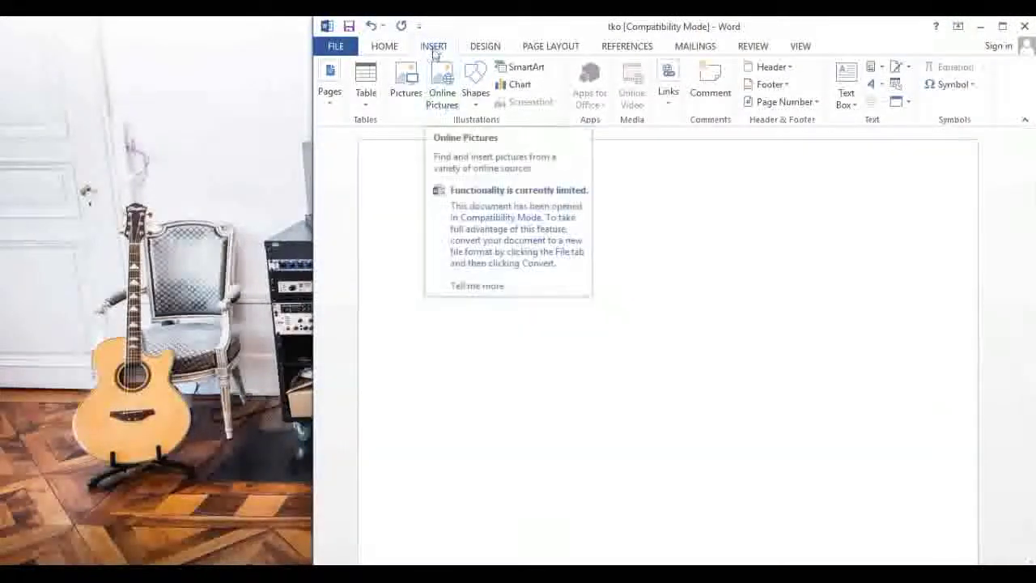
Draw an oval about 1.04" by 1.15" near the top-left of the page
click(478, 111)
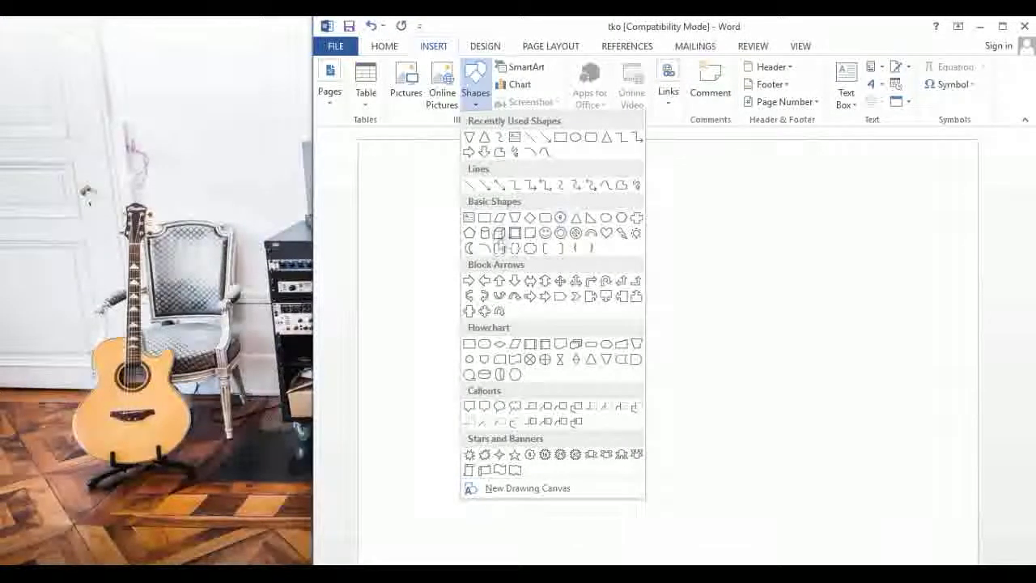
click(607, 220)
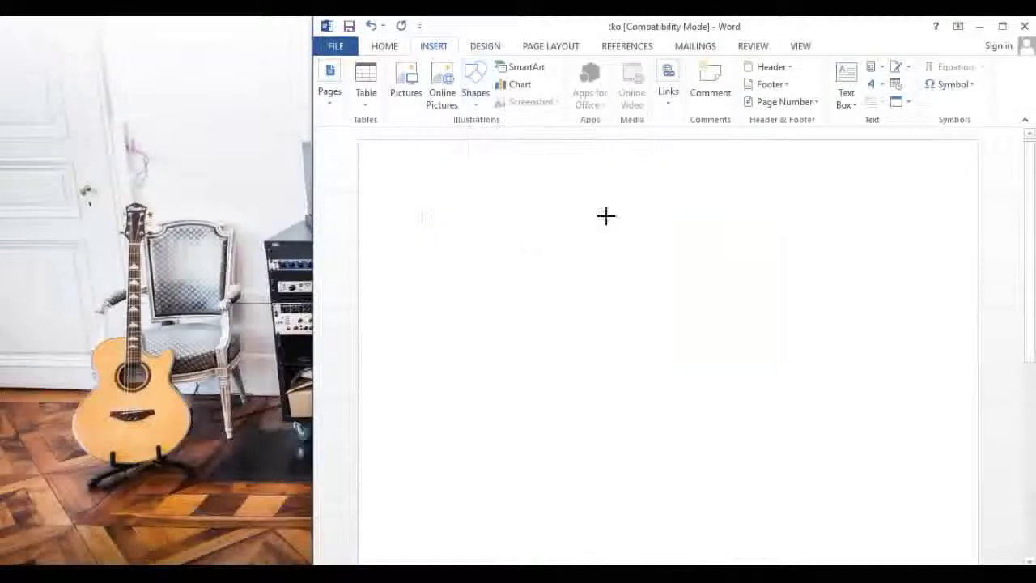
mouse_move(430, 203)
mouse_down()
mouse_move(428, 222)
mouse_move(437, 217)
mouse_move(518, 290)
mouse_up()
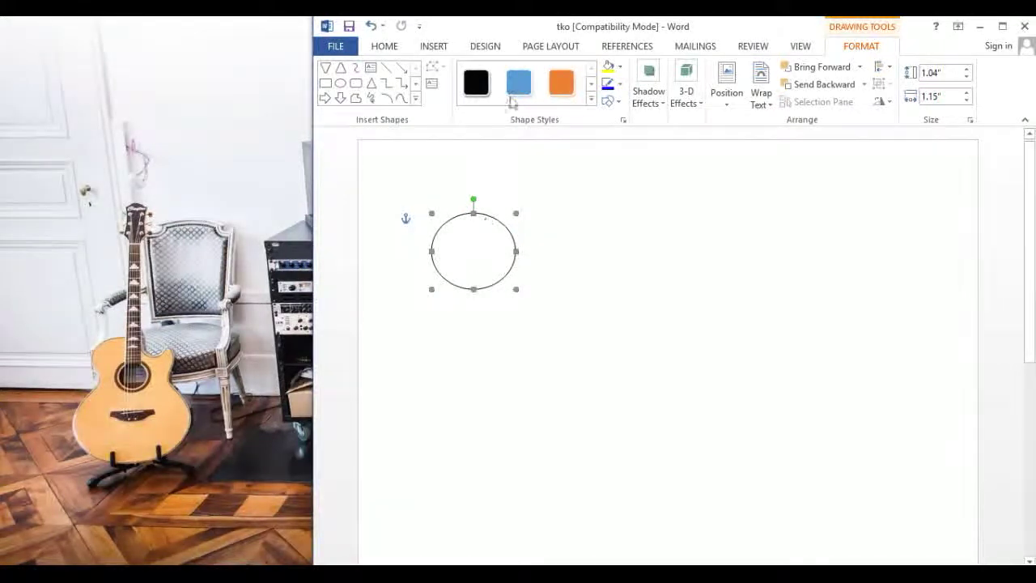
Nudge the oval slightly down and right and give it a red outline
drag(483, 248, 505, 278)
right_click(488, 285)
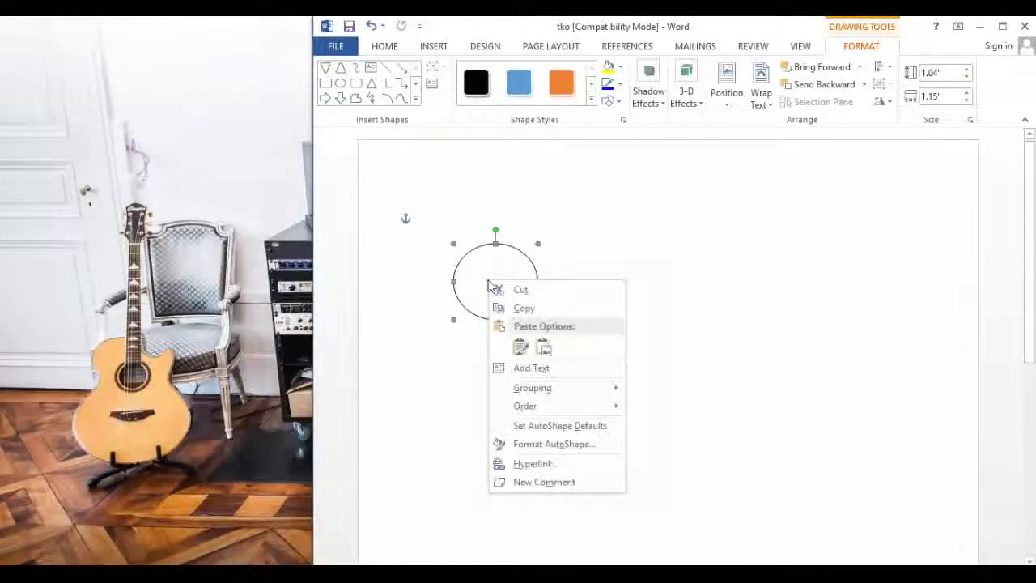
click(534, 443)
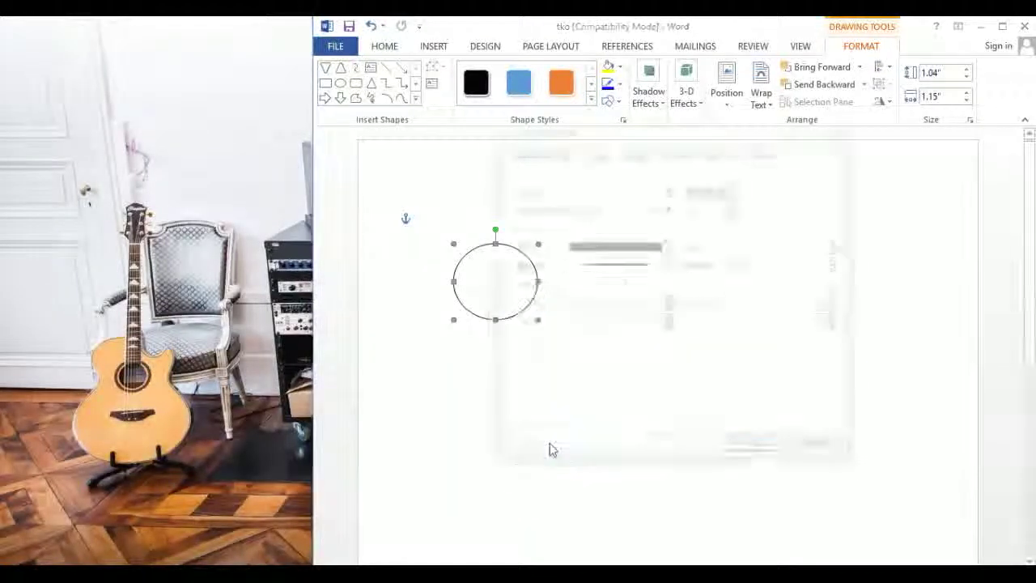
click(671, 246)
click(584, 363)
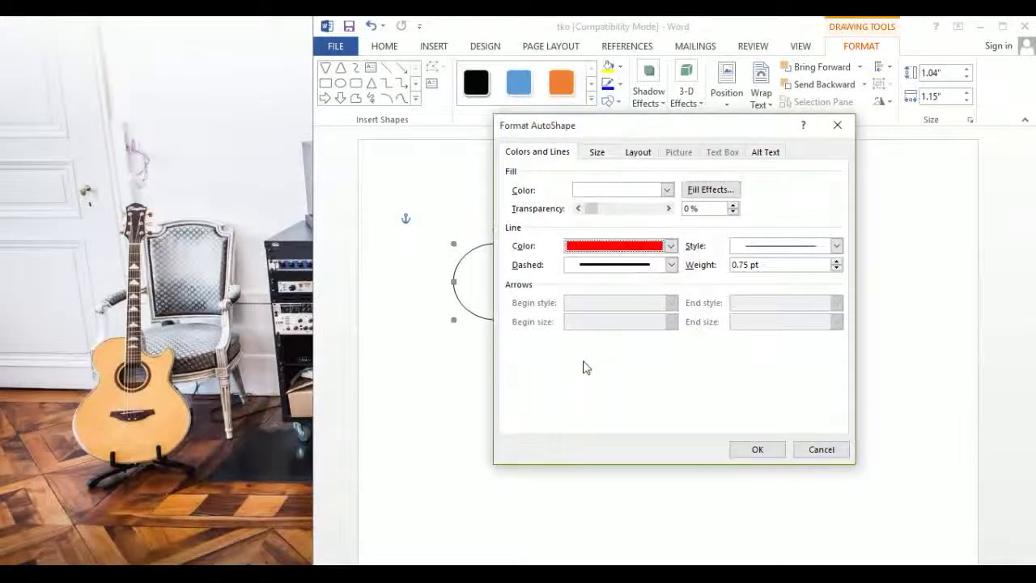
click(753, 449)
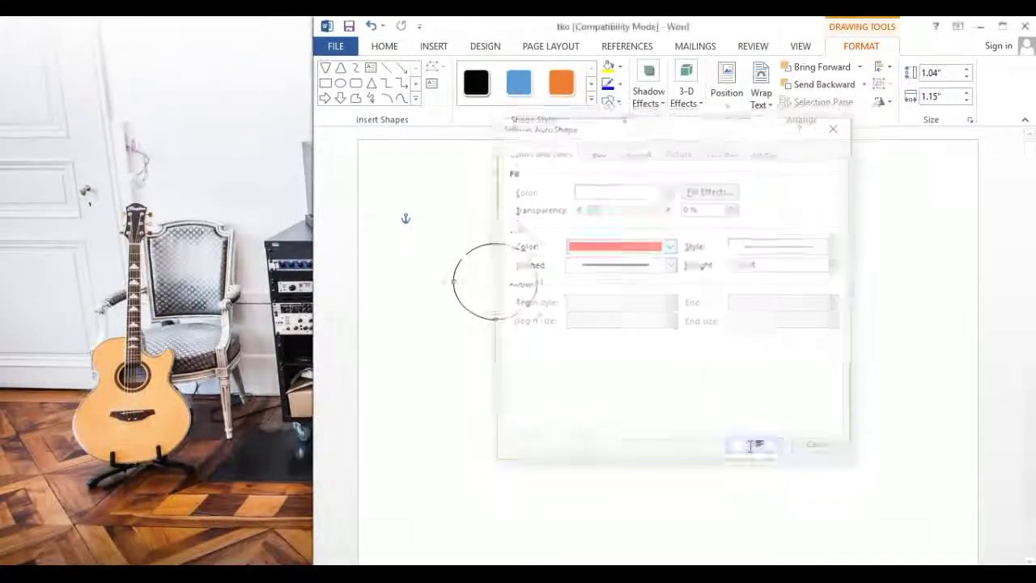
Change the circle's fill and outline to Dark Blue
right_click(477, 283)
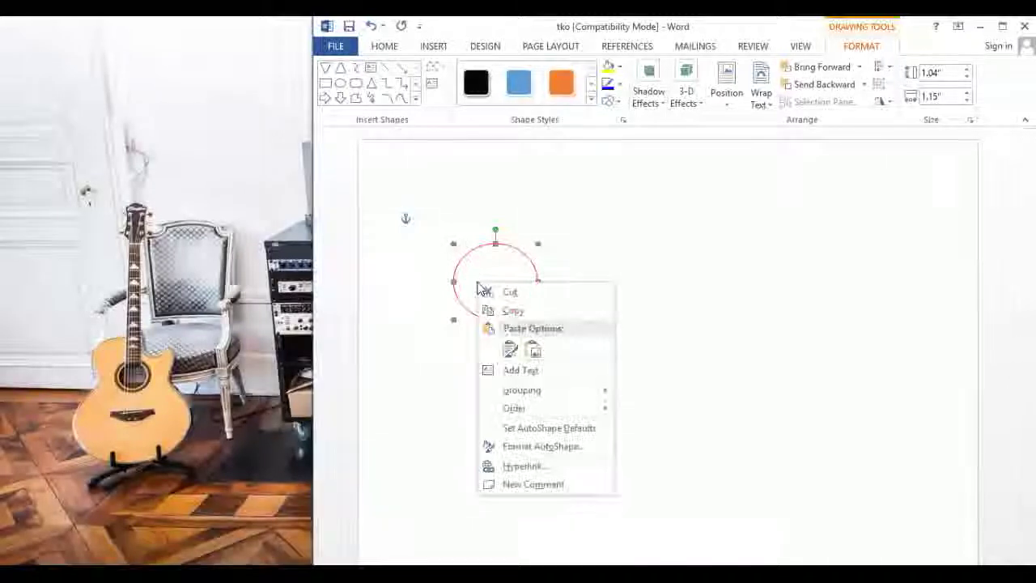
click(556, 446)
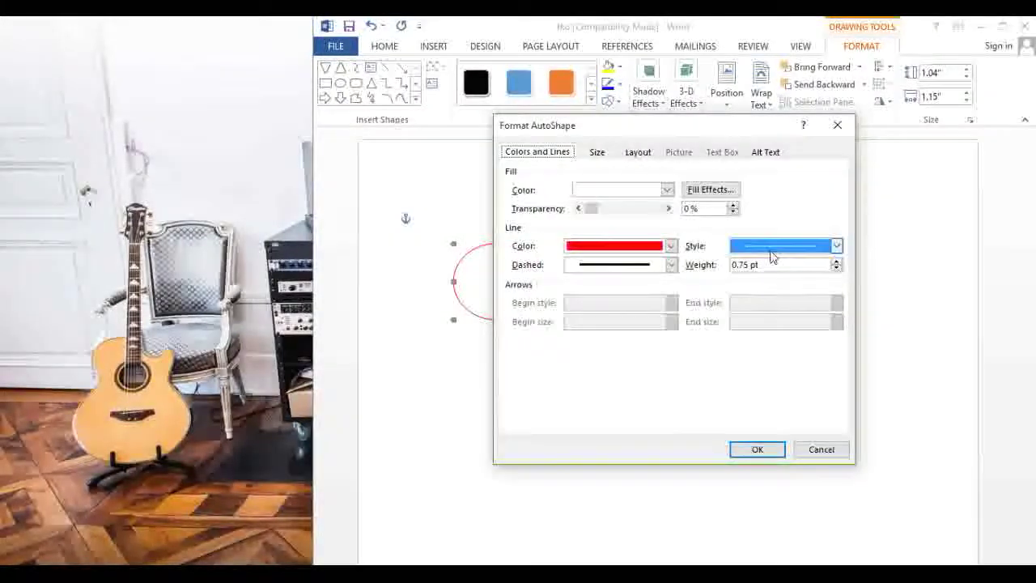
click(833, 244)
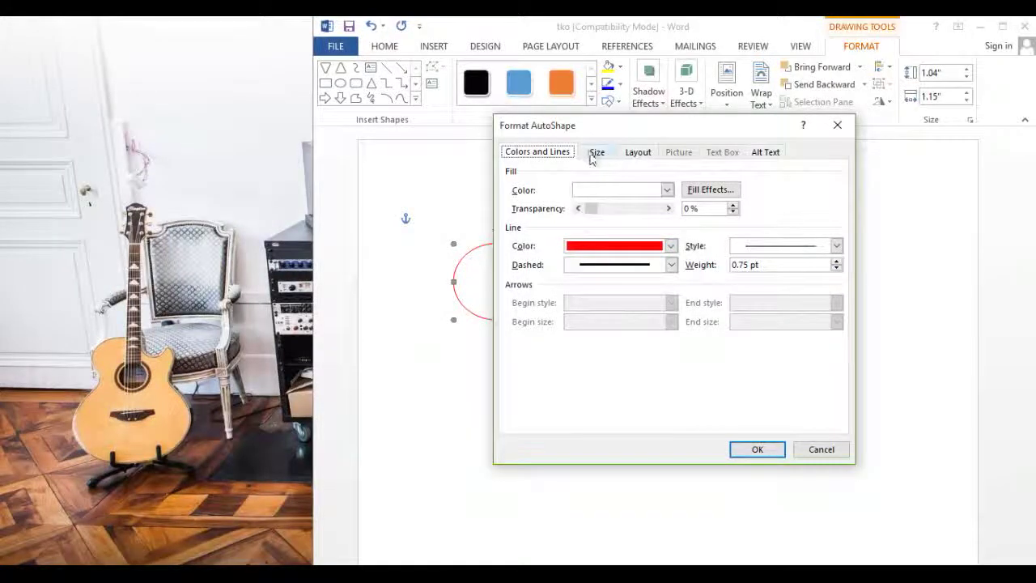
click(667, 190)
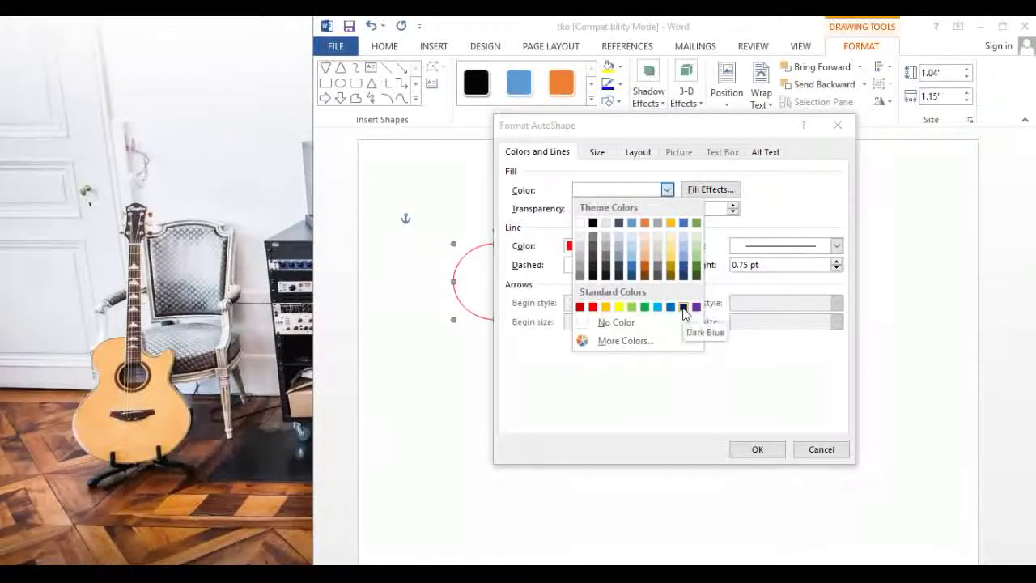
click(683, 306)
click(671, 246)
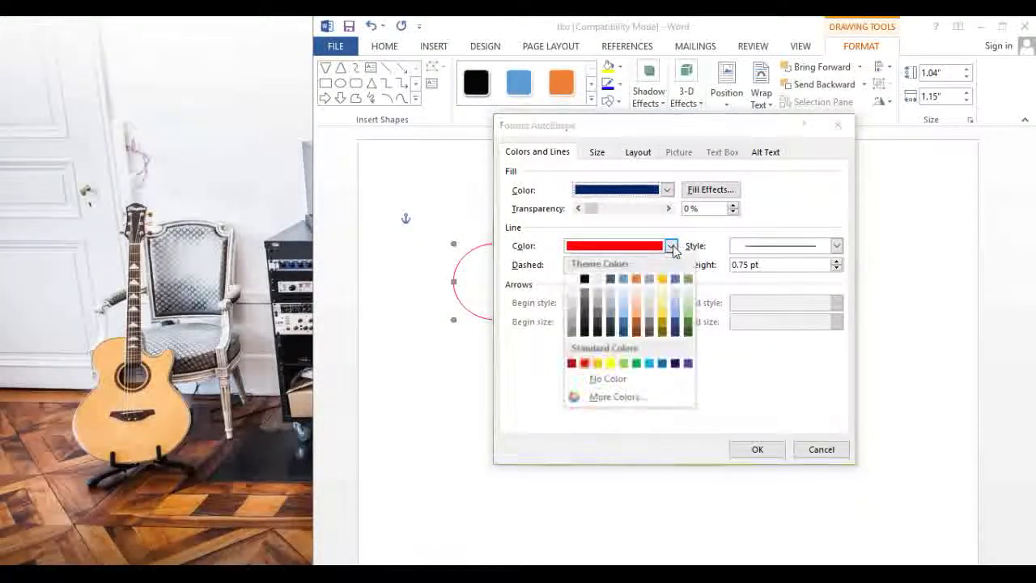
click(675, 363)
click(756, 449)
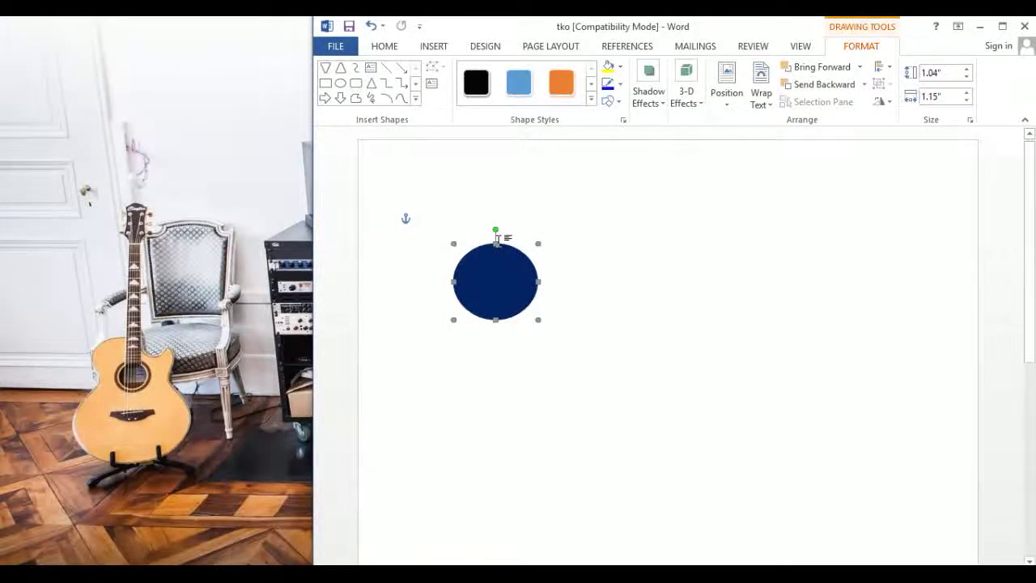
click(499, 237)
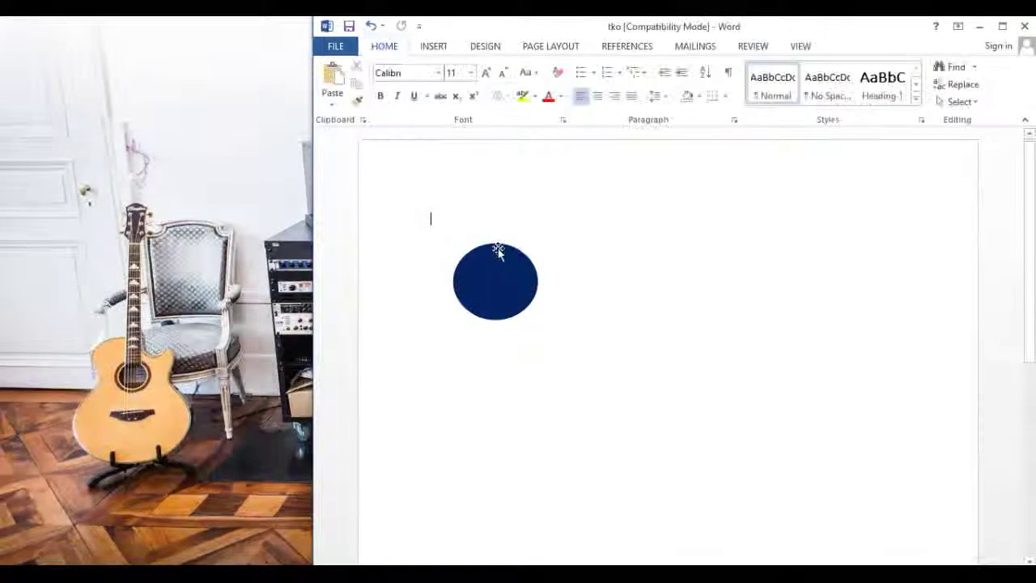
Insert a No Symbol shape beside the blue circle
click(433, 47)
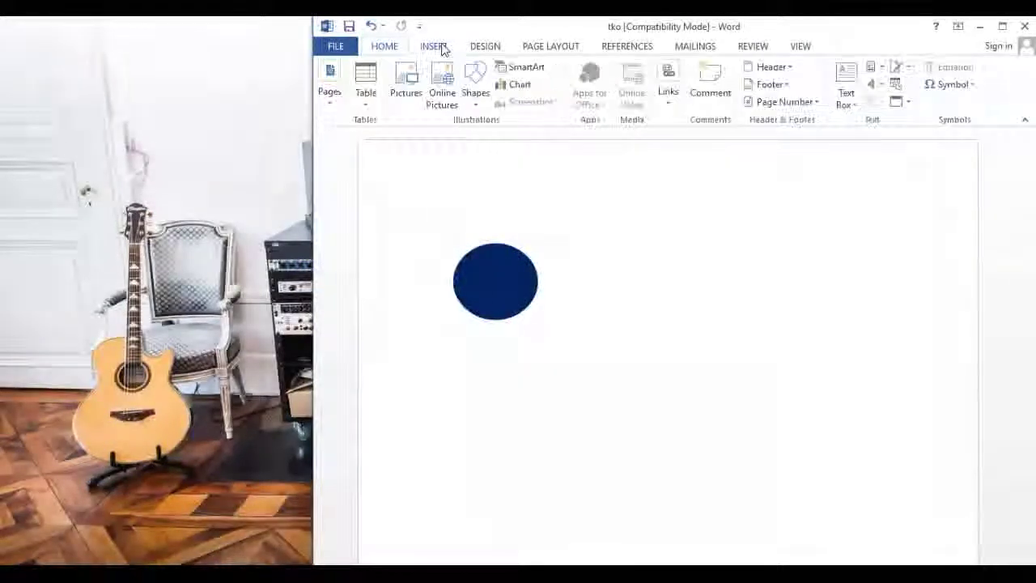
click(476, 104)
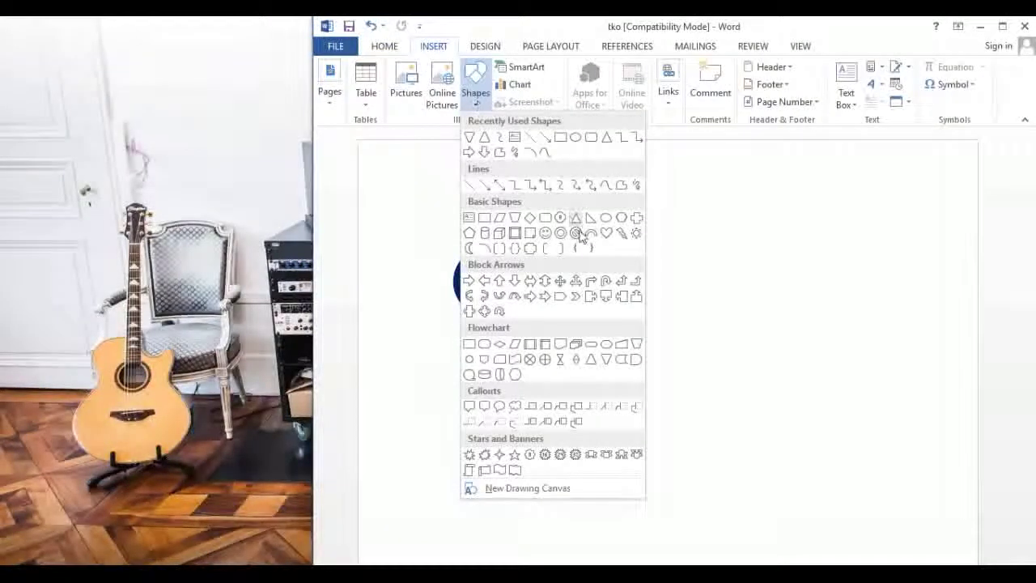
click(575, 232)
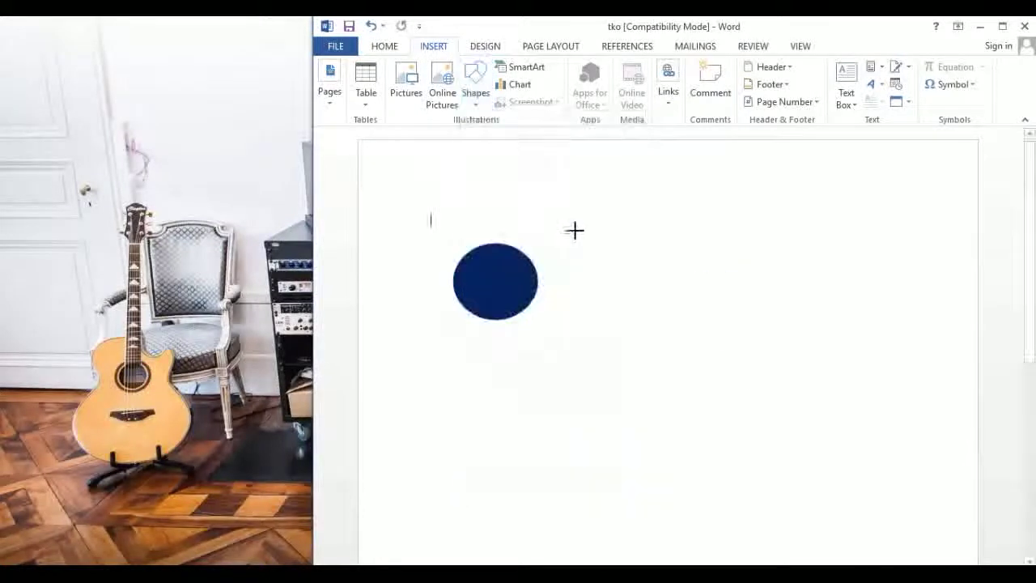
click(486, 275)
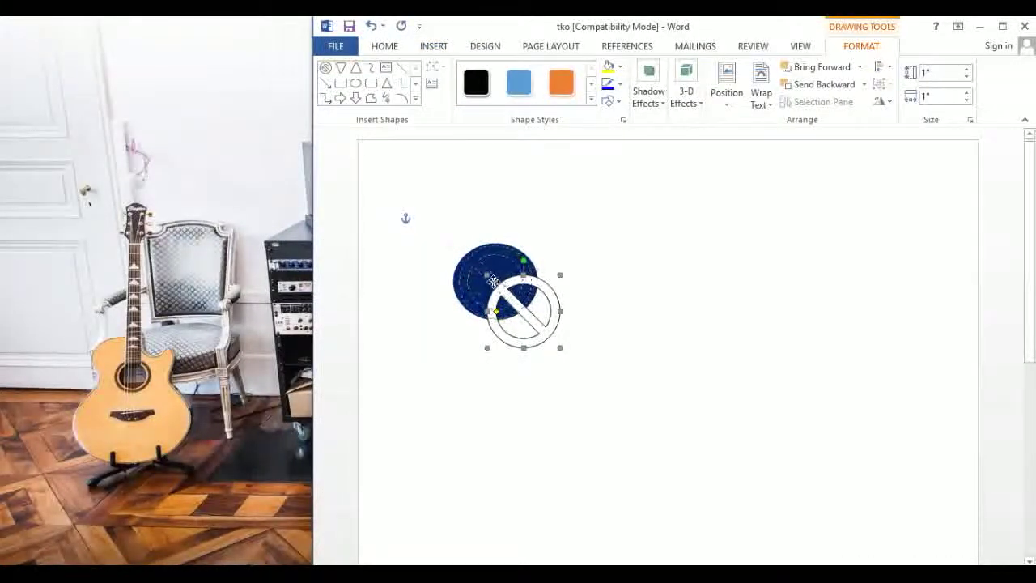
drag(492, 281, 541, 289)
Shrink the blue circle slightly and move the No Symbol over it
click(508, 260)
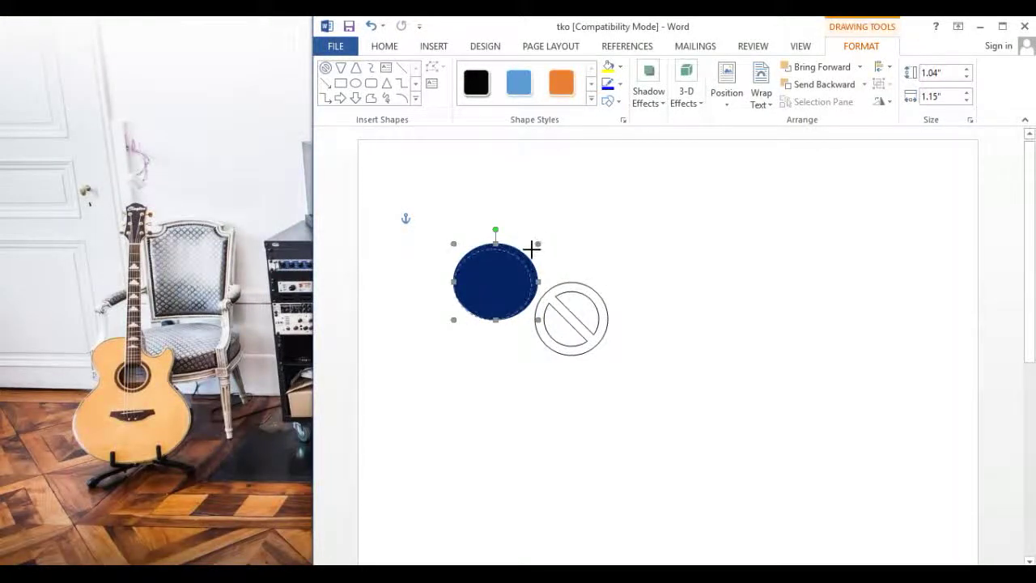
drag(532, 249, 530, 249)
drag(453, 320, 459, 315)
click(569, 317)
drag(488, 277, 493, 279)
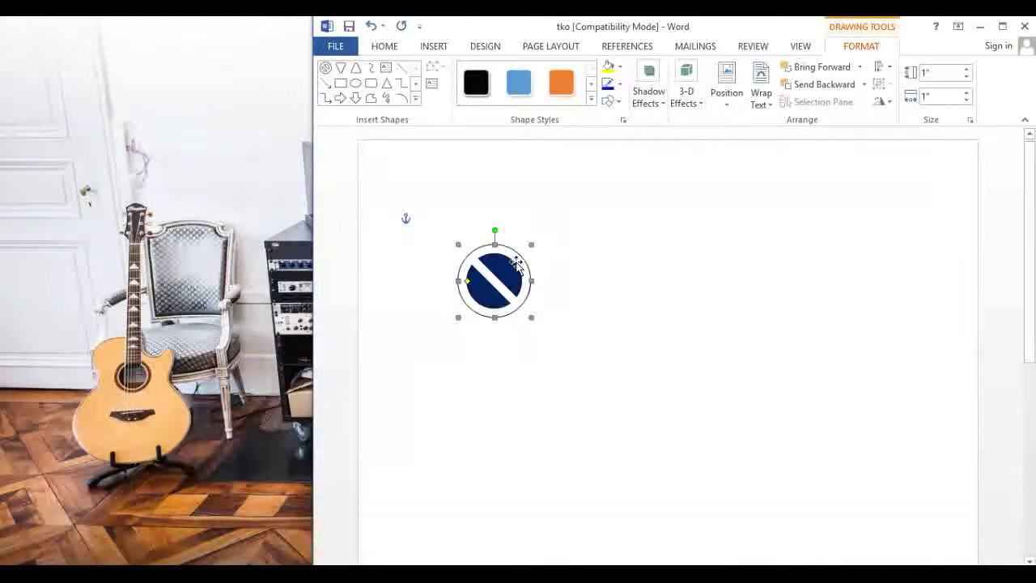
Give the No Symbol a red fill and red outline
right_click(516, 265)
click(579, 426)
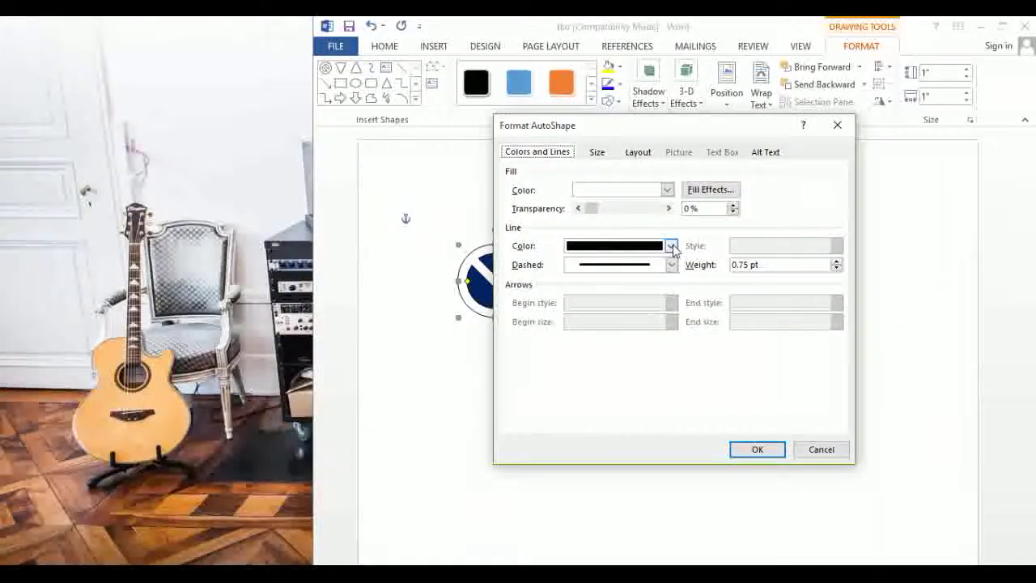
click(671, 246)
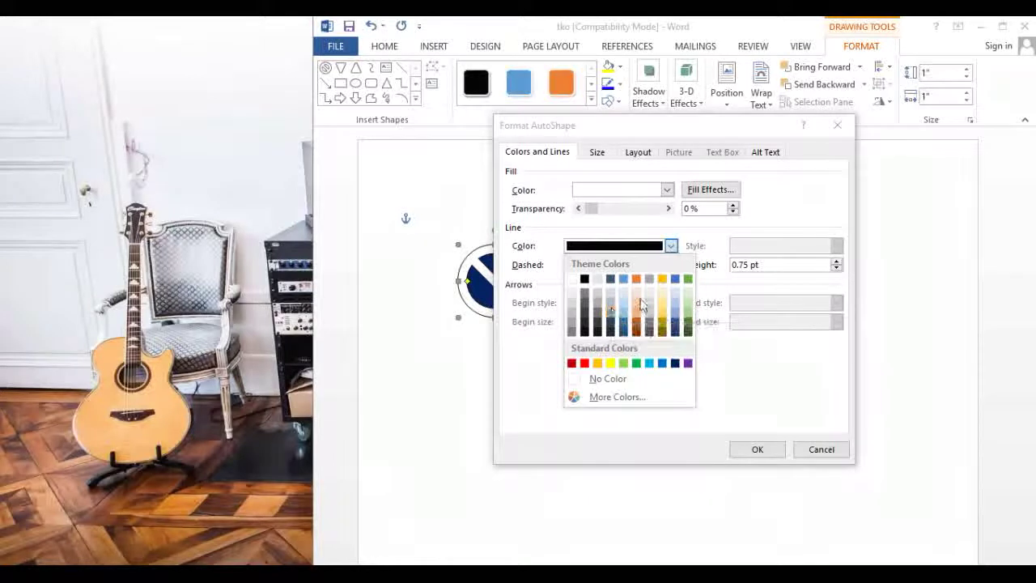
click(584, 363)
click(666, 190)
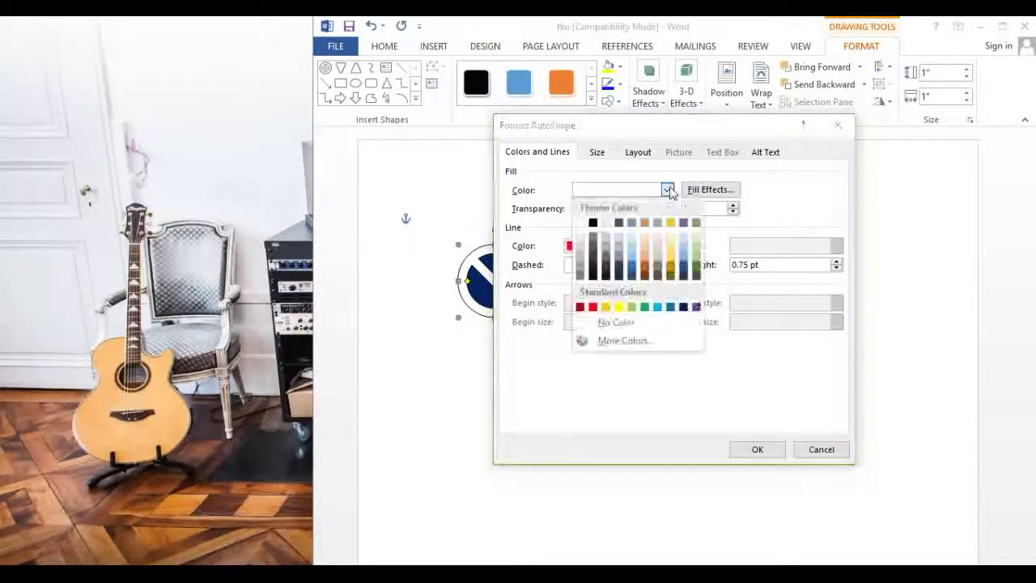
click(593, 307)
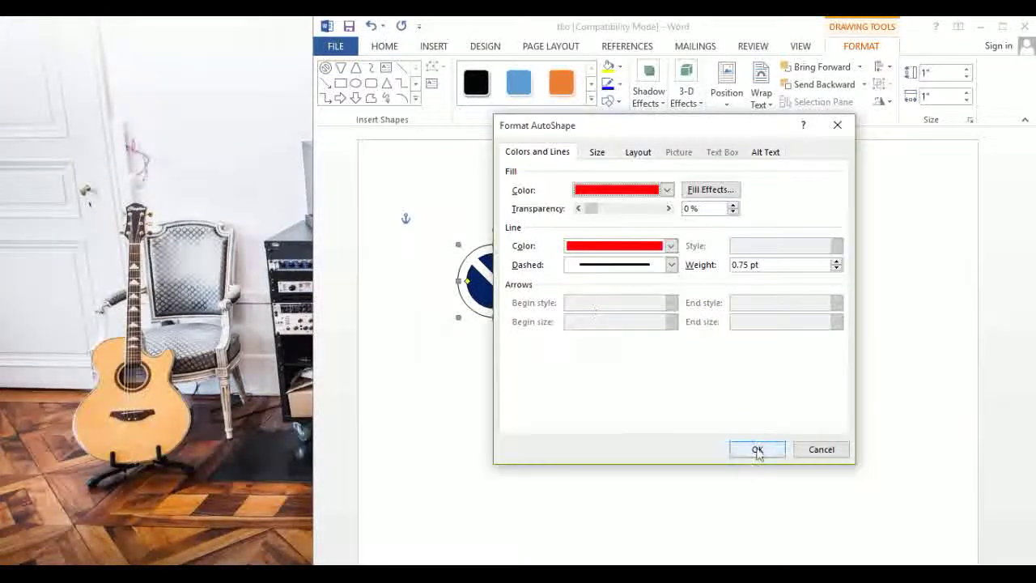
click(756, 450)
click(624, 291)
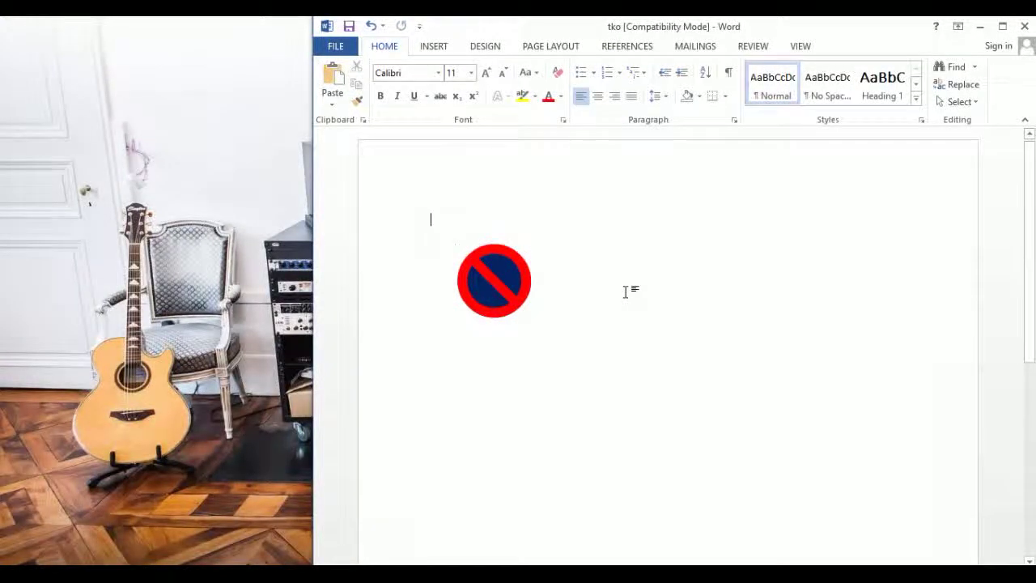
Place a Donut shape right of the no-parking sign and make its ring thinner
click(437, 46)
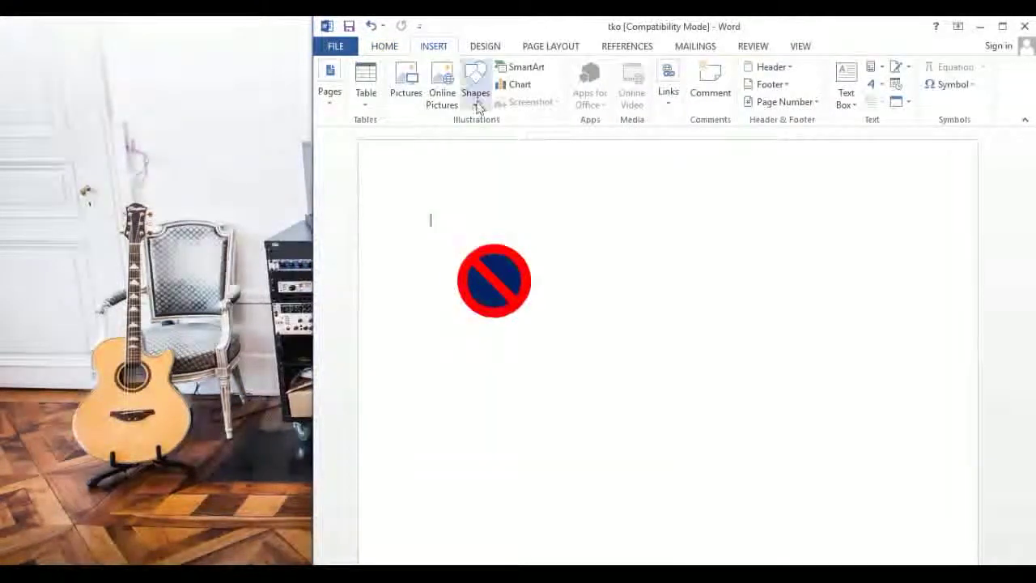
click(476, 101)
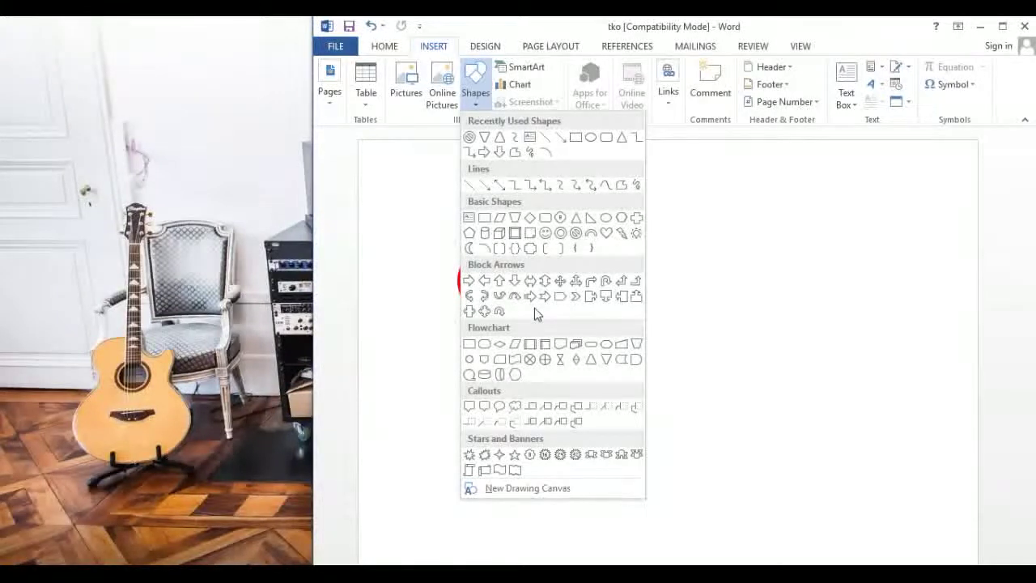
click(559, 231)
click(579, 285)
drag(610, 300, 598, 261)
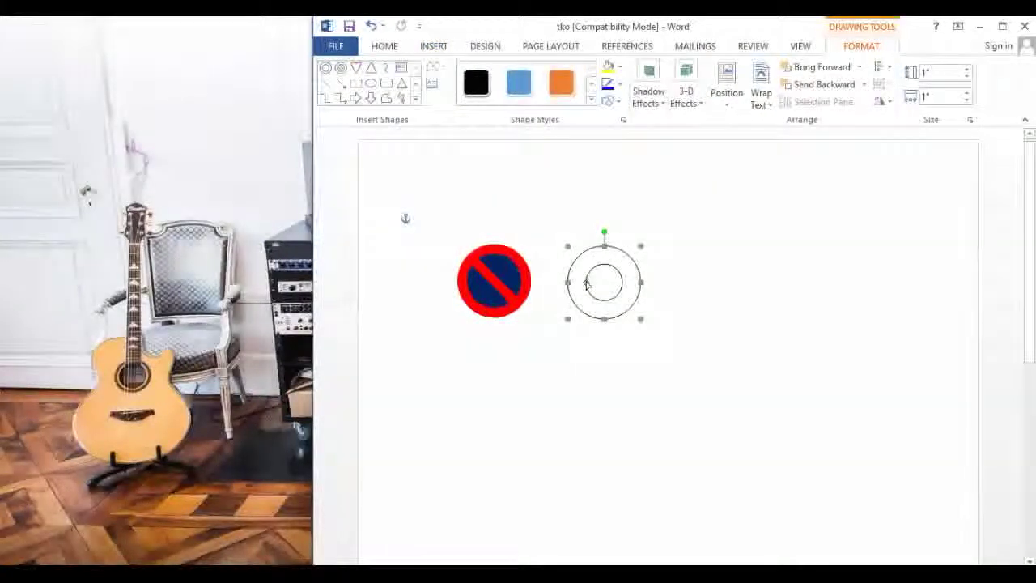
drag(586, 283, 577, 282)
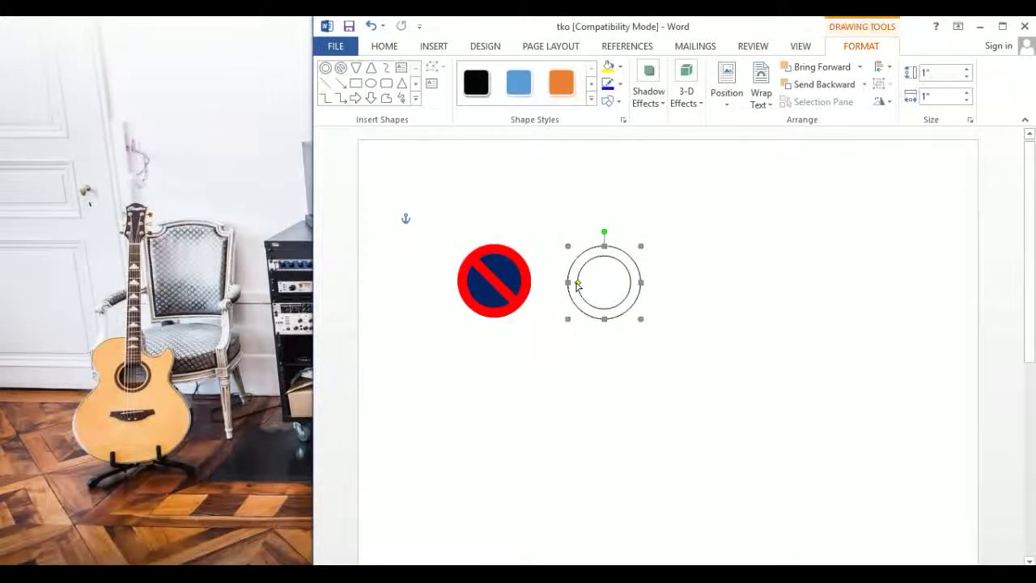
click(601, 281)
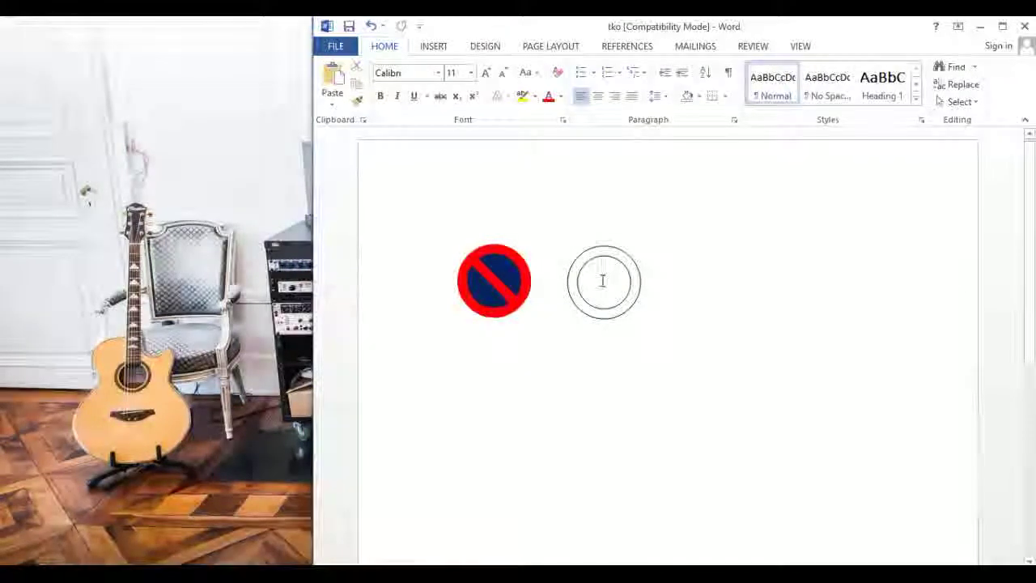
Add the text 80 inside the donut and set it to 36 pt
double_click(601, 280)
click(601, 281)
text(80)
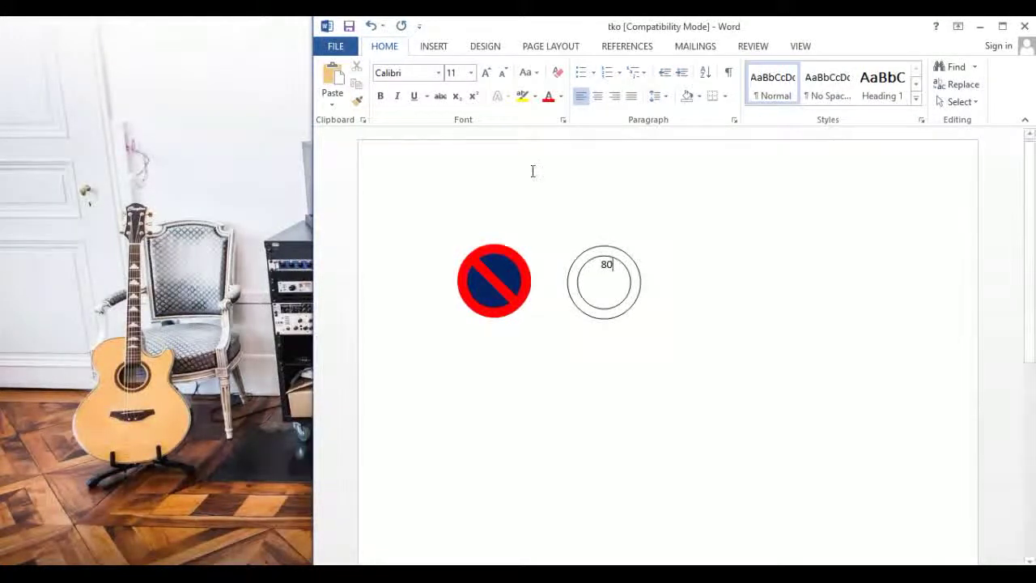
double_click(600, 265)
click(470, 73)
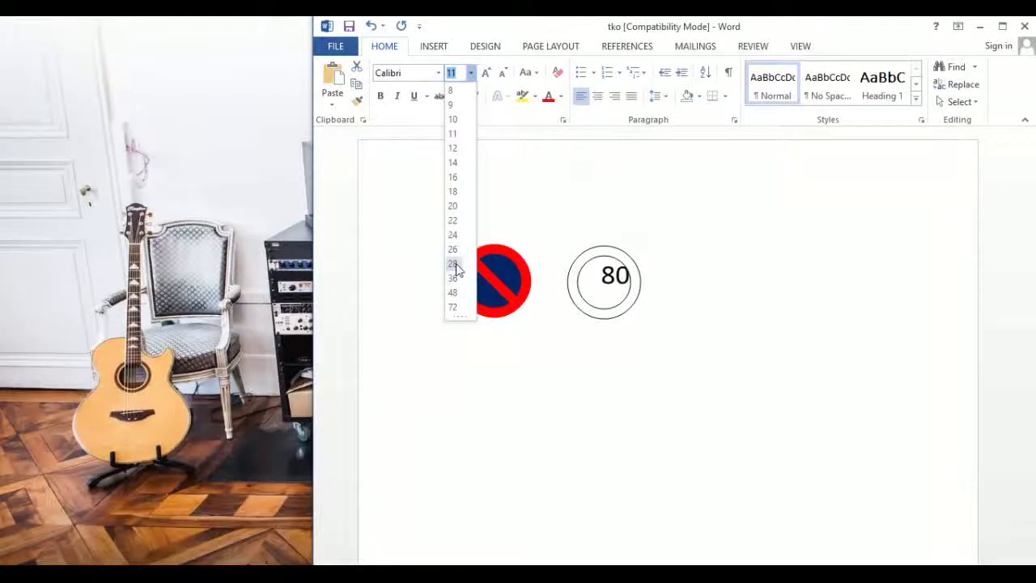
click(455, 278)
Nudge the 80 sign right and give its ring red fill and outline
click(588, 263)
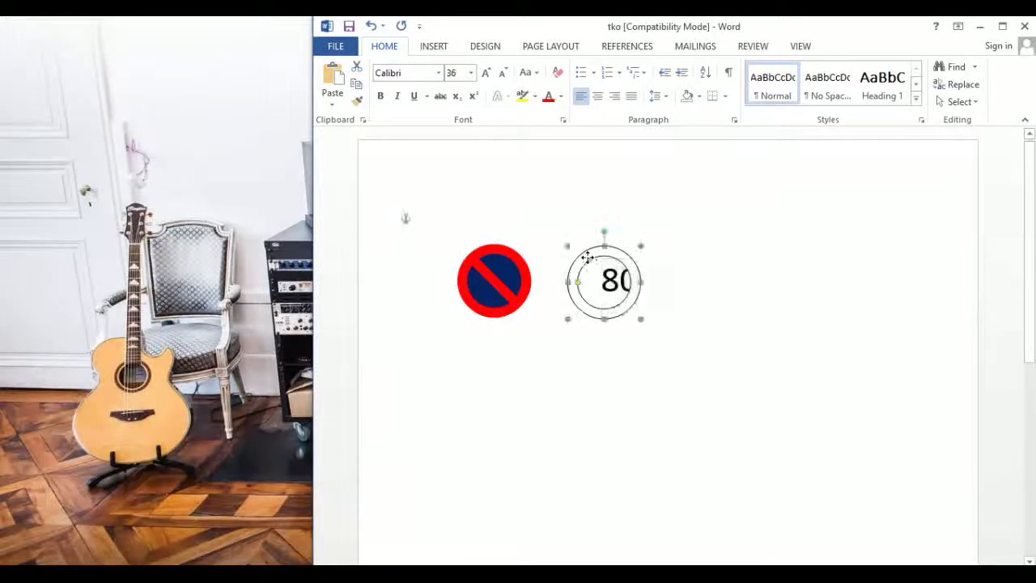
drag(604, 259, 617, 257)
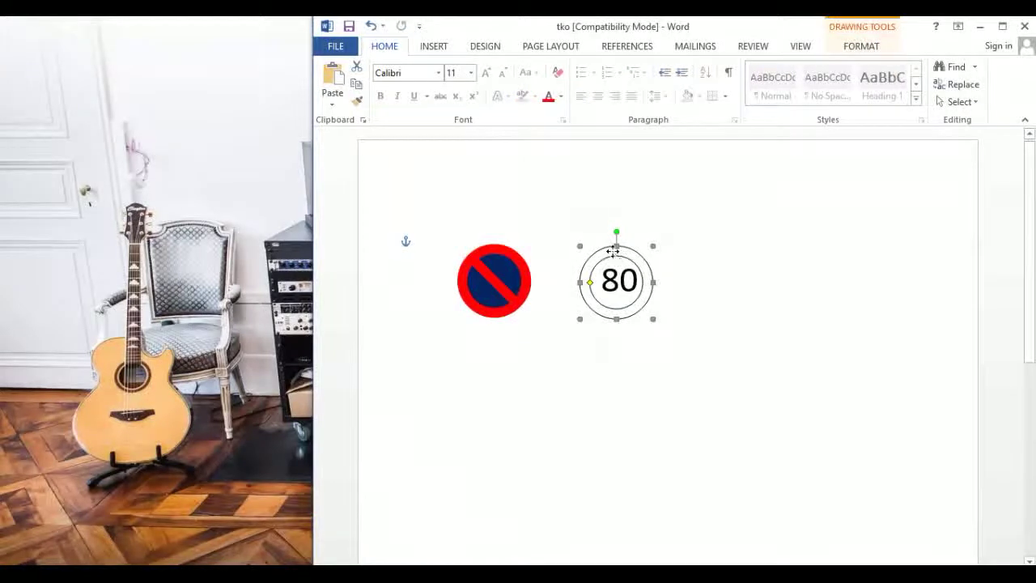
right_click(615, 253)
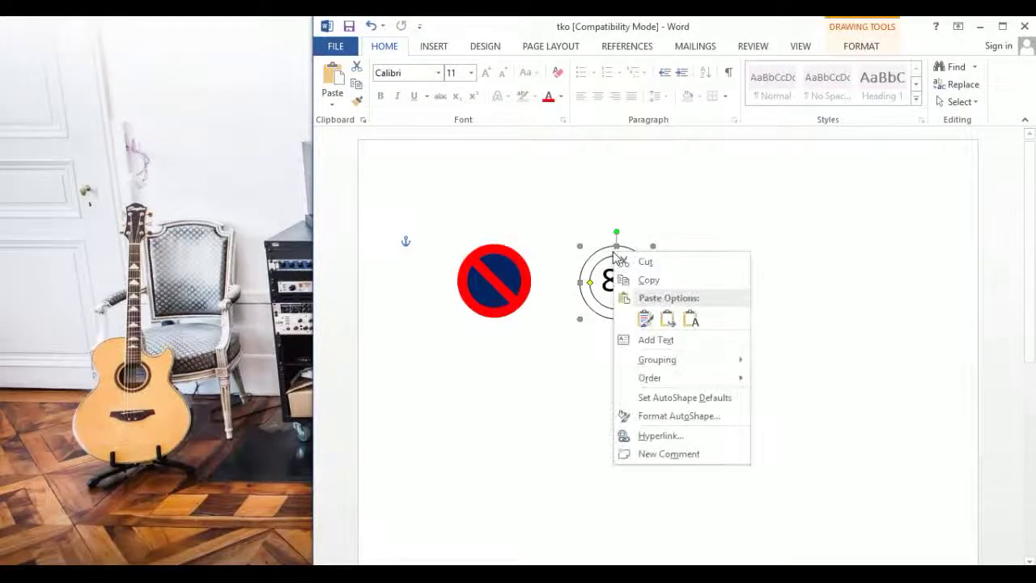
click(678, 415)
click(670, 246)
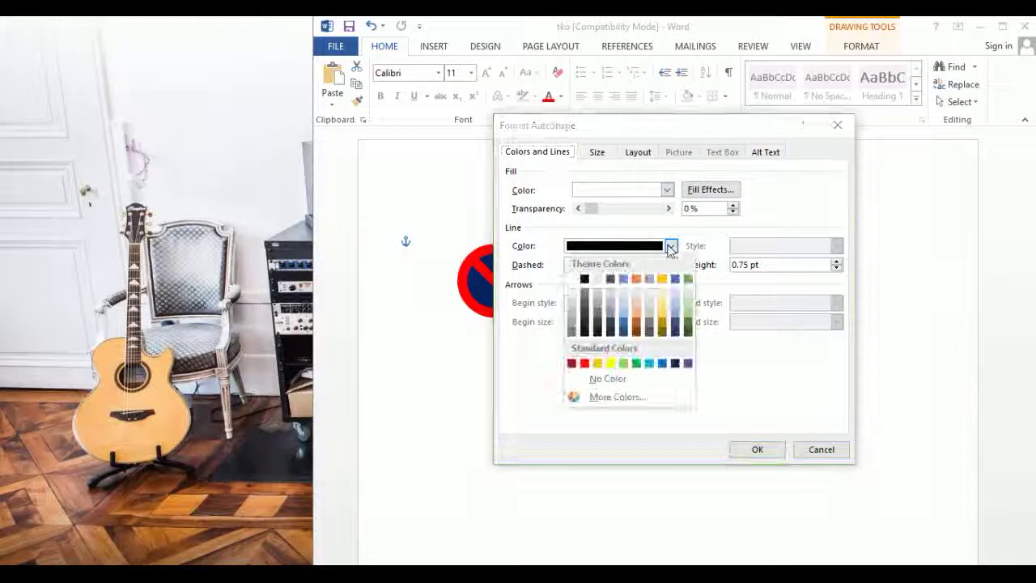
click(585, 364)
click(666, 190)
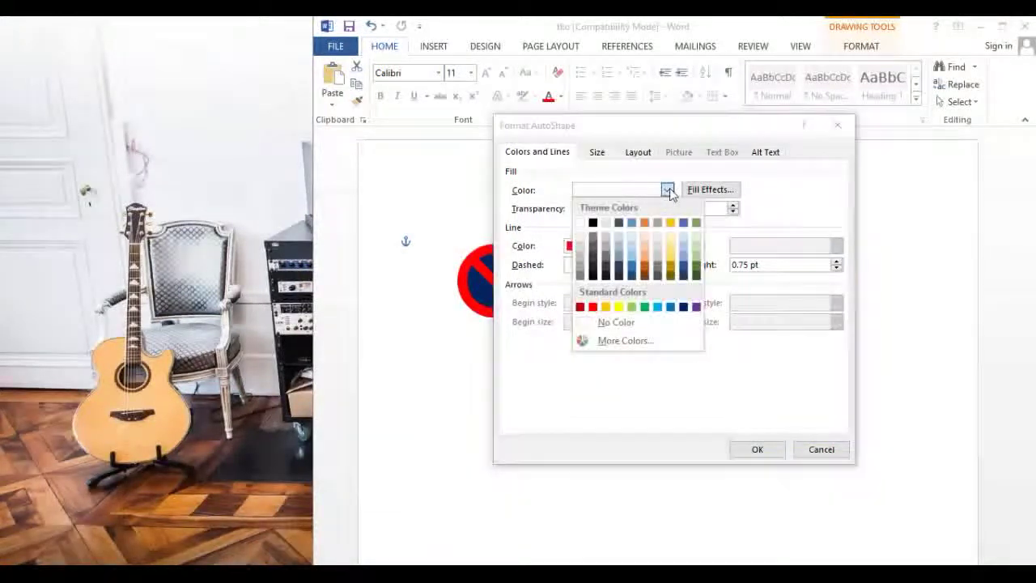
click(592, 307)
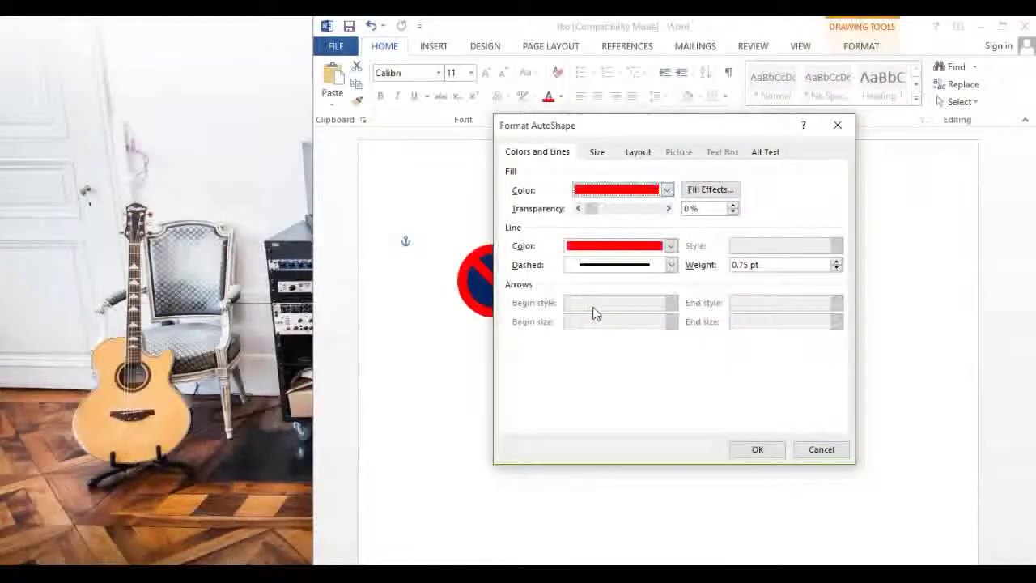
click(758, 449)
click(716, 281)
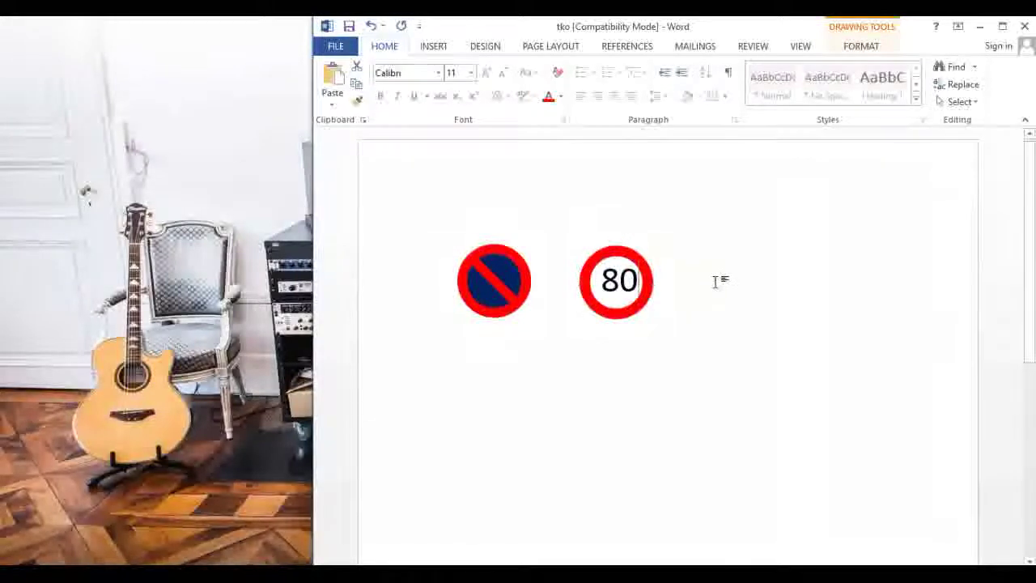
double_click(716, 281)
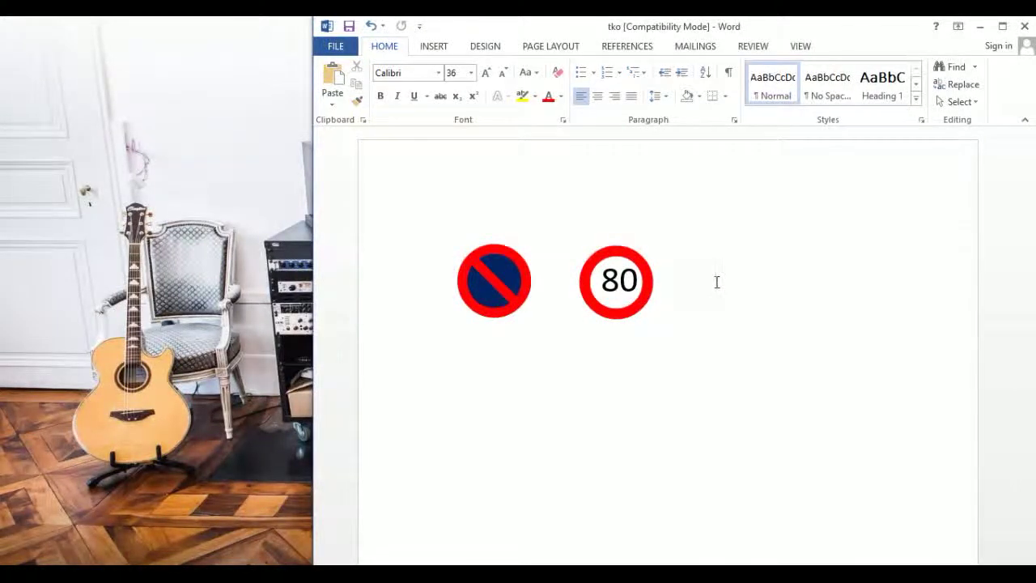
Place a Donut beside the 80 sign and thin its ring
click(437, 46)
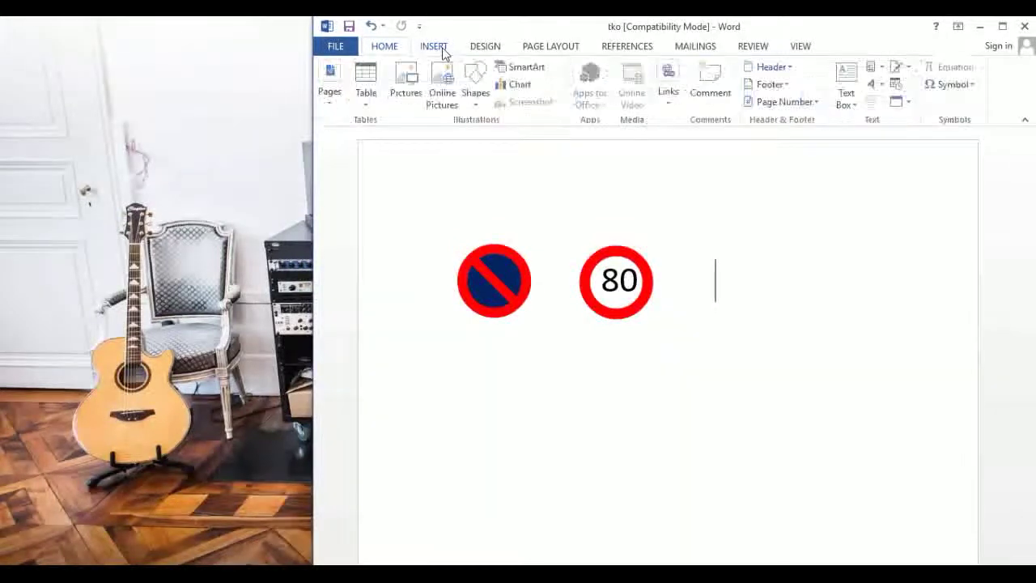
click(479, 95)
click(561, 232)
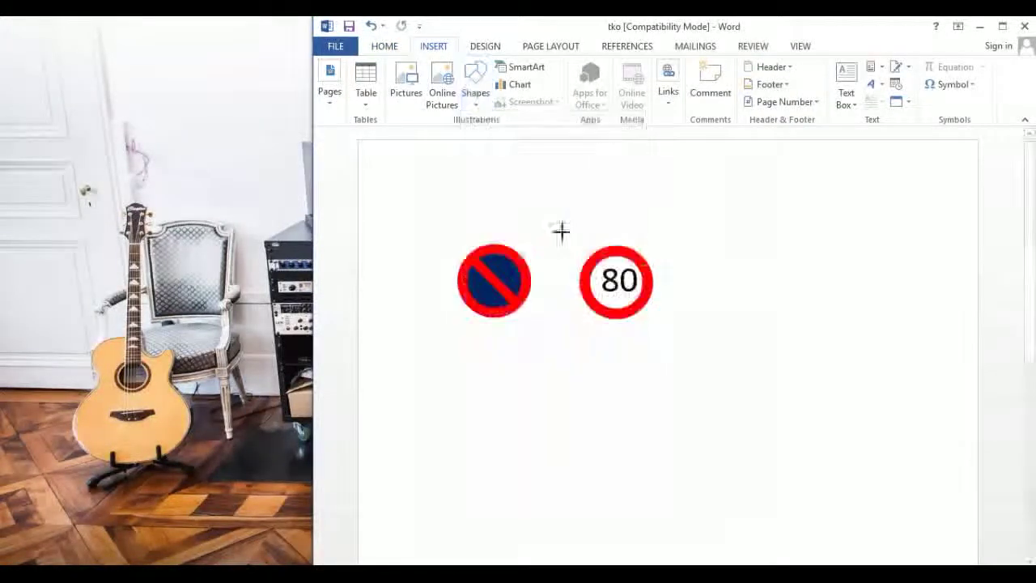
click(717, 279)
drag(751, 281, 734, 247)
drag(712, 280, 710, 277)
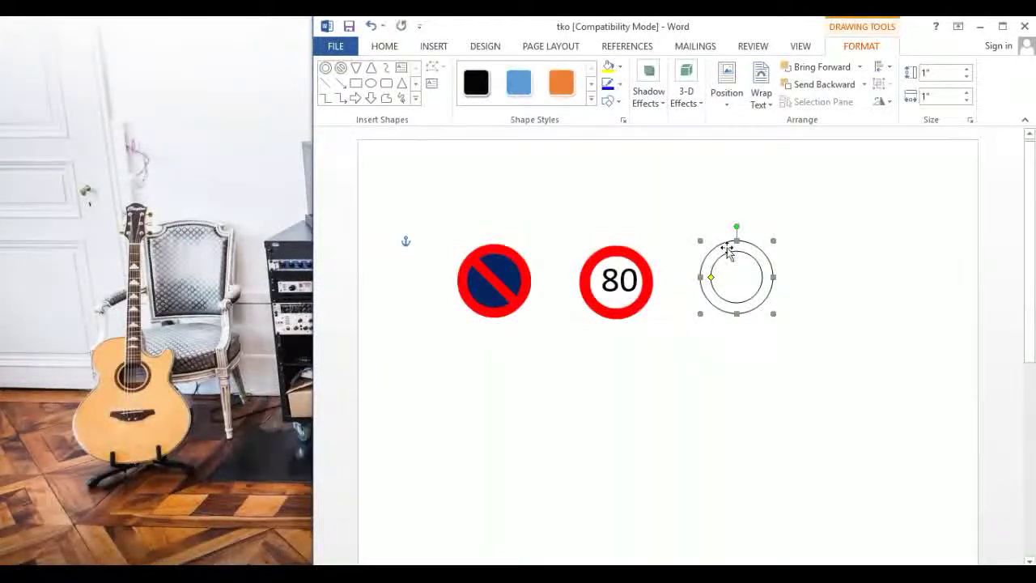
Give the new ring a red fill and red outline
right_click(728, 251)
click(805, 412)
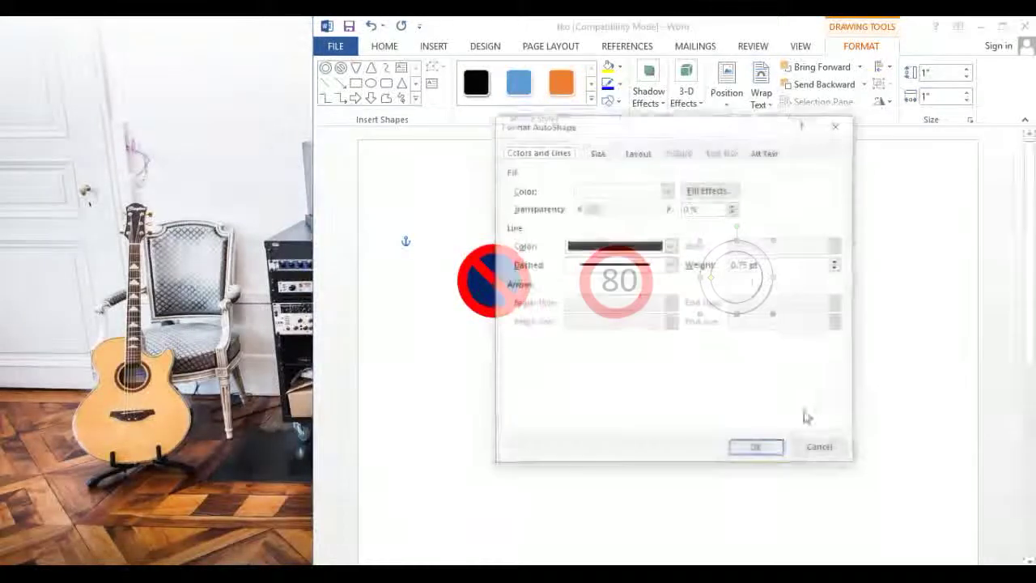
click(671, 245)
click(584, 365)
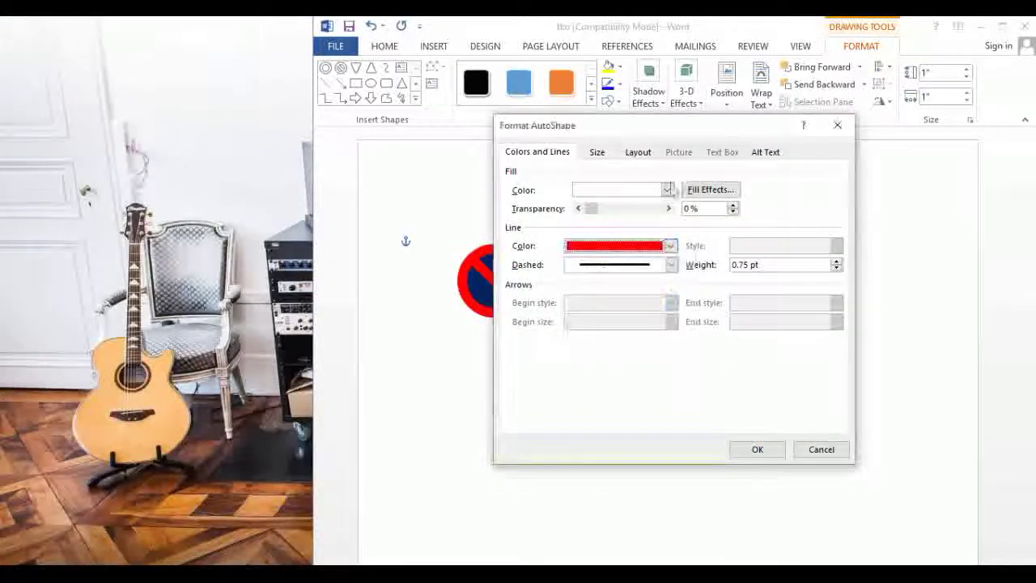
click(666, 189)
click(593, 307)
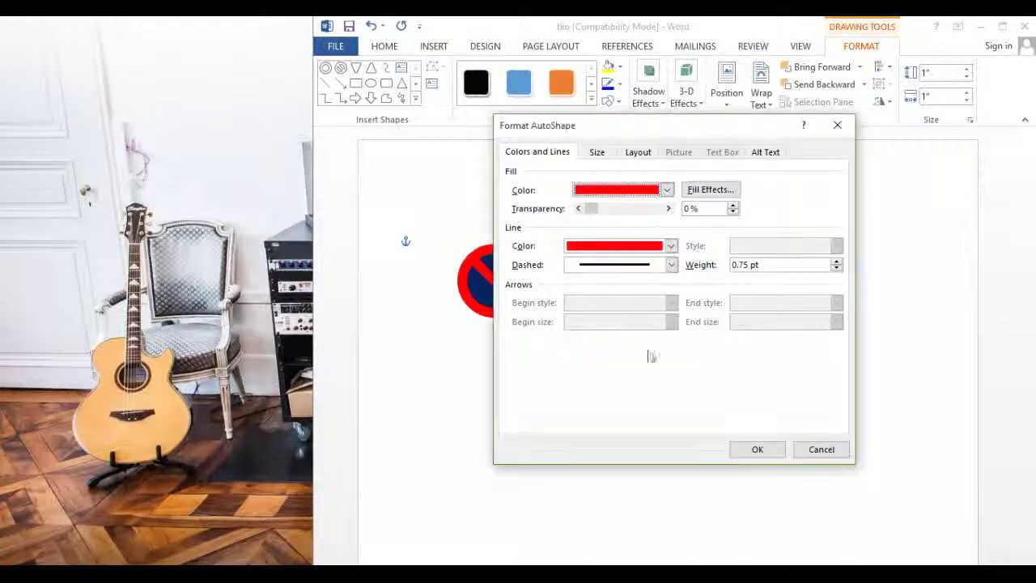
click(757, 448)
click(857, 291)
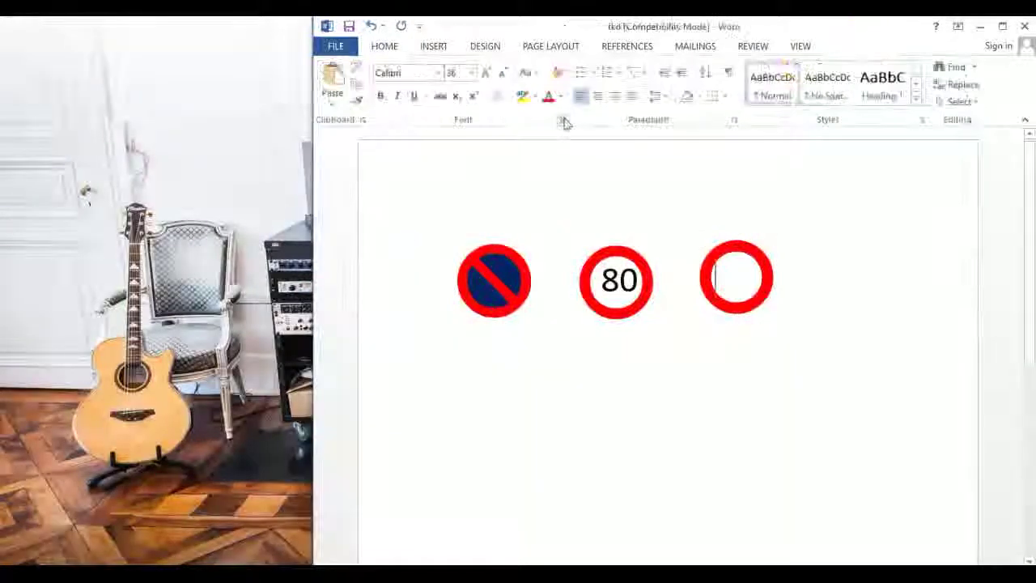
Draw a Donut right of the red ring and close its hole into a solid circle
click(433, 46)
click(476, 95)
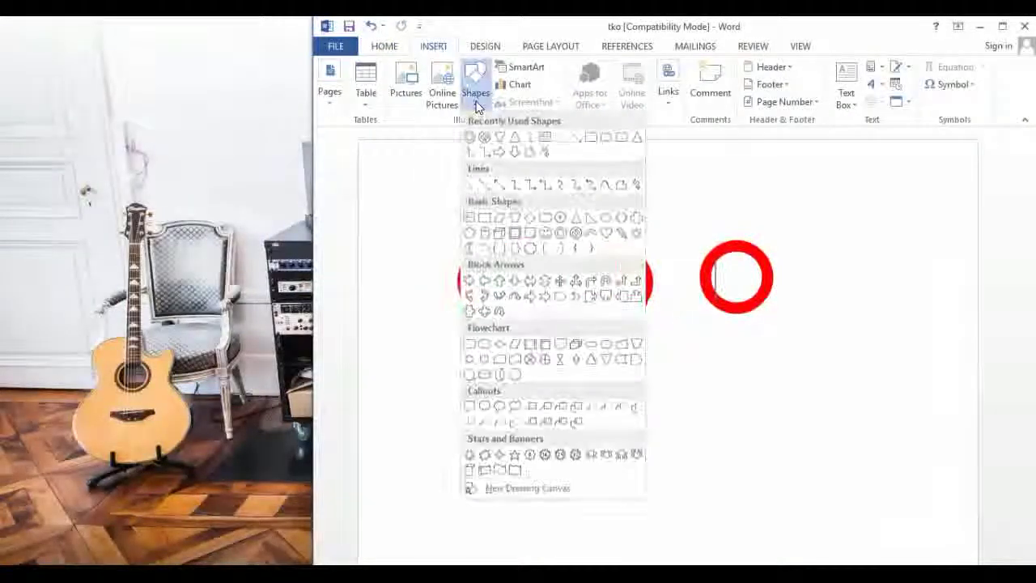
click(565, 236)
drag(822, 277, 890, 346)
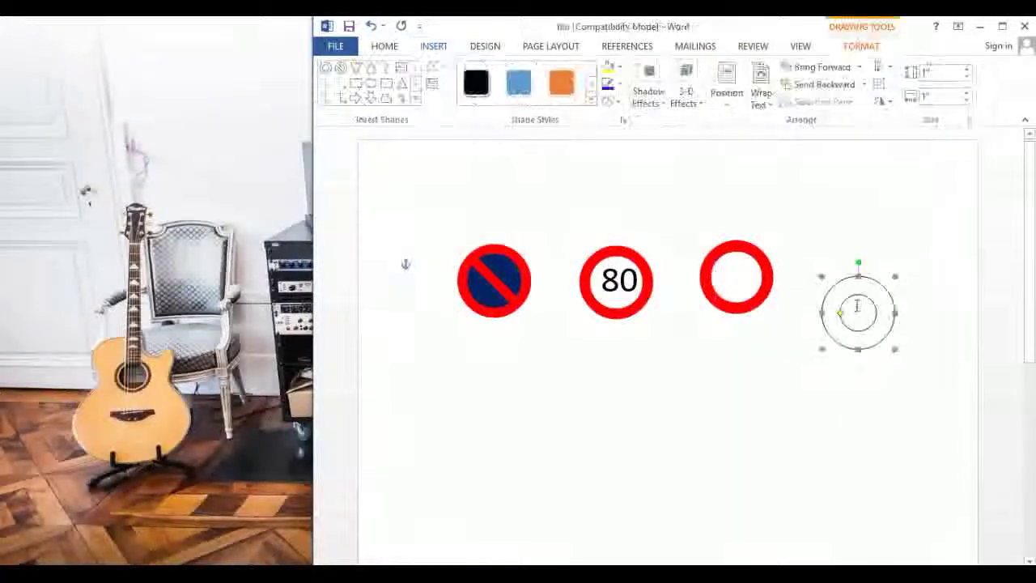
mouse_move(841, 314)
mouse_down()
mouse_move(833, 275)
mouse_move(822, 273)
mouse_up()
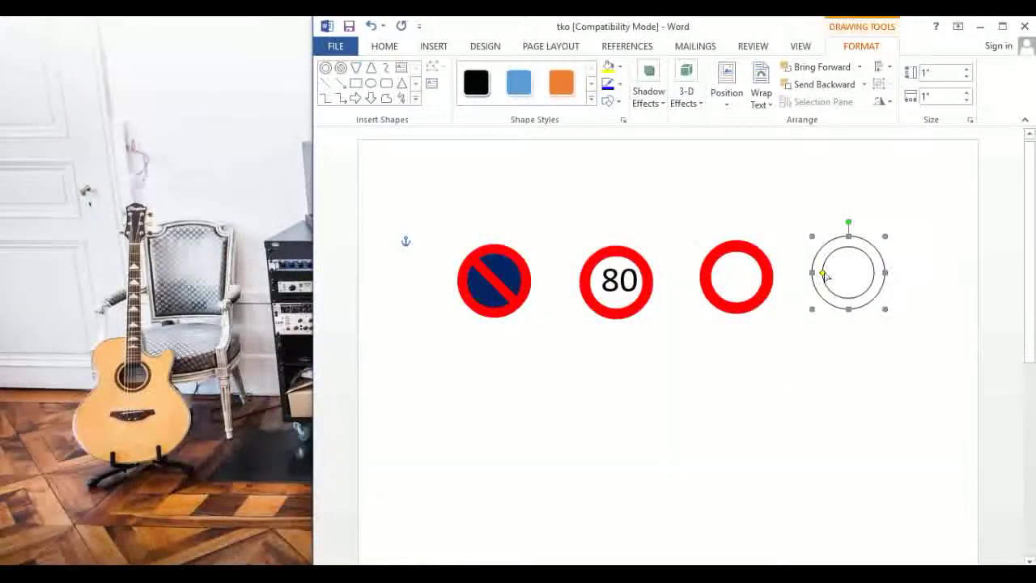
drag(848, 276, 849, 277)
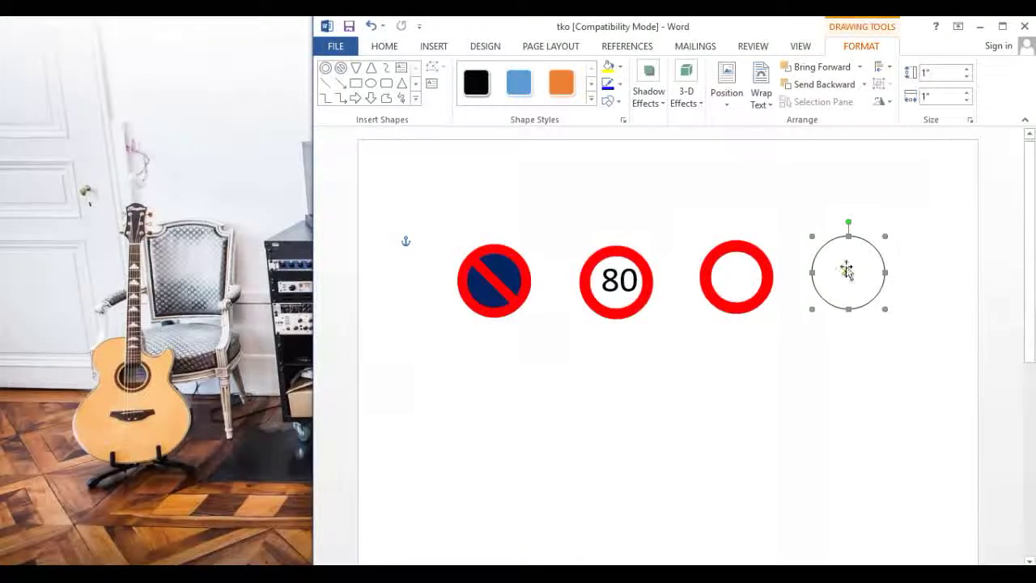
Give the solid circle a red fill and red outline
right_click(835, 250)
click(897, 394)
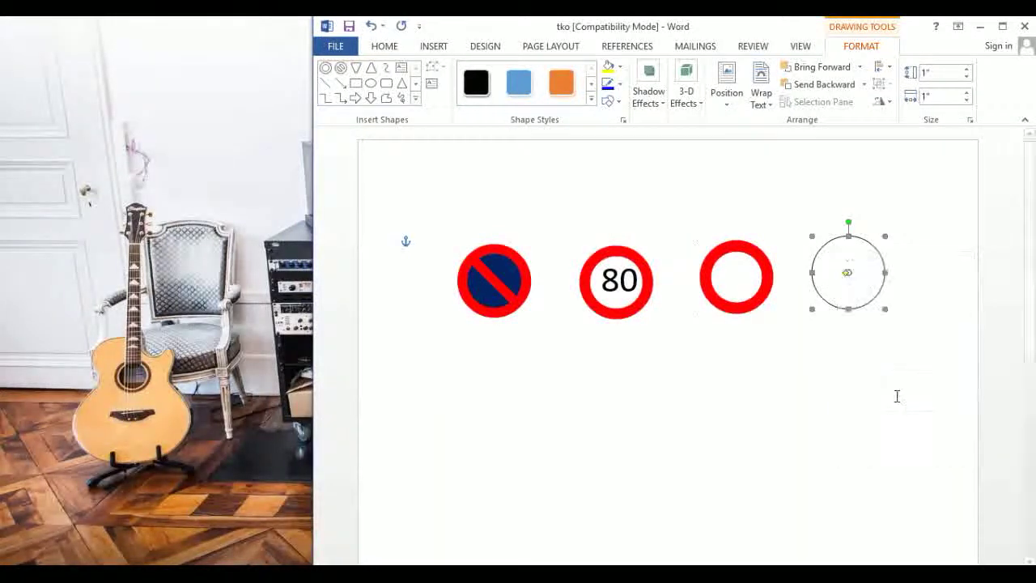
right_click(825, 259)
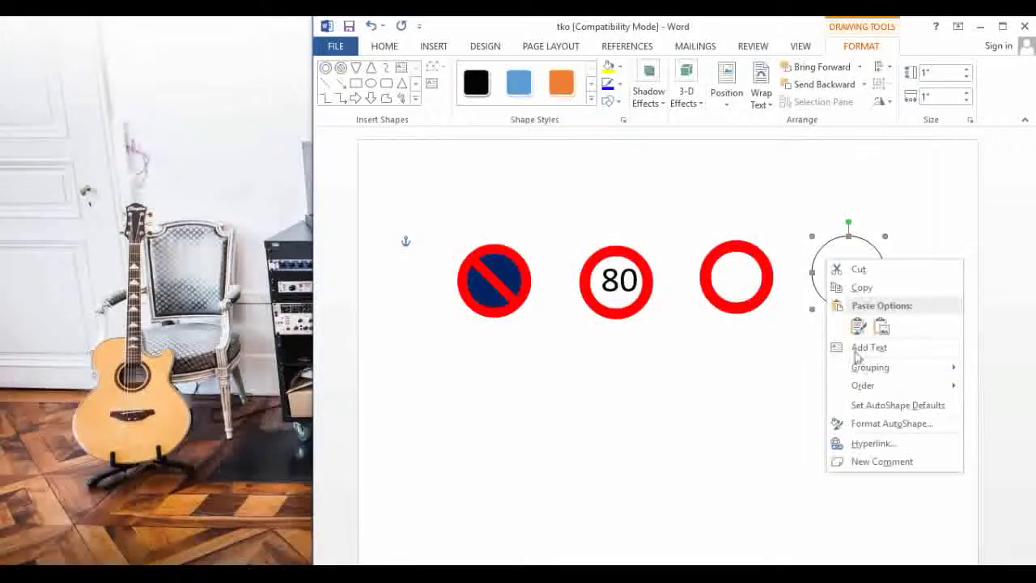
click(883, 422)
click(669, 246)
click(583, 361)
click(667, 190)
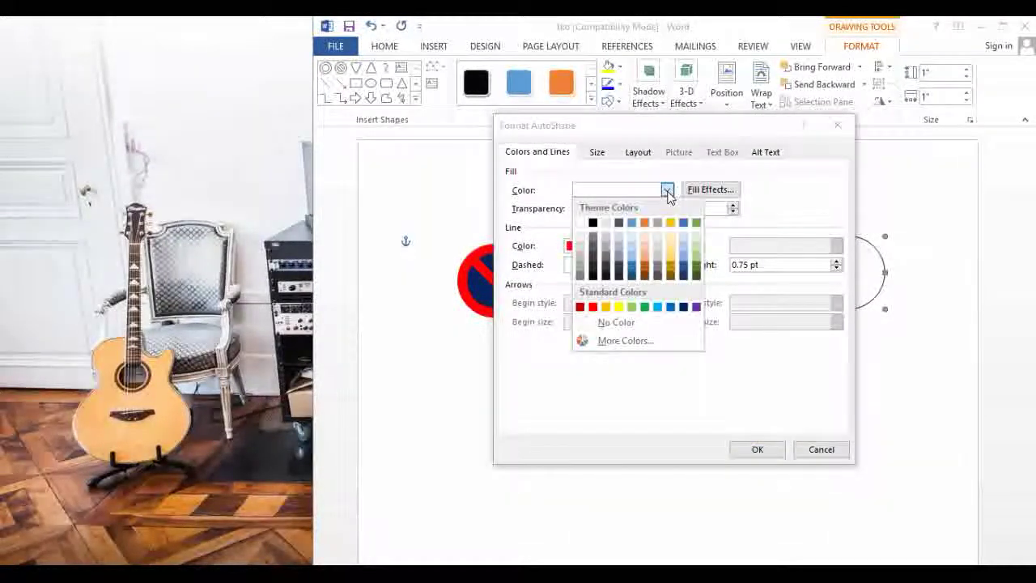
click(593, 308)
click(758, 451)
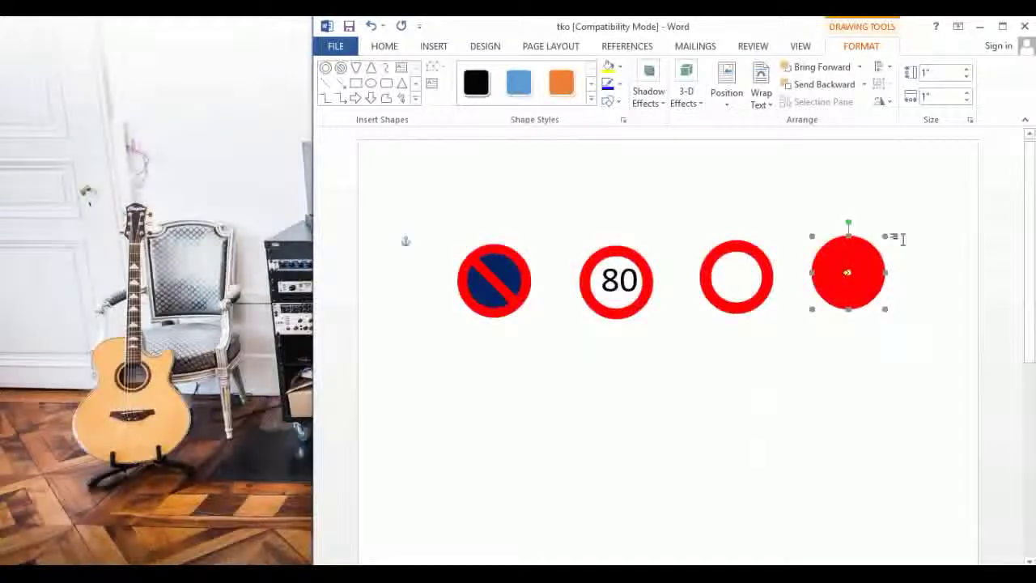
click(431, 48)
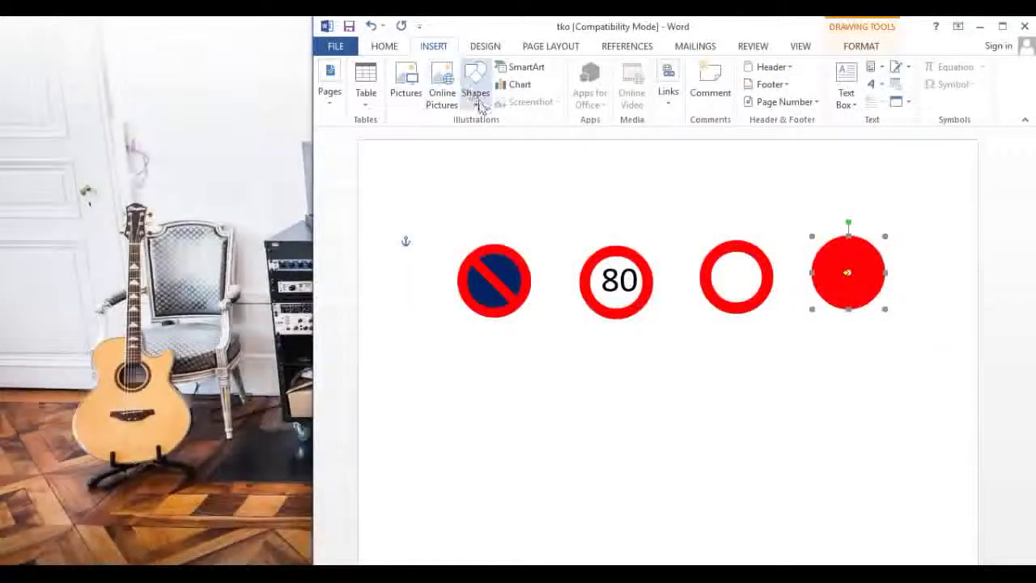
Put the insertion point on the empty line below the signs and open the Shapes gallery
click(477, 110)
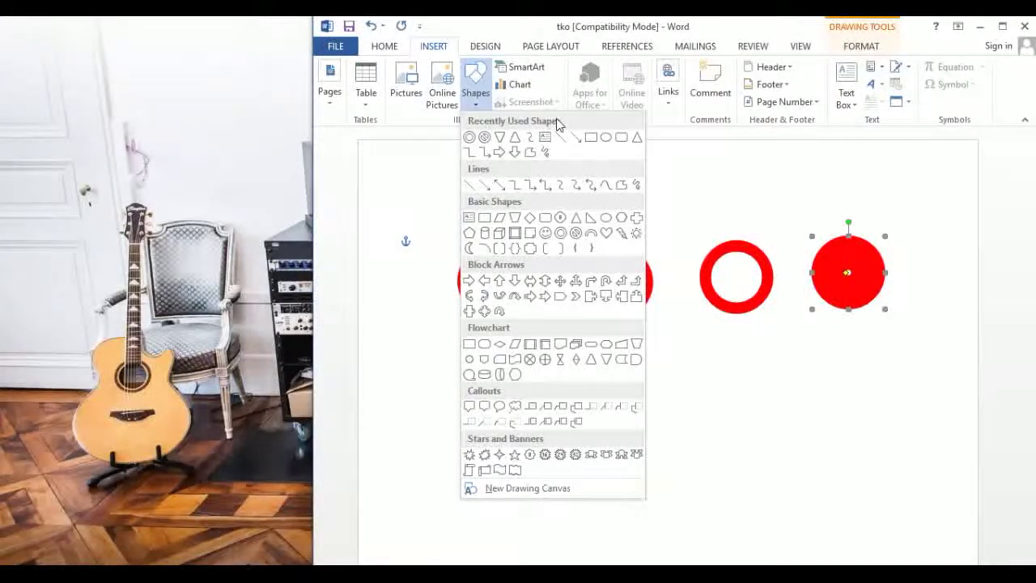
click(470, 343)
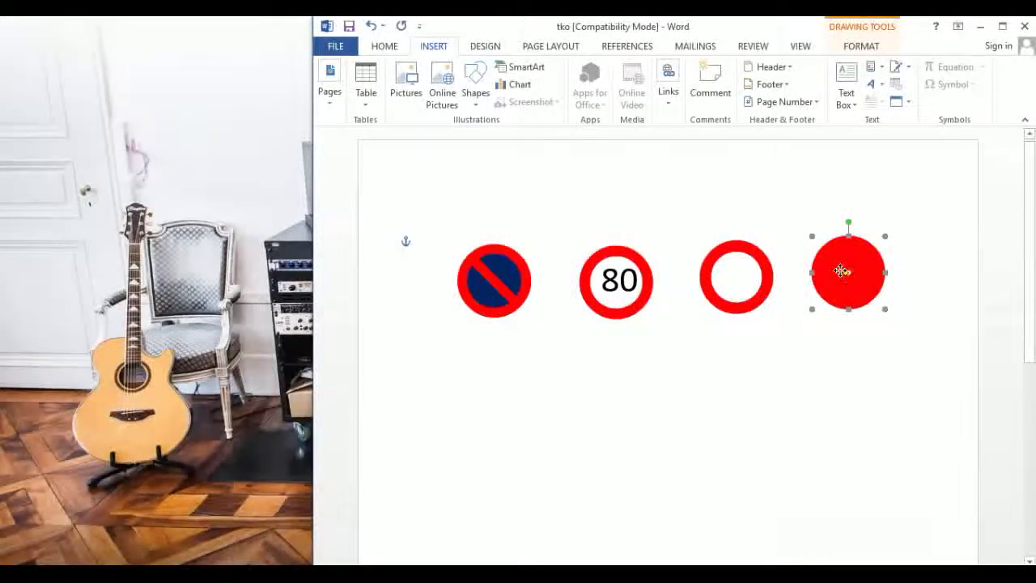
click(873, 336)
click(846, 277)
click(855, 354)
double_click(854, 356)
click(773, 386)
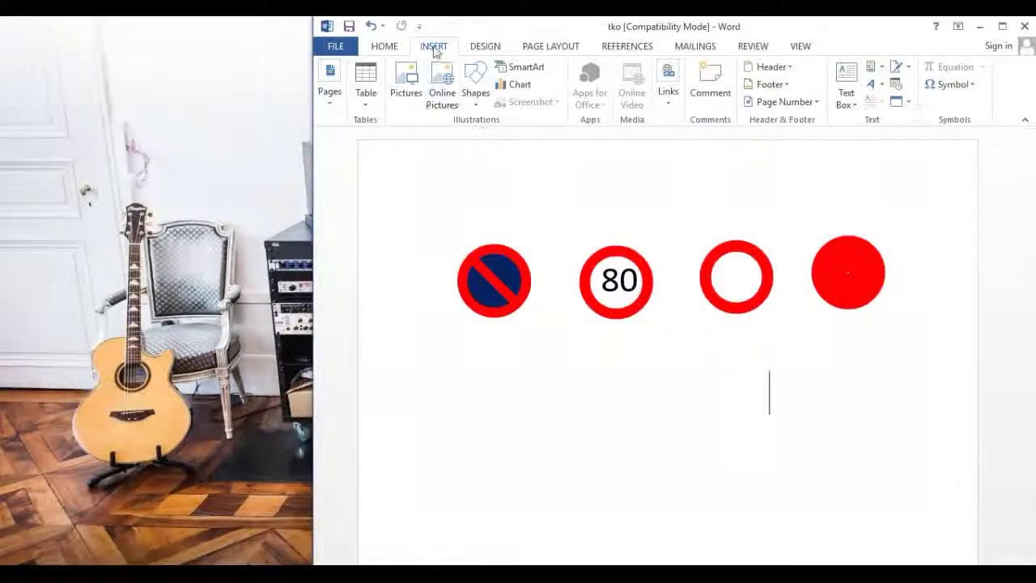
click(479, 107)
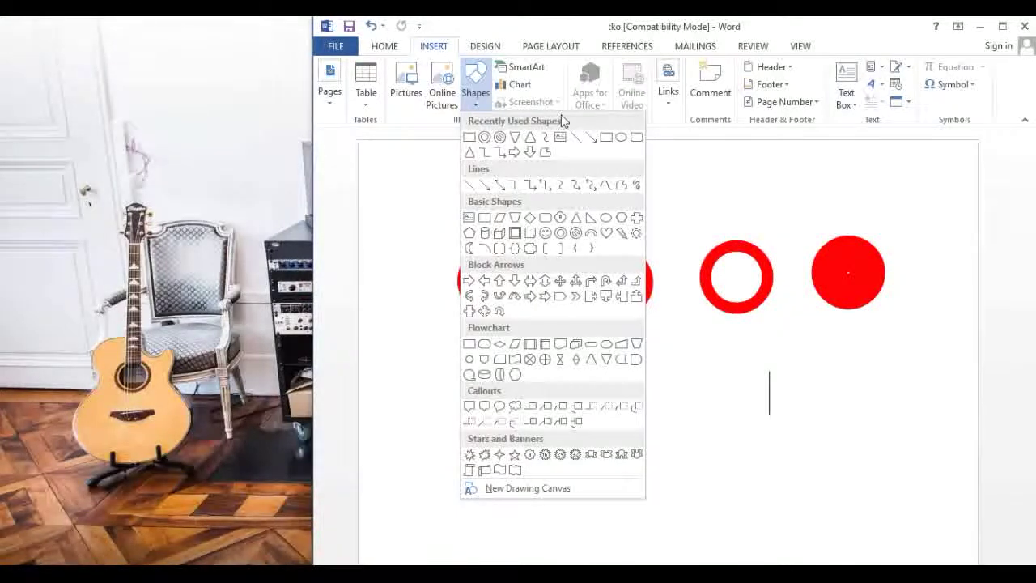
Draw a rectangle and resize it into a thin bar 0.82" wide and 0.25" tall
click(469, 138)
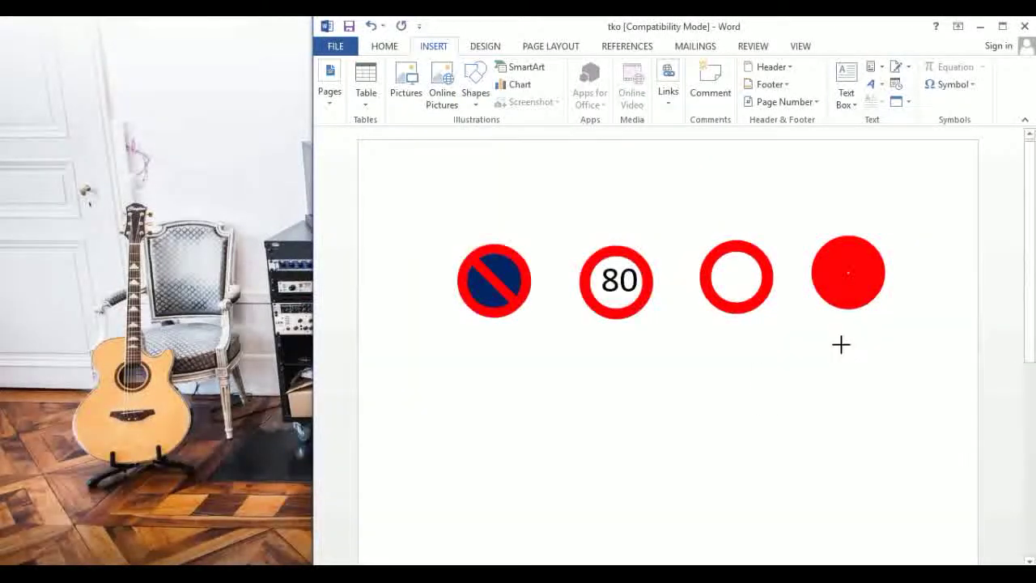
drag(841, 344, 914, 393)
drag(842, 369, 797, 369)
drag(915, 369, 938, 369)
drag(866, 345, 867, 376)
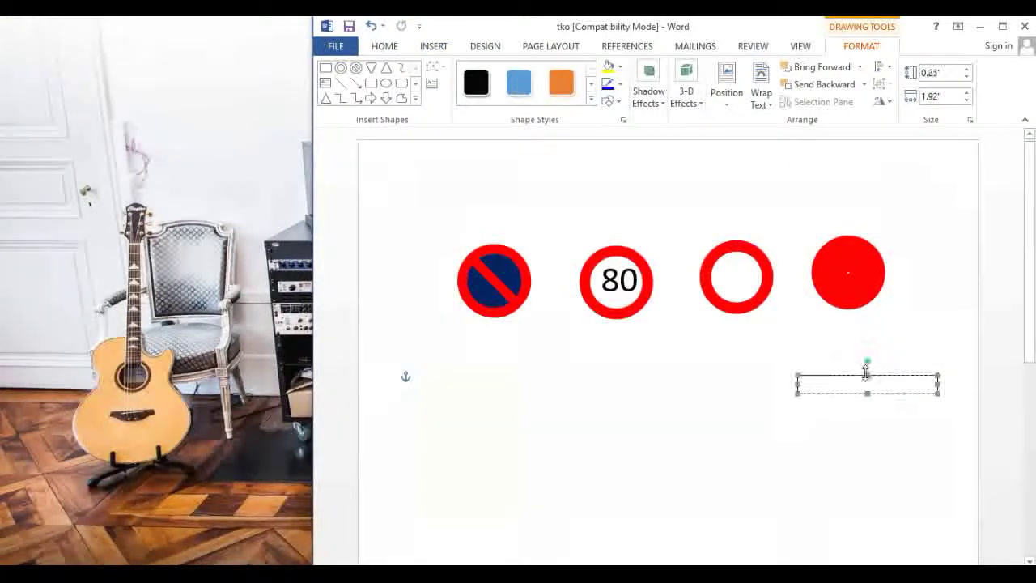
drag(938, 384, 904, 385)
drag(797, 385, 866, 384)
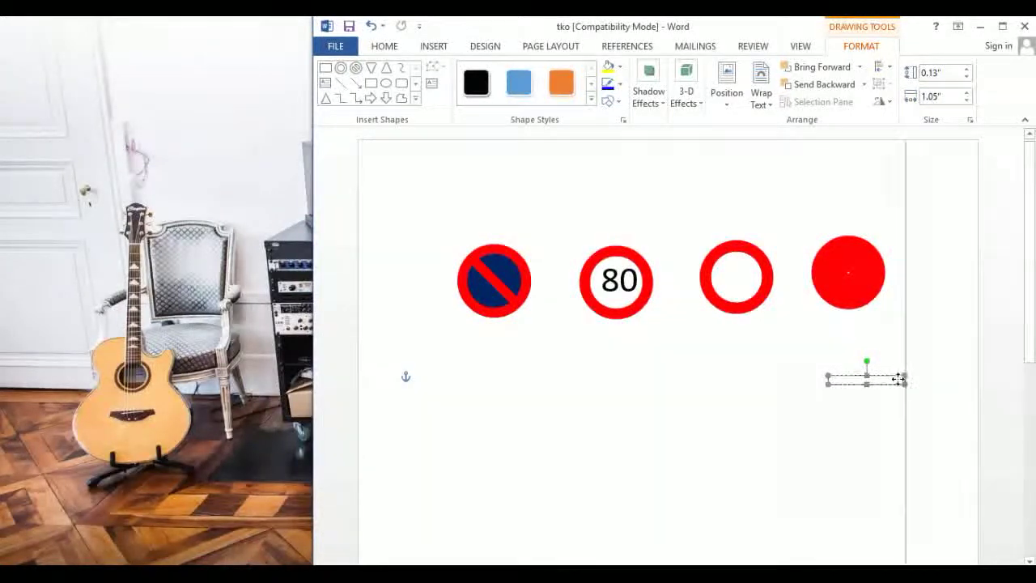
drag(827, 377, 843, 377)
Center the white bar on the red circle and give it a red outline
drag(850, 270, 849, 274)
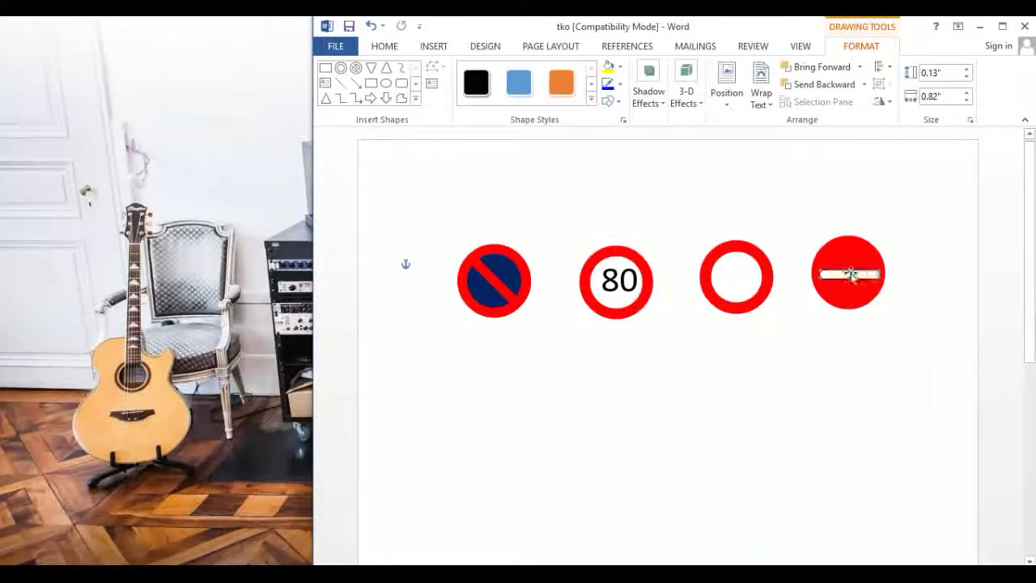
click(853, 338)
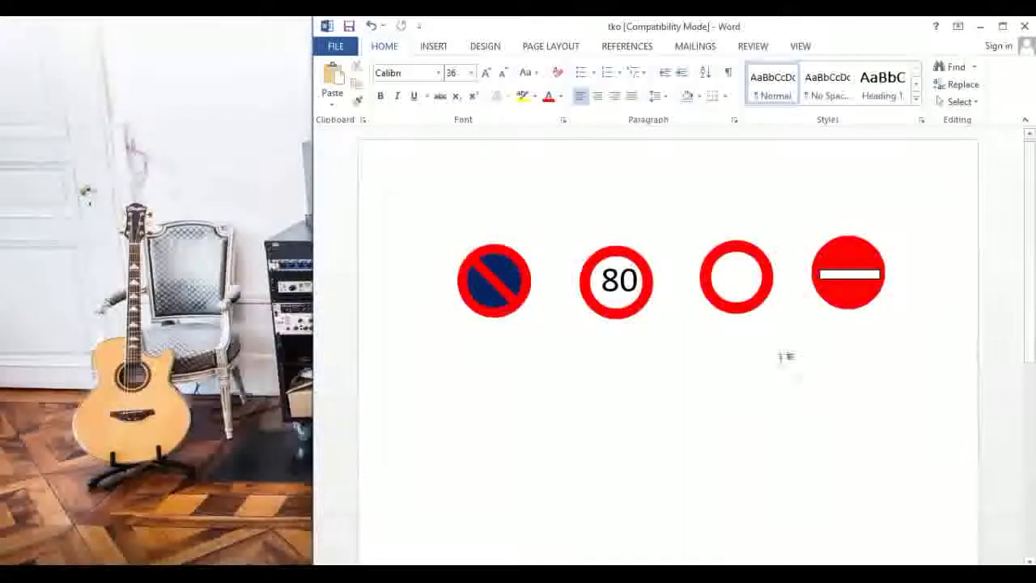
click(850, 273)
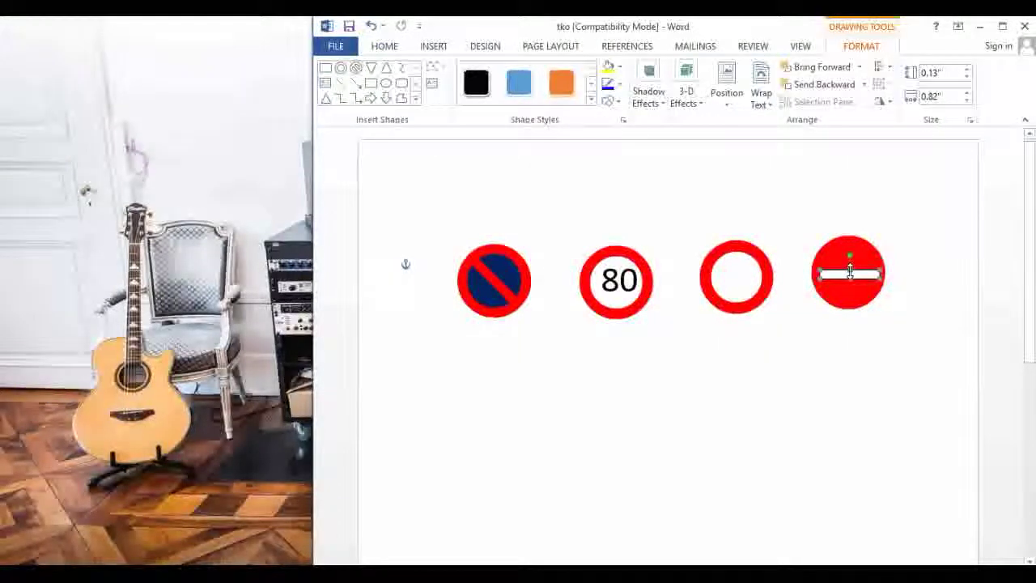
right_click(851, 273)
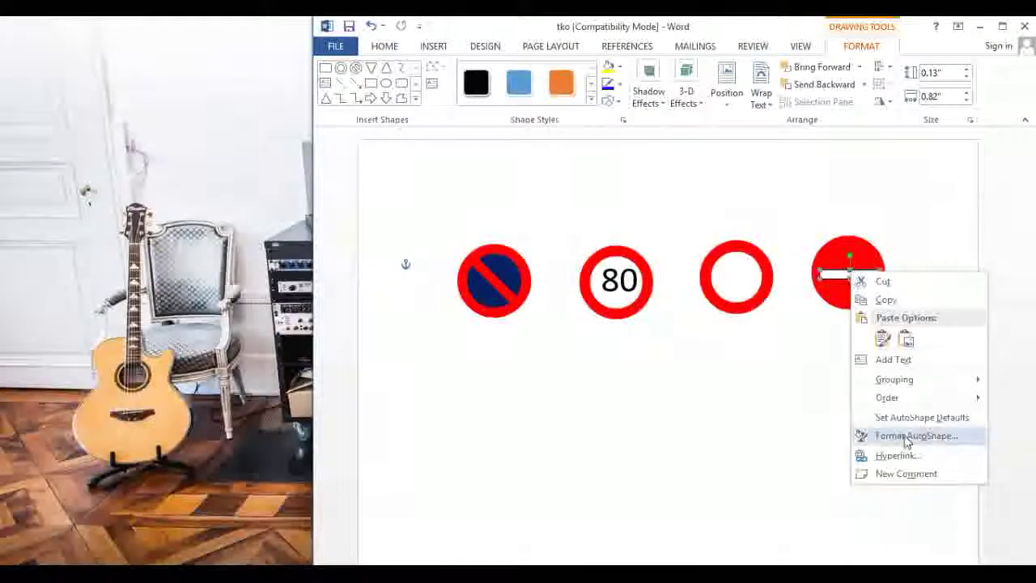
click(914, 436)
click(670, 246)
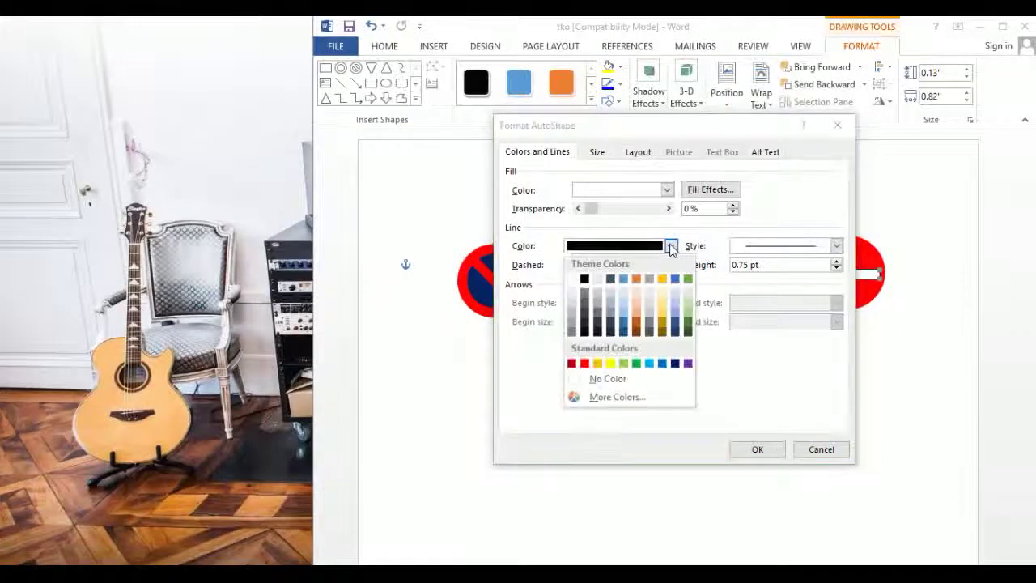
click(585, 363)
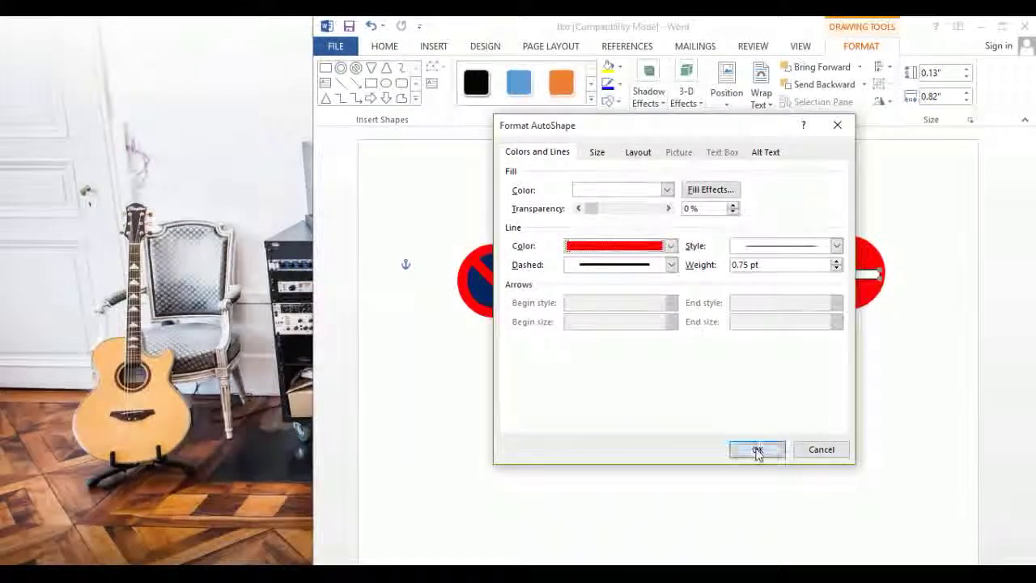
click(757, 450)
click(827, 432)
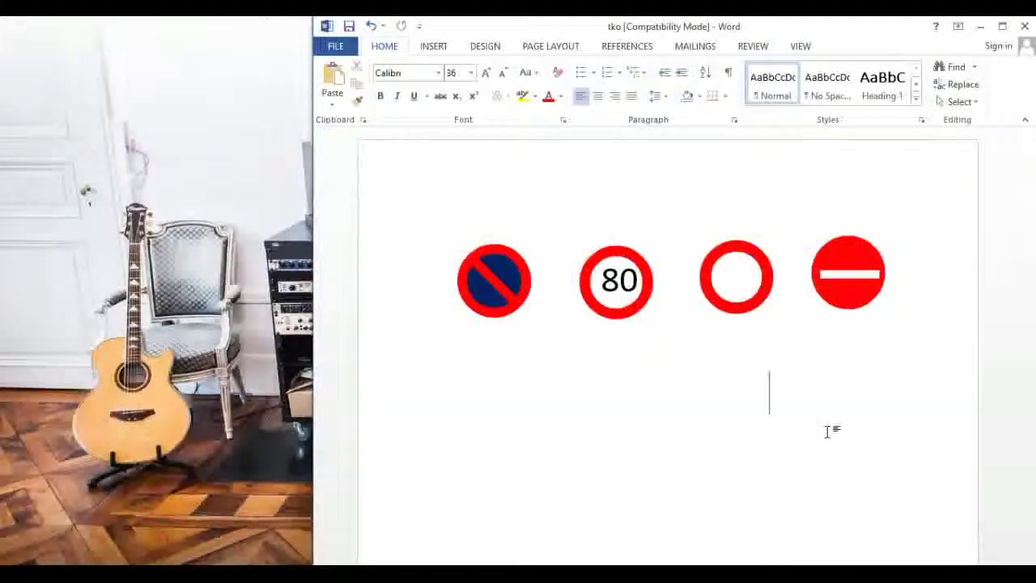
Place an Octagon about 1" by 1.01" below the no-parking sign
click(433, 49)
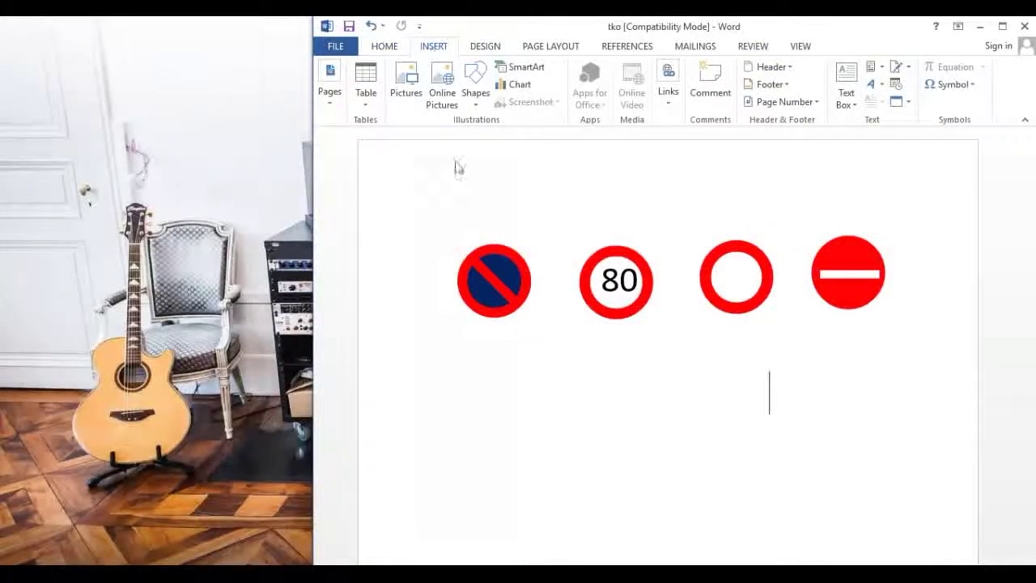
click(476, 95)
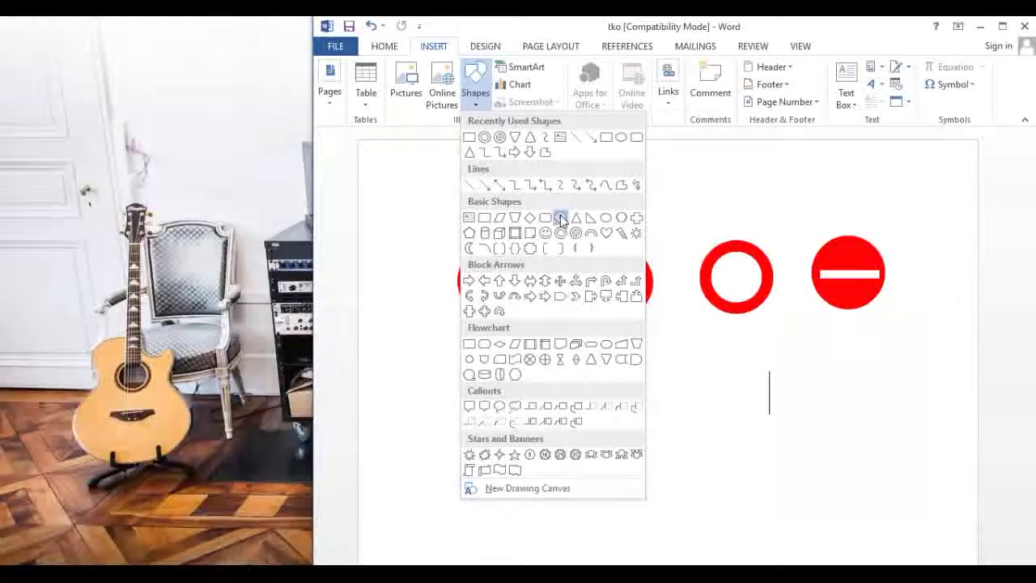
click(560, 220)
click(472, 400)
mouse_move(506, 414)
mouse_down()
mouse_move(506, 371)
mouse_move(491, 395)
mouse_move(471, 394)
mouse_up()
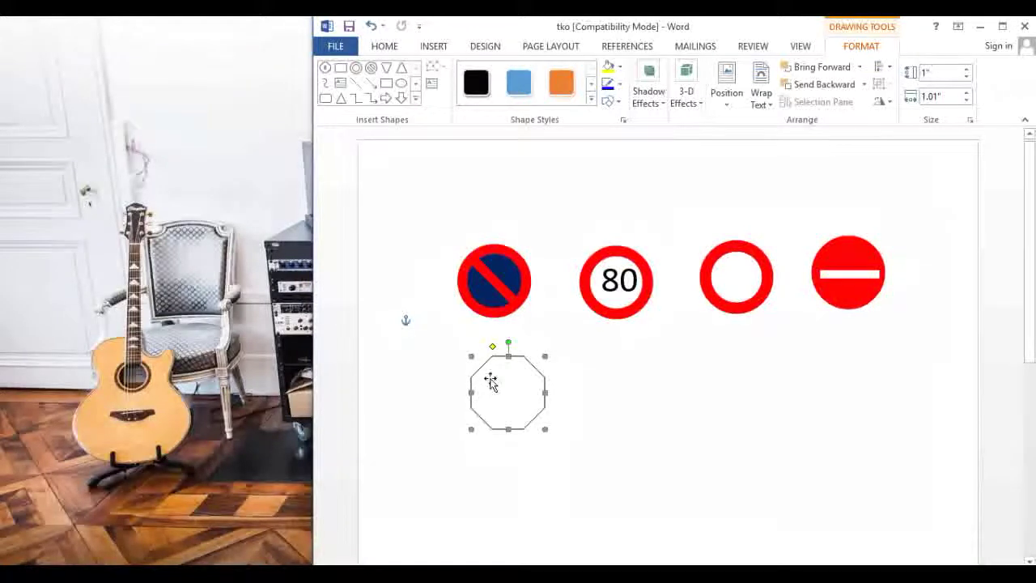
Give the octagon a red outline
right_click(479, 366)
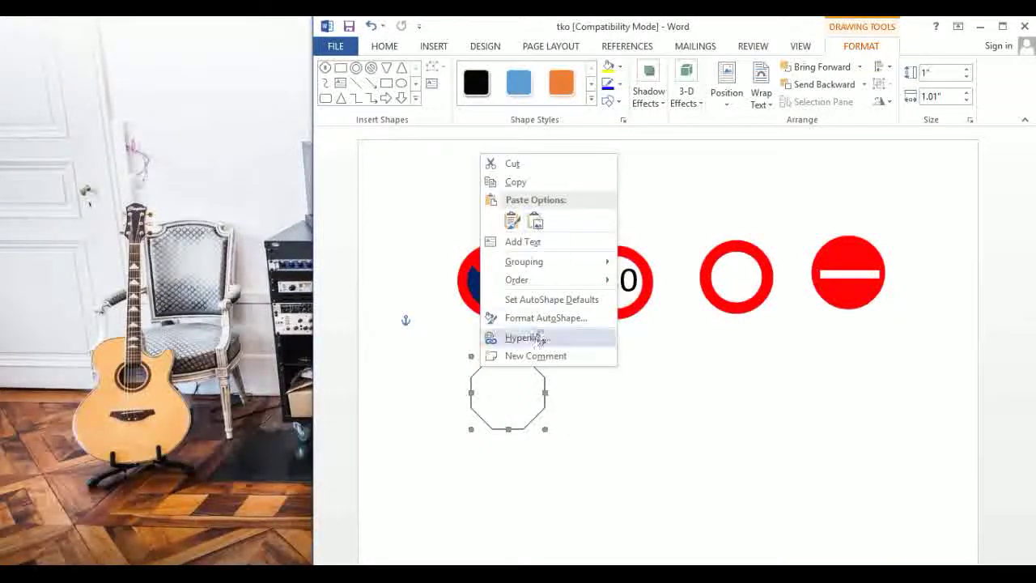
click(546, 317)
click(669, 246)
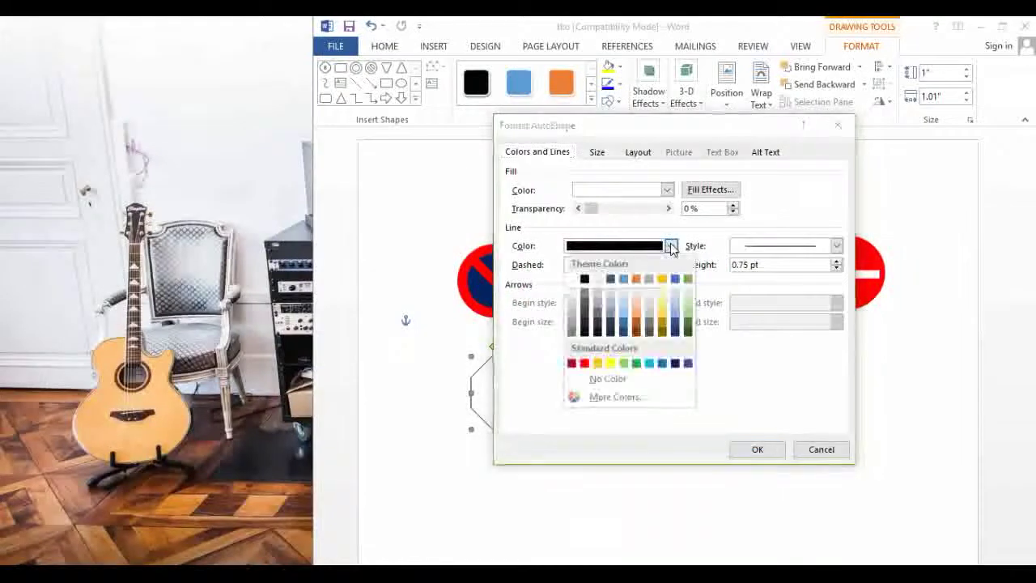
click(584, 362)
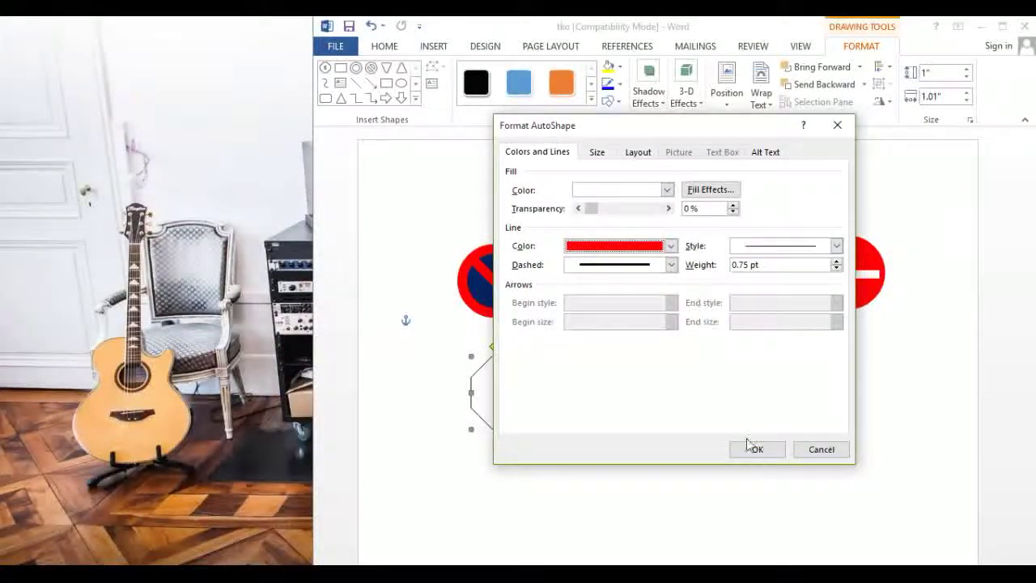
click(753, 448)
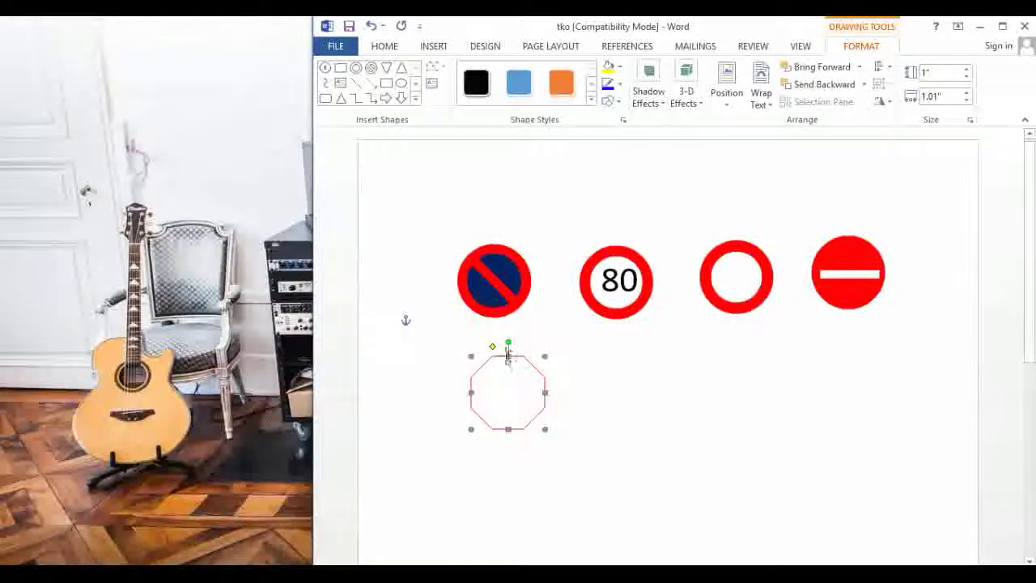
Add a second octagon and size it to about 0.88 by 0.87 inches
click(433, 47)
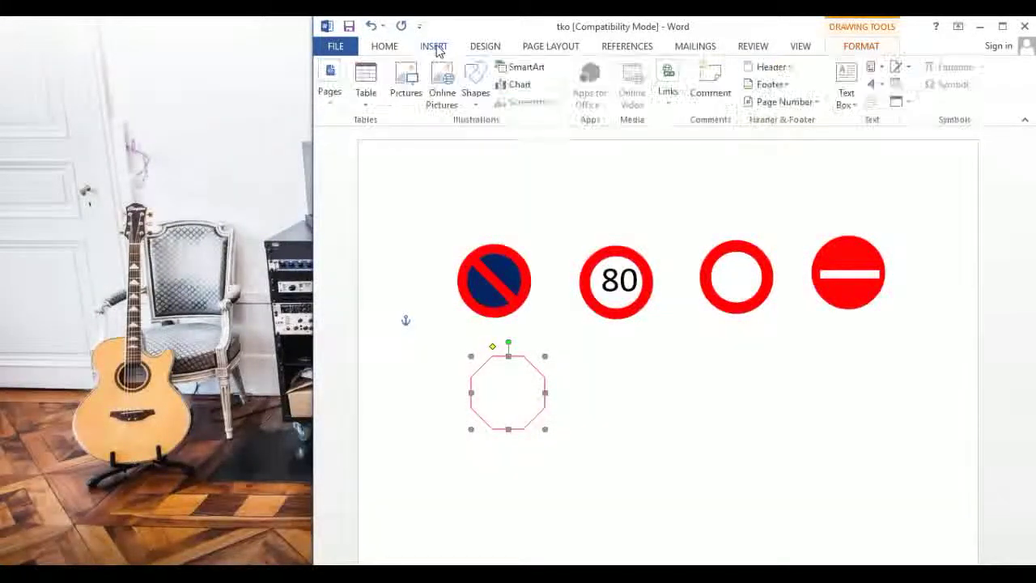
click(475, 96)
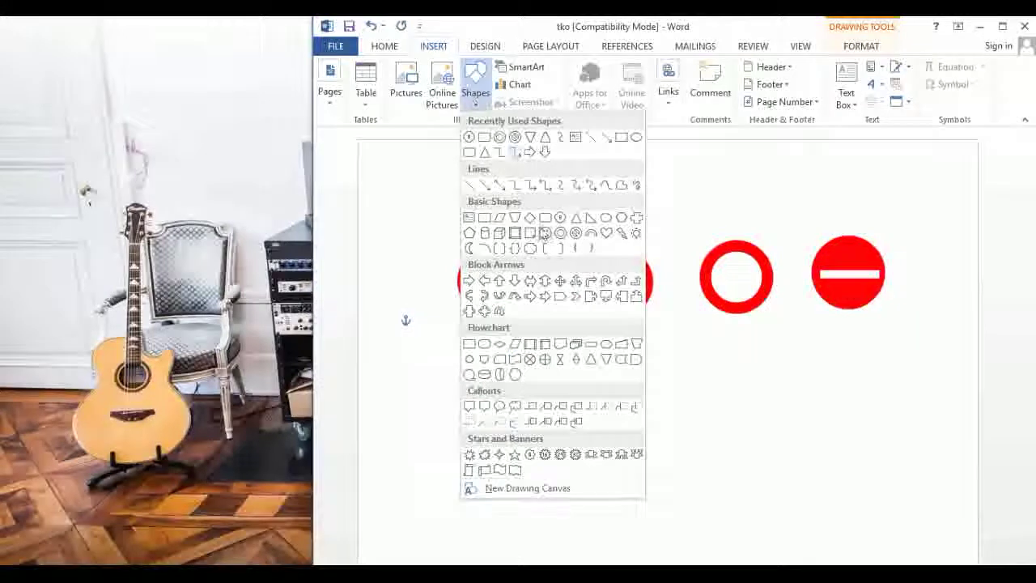
key(Escape)
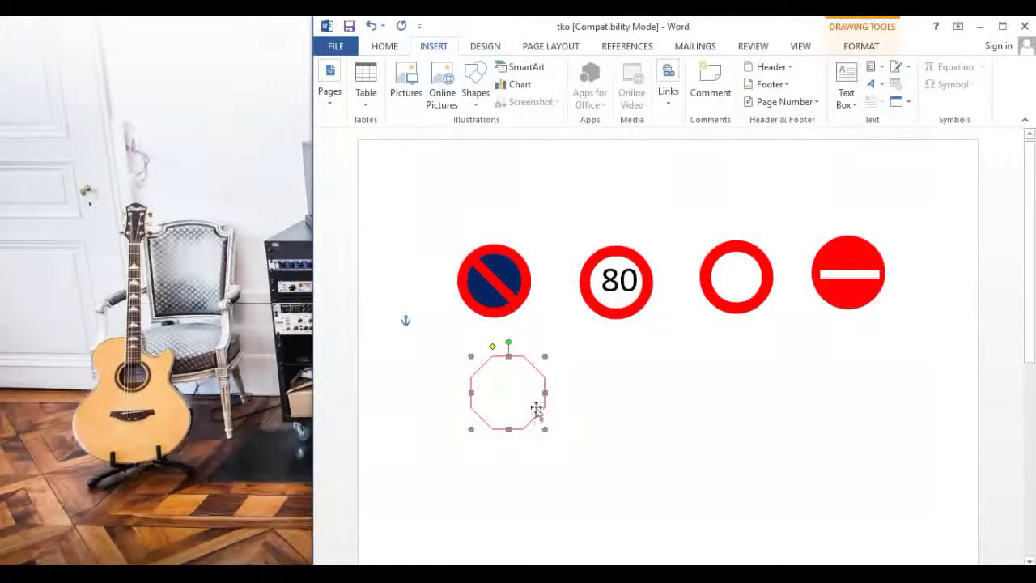
click(590, 429)
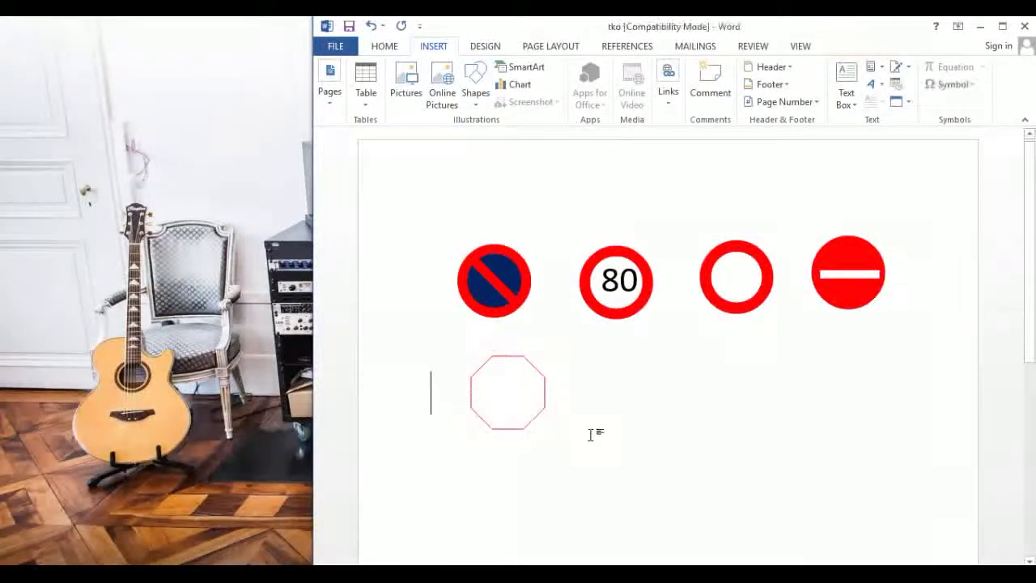
click(475, 99)
click(469, 136)
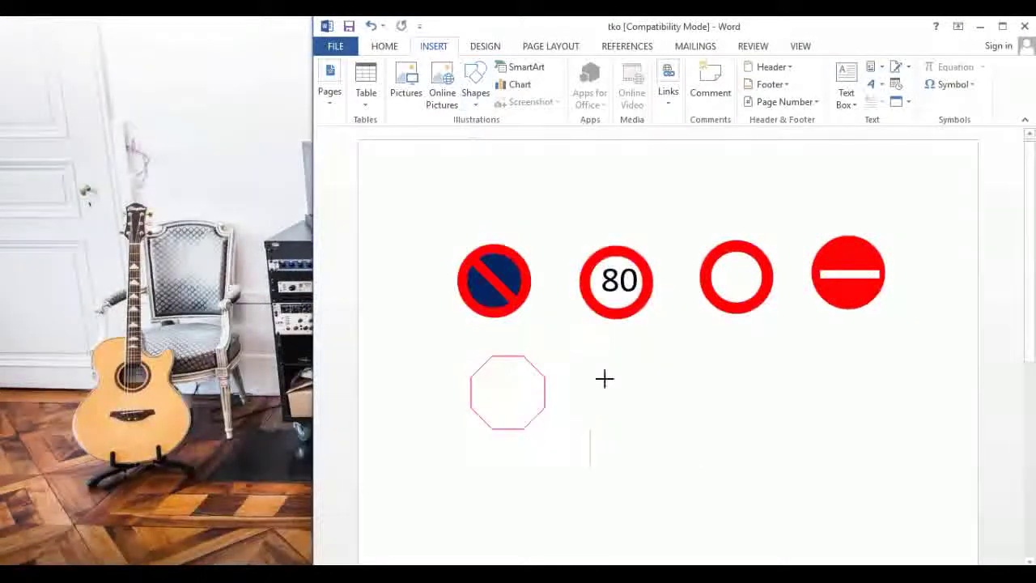
click(605, 378)
drag(605, 414, 615, 412)
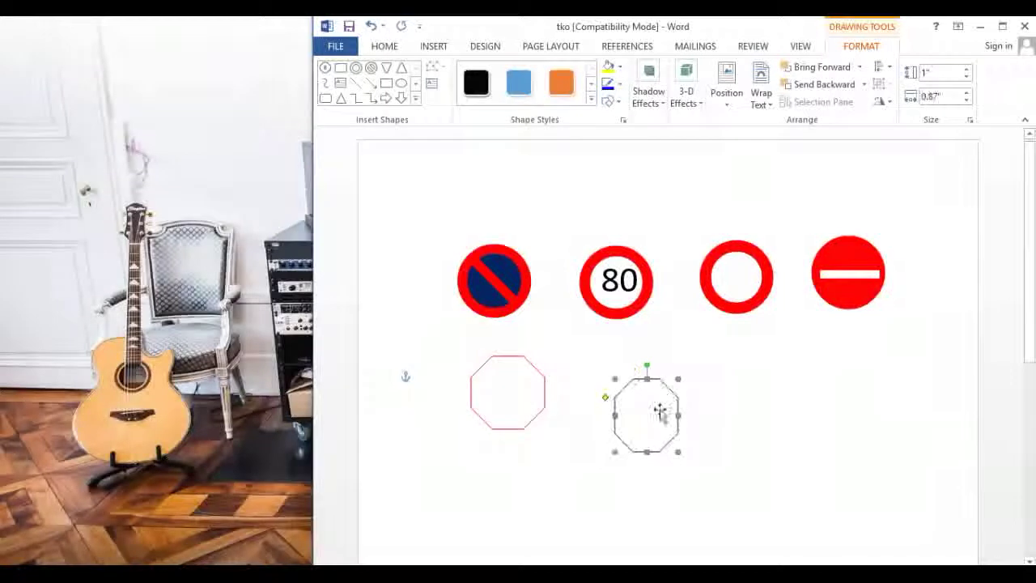
mouse_move(646, 378)
mouse_down()
mouse_move(647, 387)
mouse_move(480, 379)
mouse_up()
text(0.88)
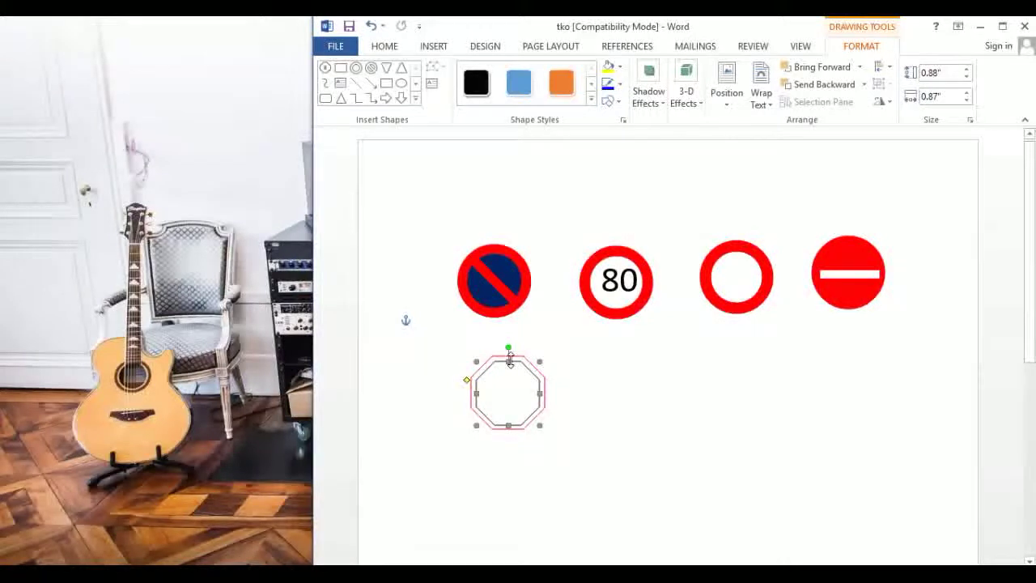
Fill the outer octagon solid red in Format AutoShape
drag(539, 362, 544, 356)
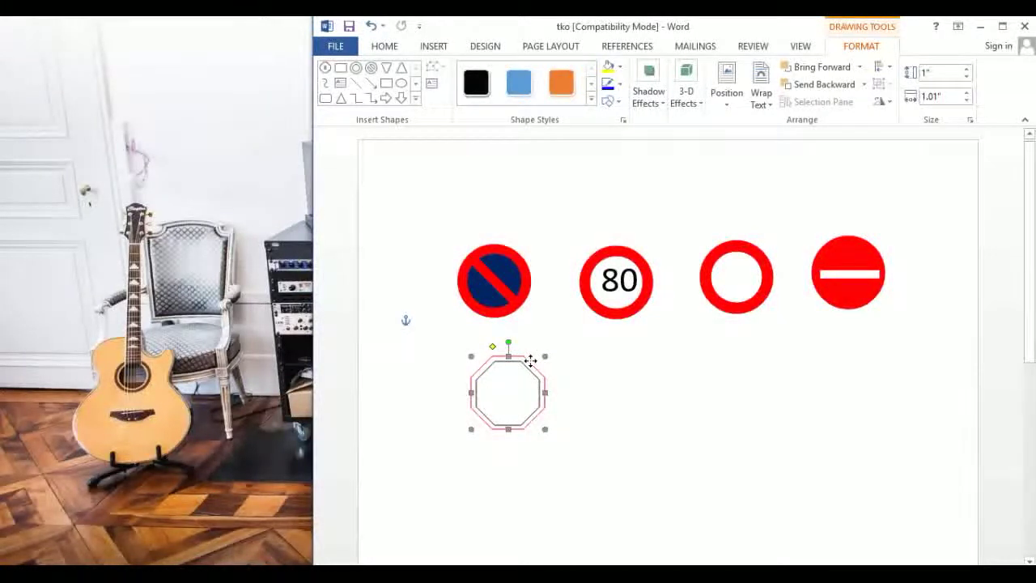
right_click(530, 364)
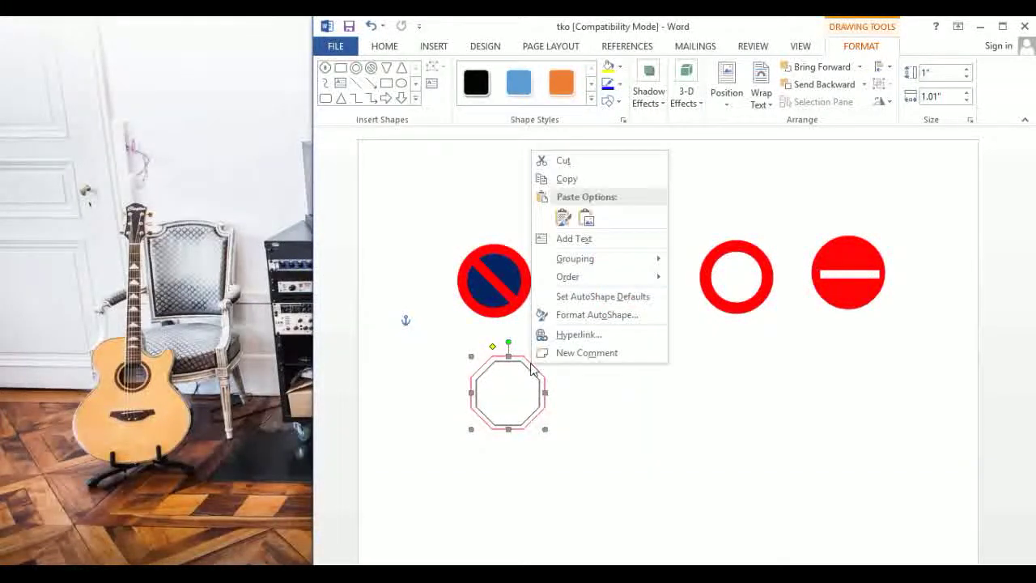
click(603, 315)
click(667, 190)
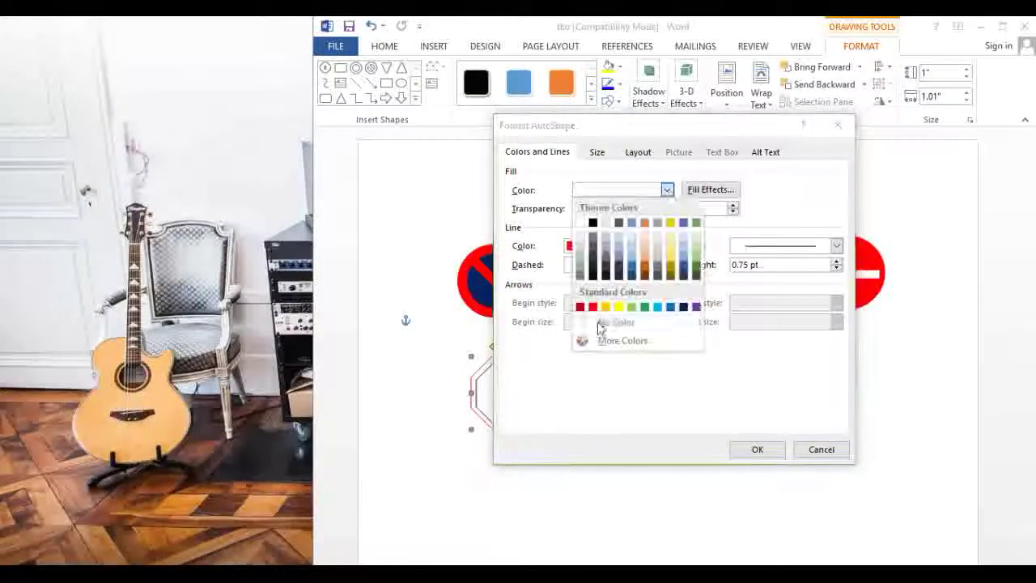
click(585, 306)
click(671, 246)
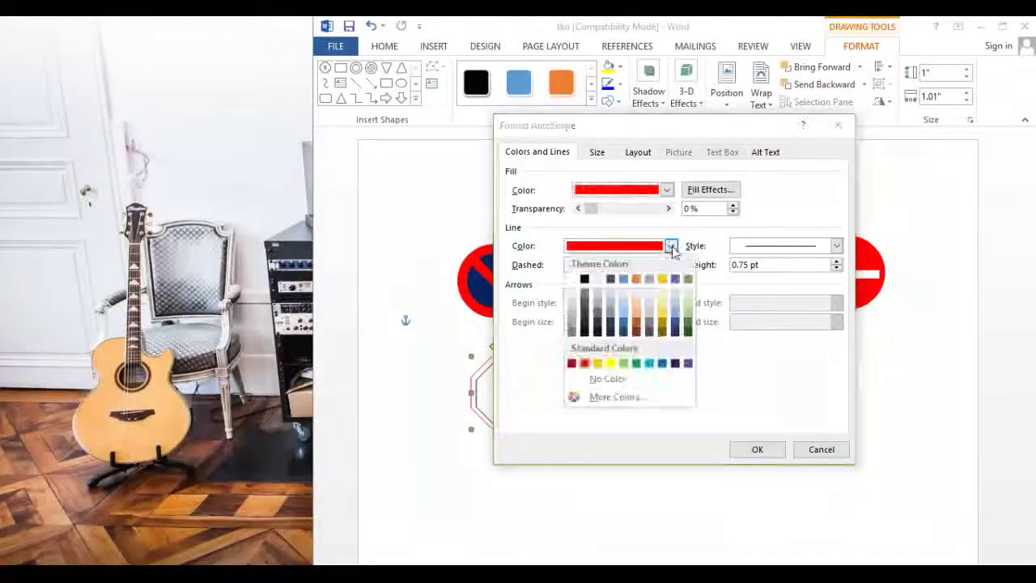
click(671, 246)
click(667, 190)
click(667, 189)
click(757, 449)
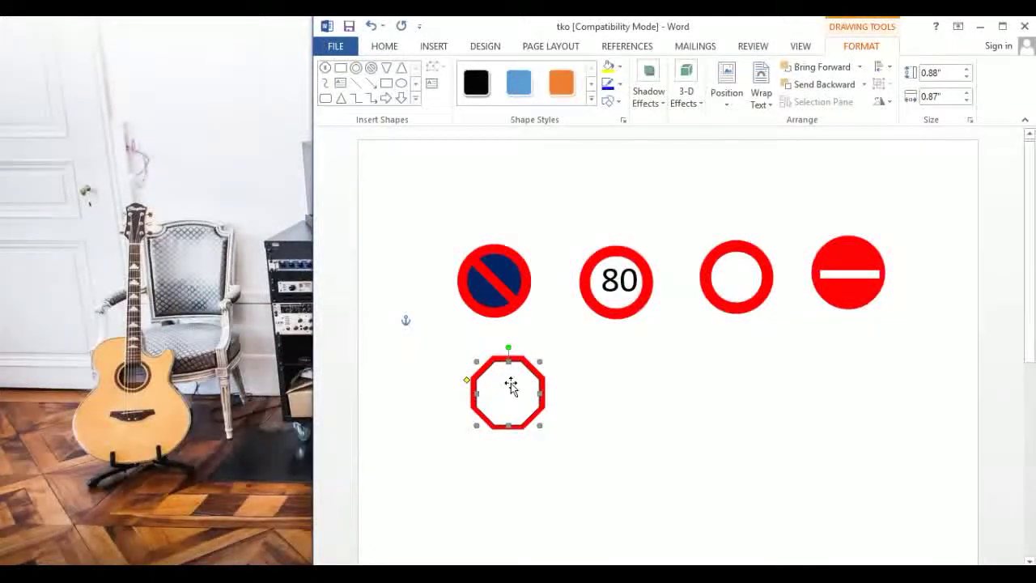
Give the inner octagon a white outline and a red fill
right_click(510, 382)
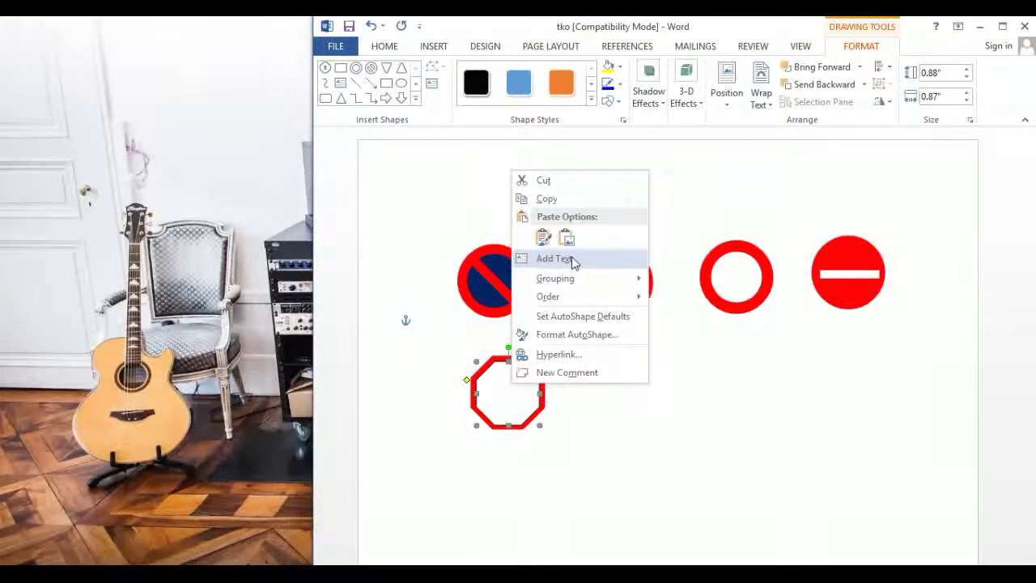
click(576, 334)
click(670, 246)
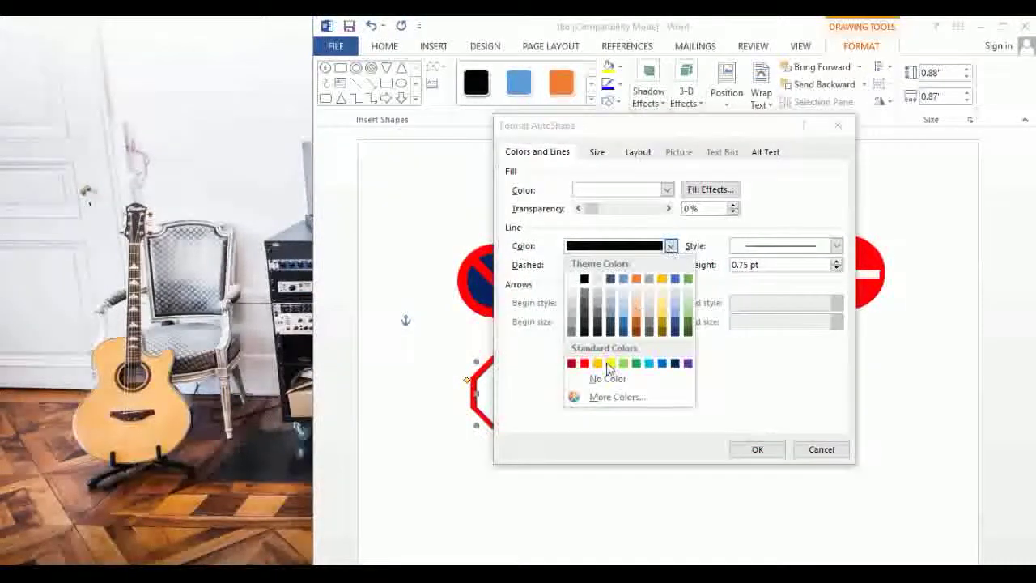
click(572, 280)
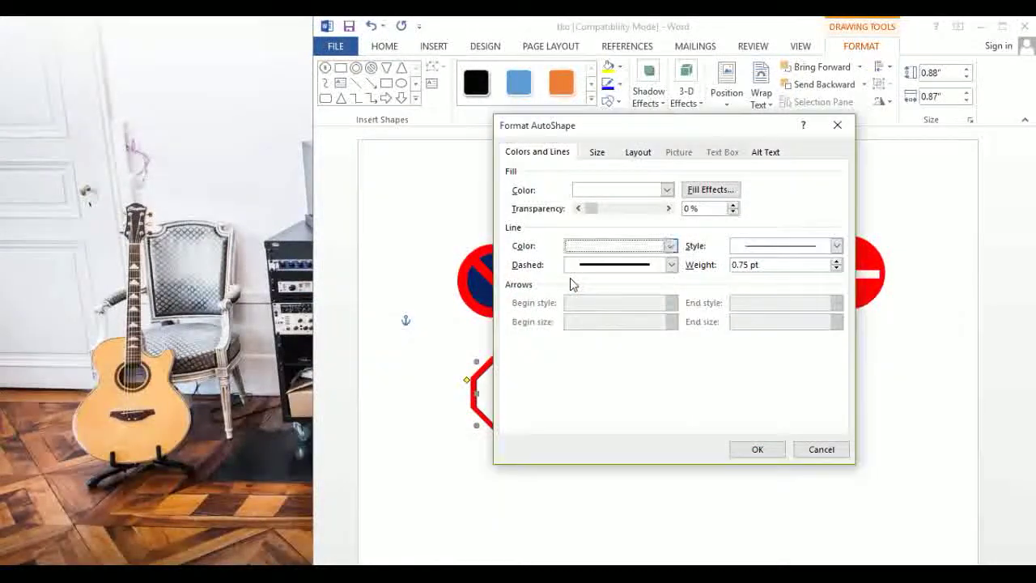
click(666, 191)
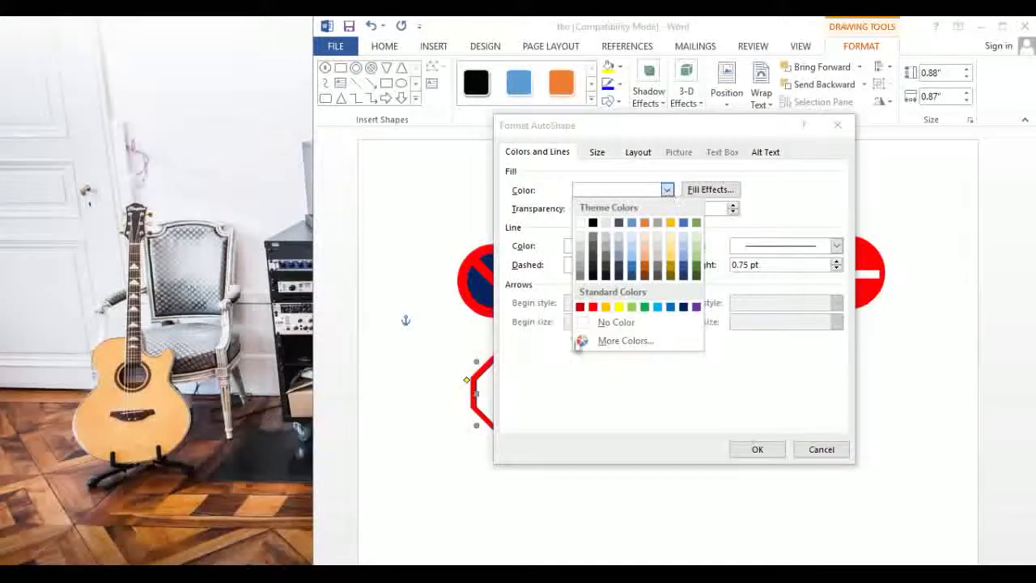
click(592, 306)
click(738, 449)
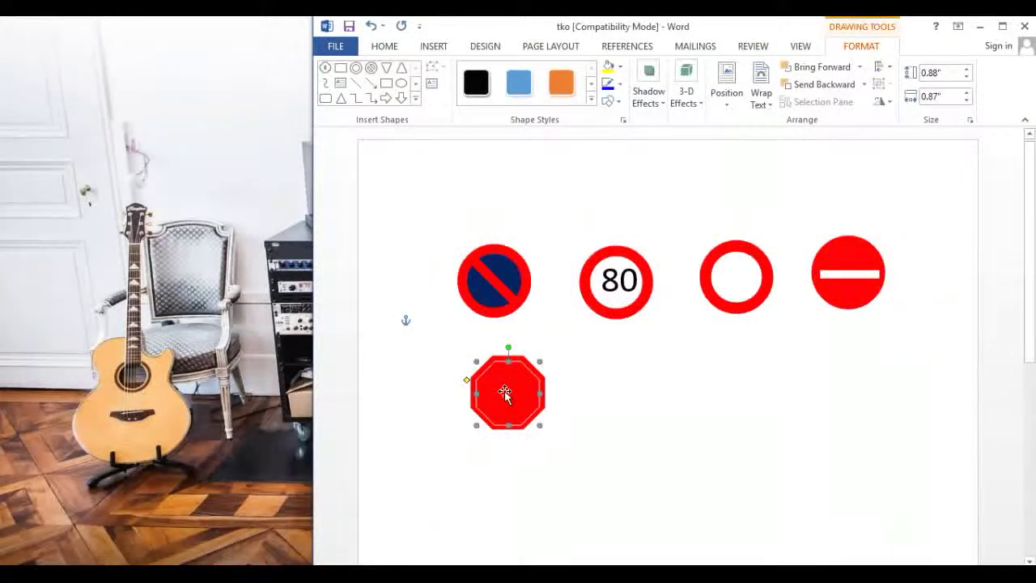
click(624, 429)
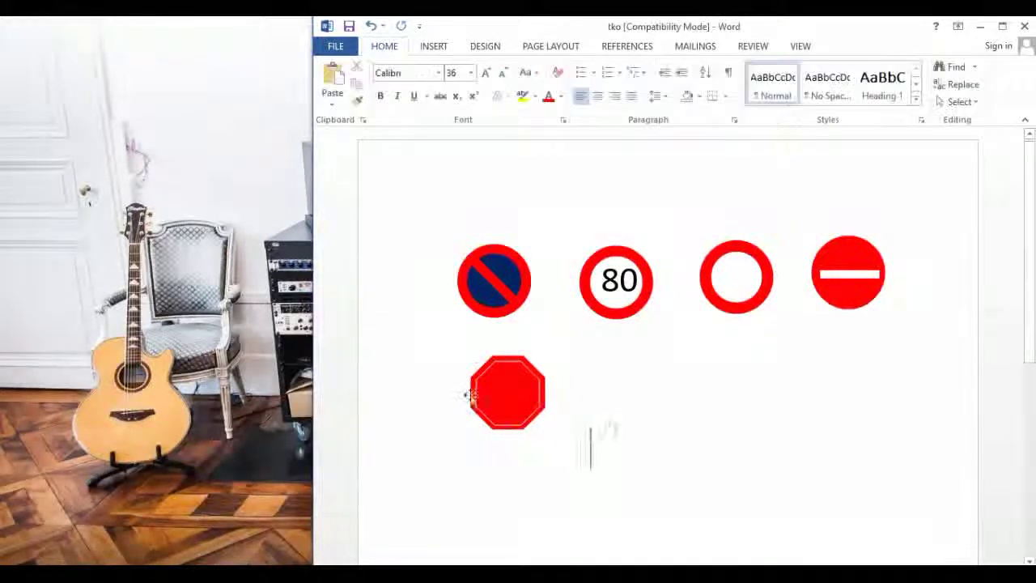
click(494, 395)
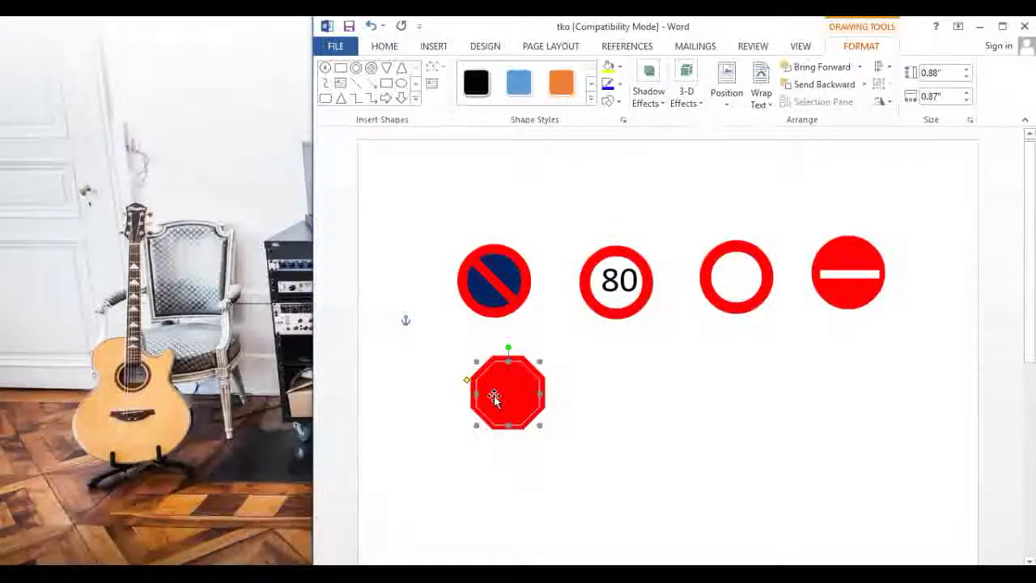
click(599, 396)
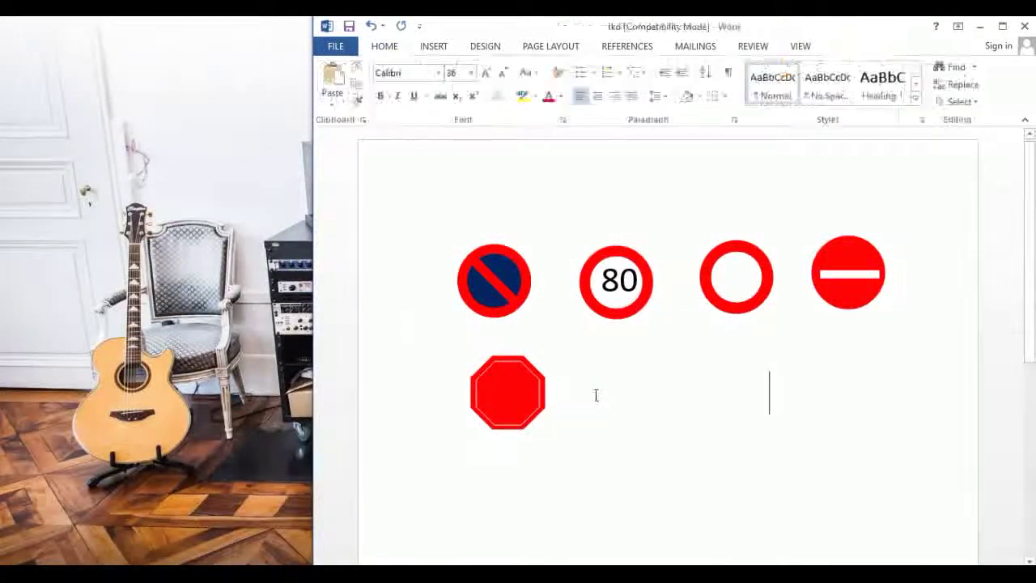
text(S)
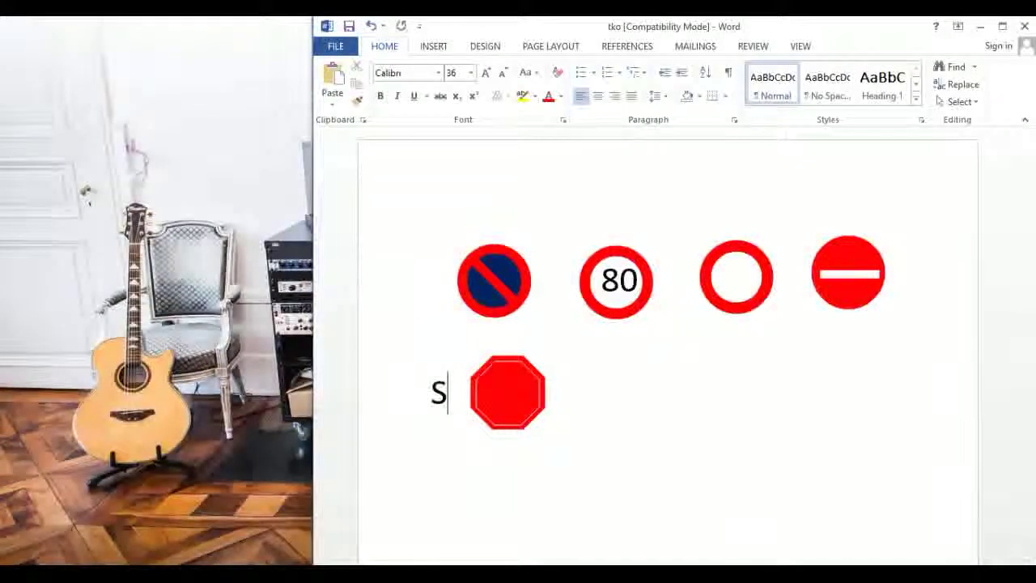
text(TO)
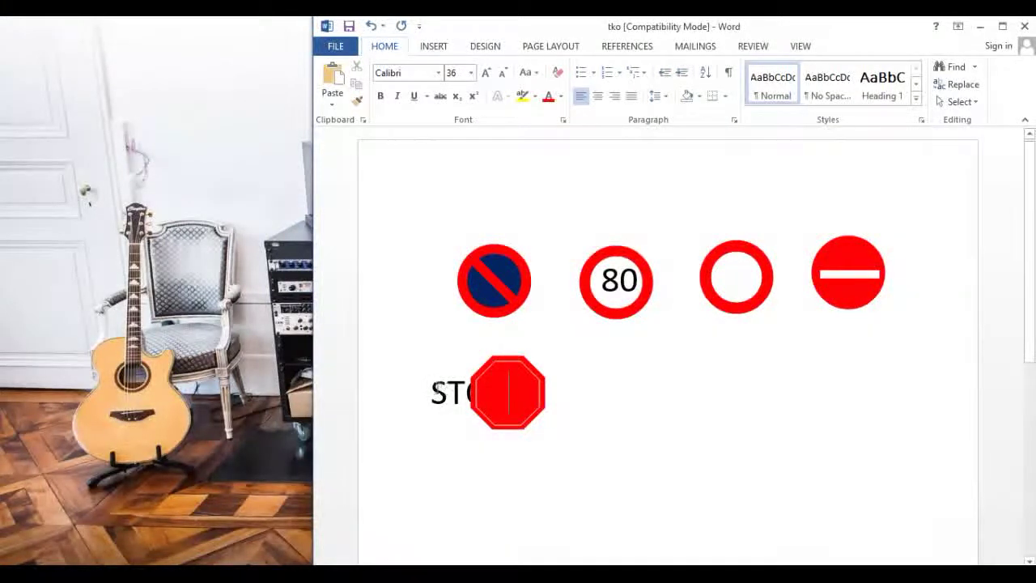
double_click(429, 390)
click(418, 388)
click(499, 382)
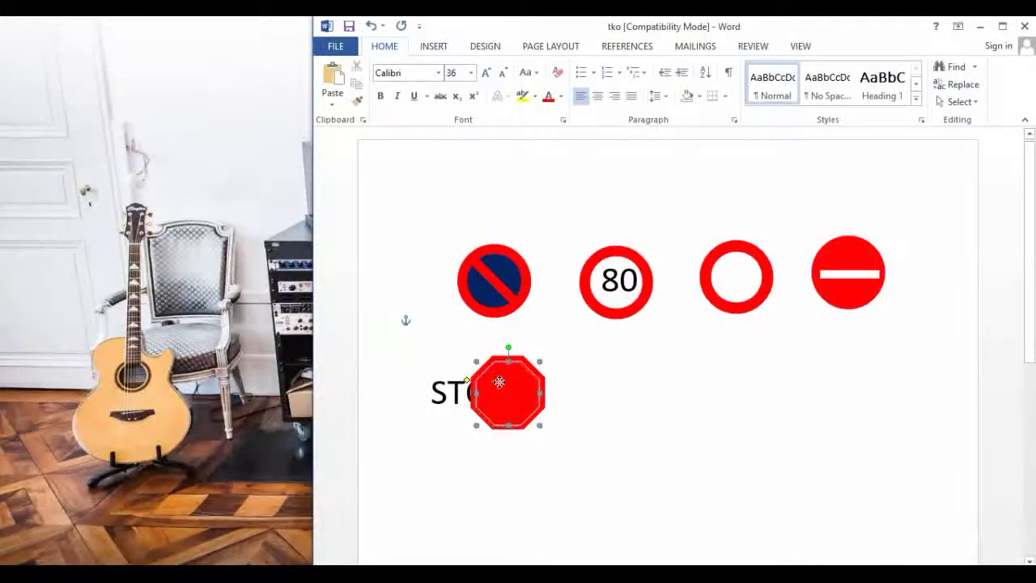
click(451, 392)
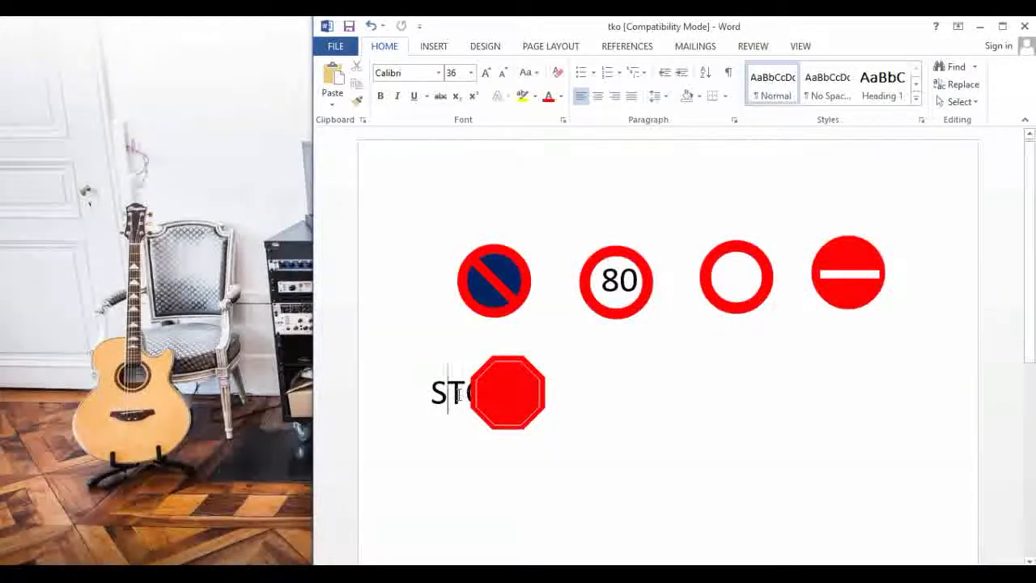
key(End)
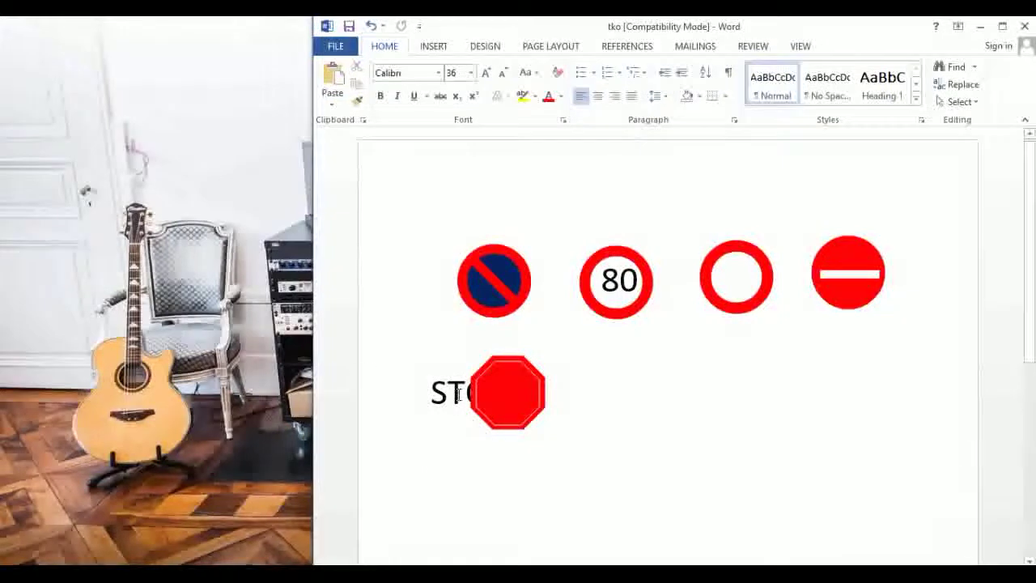
click(434, 391)
click(489, 394)
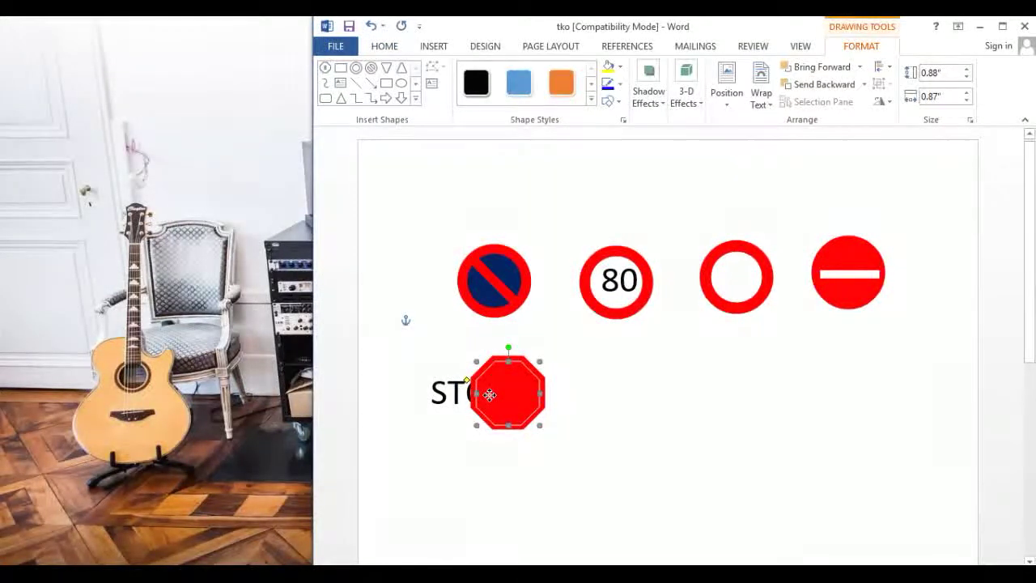
drag(466, 380, 466, 382)
click(464, 389)
key(BackSpace)
key(BackSpace)
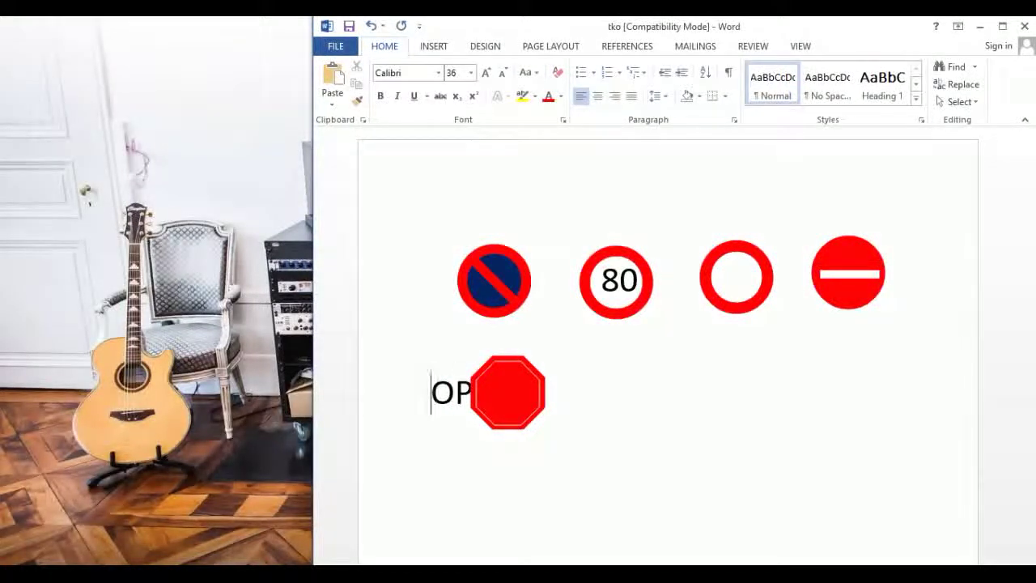
key(BackSpace)
key(BackSpace)
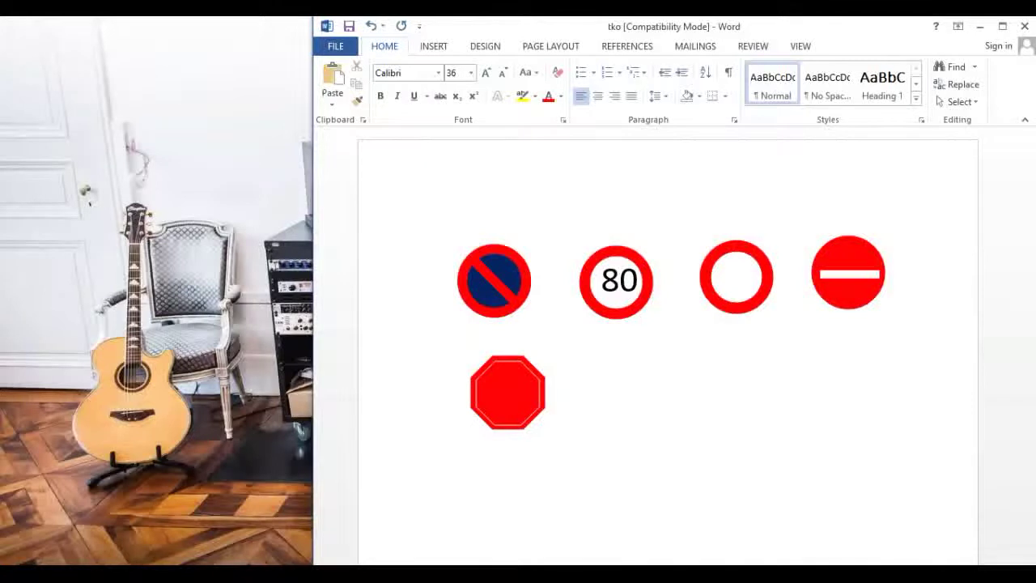
click(526, 394)
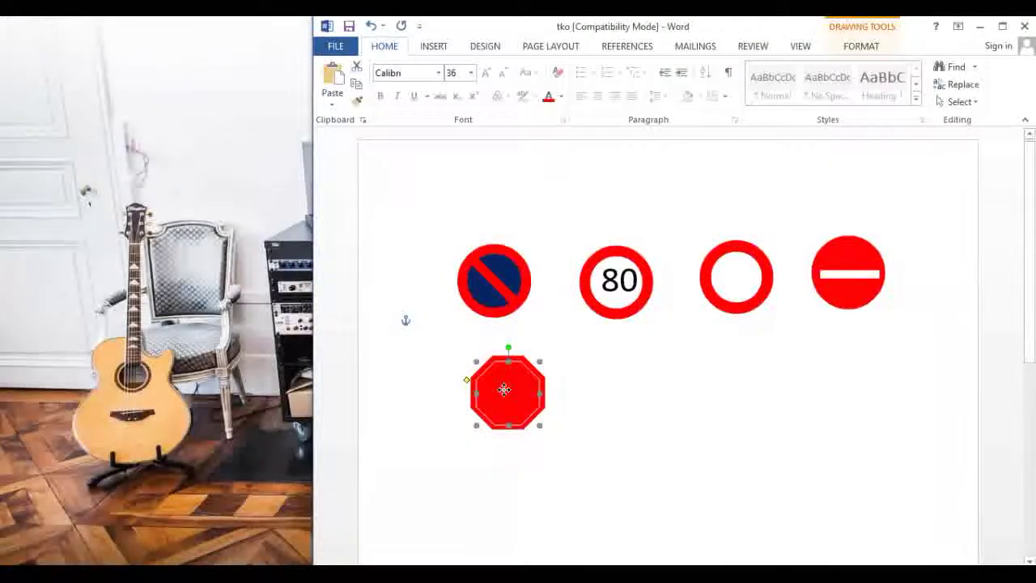
Add the word STOP as text inside the red octagon
double_click(503, 392)
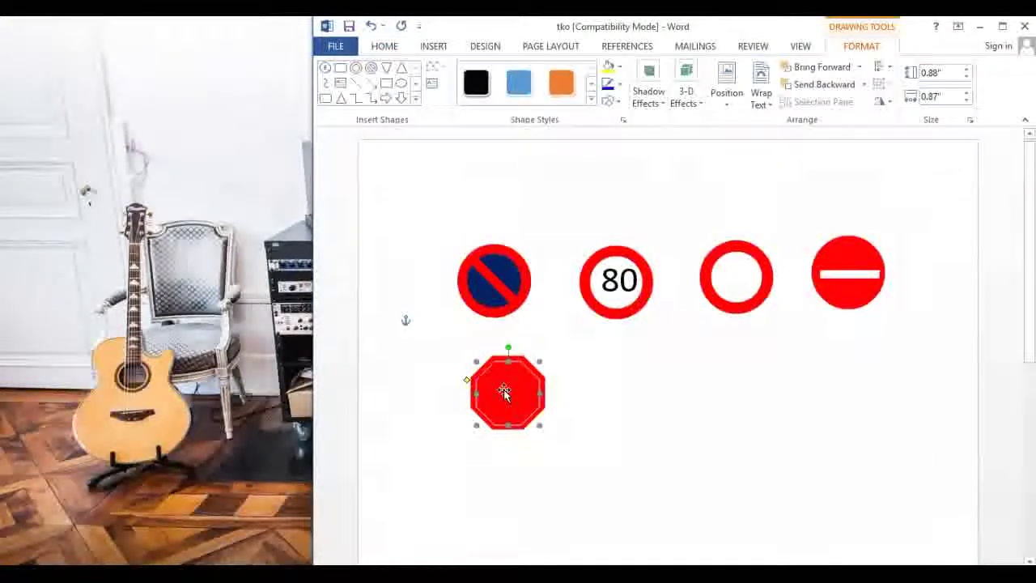
right_click(508, 392)
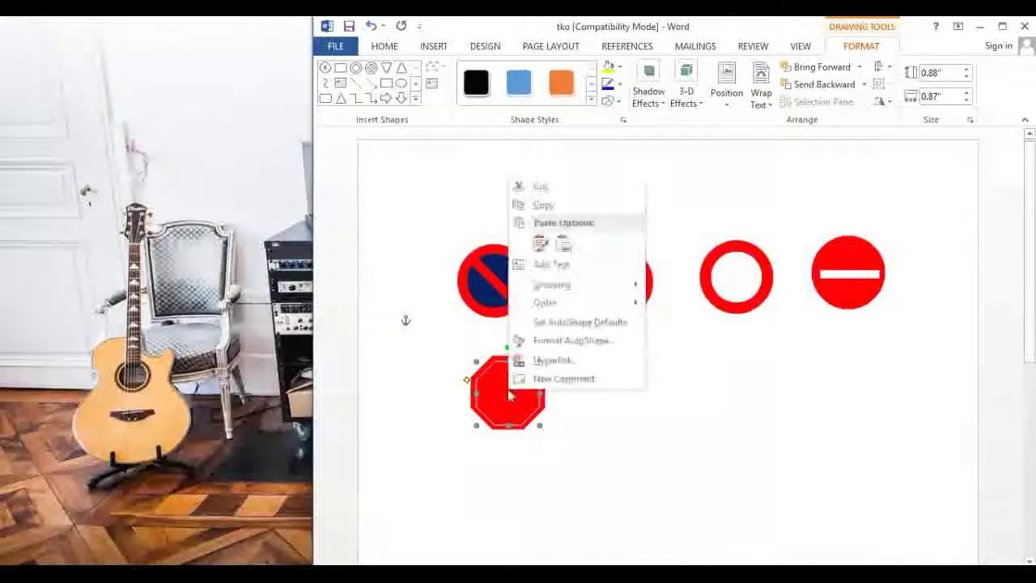
click(560, 266)
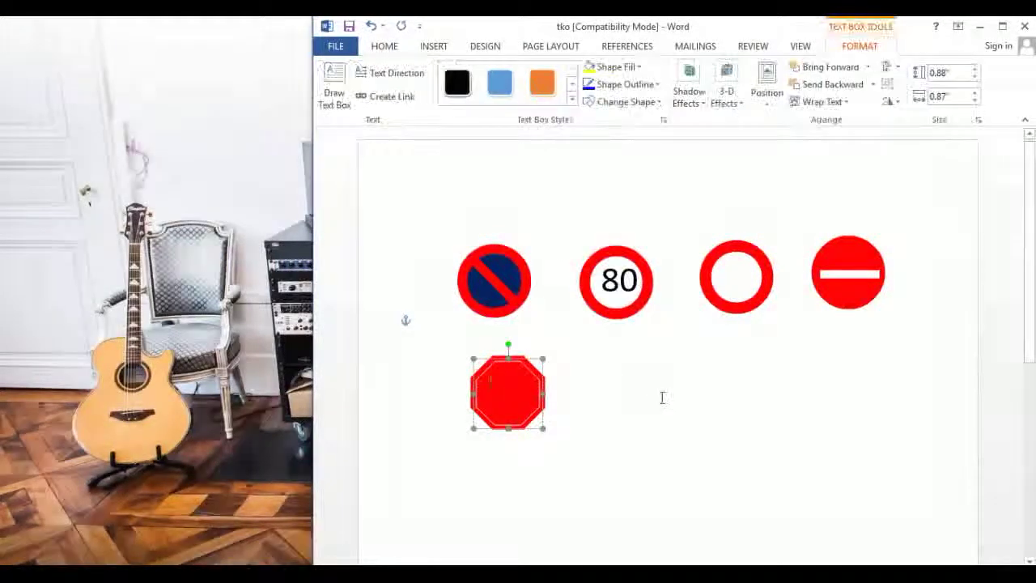
text(STOP)
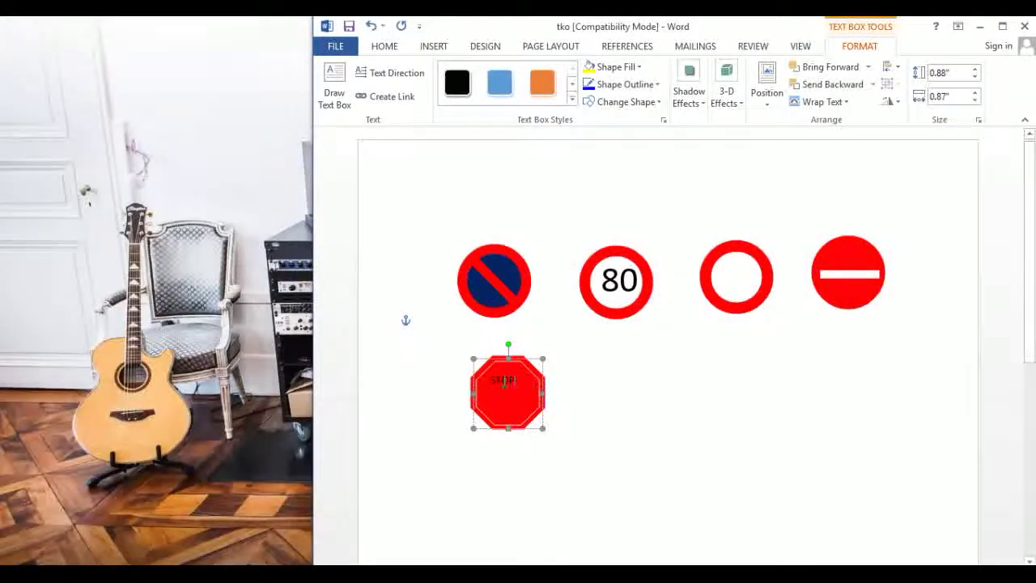
drag(489, 376, 522, 412)
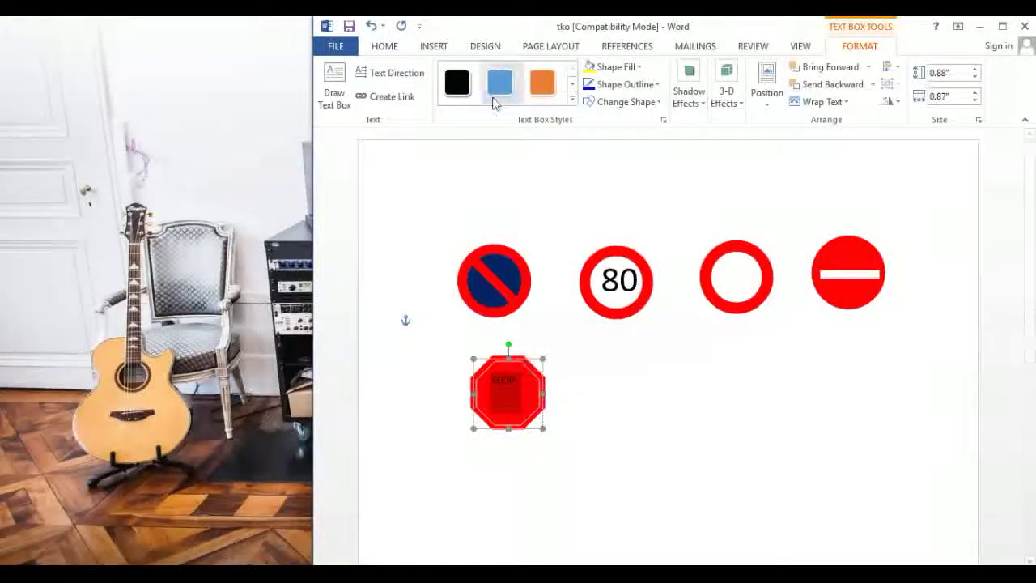
Format the STOP text as 14-point white lettering
click(386, 47)
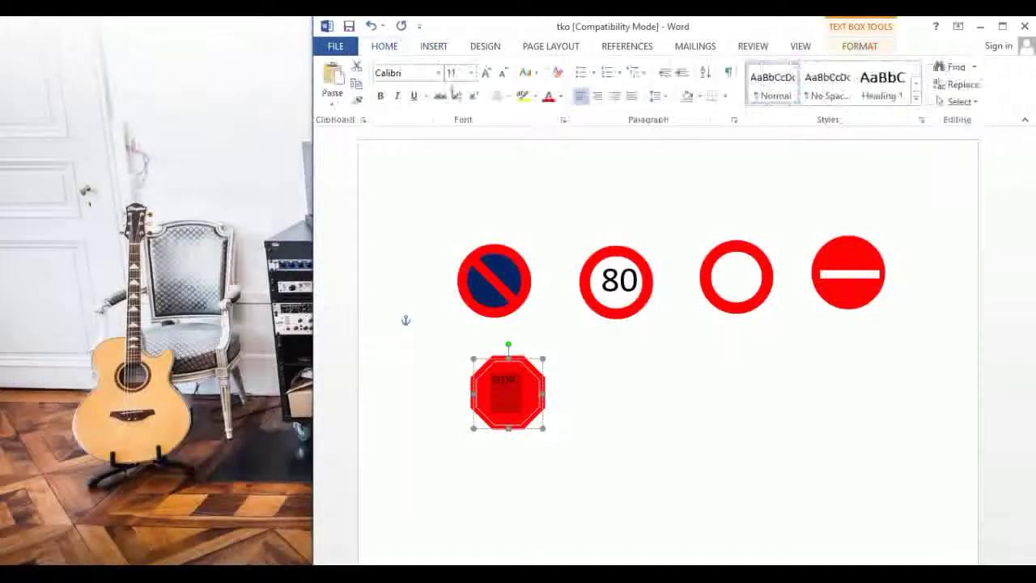
click(470, 73)
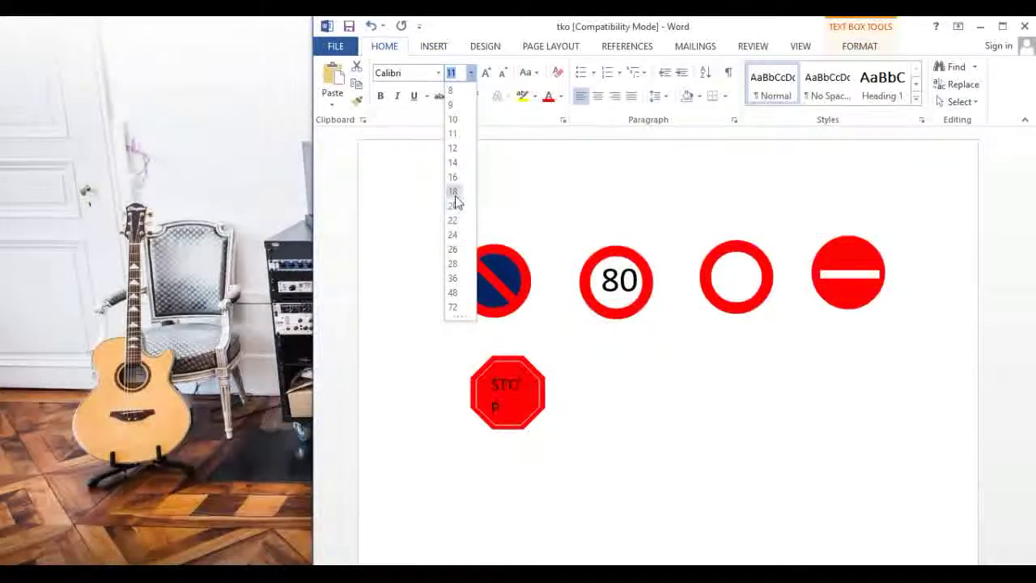
click(454, 164)
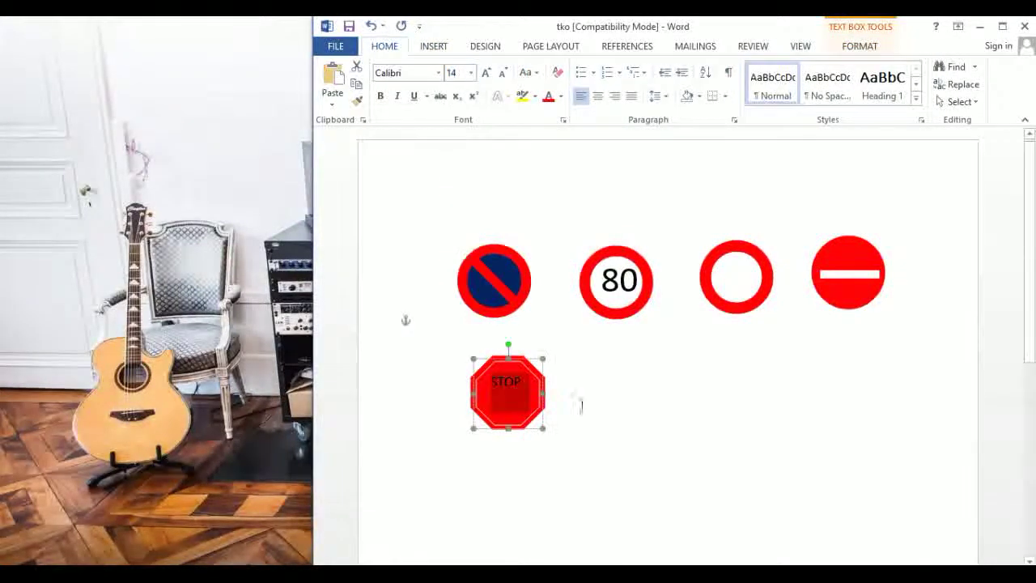
click(560, 96)
click(551, 144)
Enlarge the STOP text box so it fills the octagon
click(537, 379)
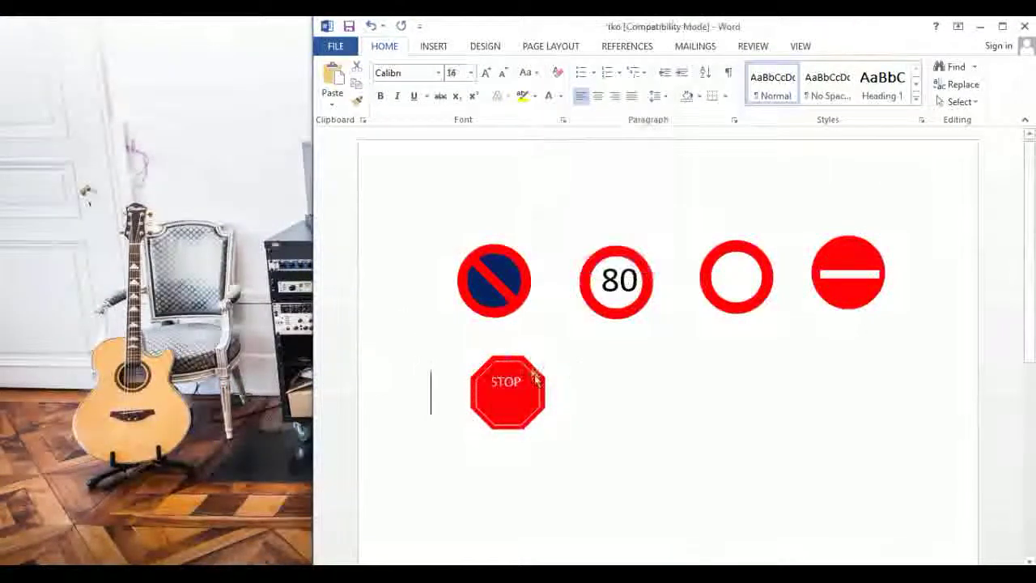
click(506, 363)
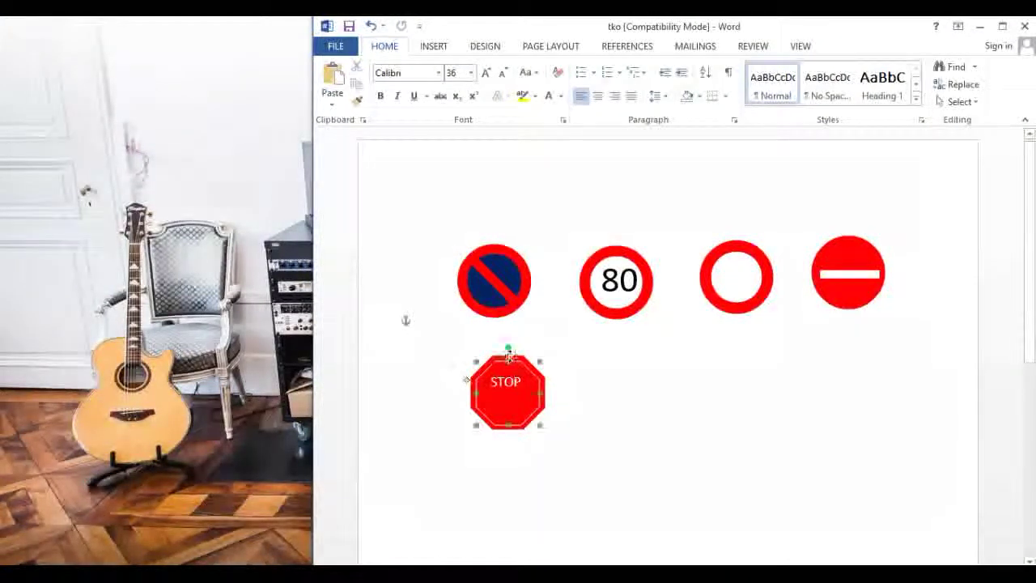
click(468, 383)
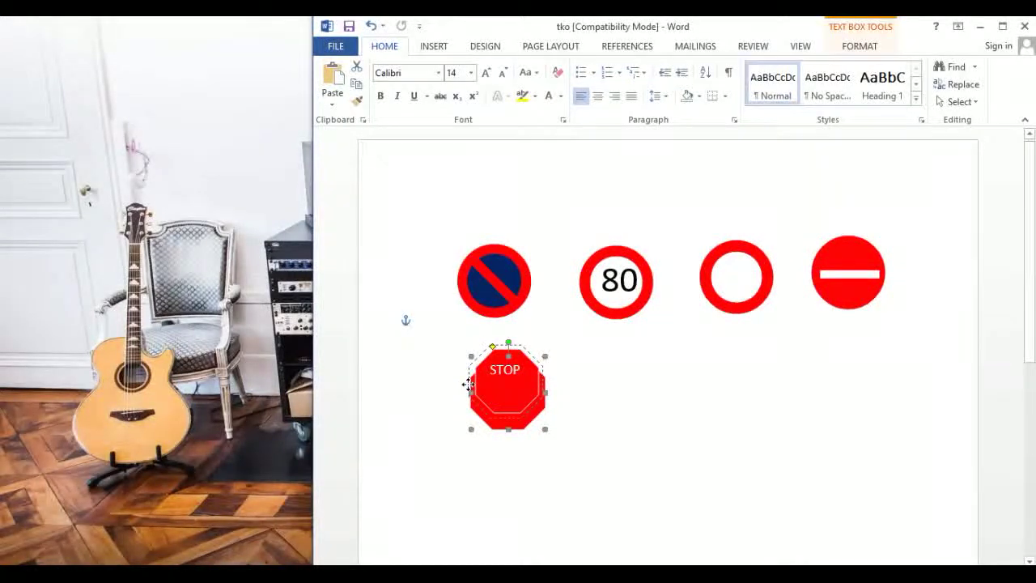
click(468, 383)
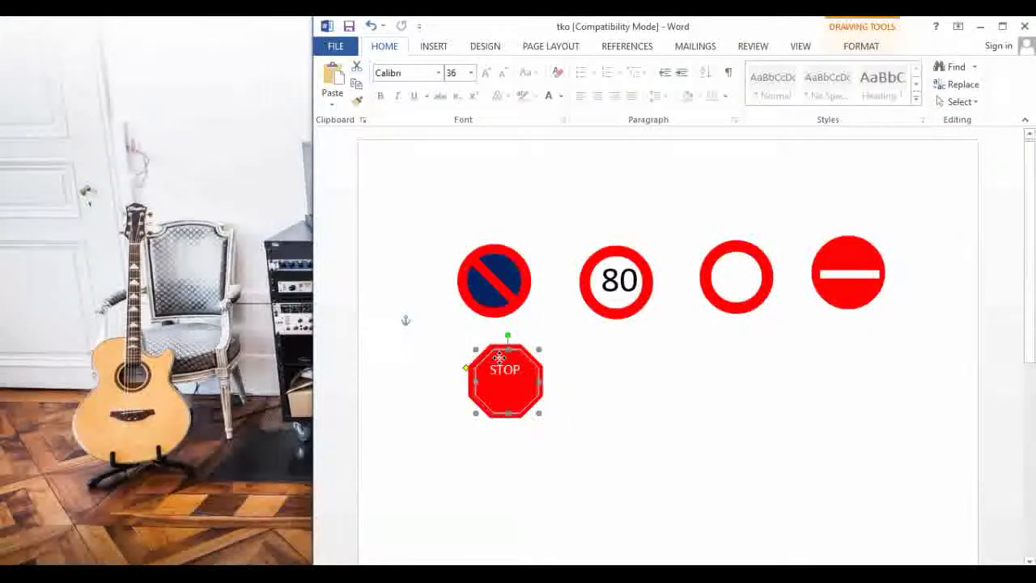
click(498, 352)
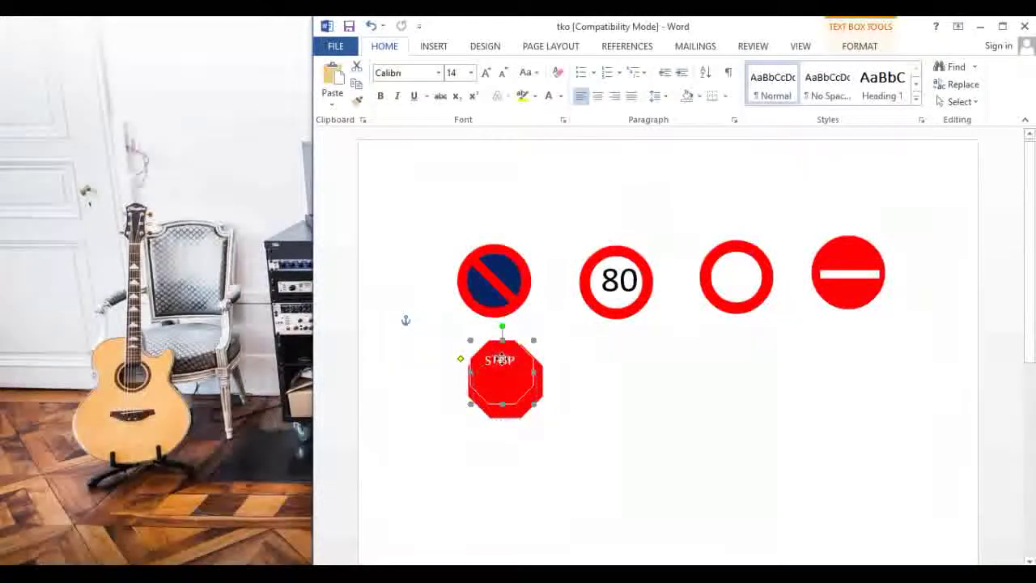
drag(500, 358, 504, 368)
click(530, 366)
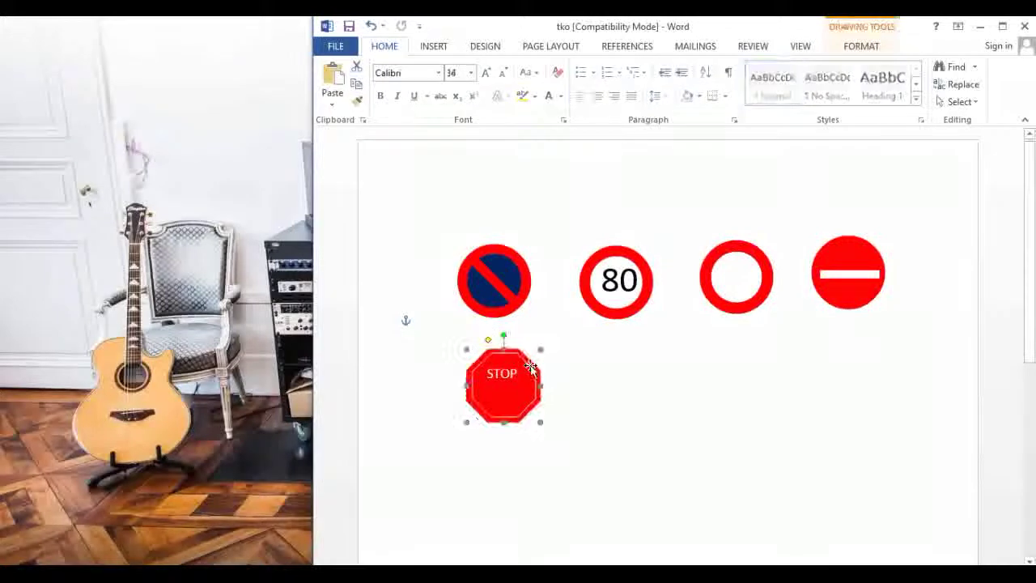
Test pushing STOP down a line with Enter, then remove it with Backspace
click(484, 373)
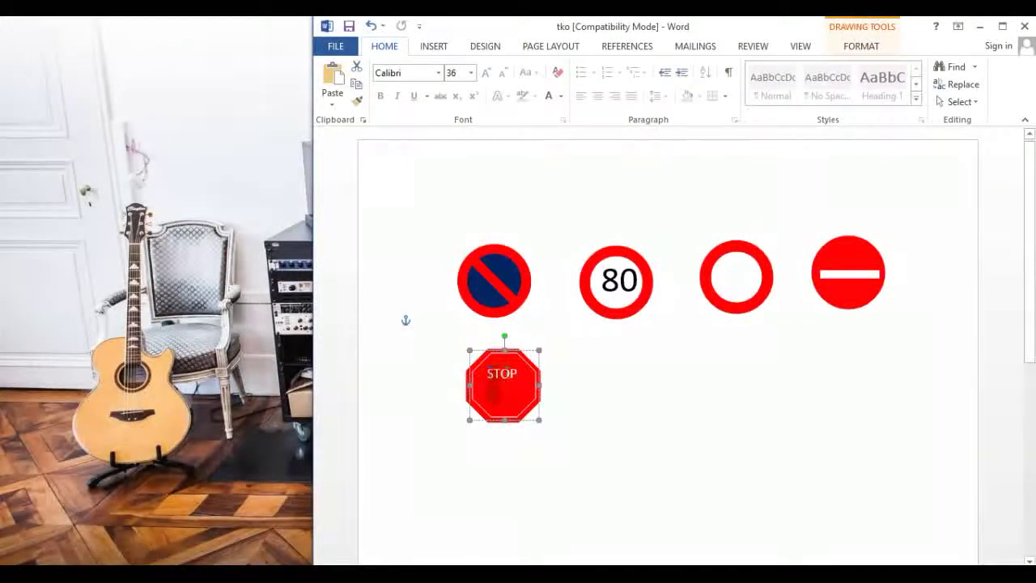
click(518, 374)
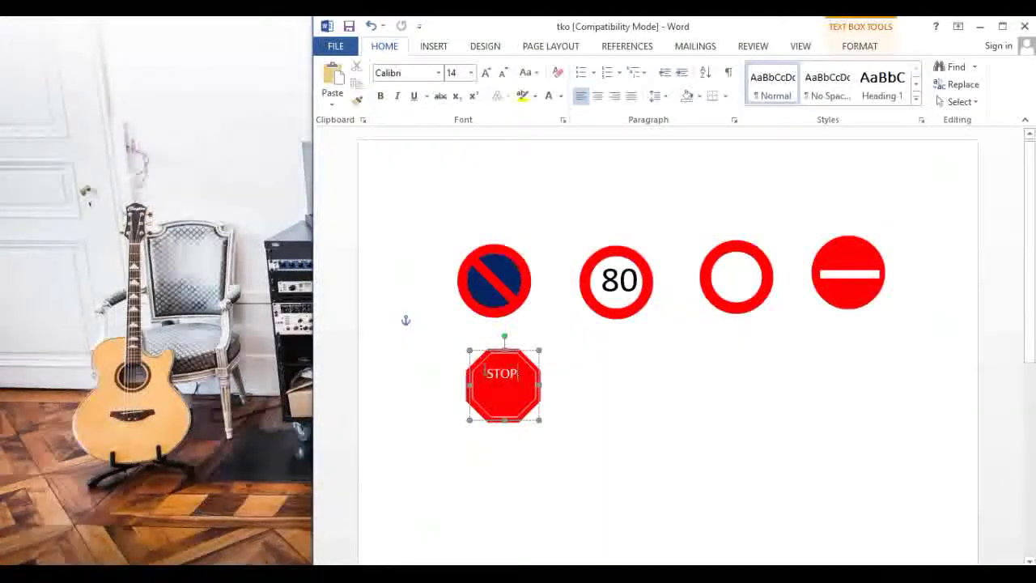
key(Return)
key(BackSpace)
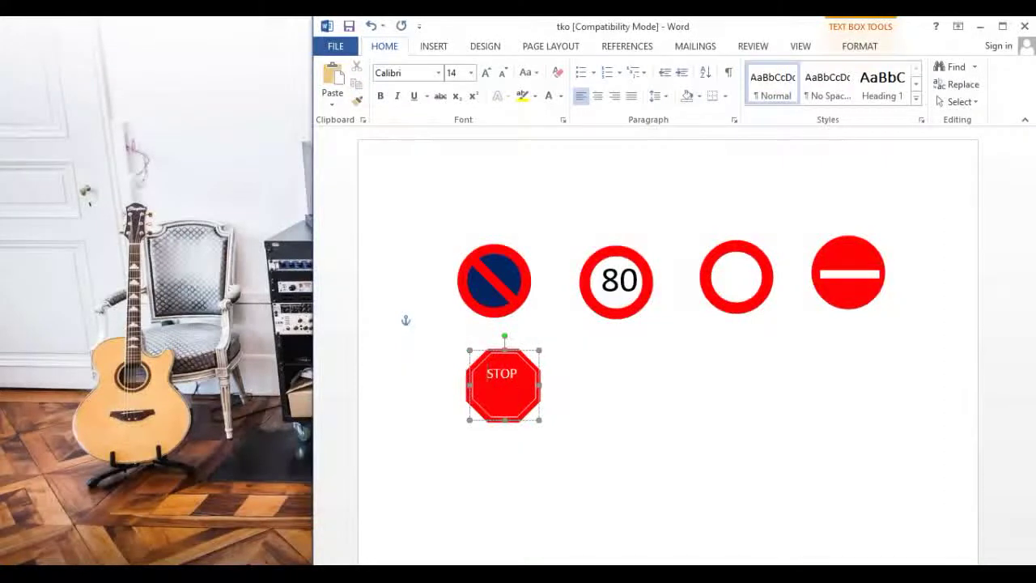
key(Return)
key(BackSpace)
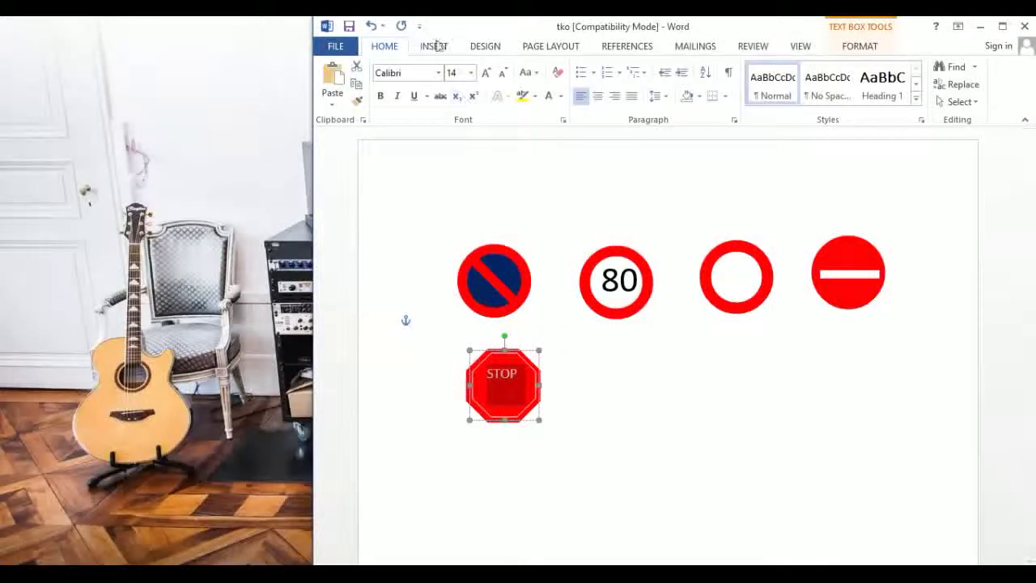
Try centre, right and justified alignment on the STOP text and check line spacing
click(597, 96)
click(614, 96)
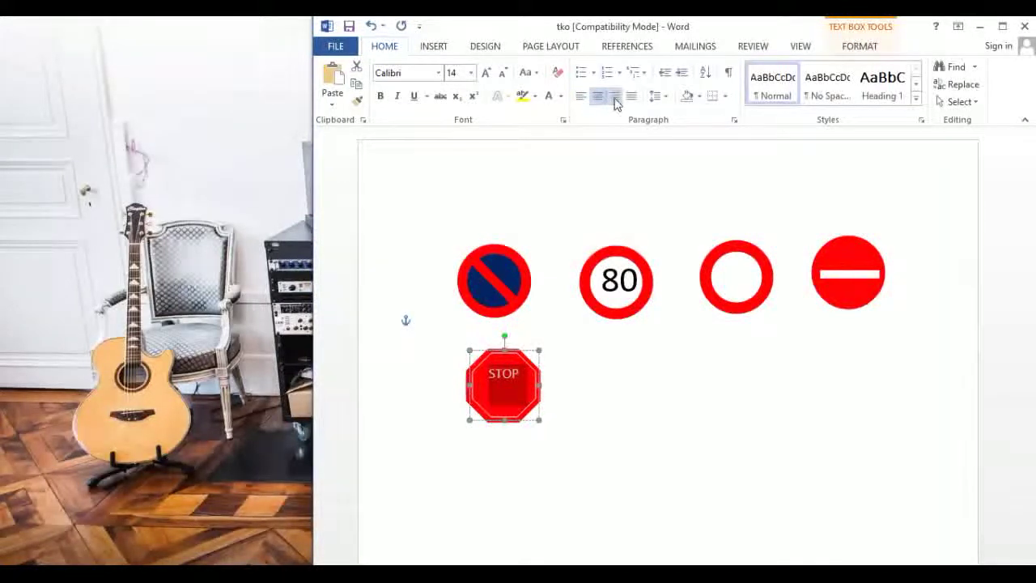
click(631, 97)
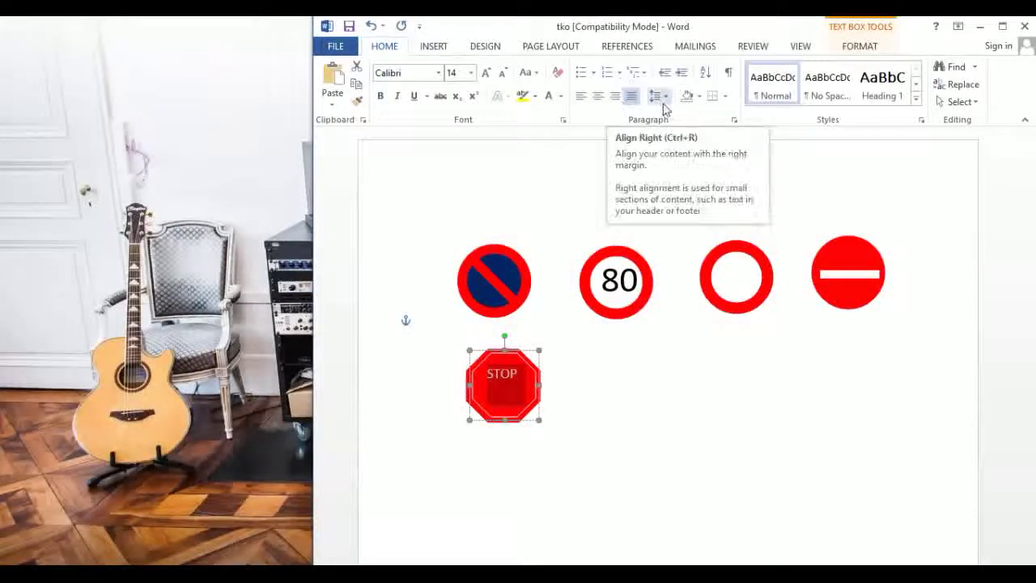
click(666, 98)
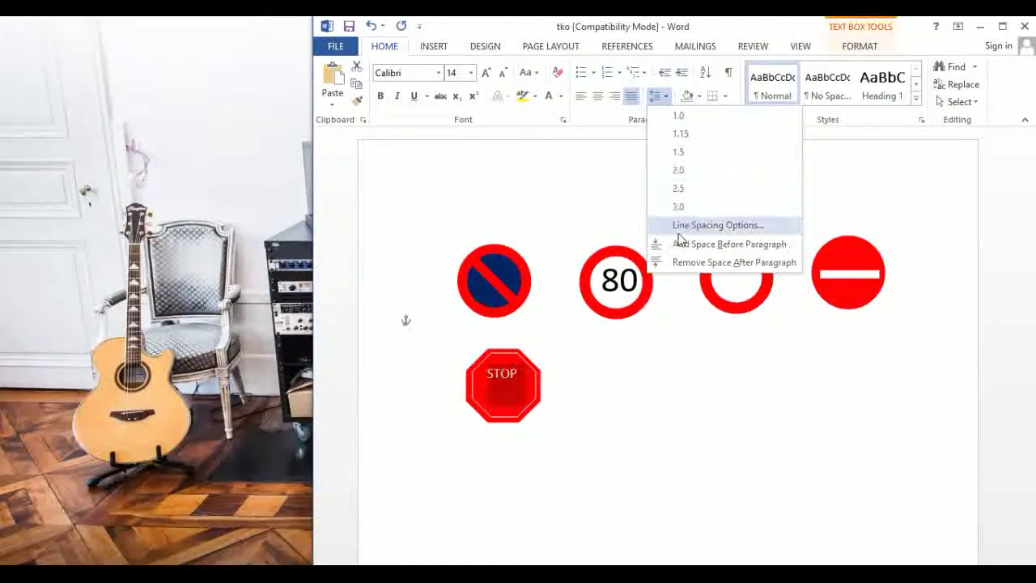
Drag the STOP label within the octagon until it sits centred
click(553, 302)
click(553, 388)
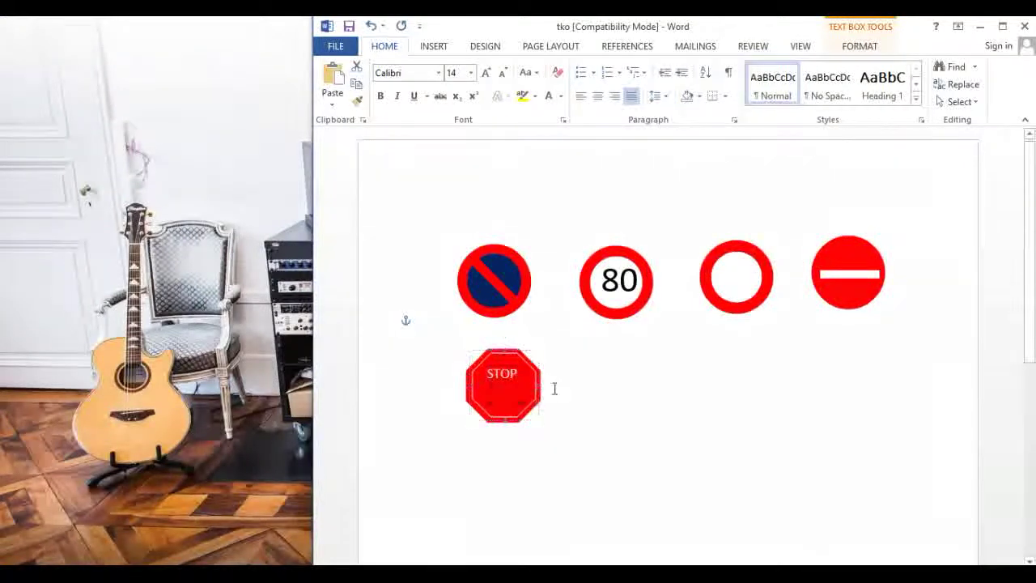
click(489, 393)
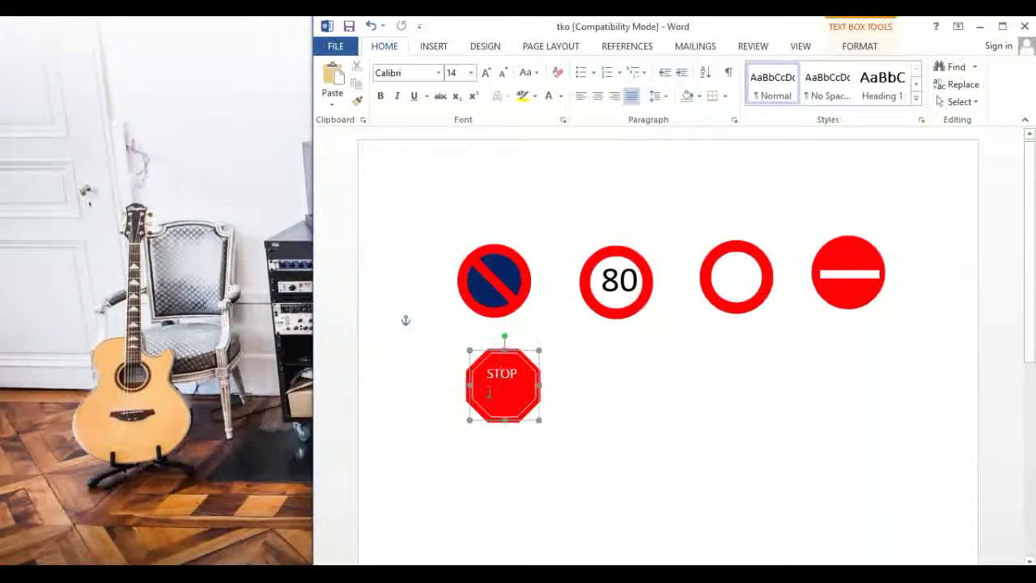
mouse_move(497, 365)
mouse_down()
mouse_move(499, 358)
mouse_move(491, 371)
mouse_up()
click(605, 397)
click(502, 359)
click(503, 359)
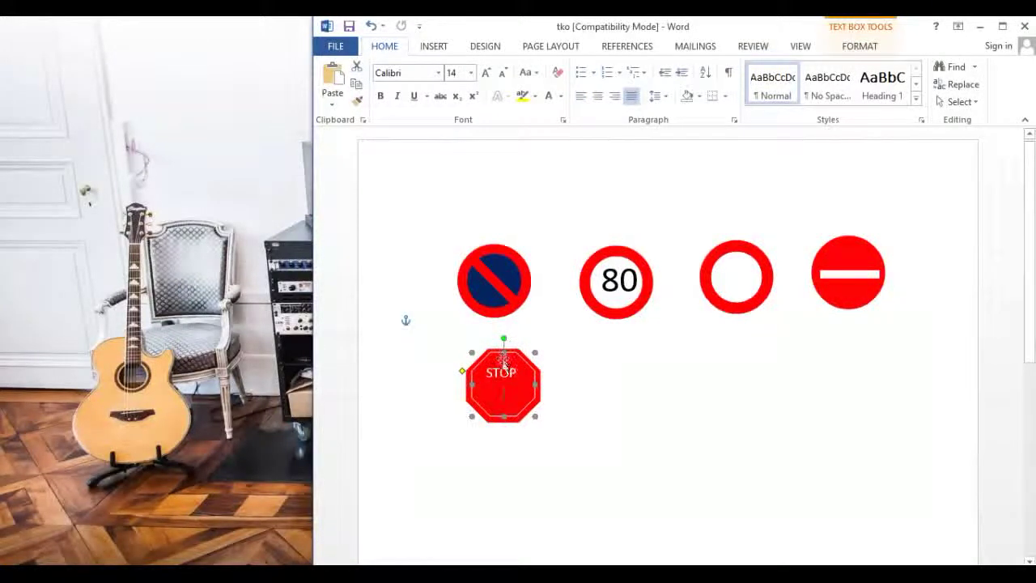
drag(504, 365, 504, 367)
click(566, 386)
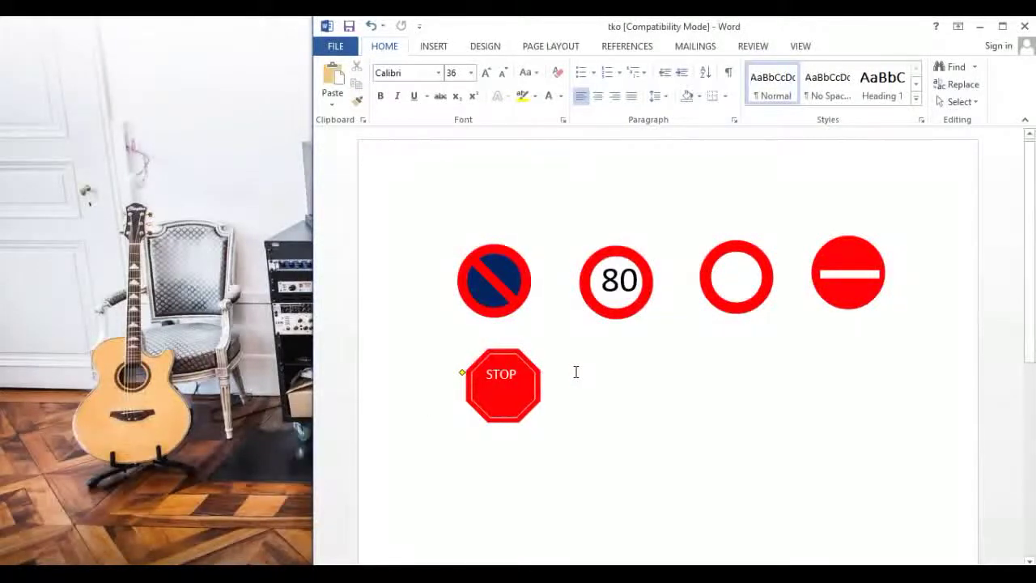
Draw a donut right of the STOP sign and widen its hole into a thin ring
click(433, 46)
click(476, 101)
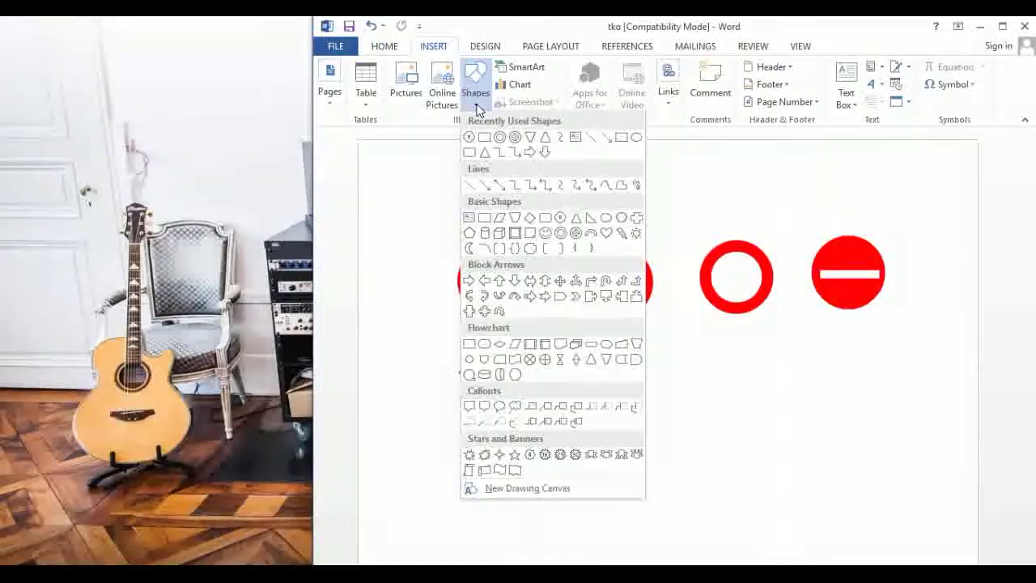
click(514, 137)
drag(590, 378, 663, 450)
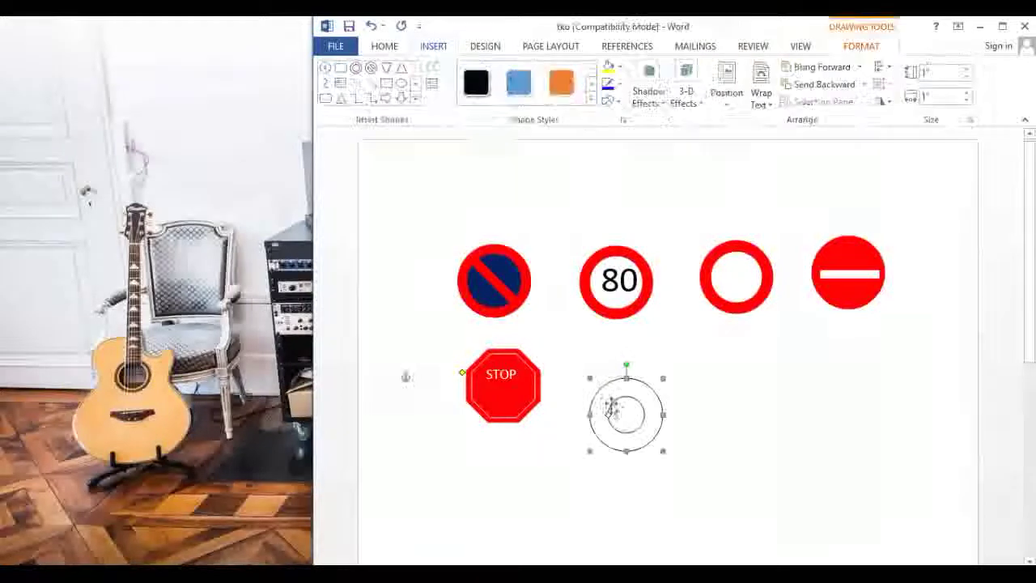
drag(619, 397, 617, 362)
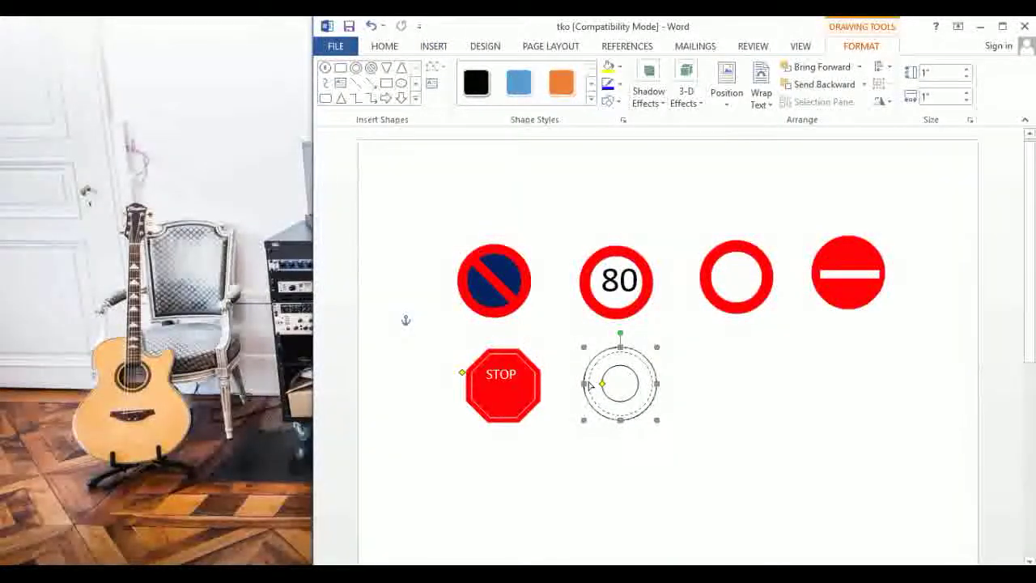
drag(590, 386, 587, 386)
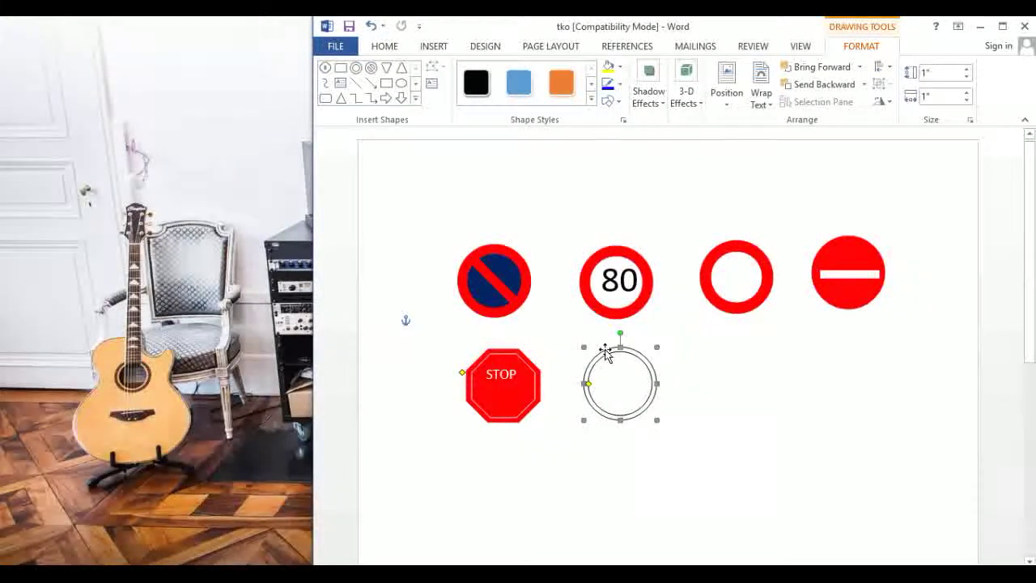
drag(590, 386, 587, 385)
click(606, 385)
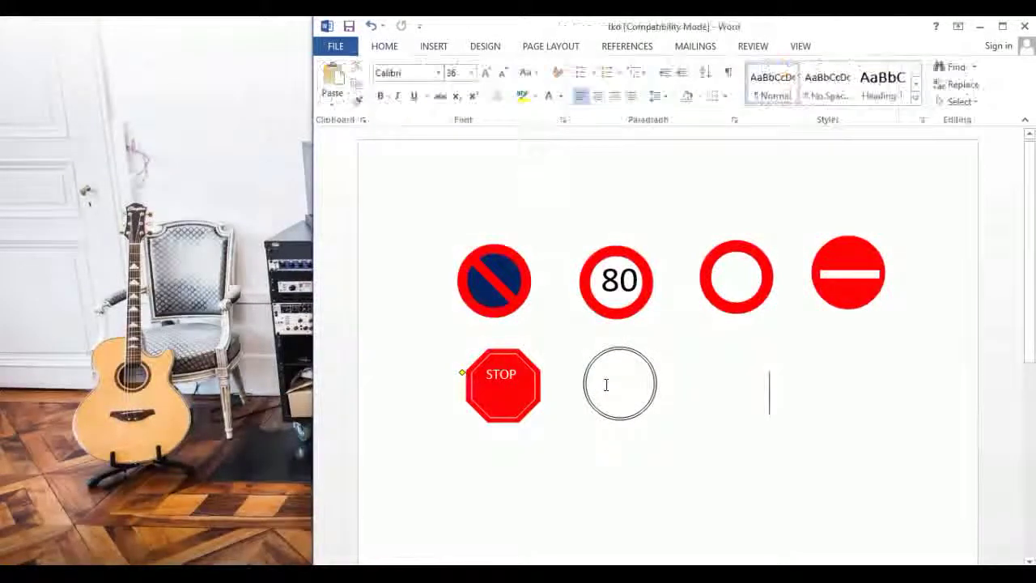
click(588, 379)
Change the ring's outline colour from black to green in Format AutoShape
right_click(589, 378)
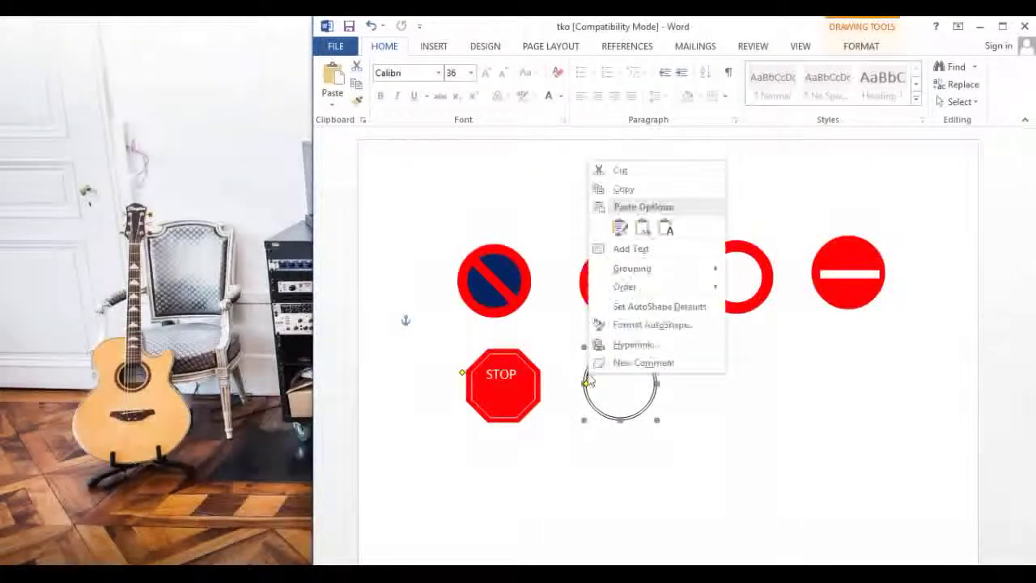
click(655, 325)
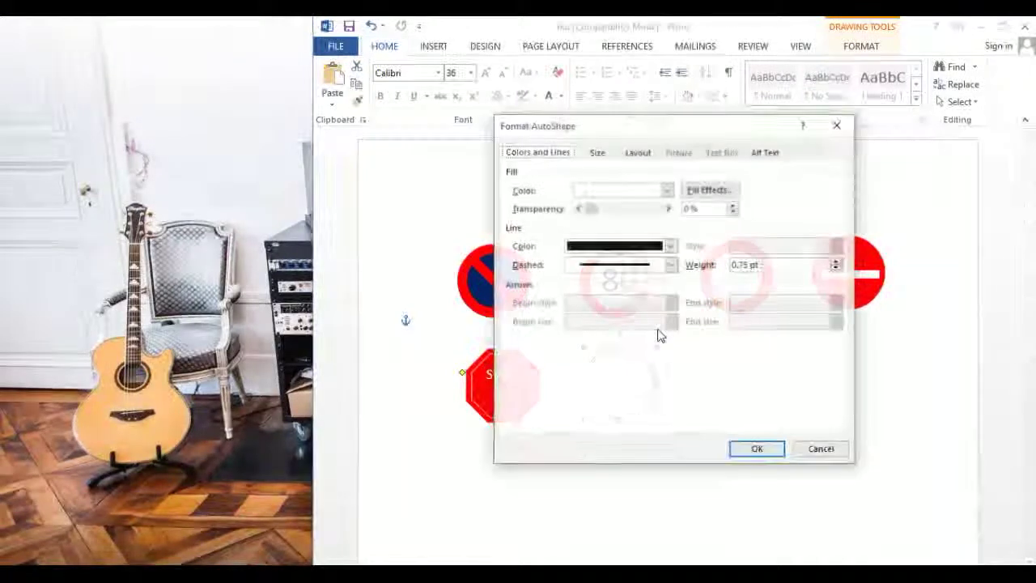
click(670, 247)
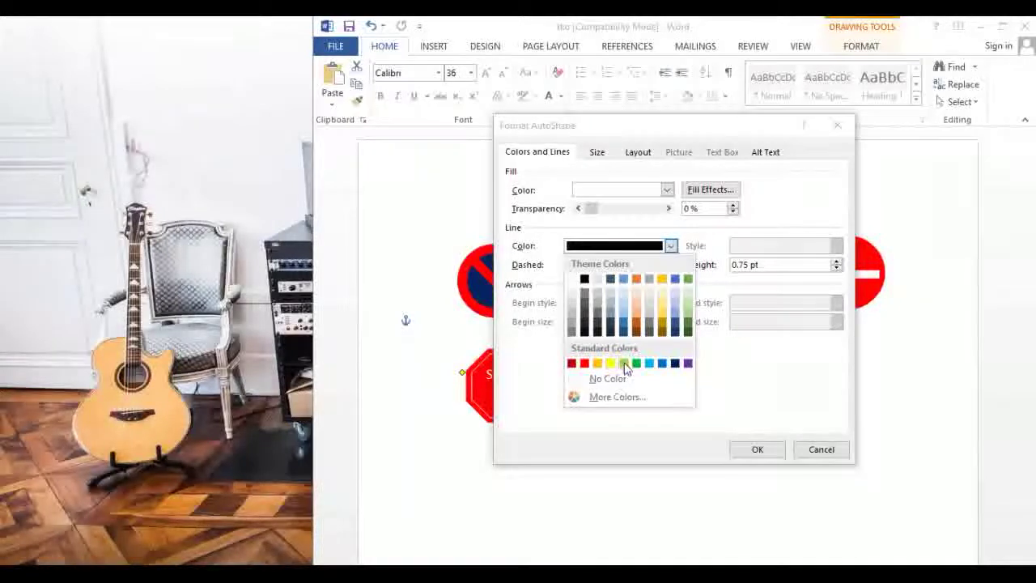
click(624, 365)
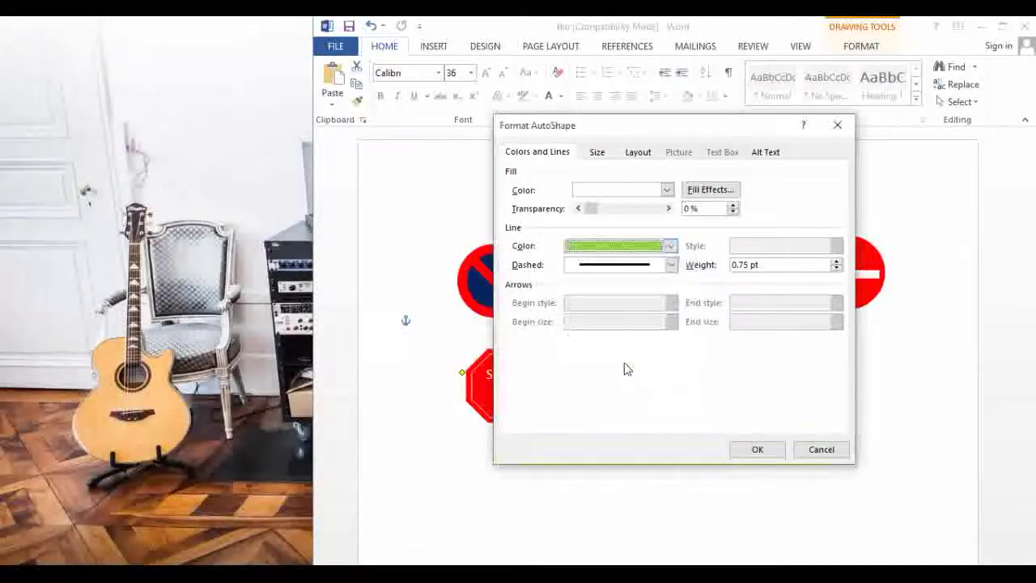
click(671, 245)
click(636, 363)
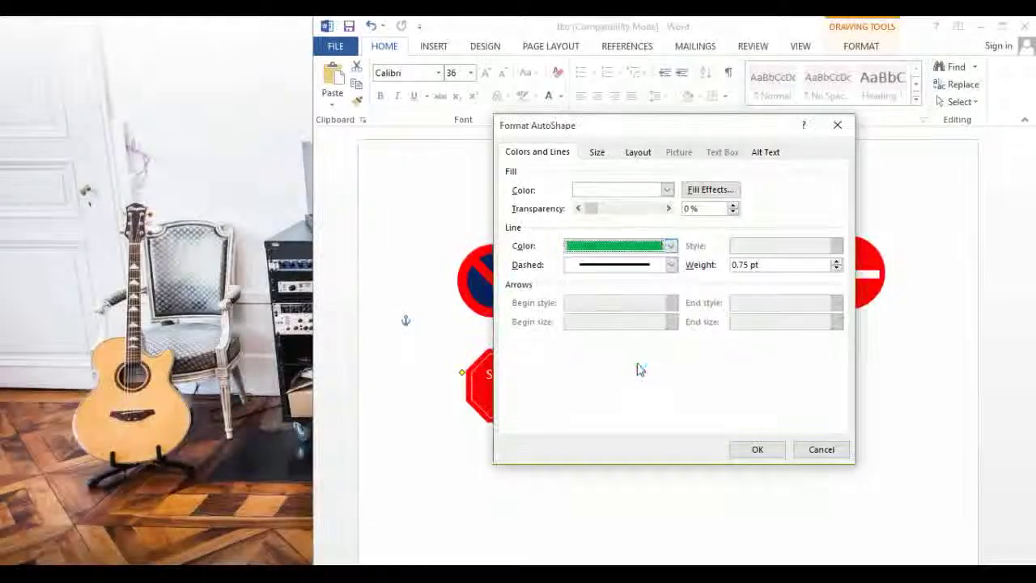
click(757, 449)
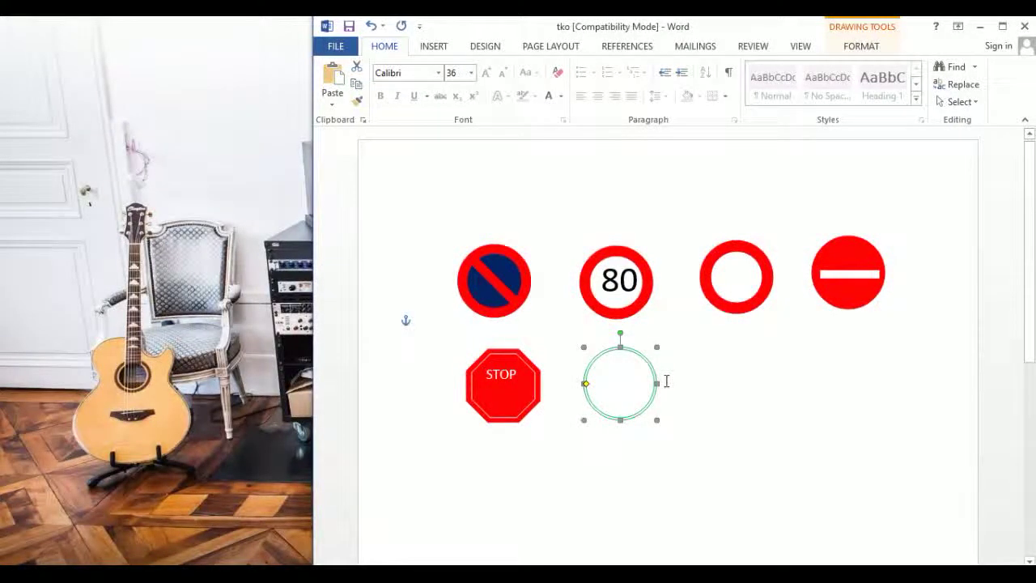
click(610, 379)
Draw a new oval circle below-right of the green ring
key(Home)
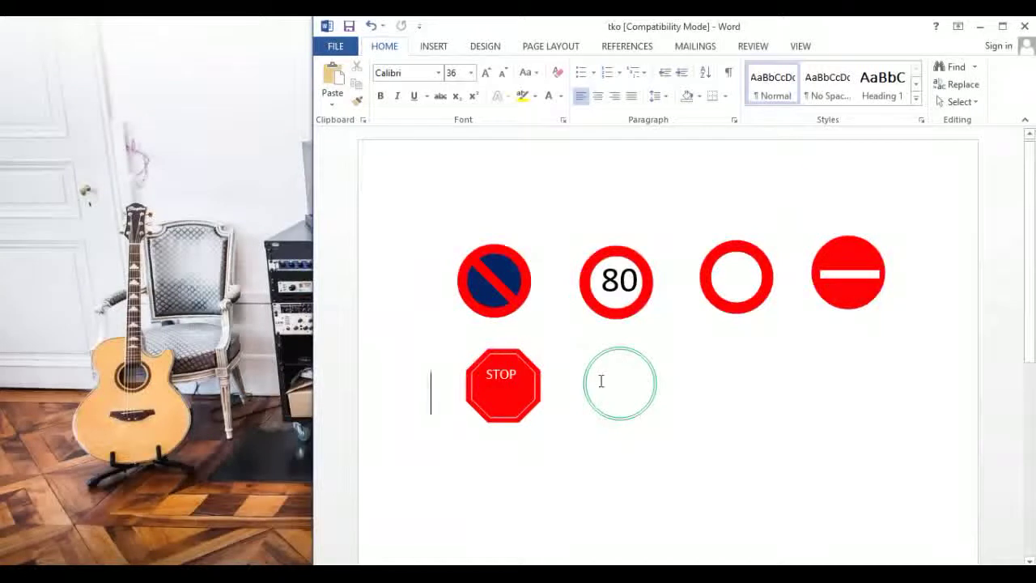
click(433, 46)
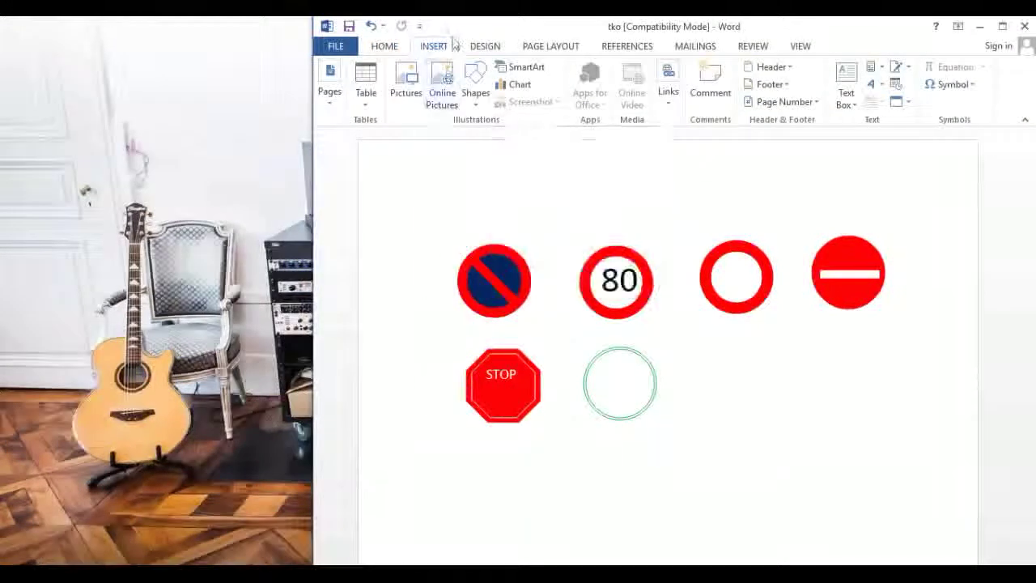
click(477, 103)
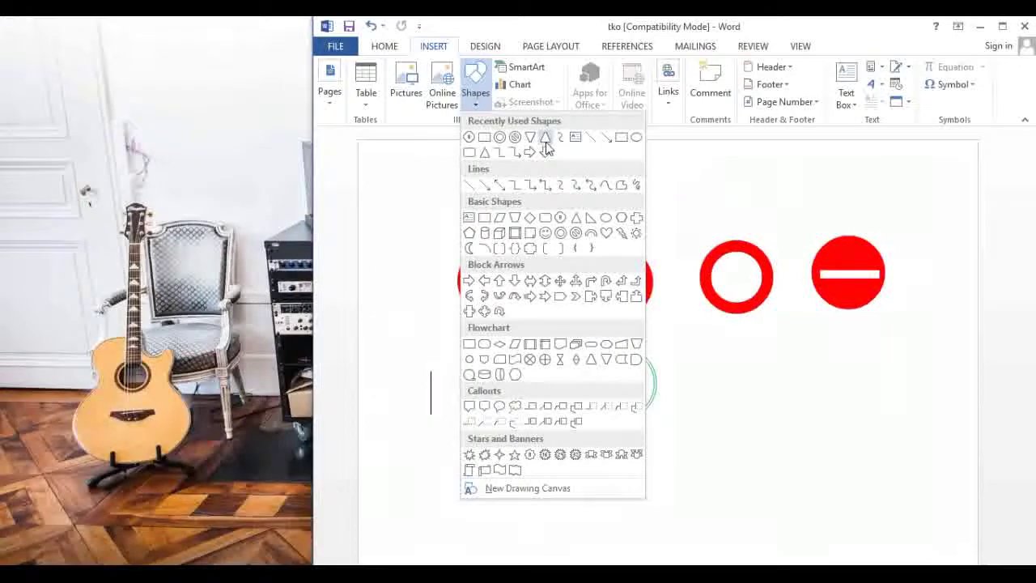
click(636, 137)
drag(693, 400, 766, 472)
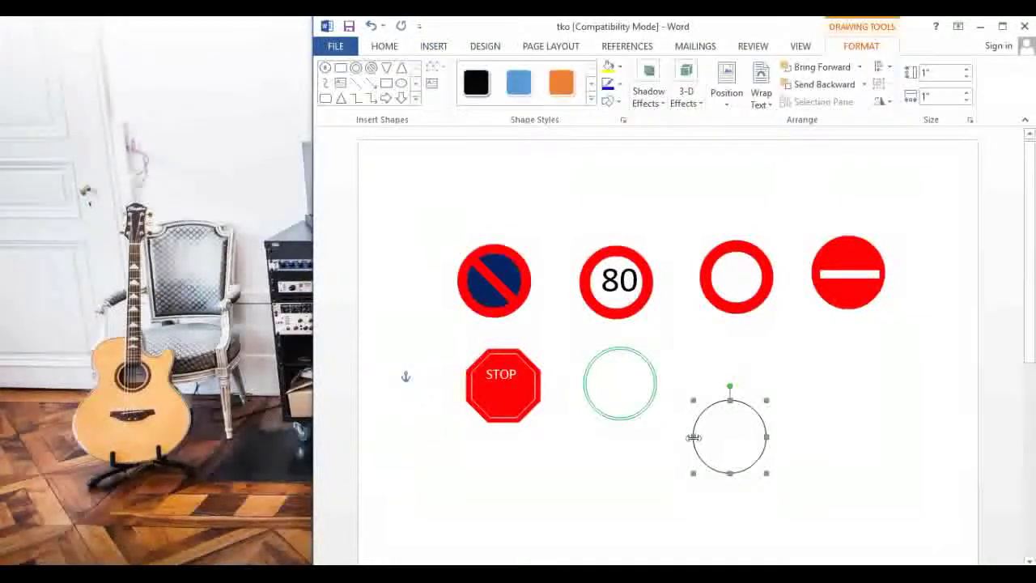
mouse_move(693, 437)
mouse_down()
mouse_move(596, 380)
mouse_move(697, 435)
mouse_up()
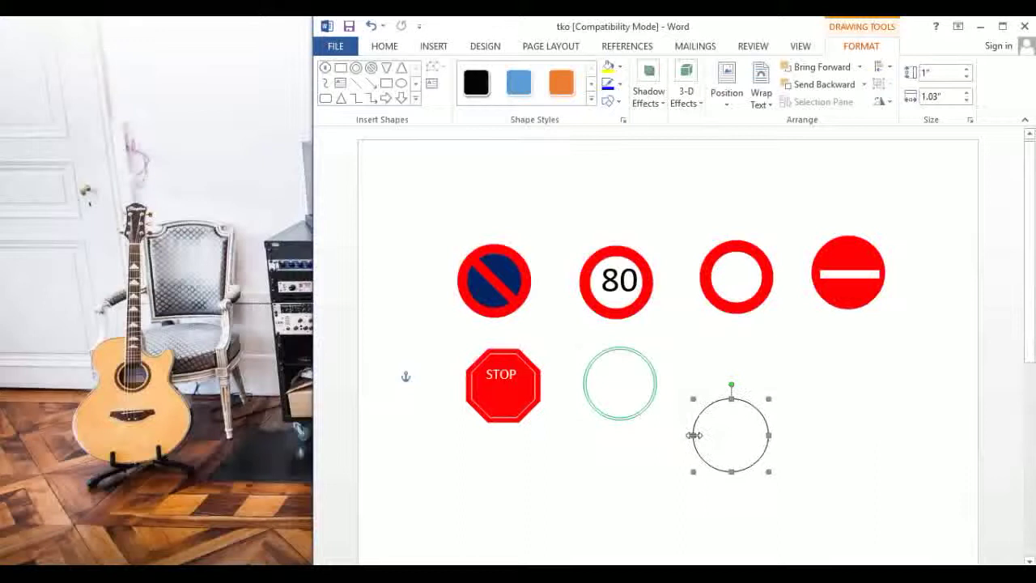
drag(768, 435, 765, 436)
drag(733, 398, 730, 401)
Move the circle over the green ring and resize it to 0.93 by 0.93 inches
drag(730, 465, 731, 462)
drag(731, 423, 616, 365)
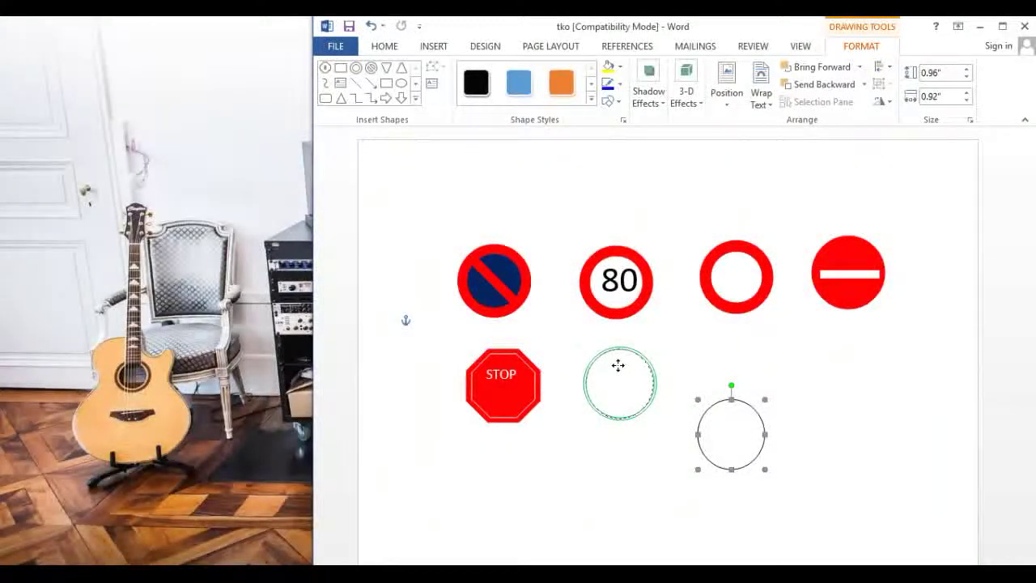
drag(618, 365, 619, 364)
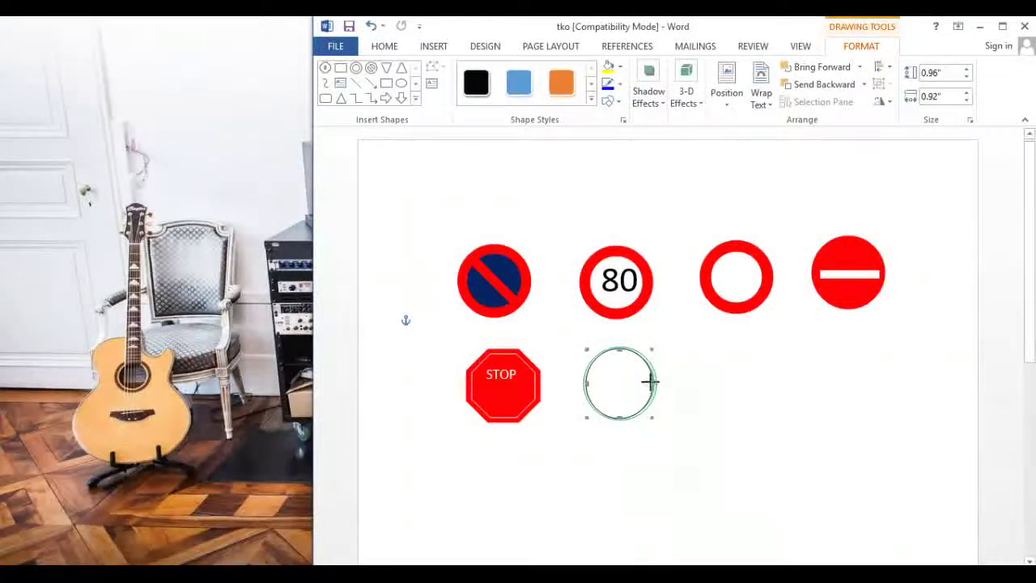
click(650, 381)
drag(655, 380, 654, 380)
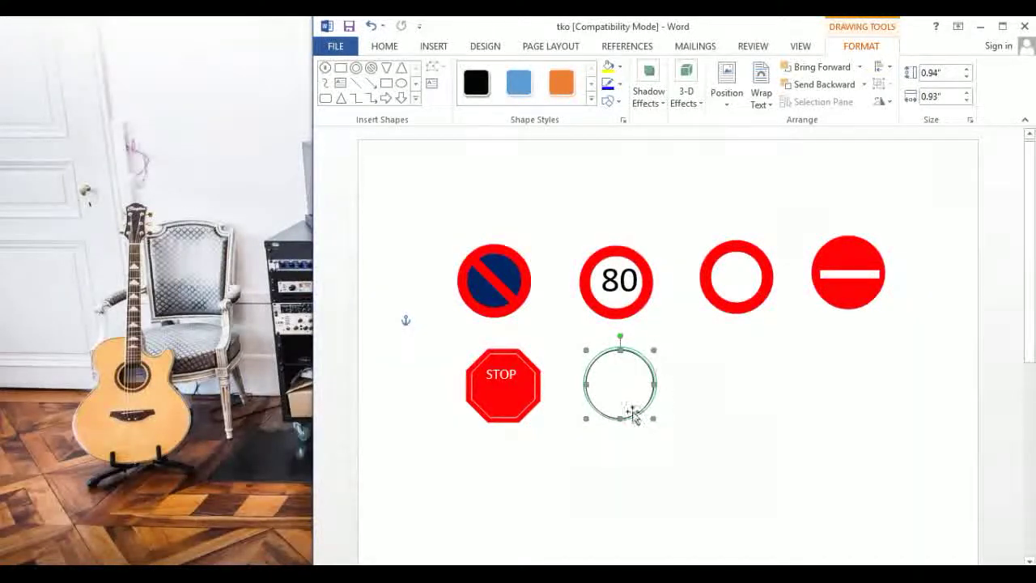
drag(619, 418, 619, 416)
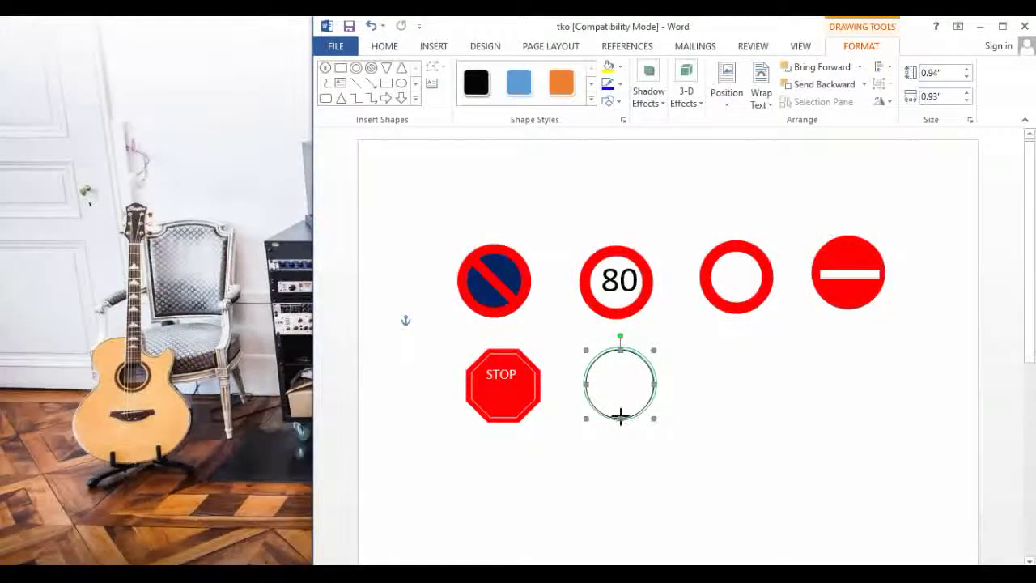
Set both the circle's outline and its fill to green
right_click(621, 370)
click(684, 322)
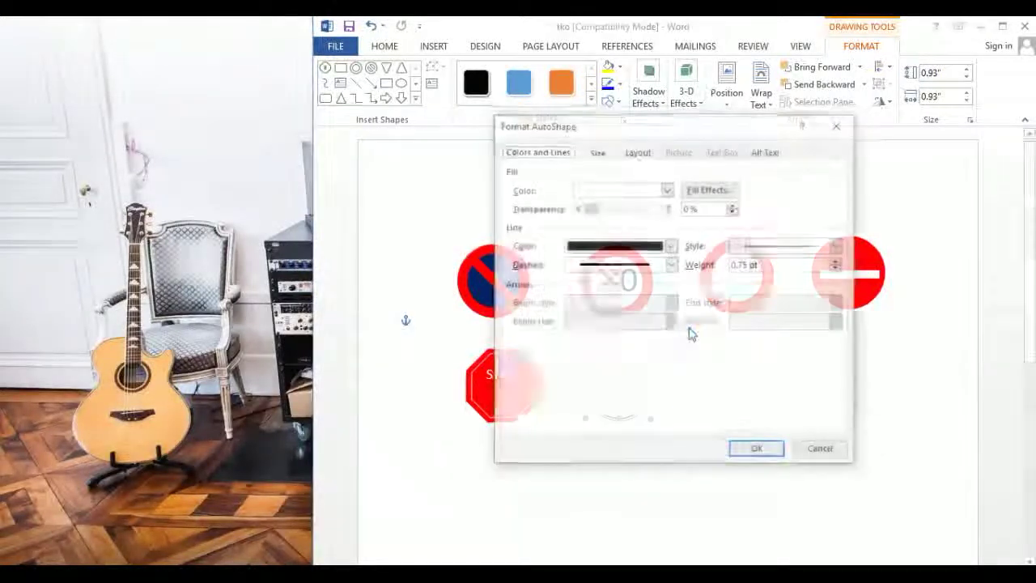
click(670, 246)
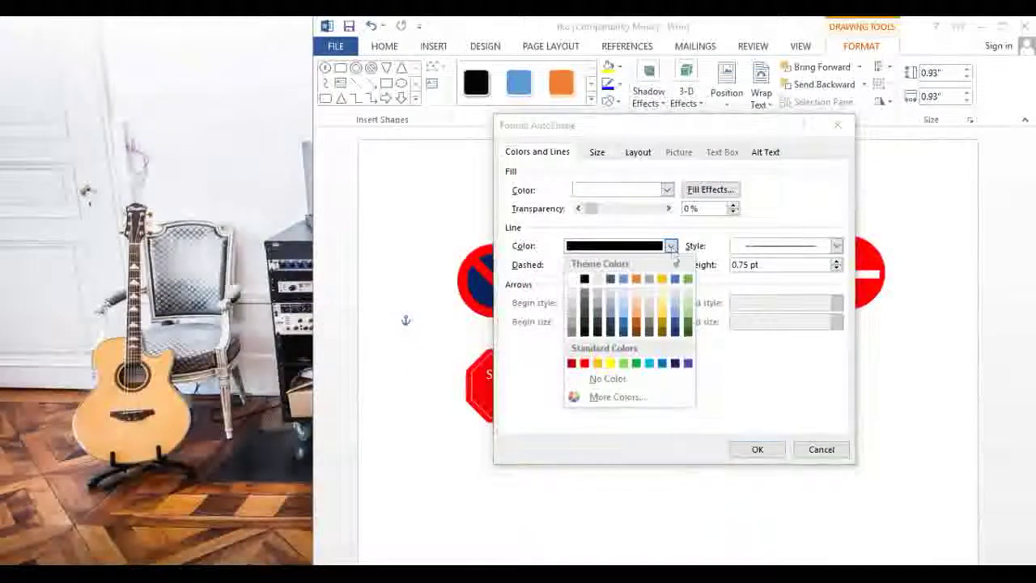
click(636, 363)
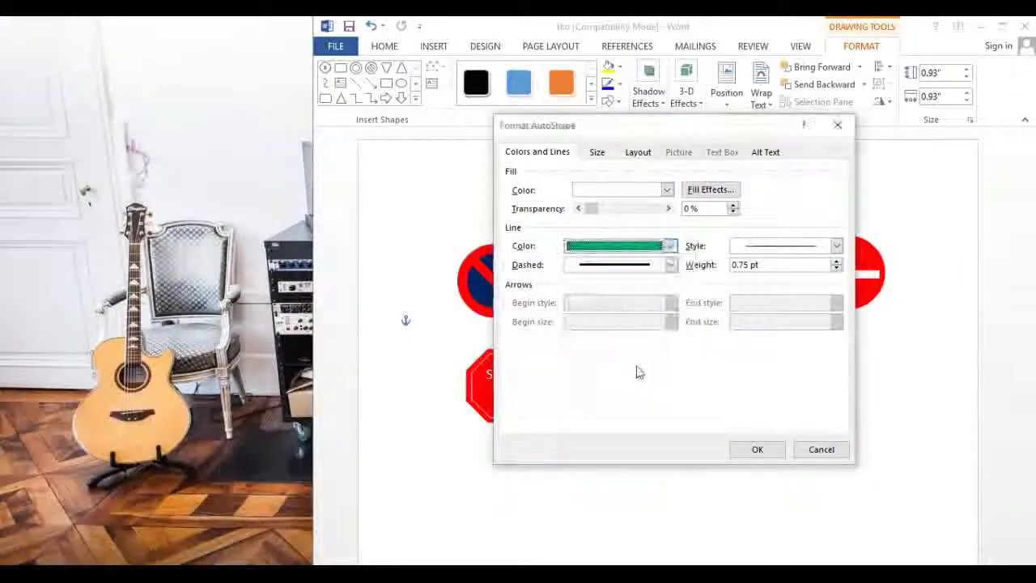
click(667, 190)
click(644, 307)
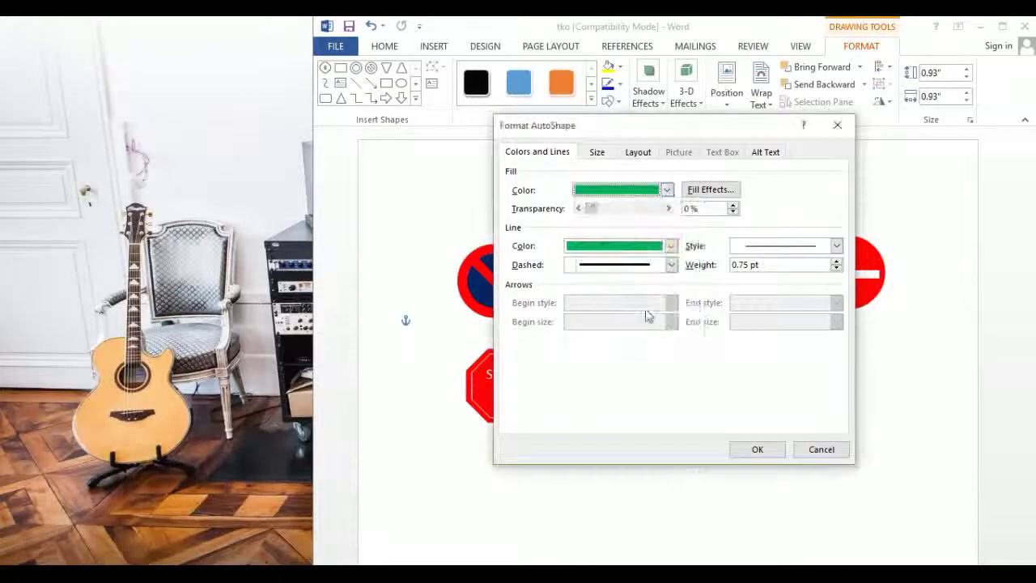
click(757, 450)
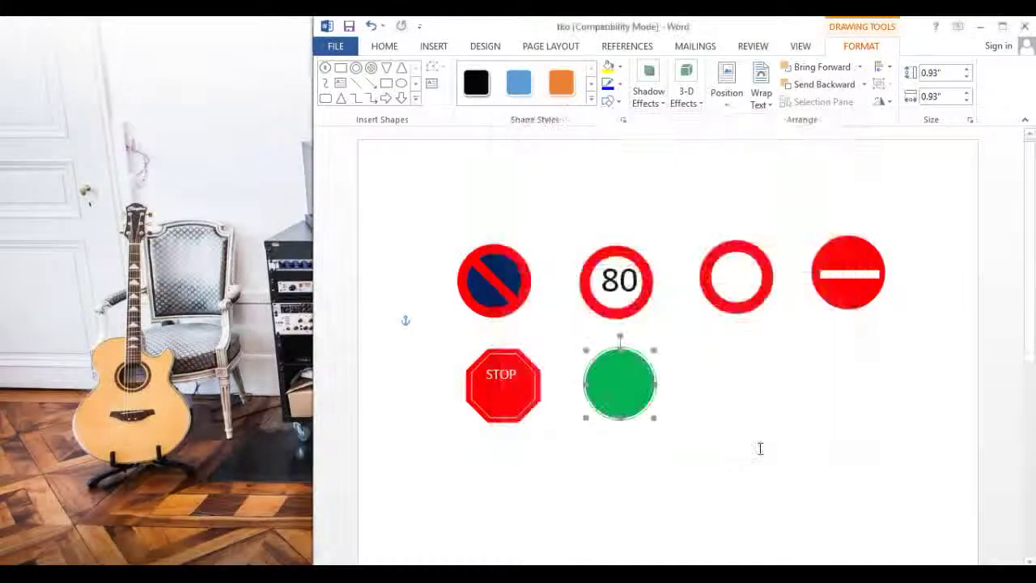
Add the text GO inside the green circle and select it
right_click(623, 387)
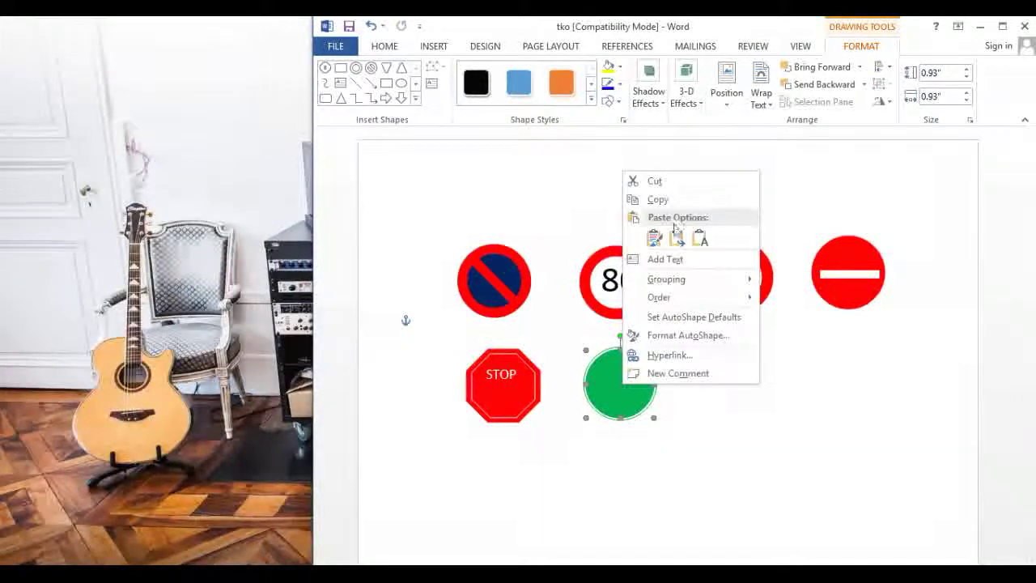
click(677, 259)
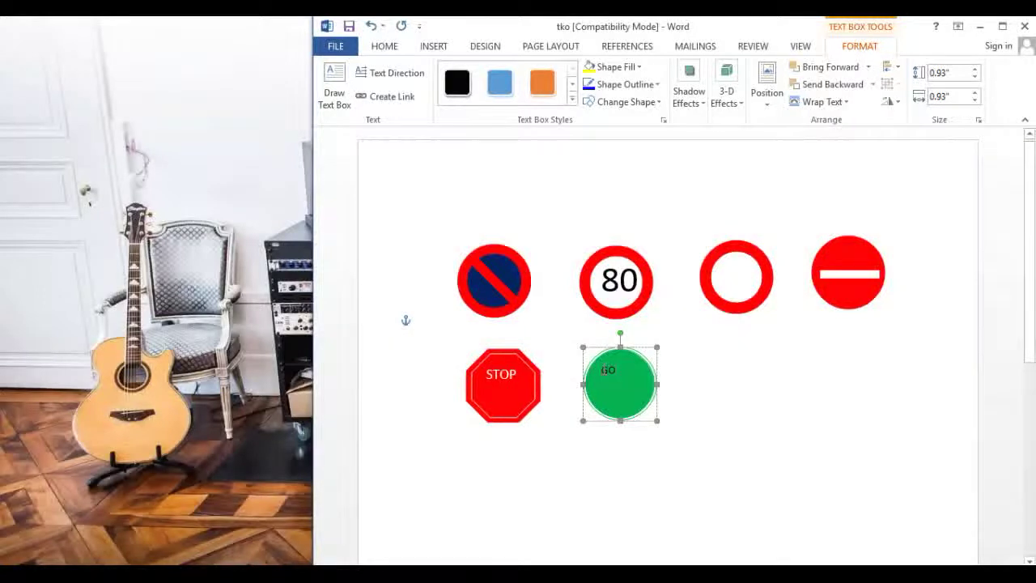
drag(603, 370, 619, 398)
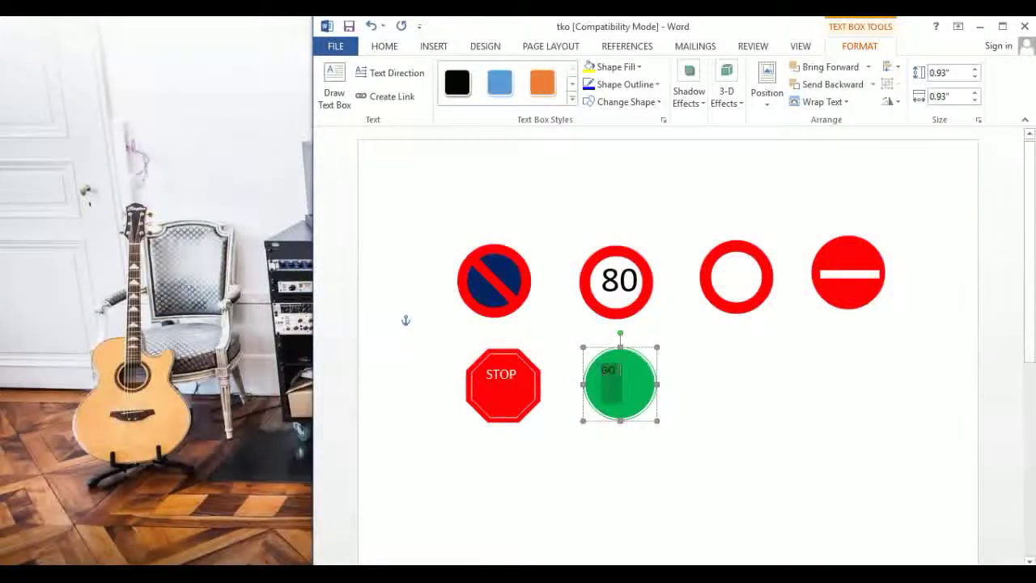
Set the GO lettering to 26 pt
click(385, 46)
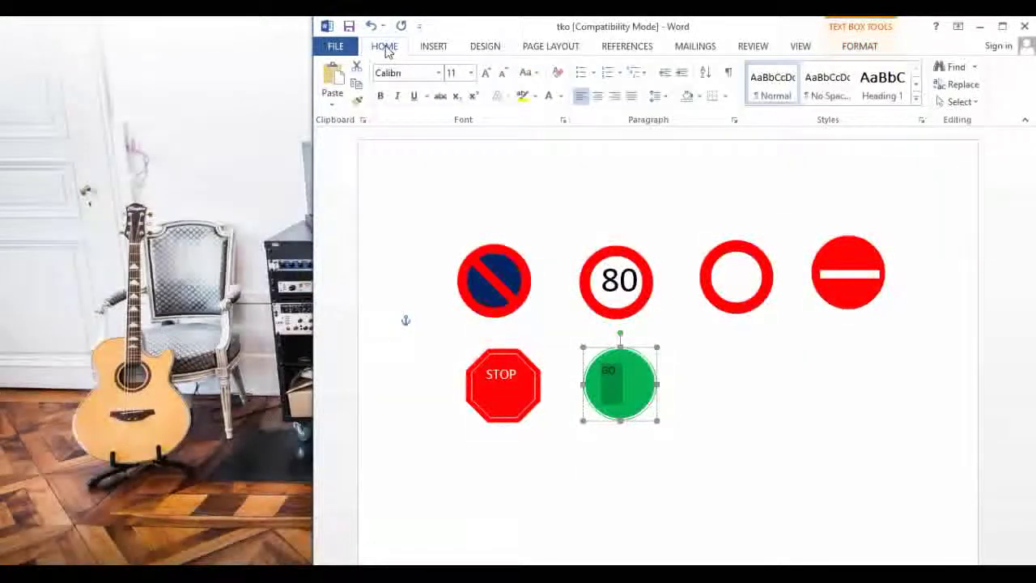
click(433, 46)
click(479, 101)
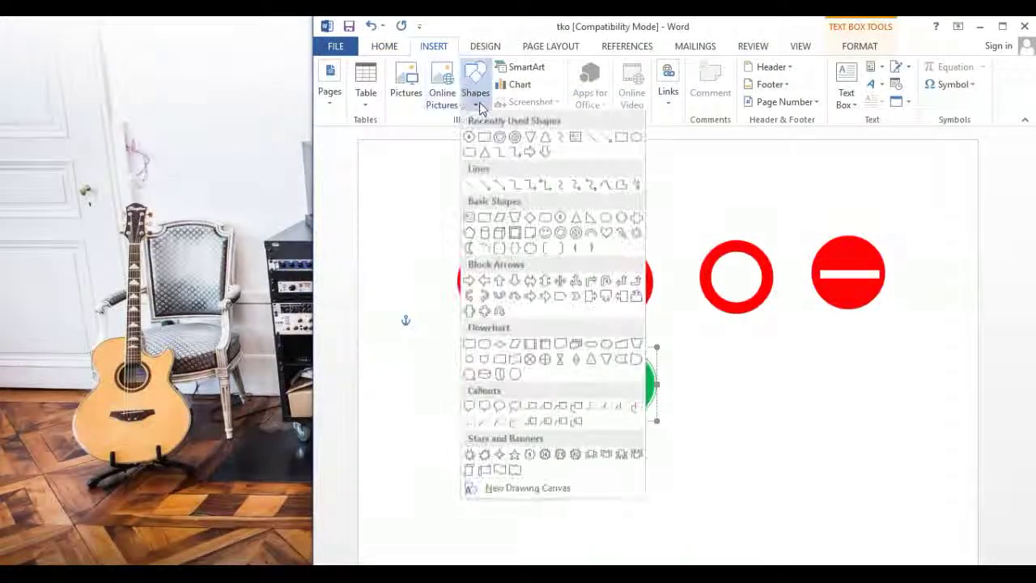
click(482, 107)
click(383, 45)
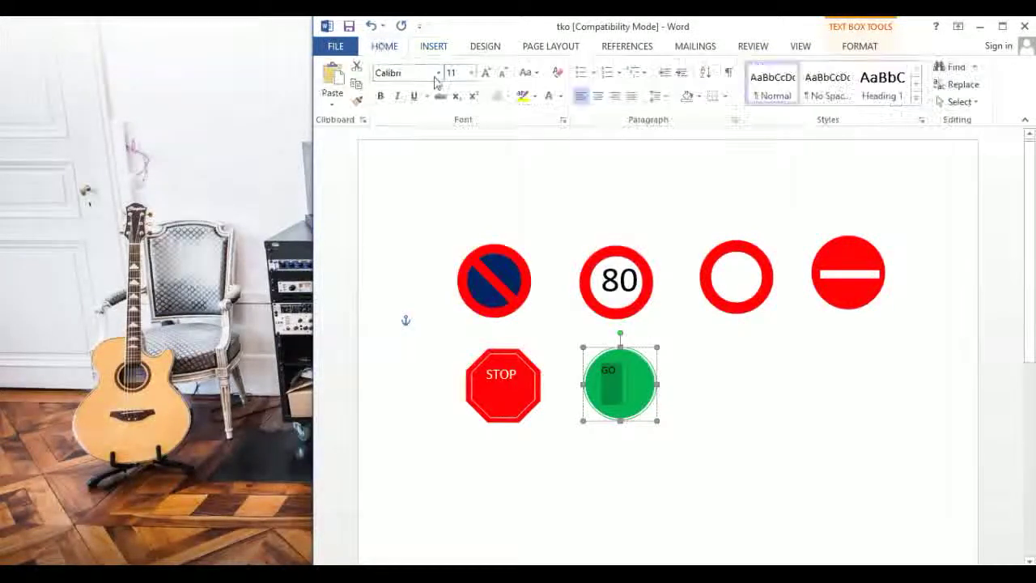
click(470, 73)
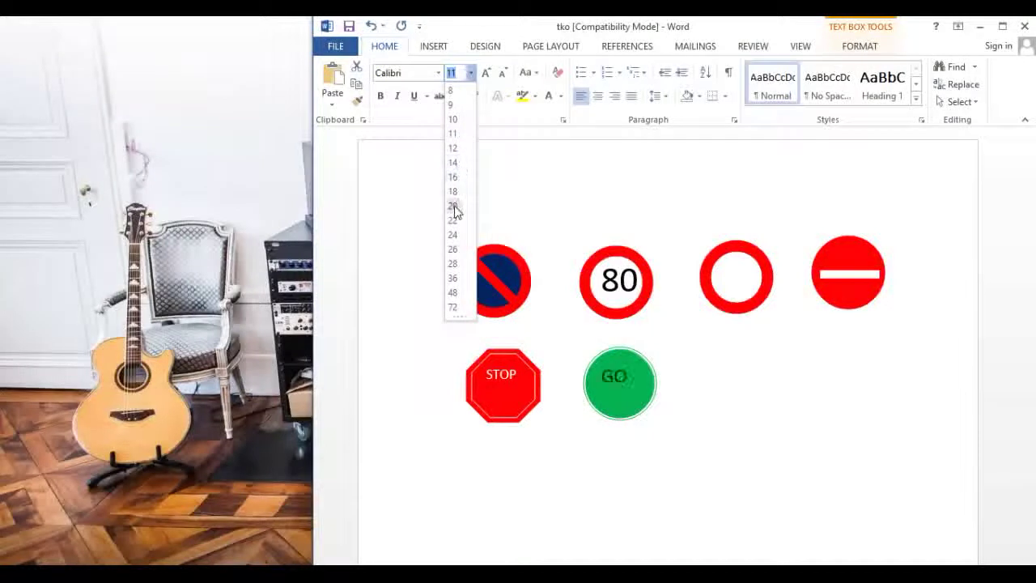
click(461, 252)
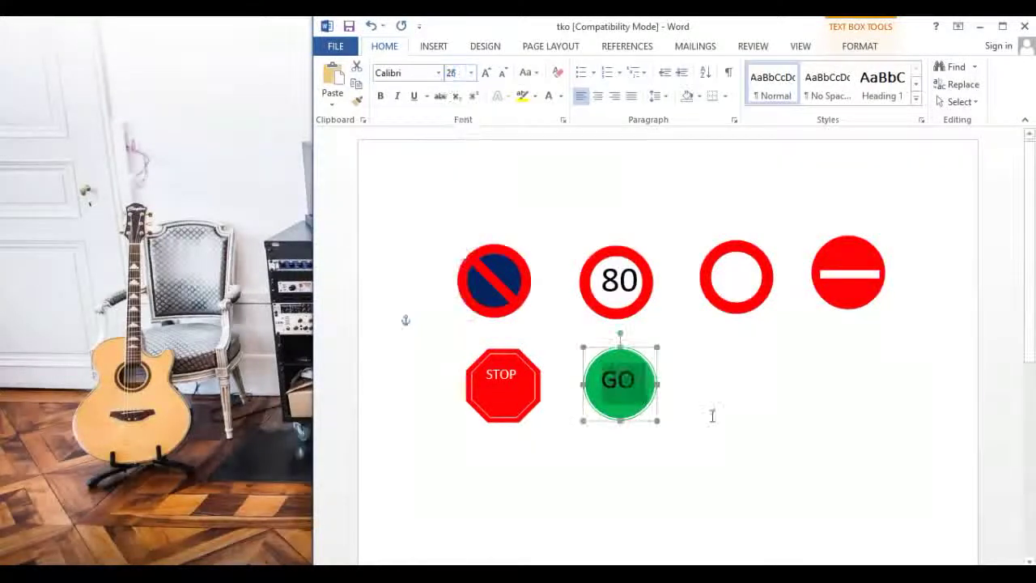
click(768, 390)
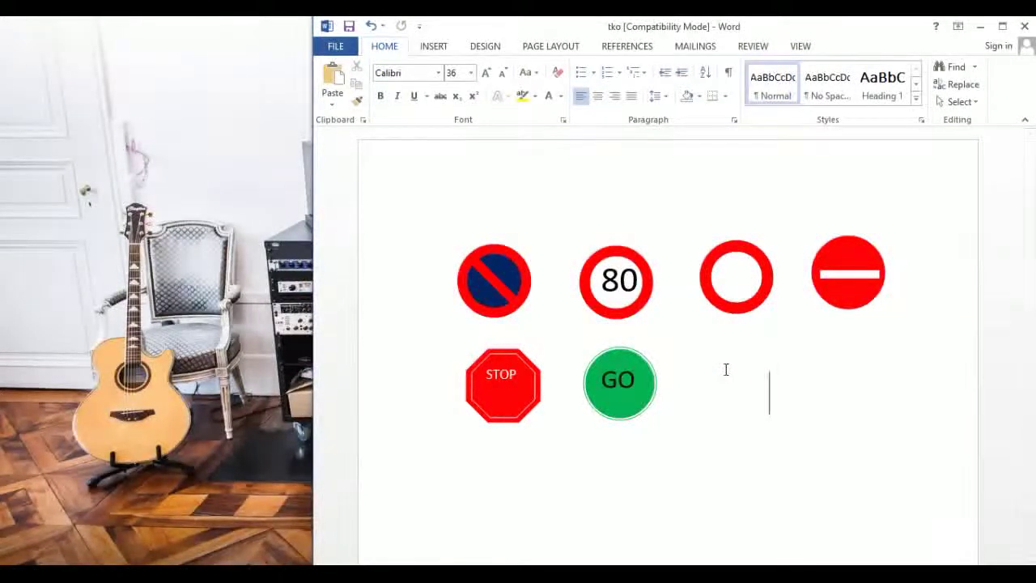
Place a donut shape to the right of the GO sign
click(435, 47)
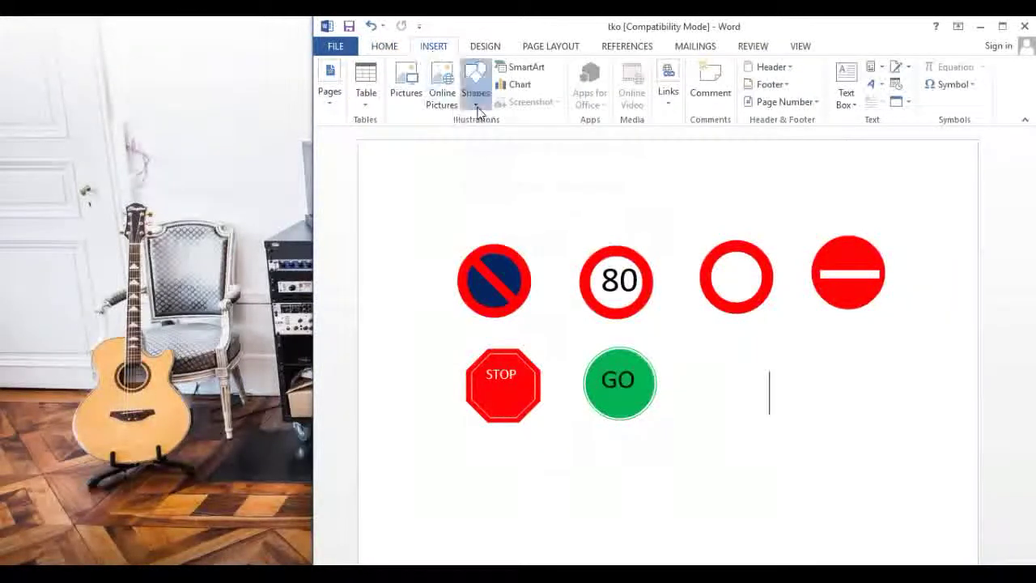
click(475, 81)
click(500, 139)
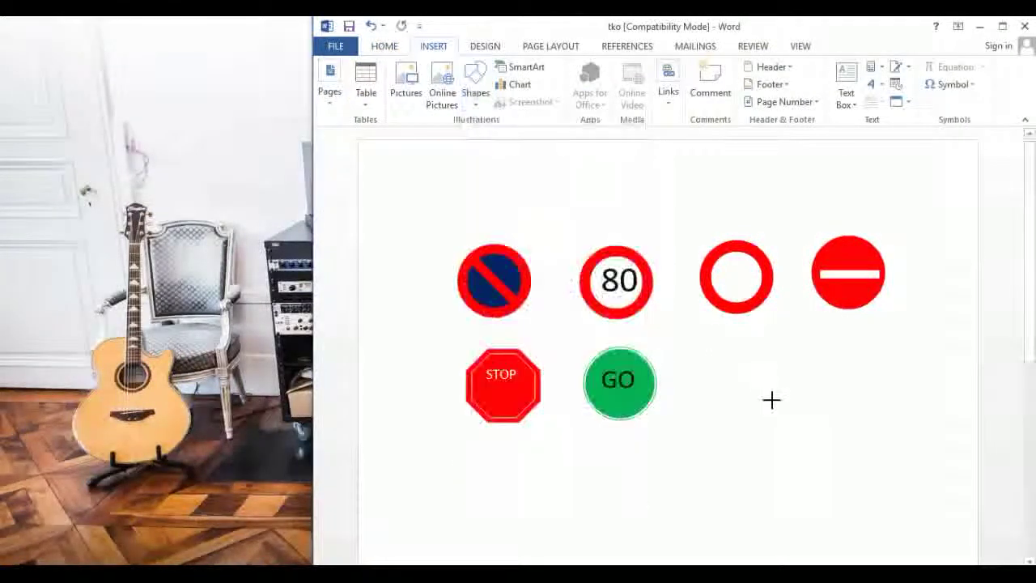
click(736, 376)
mouse_move(774, 407)
mouse_down()
mouse_move(737, 376)
mouse_move(709, 383)
mouse_up()
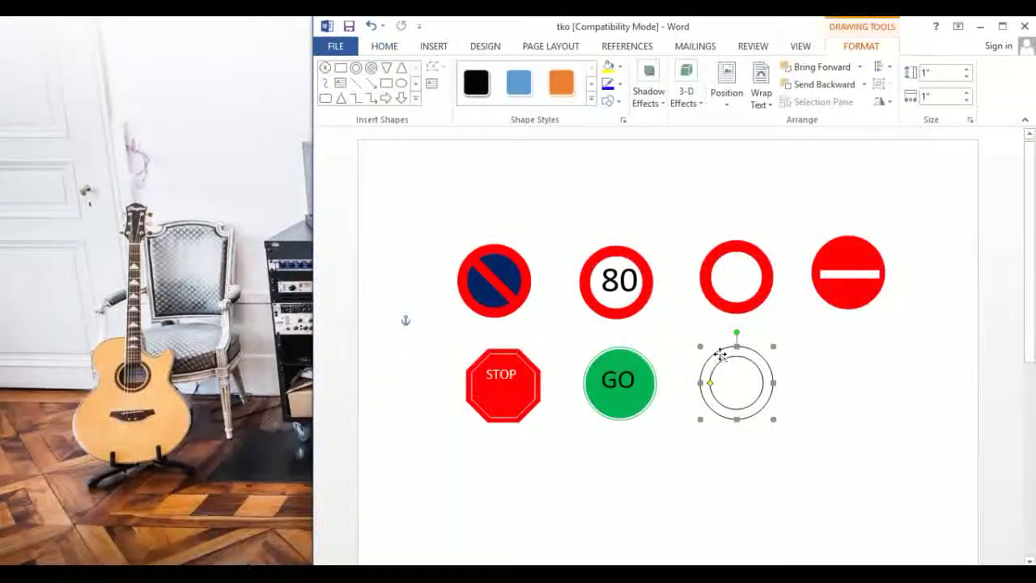
Give the donut a red fill and a red outline
right_click(720, 352)
click(786, 303)
click(667, 190)
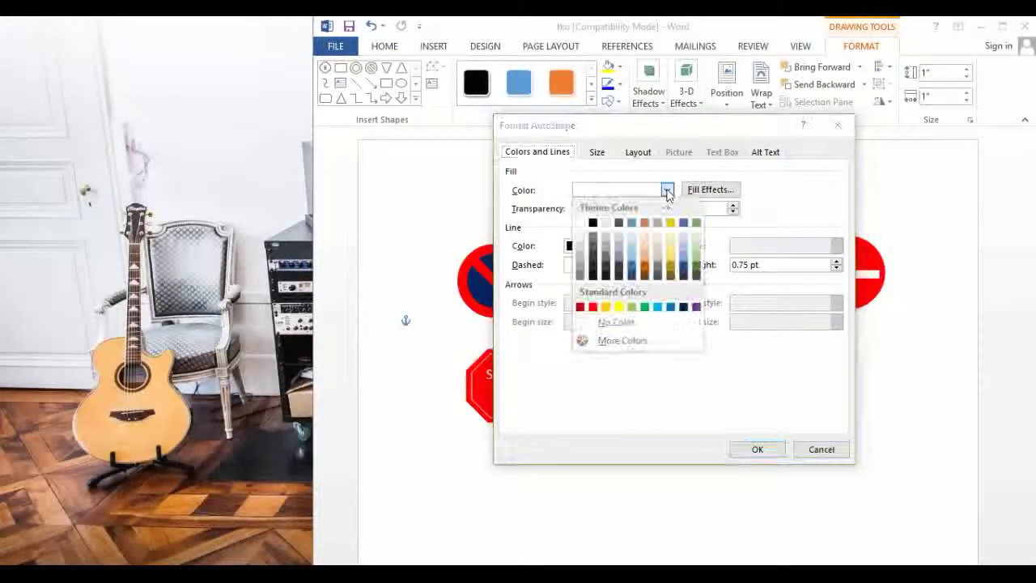
click(590, 308)
click(670, 246)
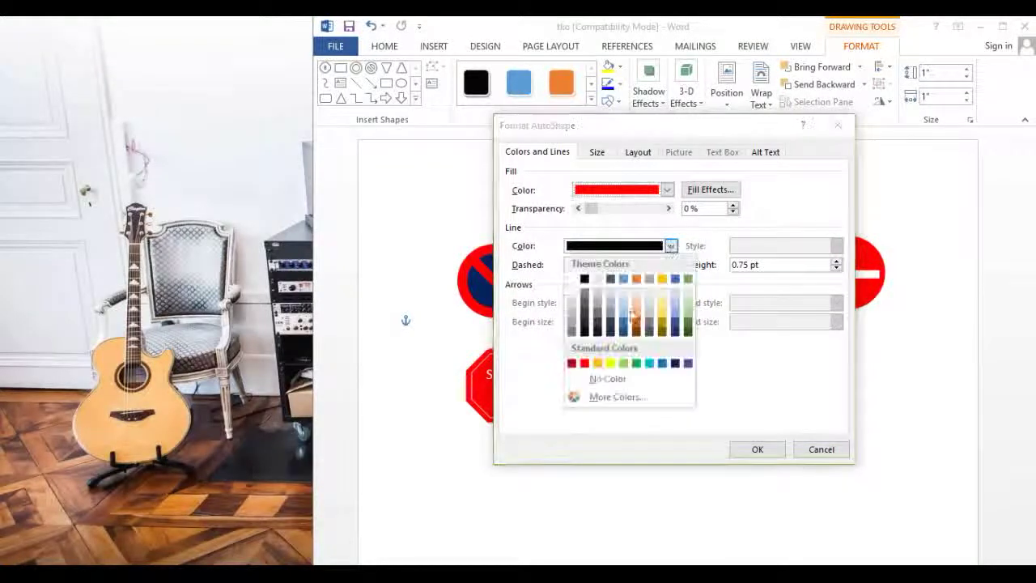
click(586, 363)
click(757, 449)
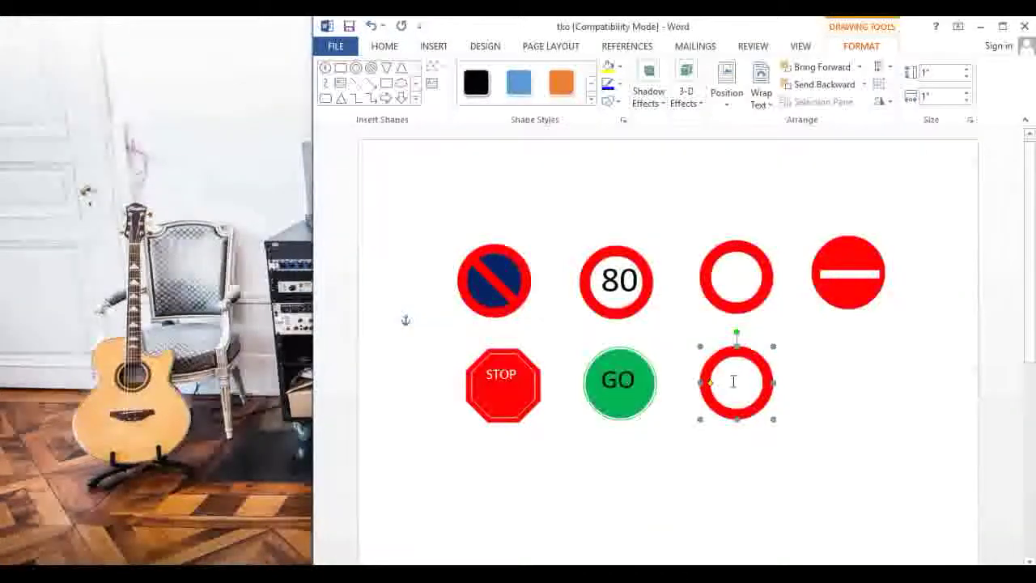
Label the red ring 10T at 28 pt, shrinking the t to 18 pt
right_click(736, 354)
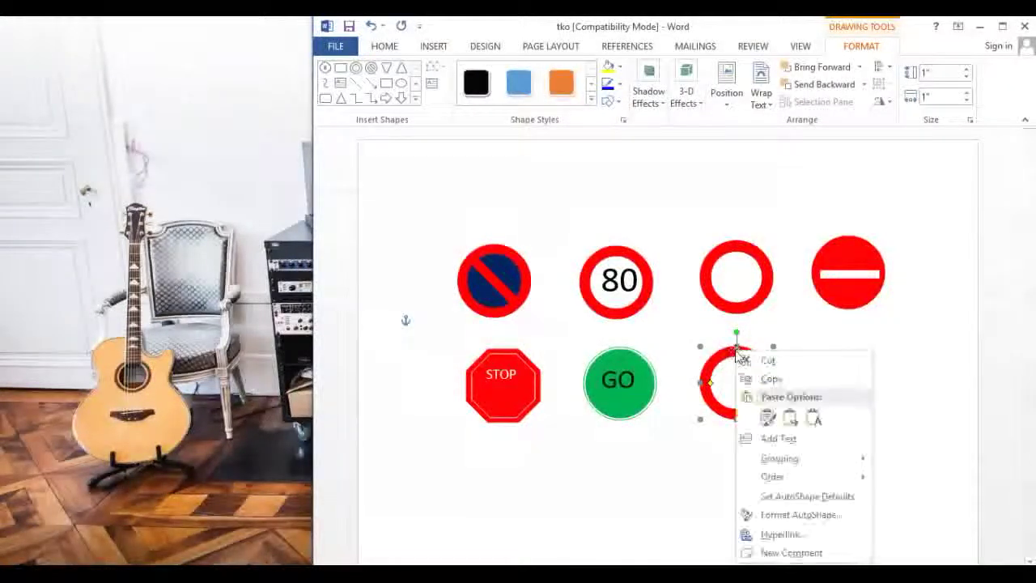
click(778, 437)
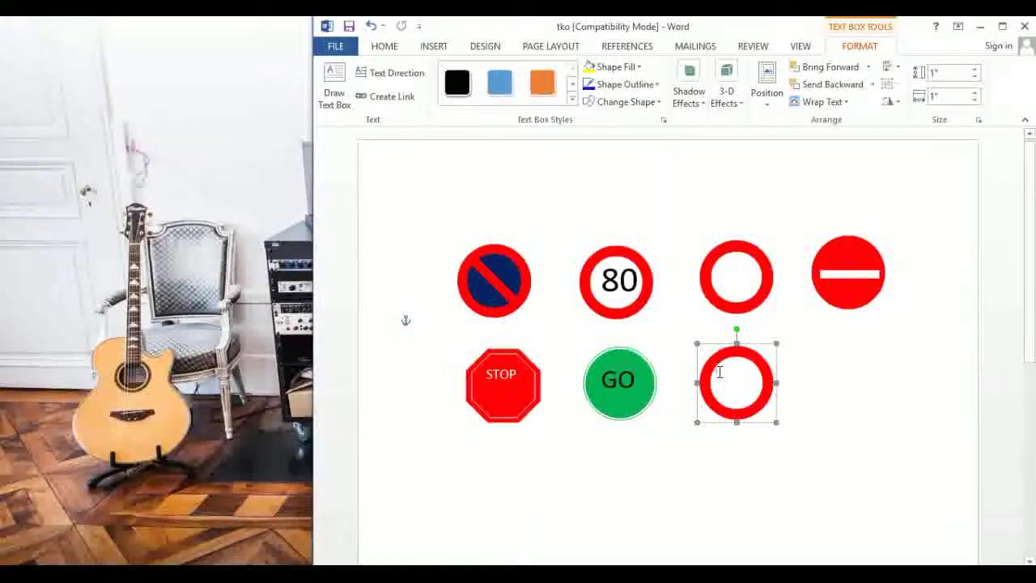
text(10)
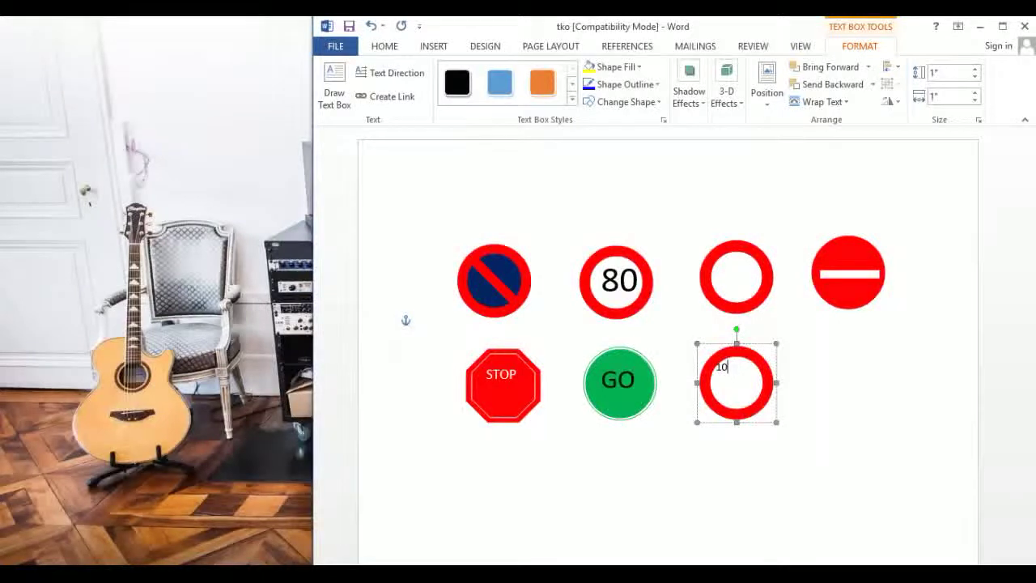
text(T)
drag(726, 384, 716, 364)
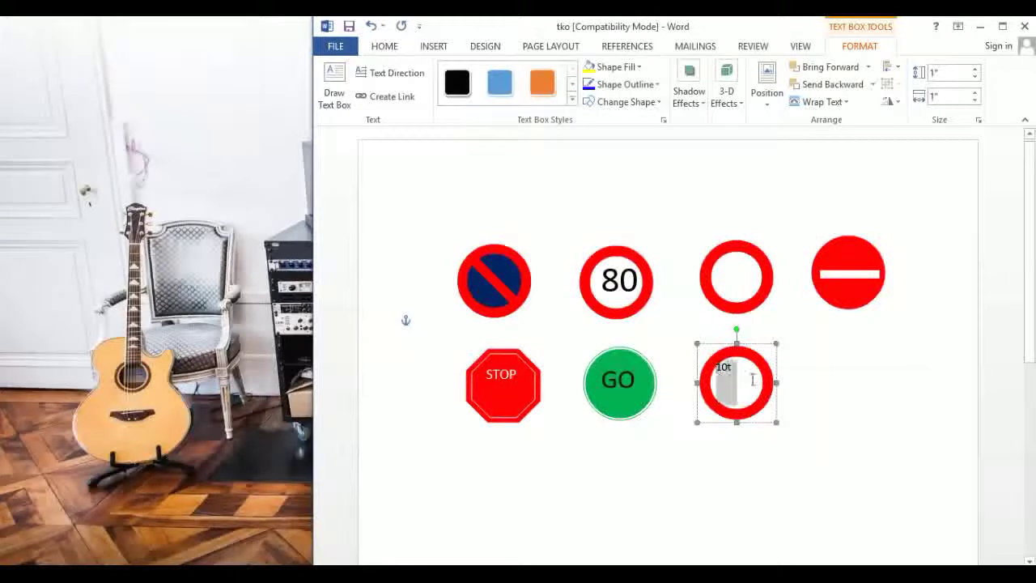
click(389, 47)
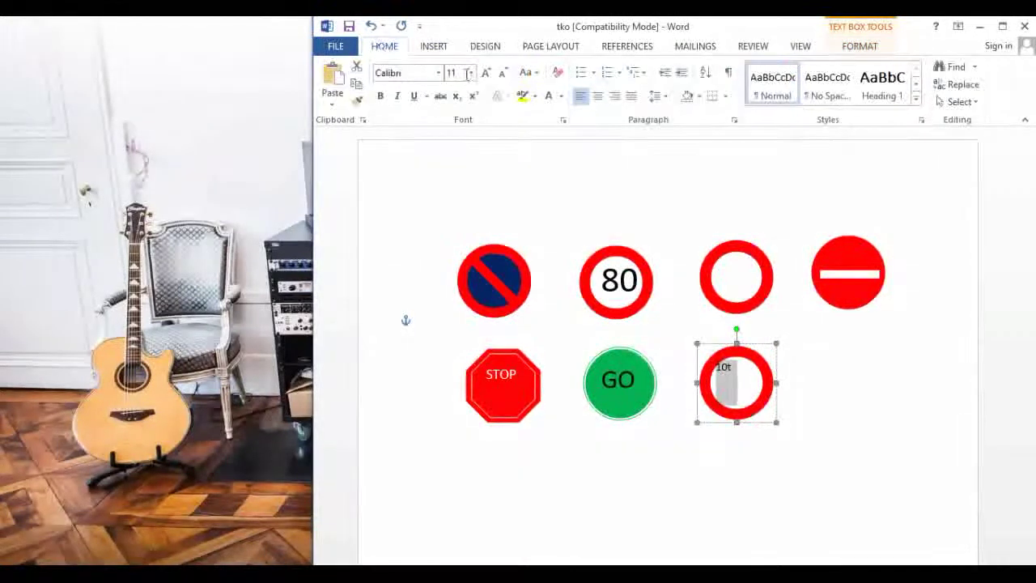
click(471, 73)
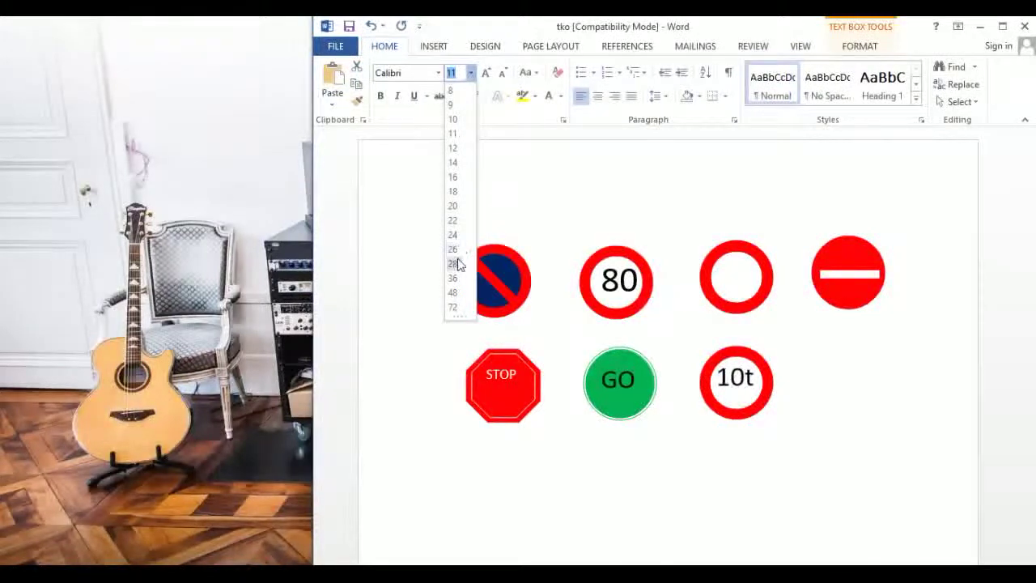
click(456, 264)
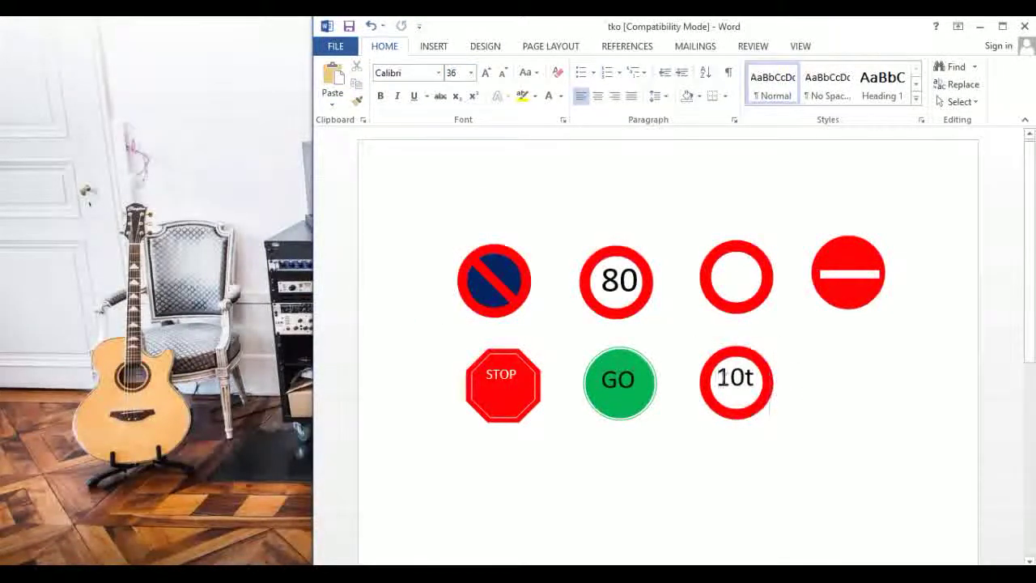
drag(753, 377, 738, 377)
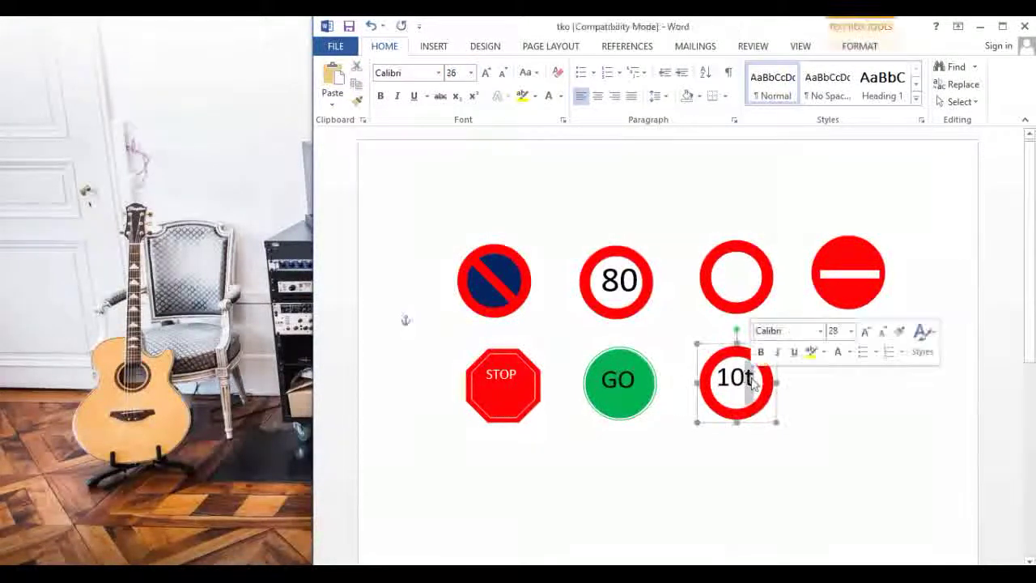
click(471, 73)
click(454, 198)
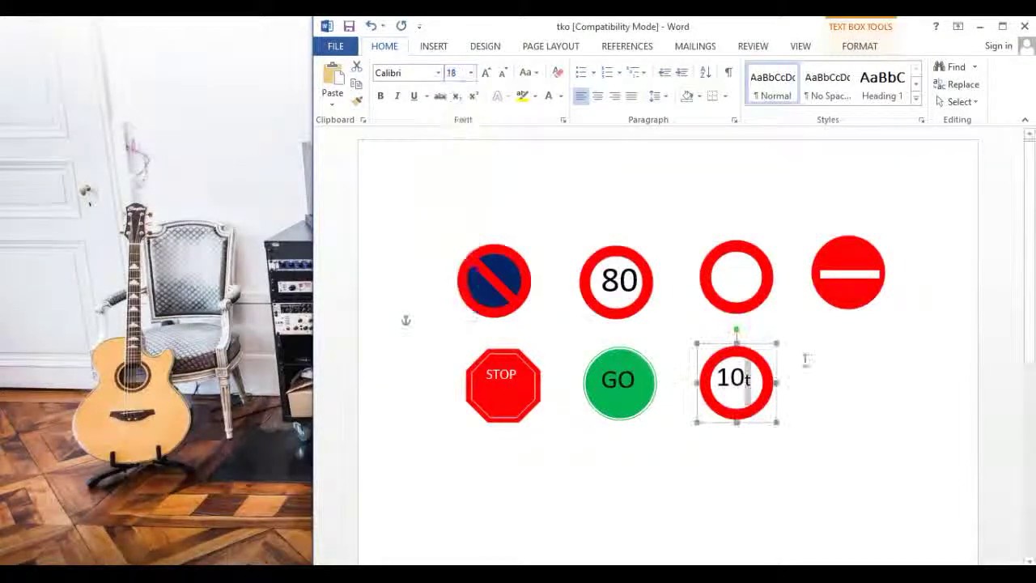
click(837, 387)
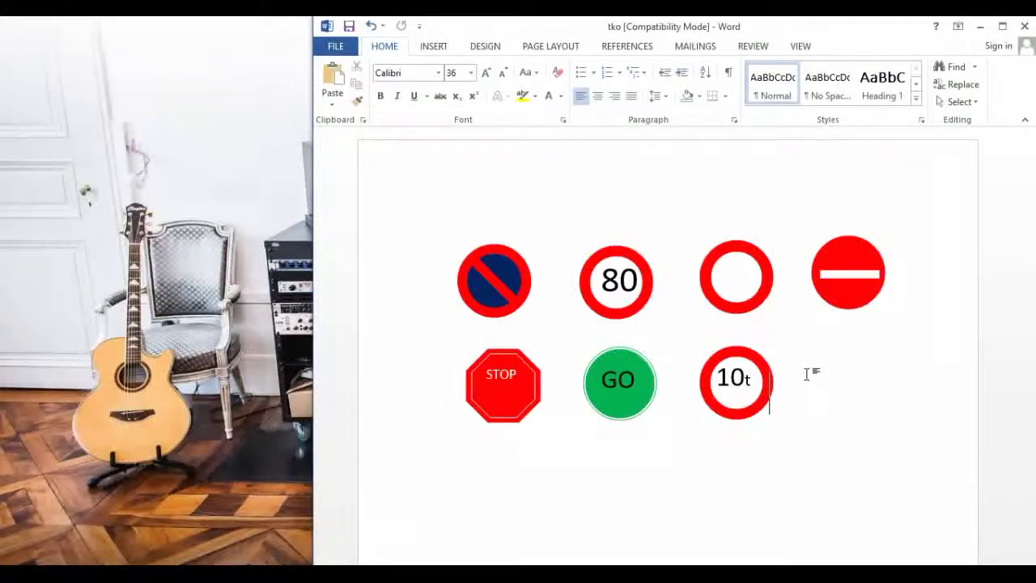
Draw a downward-pointing triangle right of the 10t sign and move it up into the row
click(433, 46)
click(475, 99)
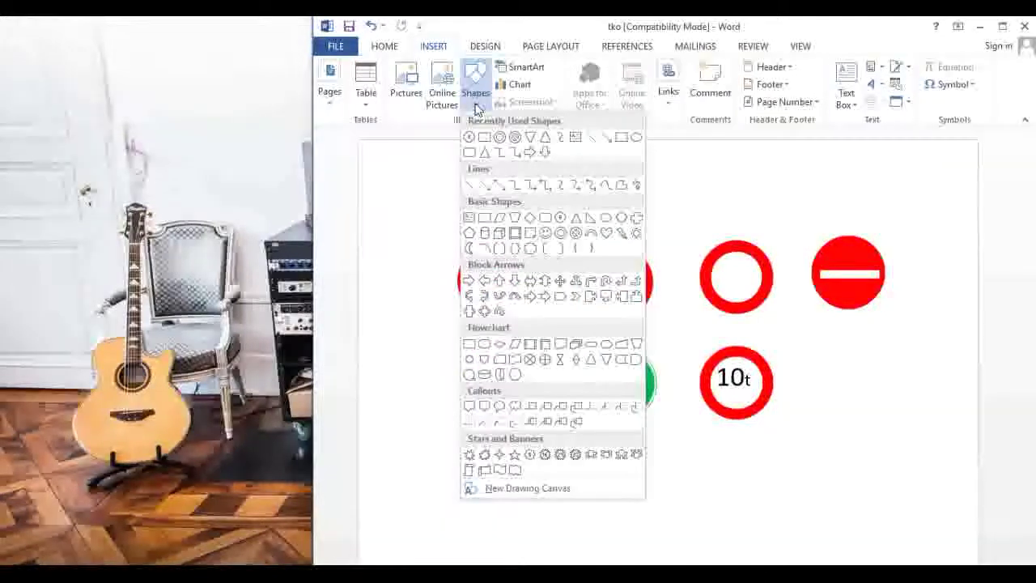
click(530, 138)
drag(836, 381, 891, 436)
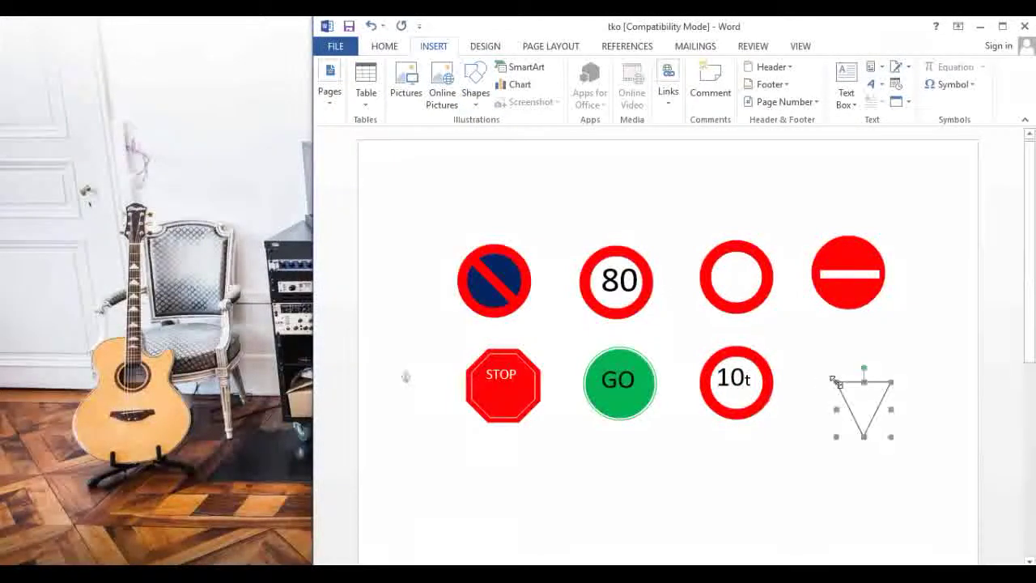
drag(864, 366, 856, 340)
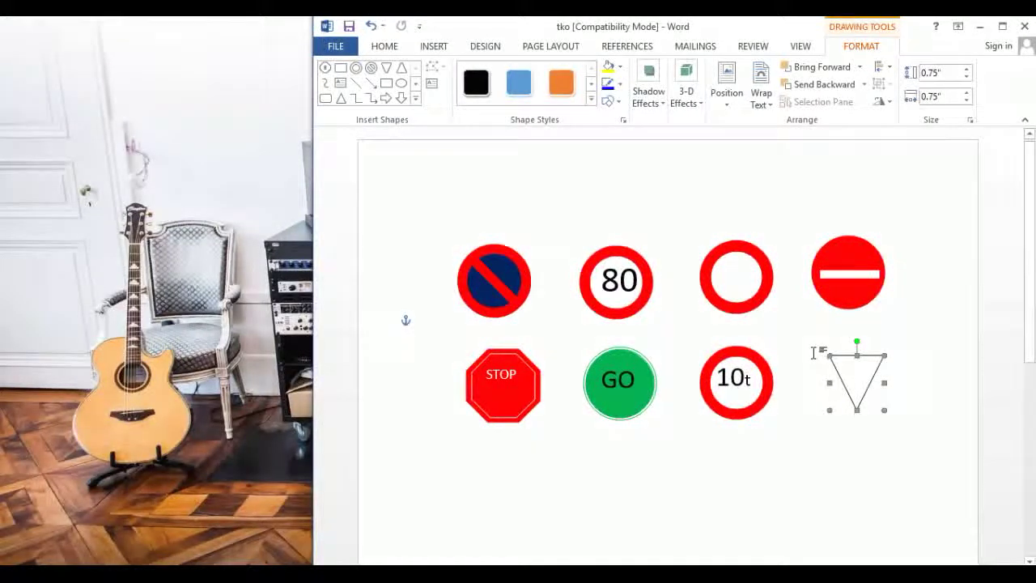
Set the triangle's outline colour to red in Format AutoShape
right_click(836, 364)
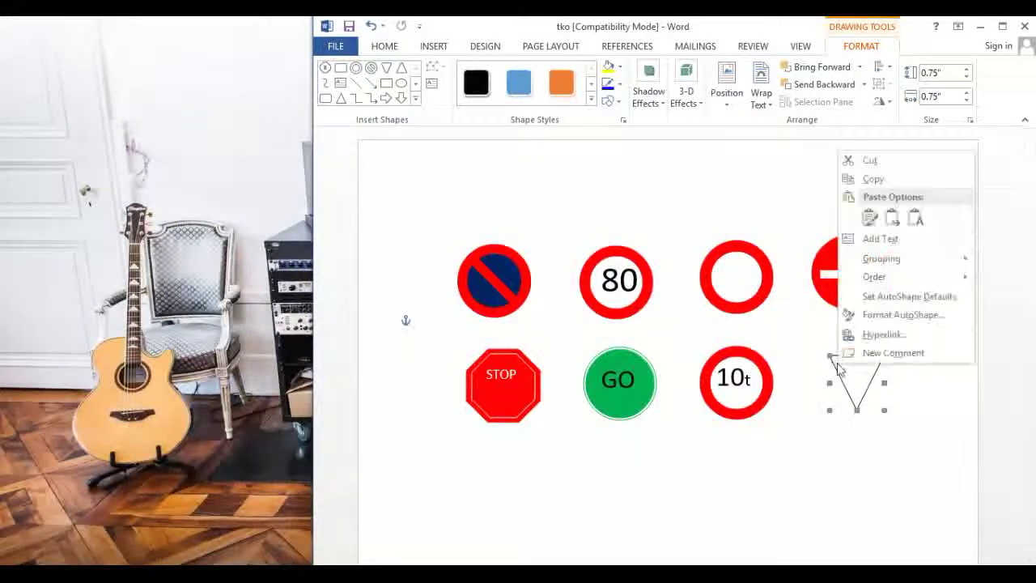
click(886, 315)
click(670, 245)
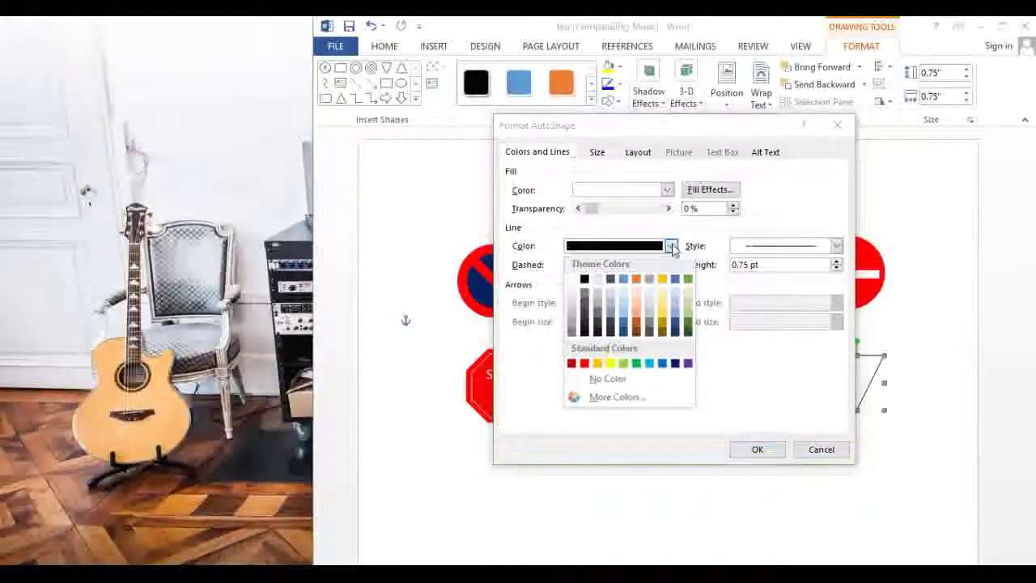
click(584, 363)
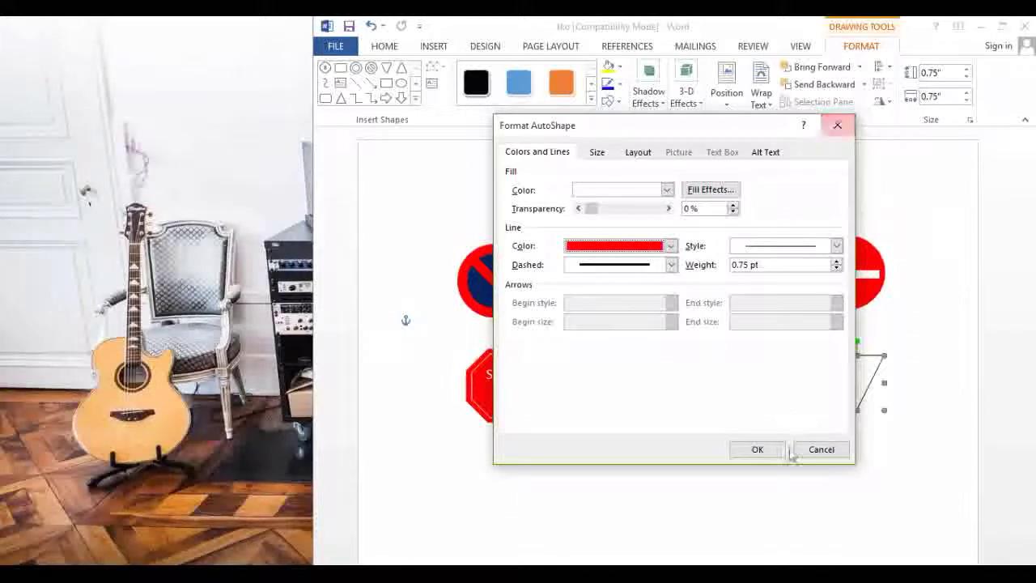
click(757, 449)
click(825, 342)
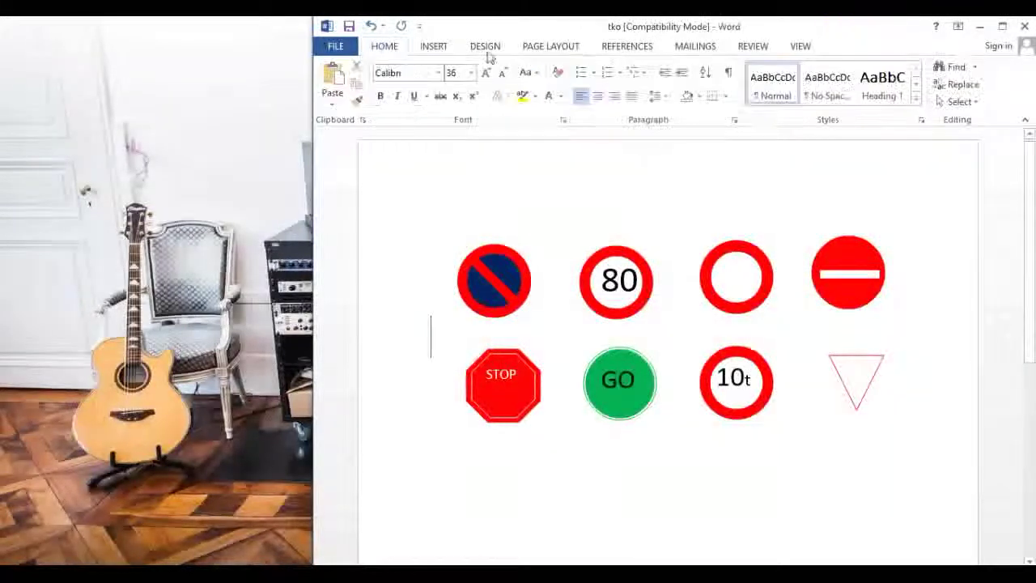
Insert a new triangle beside the red one and move it onto the red triangle
click(434, 47)
click(475, 85)
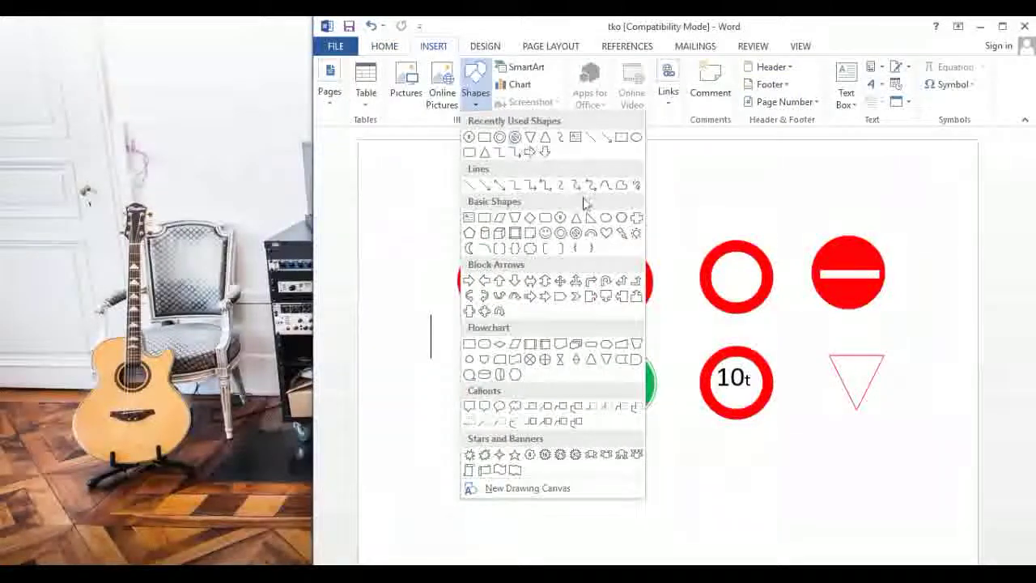
click(530, 137)
click(888, 376)
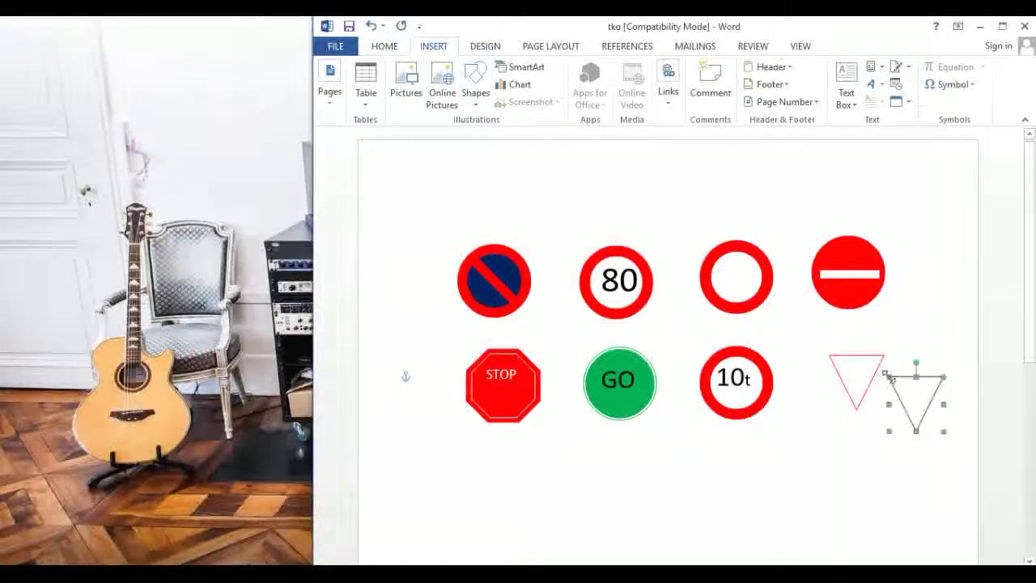
drag(888, 377, 875, 371)
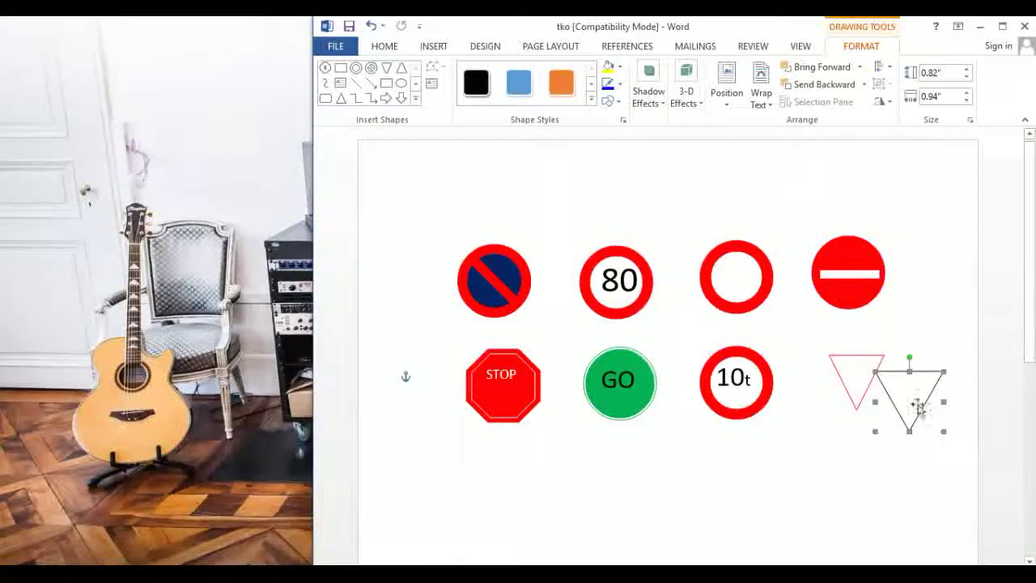
drag(910, 432, 909, 436)
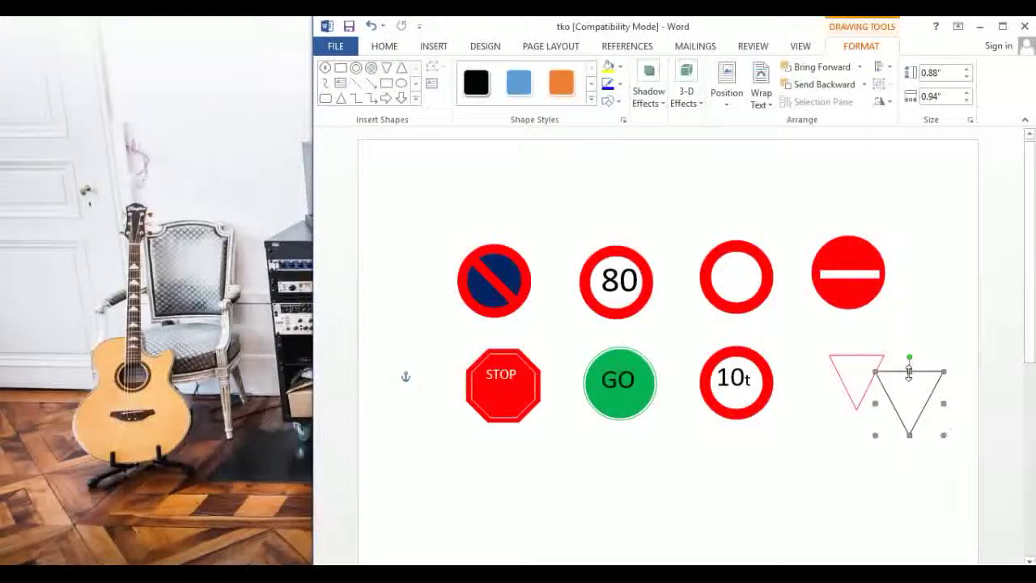
drag(922, 373, 856, 344)
Resize the inverted triangle to about 1.33 inches wide and align it with the row
drag(857, 416, 857, 419)
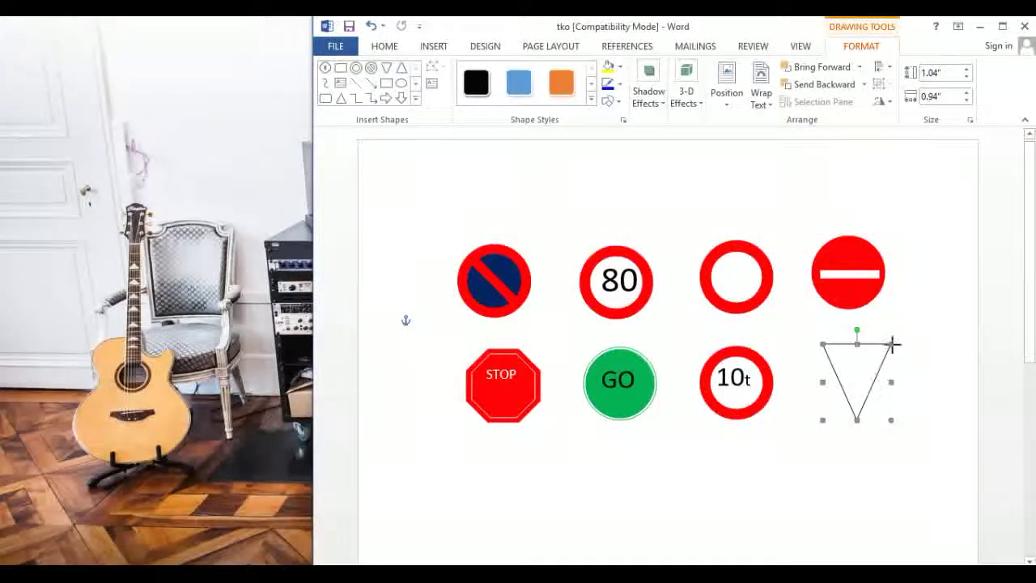
drag(891, 344, 904, 346)
drag(822, 347, 805, 346)
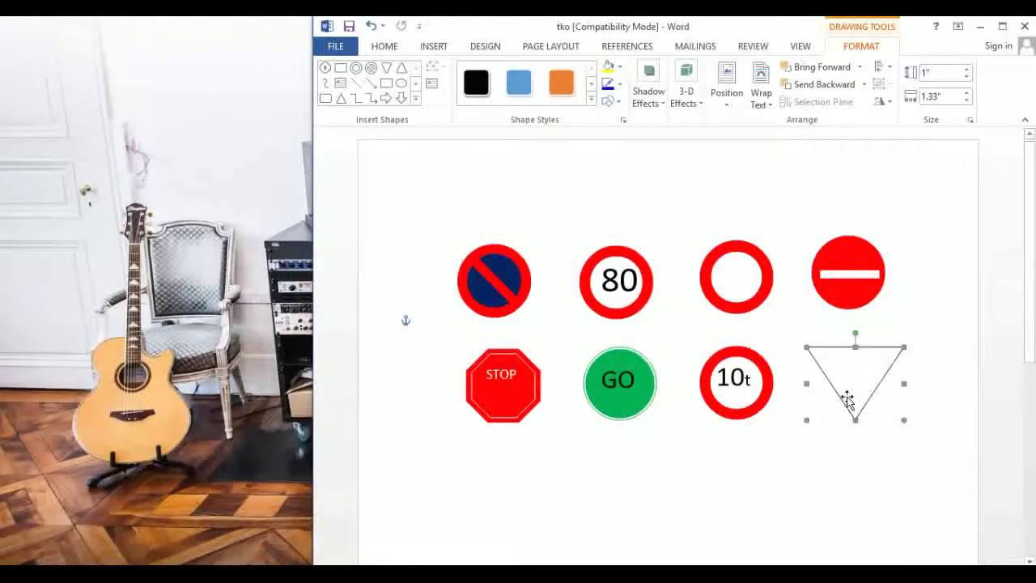
drag(846, 396, 846, 404)
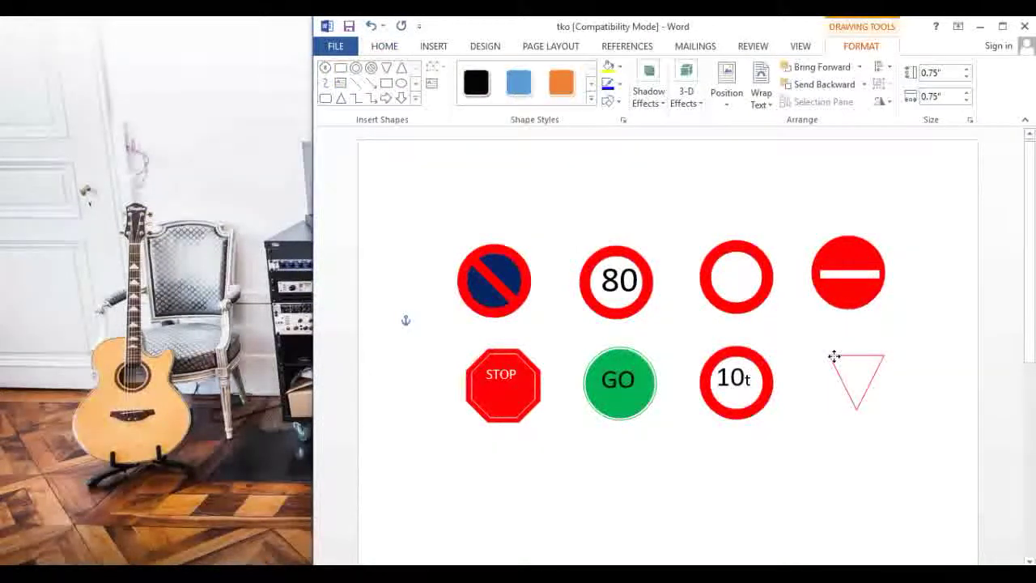
Thicken the inverted triangle's red outline to 6 pt in Format AutoShape
right_click(834, 361)
click(900, 307)
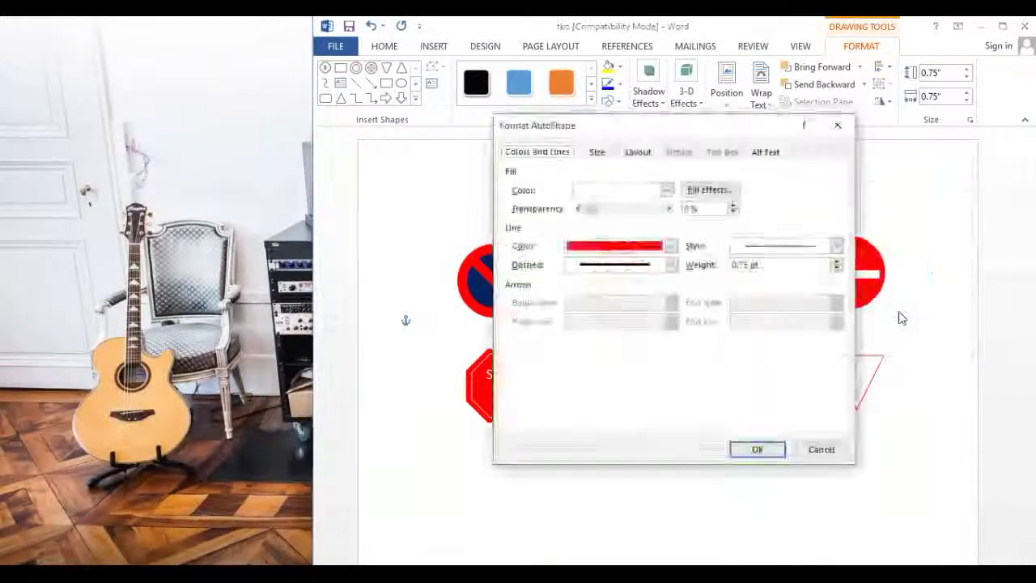
click(837, 247)
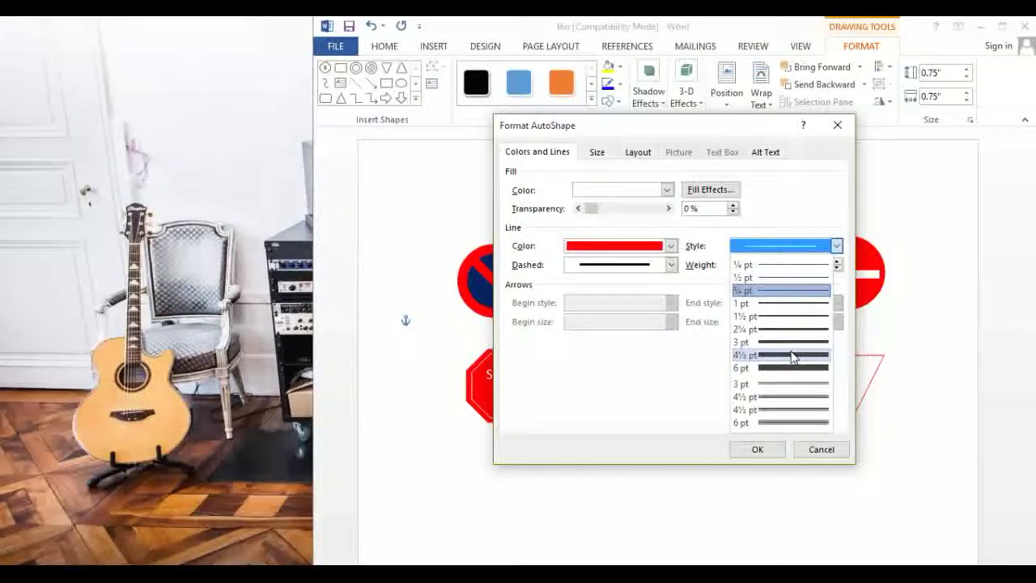
click(792, 368)
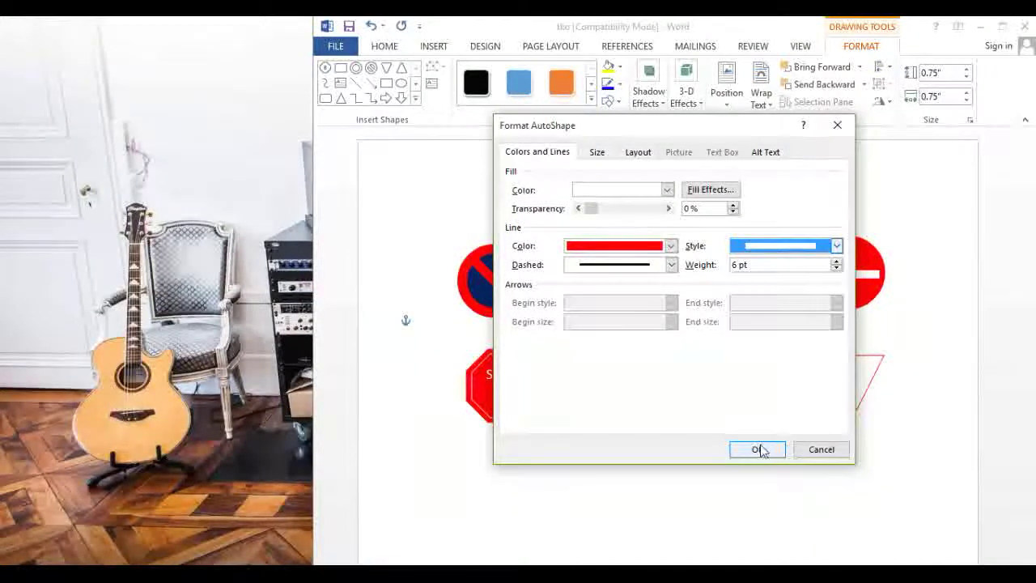
click(757, 449)
click(844, 474)
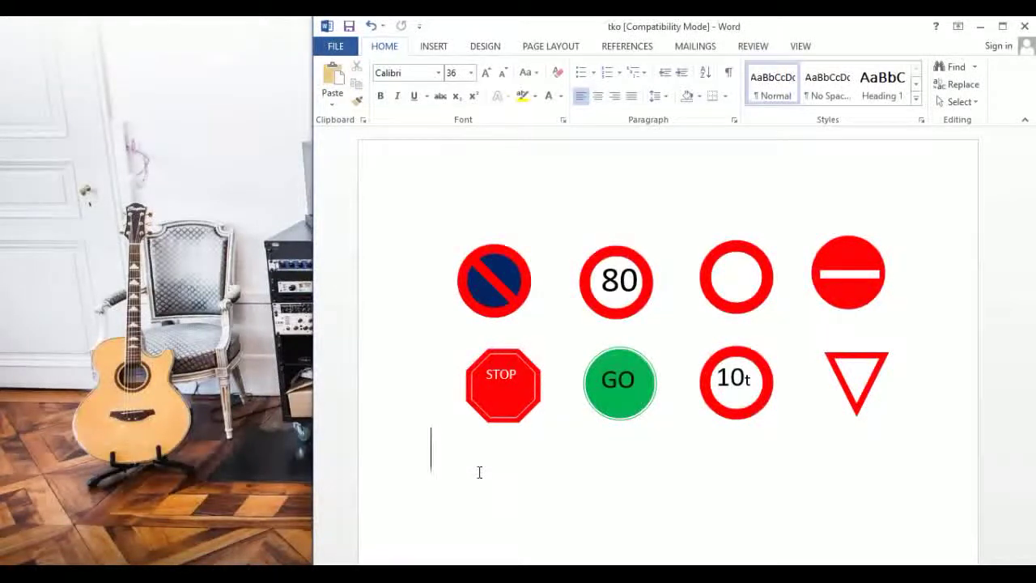
Draw an upright triangle below the STOP sign, about 0.87 by 0.95 inches
click(433, 46)
click(476, 103)
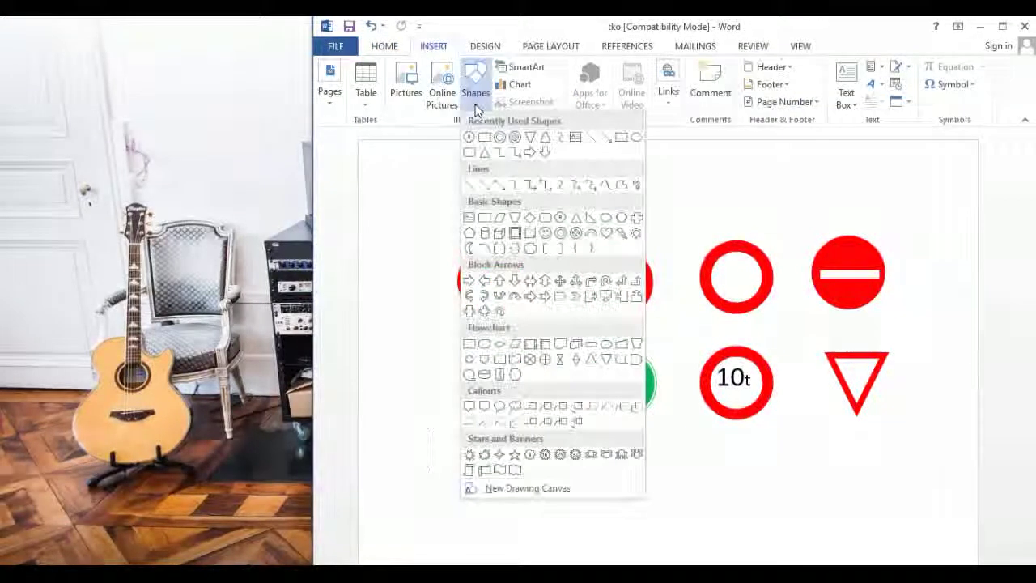
click(484, 153)
drag(446, 471, 531, 544)
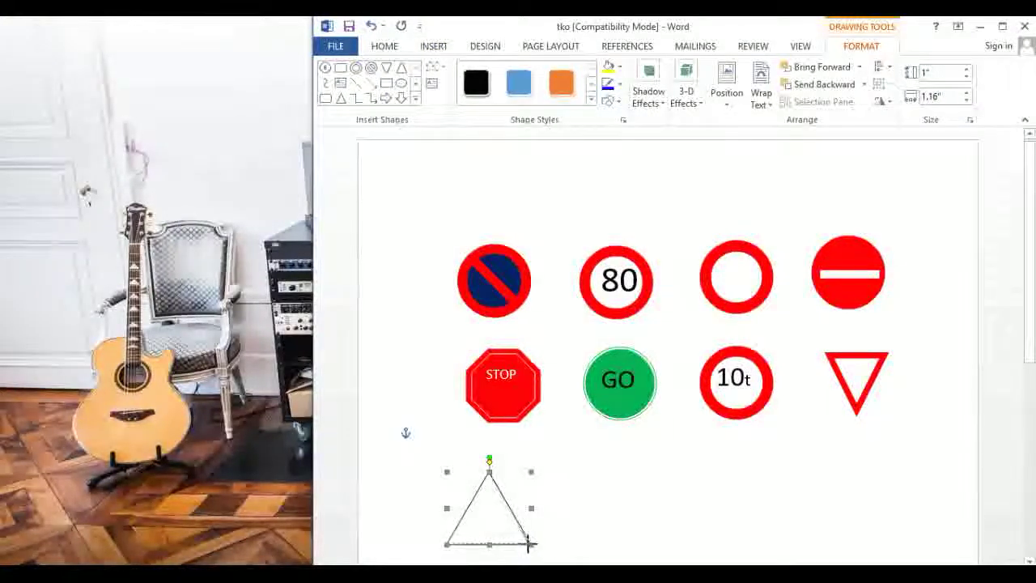
drag(528, 544, 515, 534)
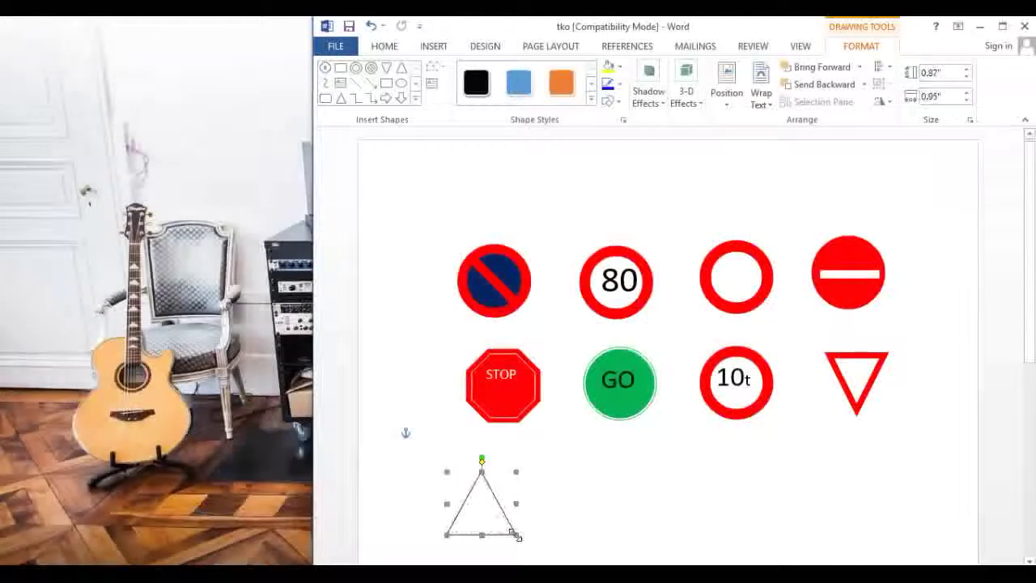
Give the new triangle a red 6 pt outline, leaving its fill unchanged
right_click(485, 489)
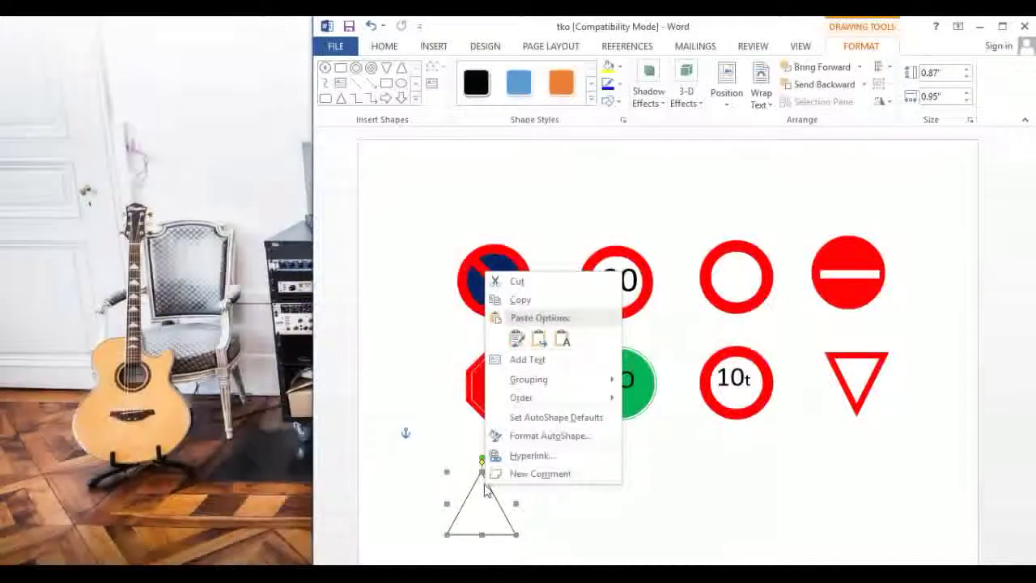
click(543, 436)
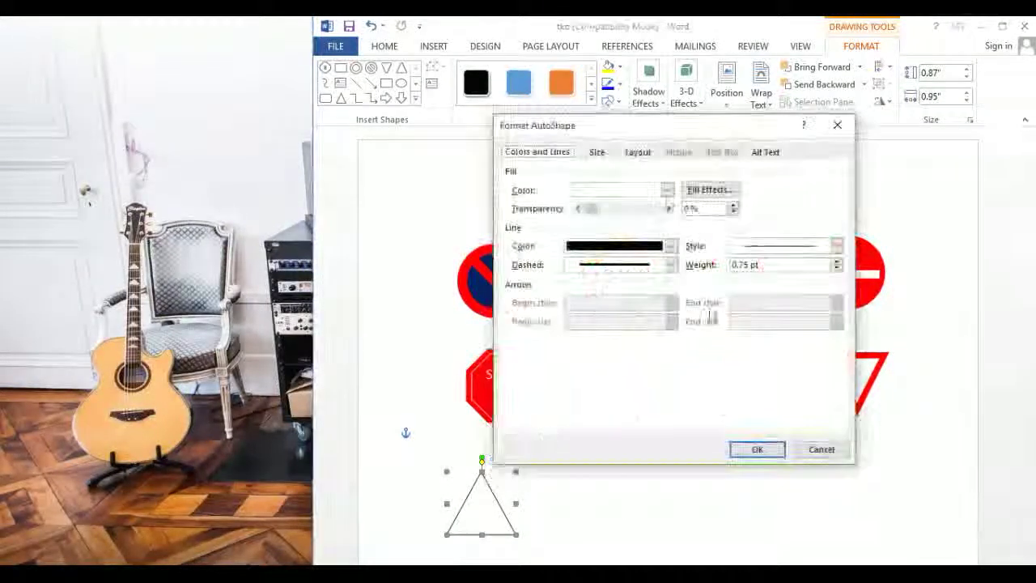
click(667, 190)
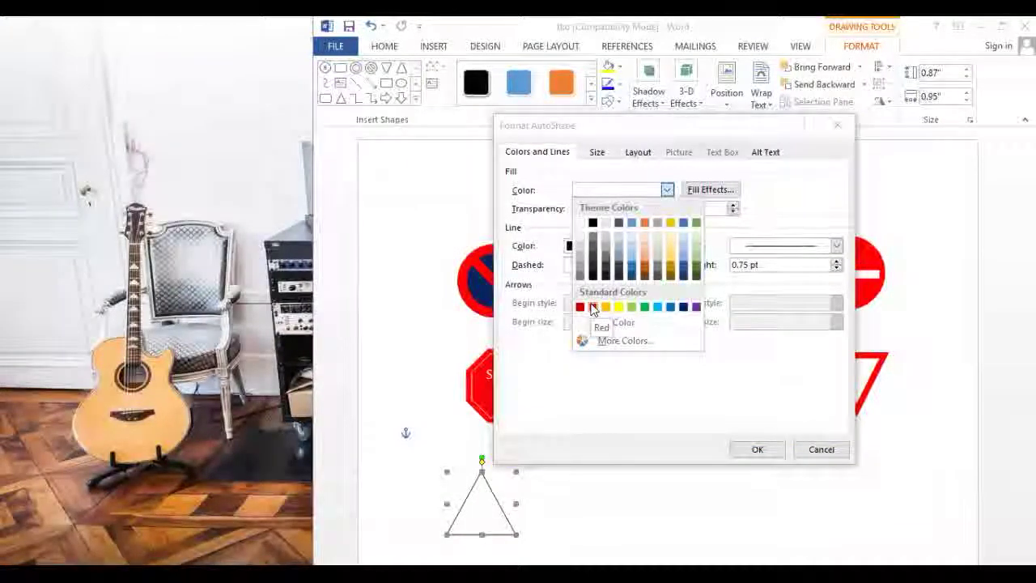
click(786, 202)
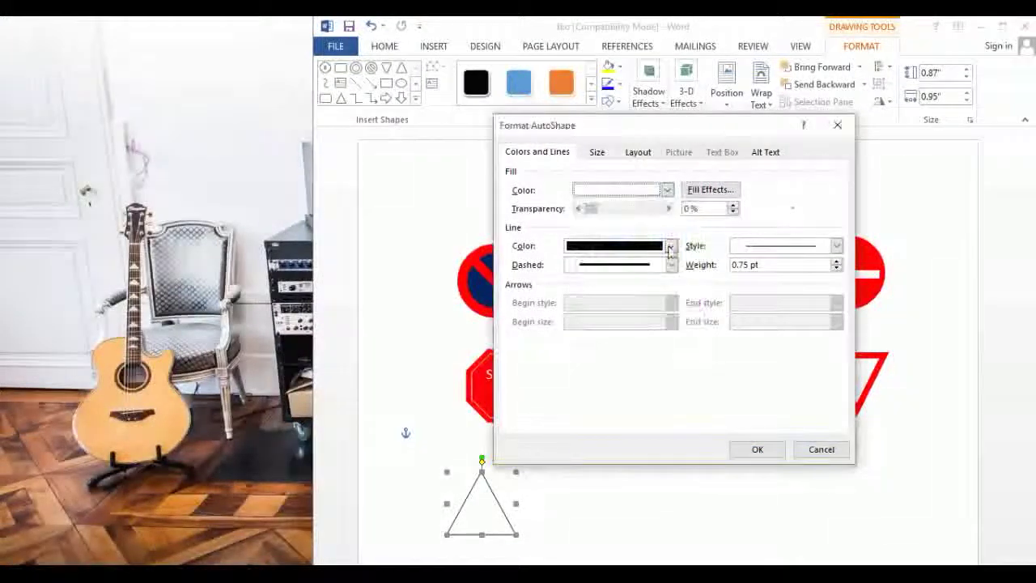
click(670, 246)
click(584, 363)
click(836, 246)
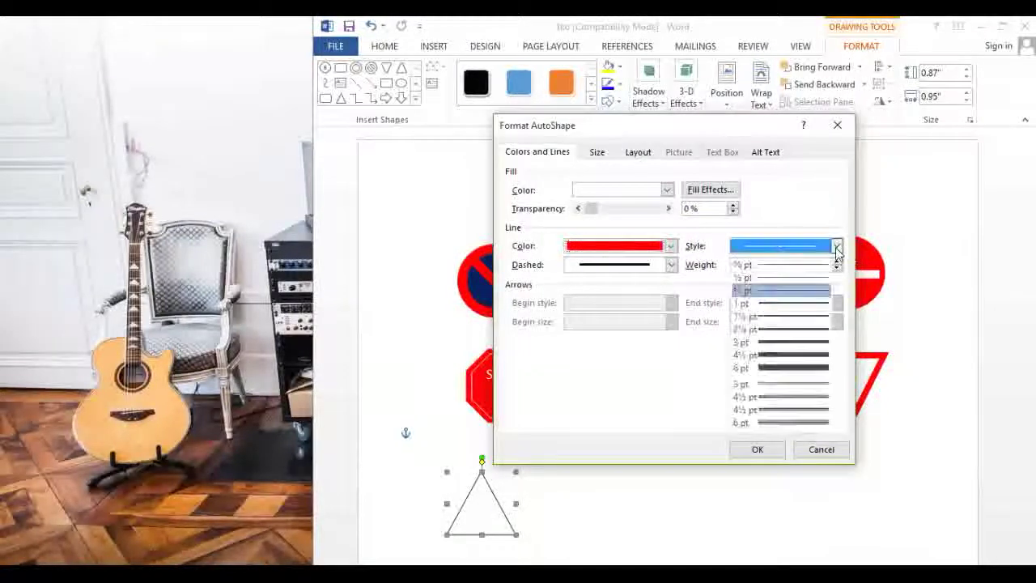
click(793, 368)
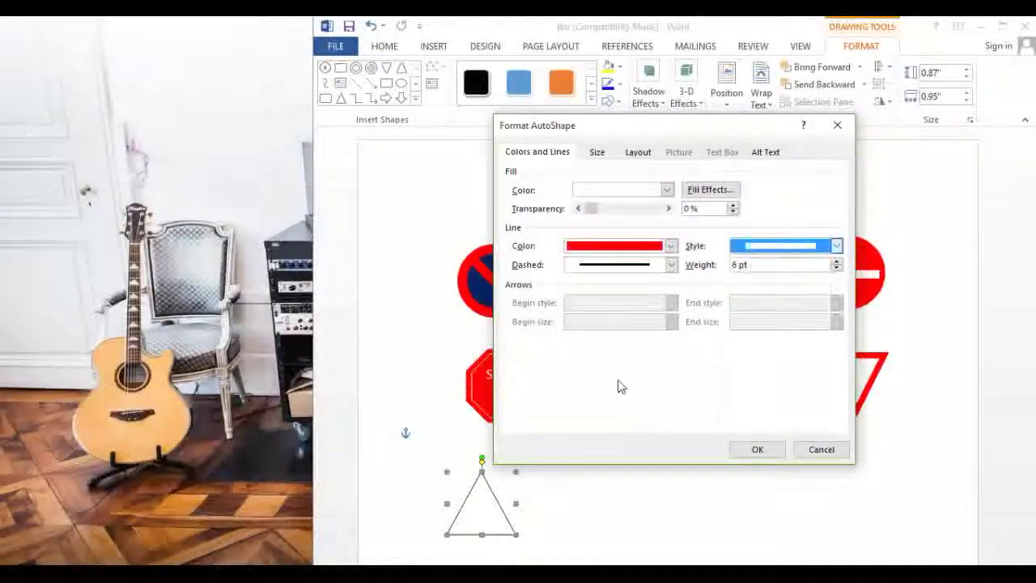
click(759, 450)
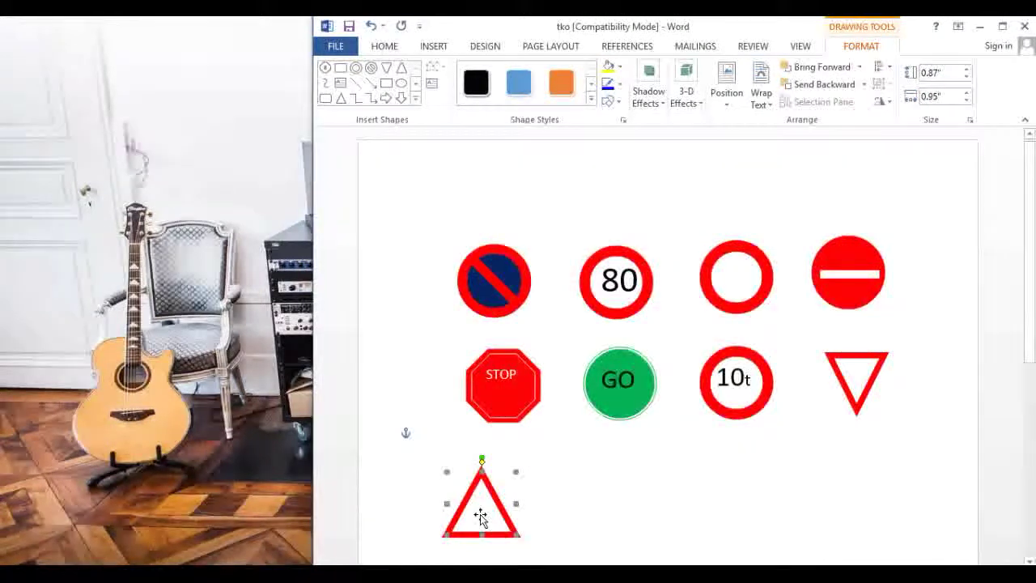
right_click(481, 519)
Add a text area with an exclamation mark inside the triangle, set to 16 pt
click(526, 392)
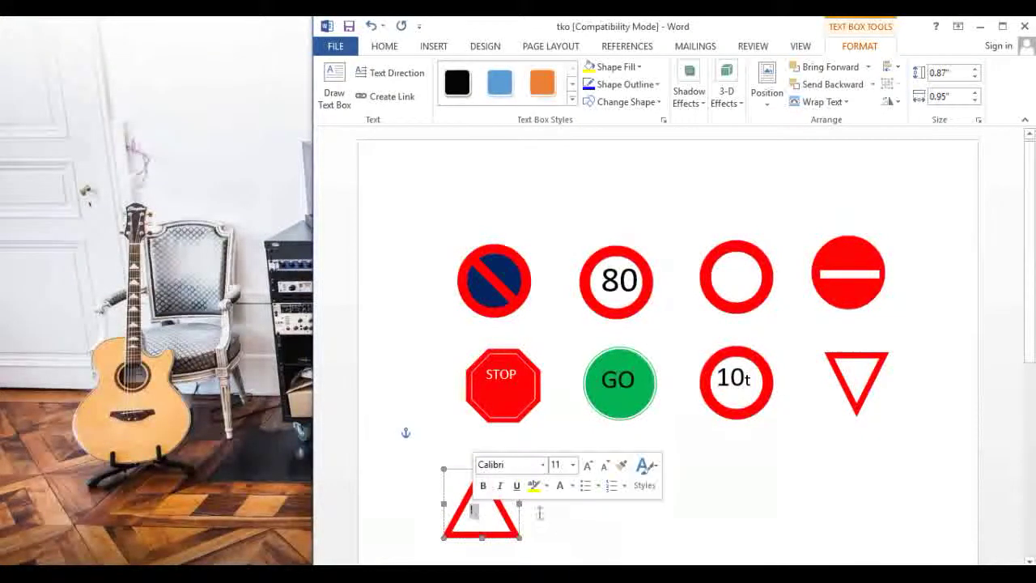
click(470, 510)
click(472, 509)
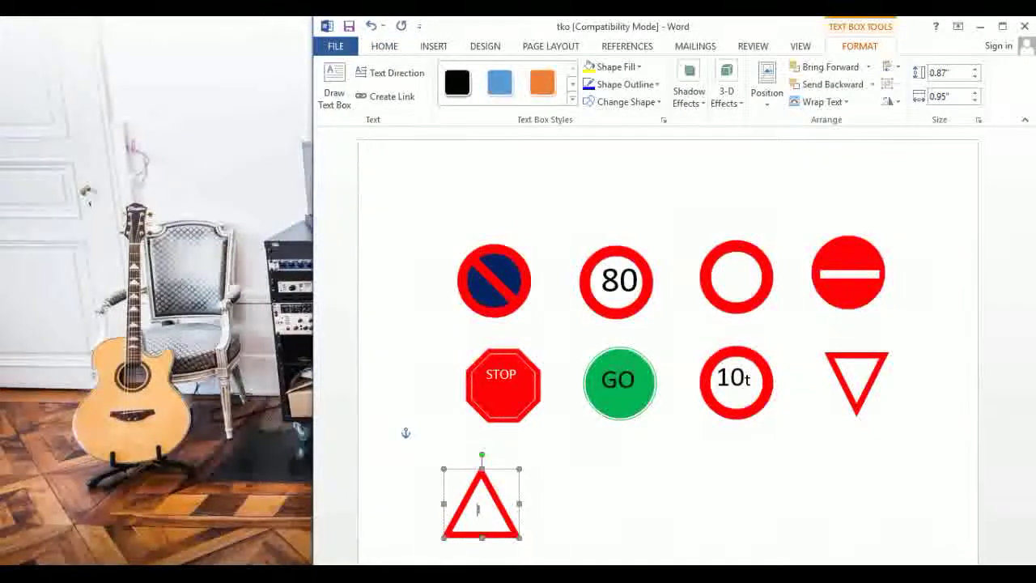
click(433, 48)
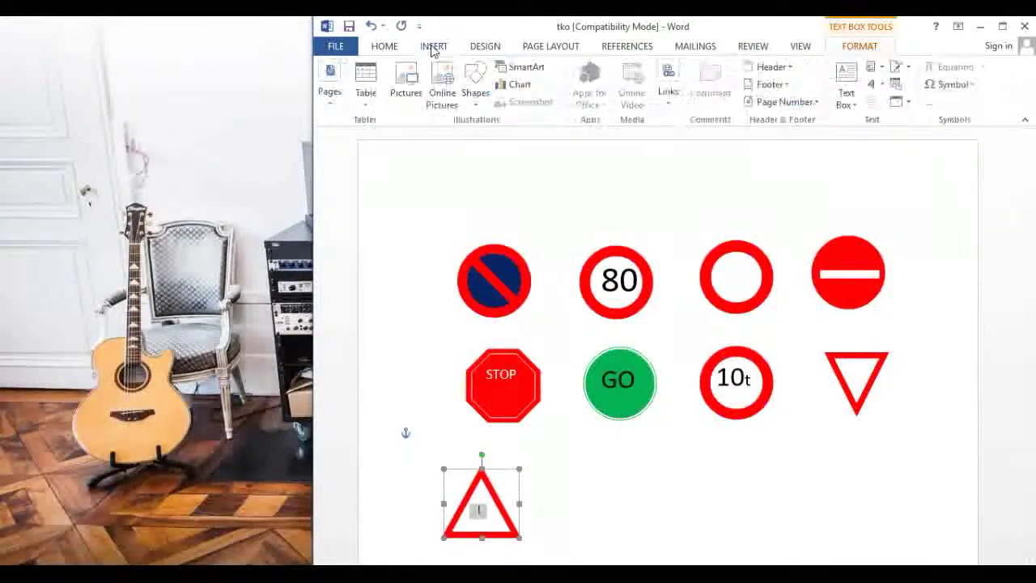
click(387, 47)
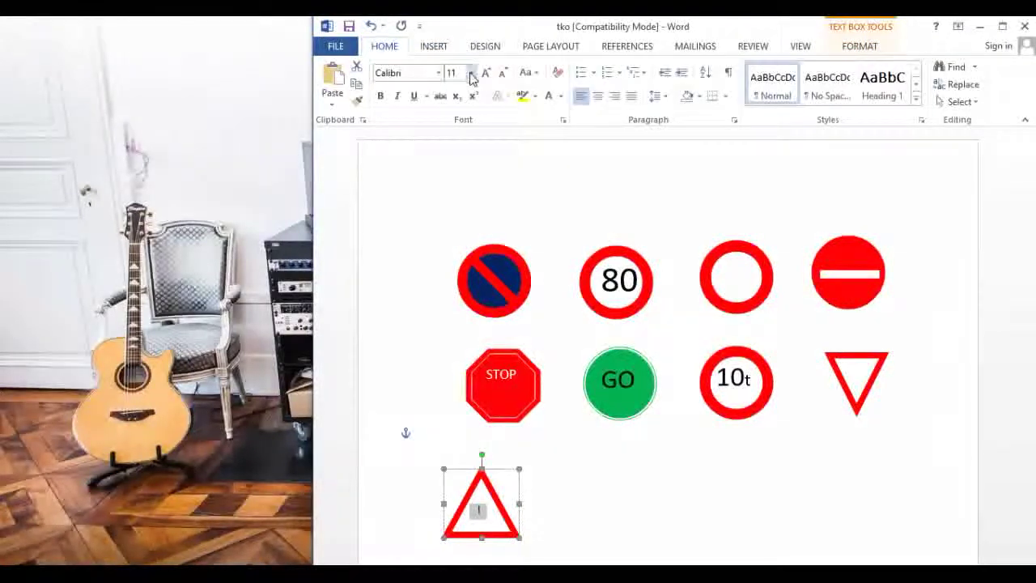
click(472, 74)
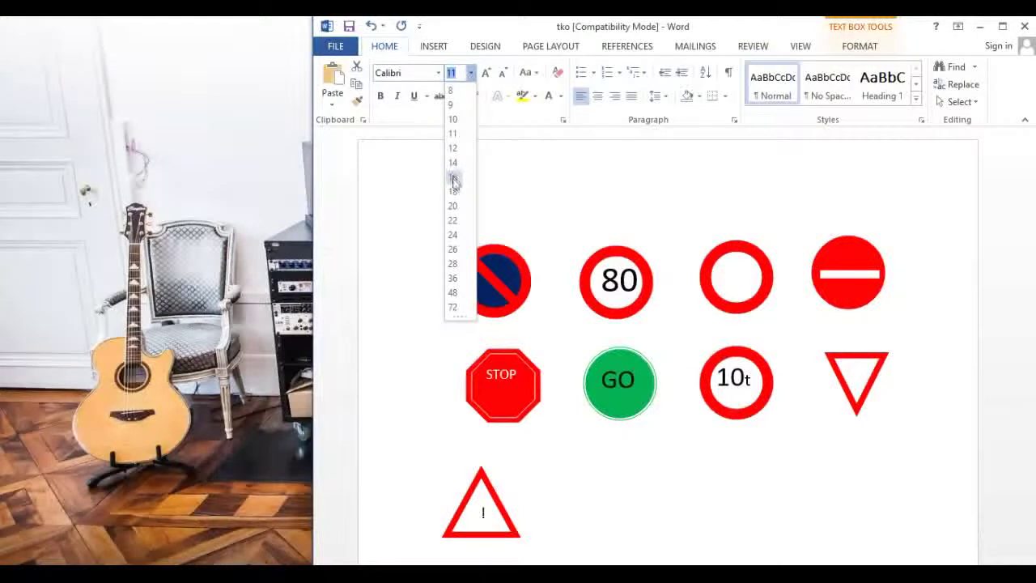
click(454, 178)
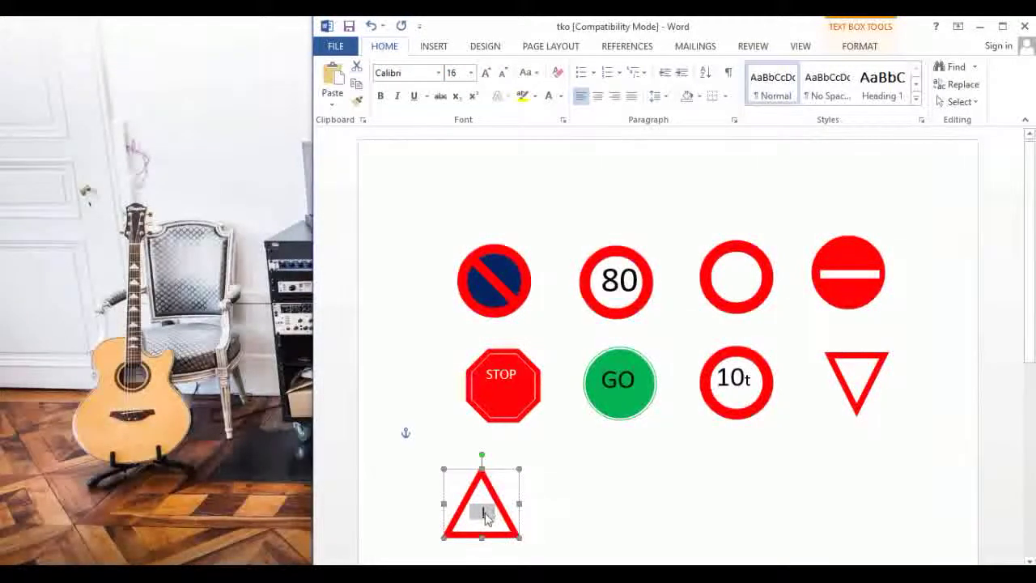
Make the exclamation mark bold and enlarge it one size step
click(482, 511)
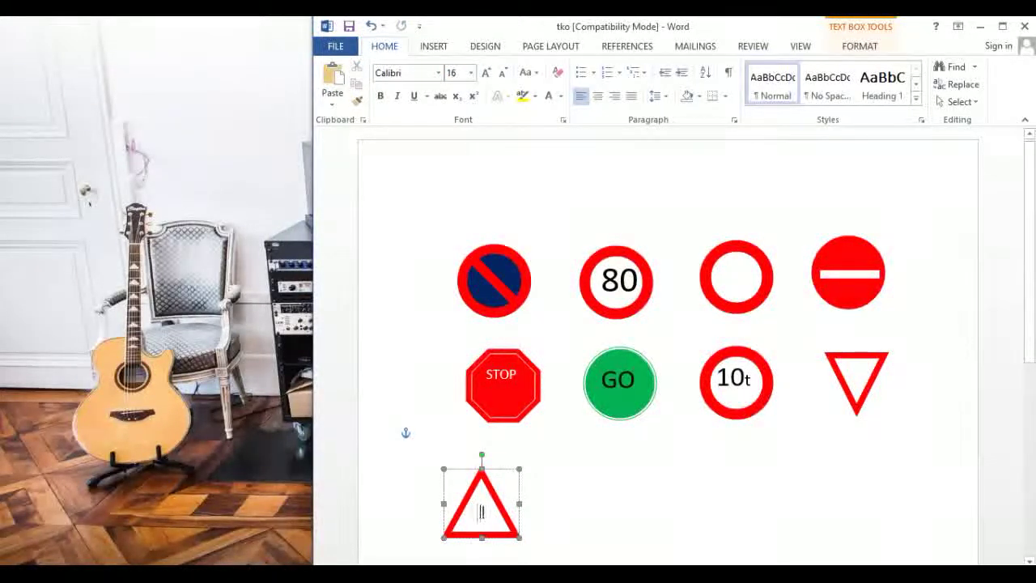
click(470, 73)
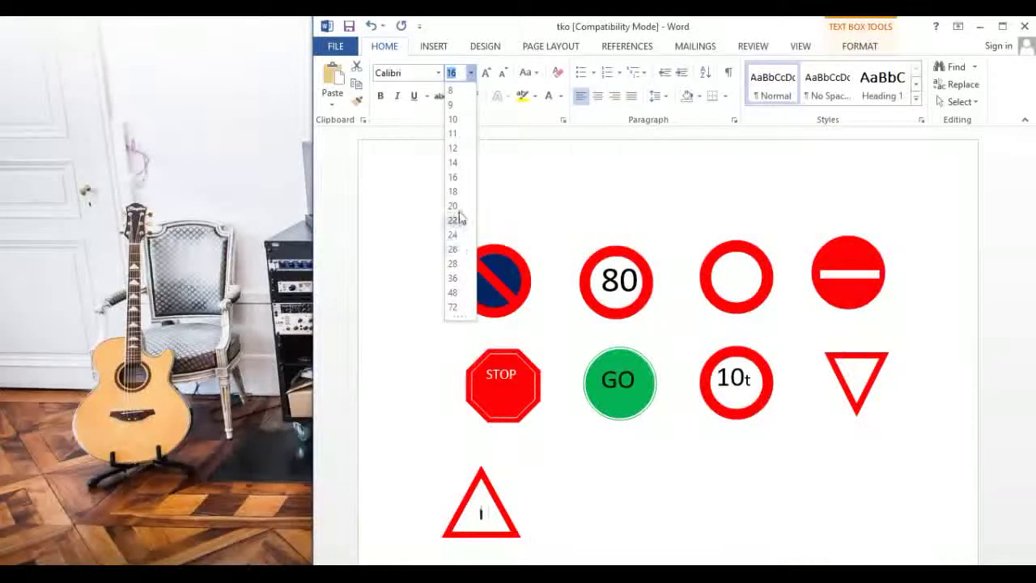
click(456, 177)
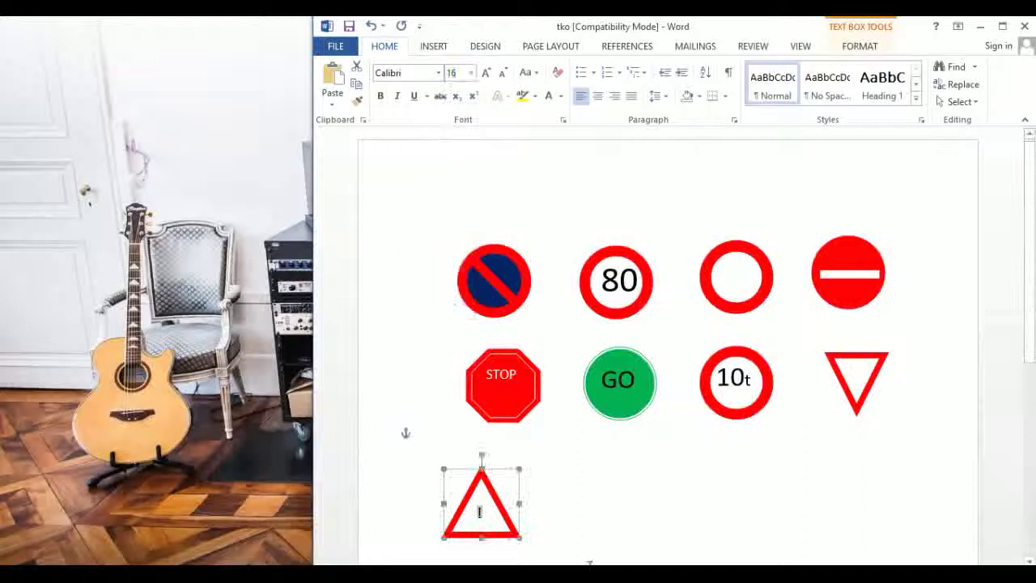
click(561, 516)
click(479, 511)
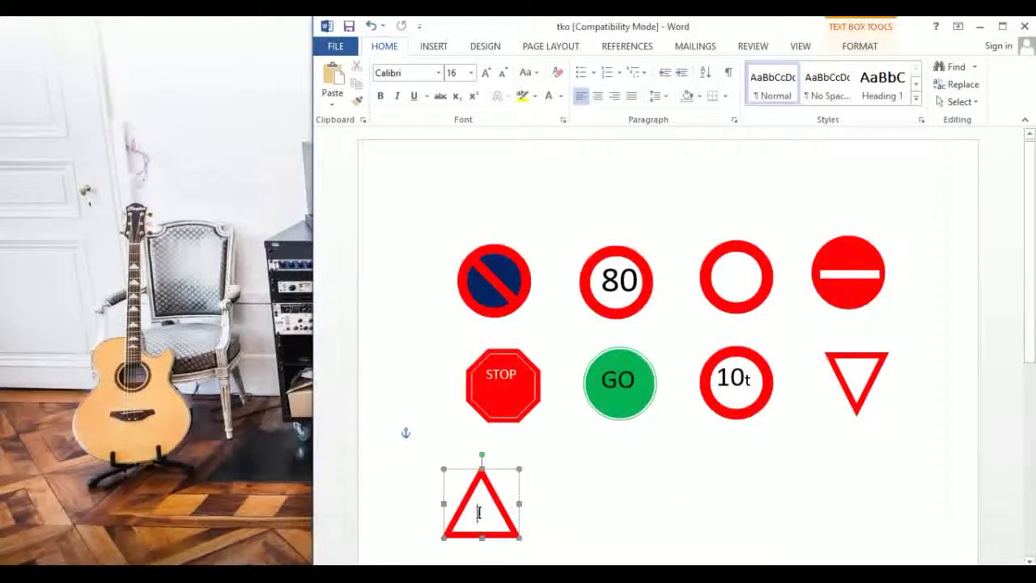
click(380, 96)
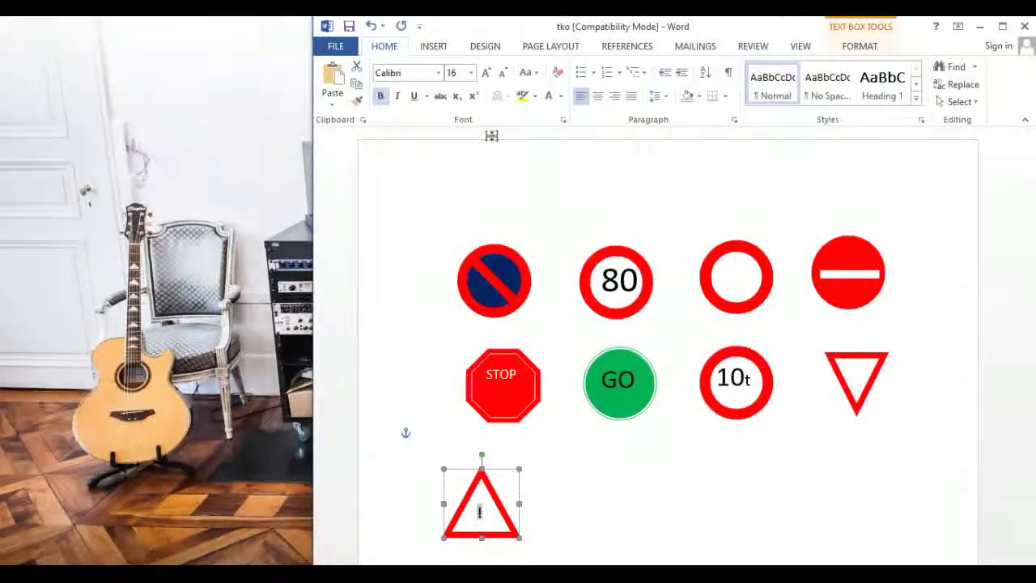
click(486, 75)
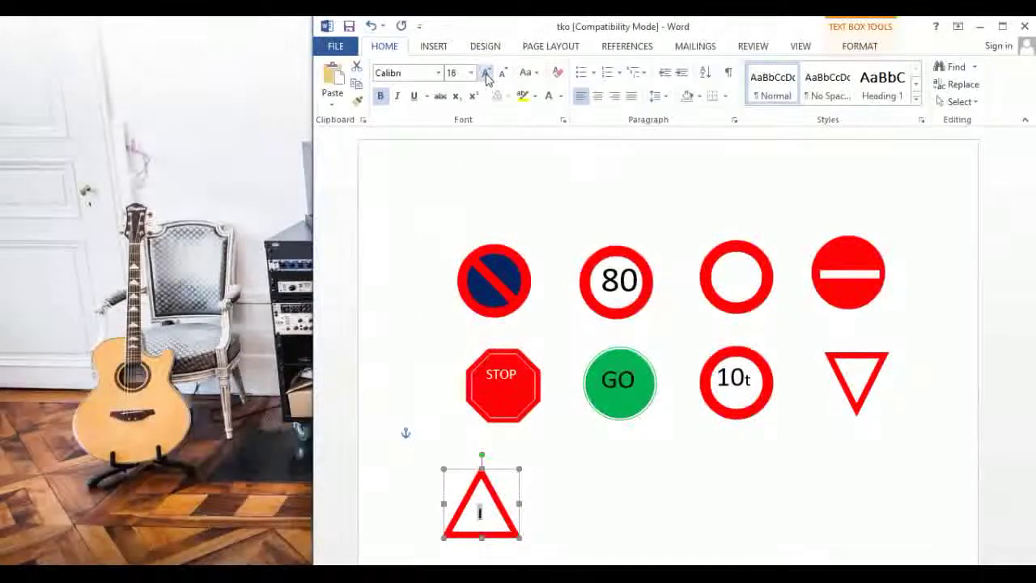
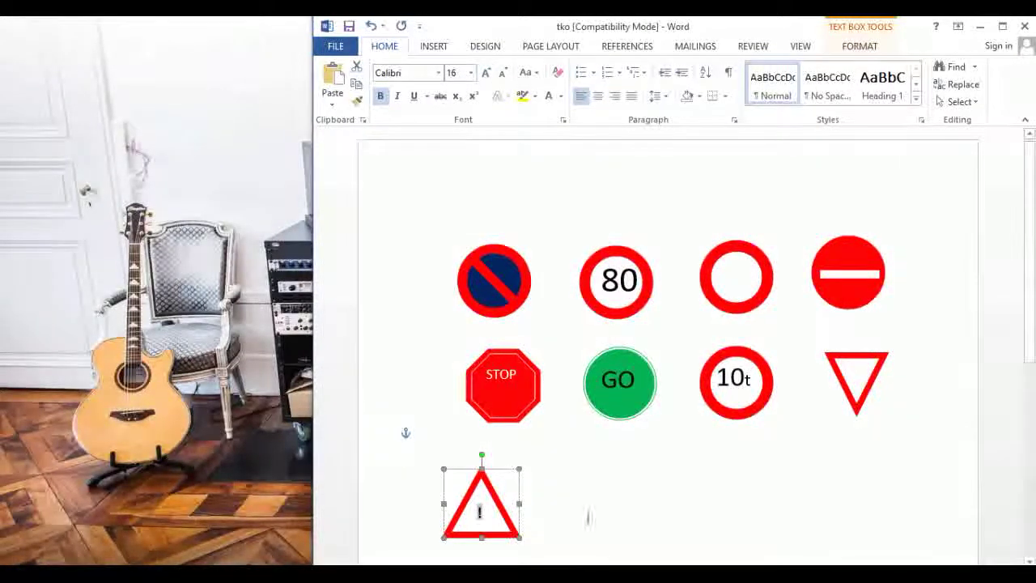
Shrink the red warning triangle slightly by pulling its bottom-right corner and top edge inward
click(579, 506)
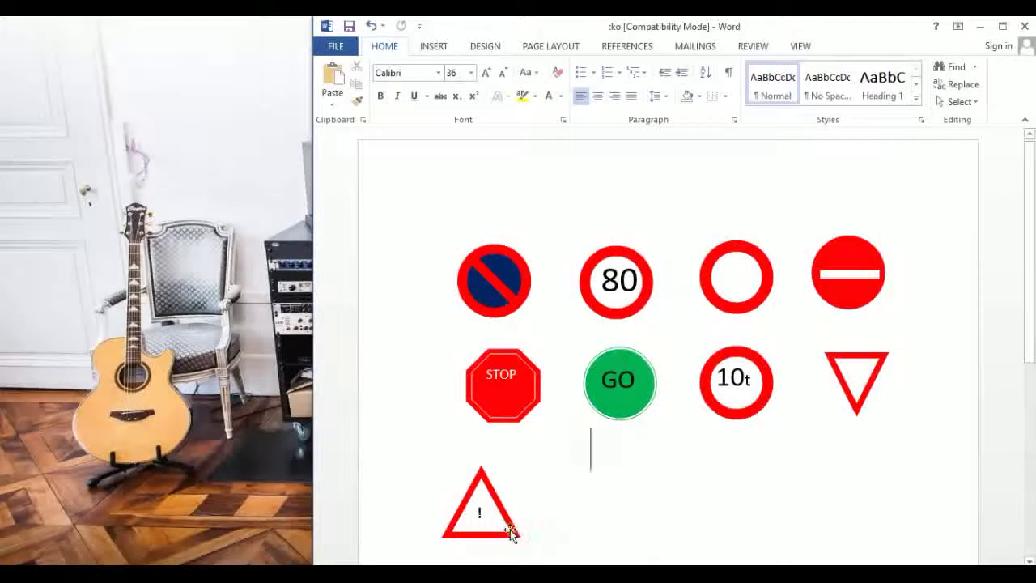
click(510, 532)
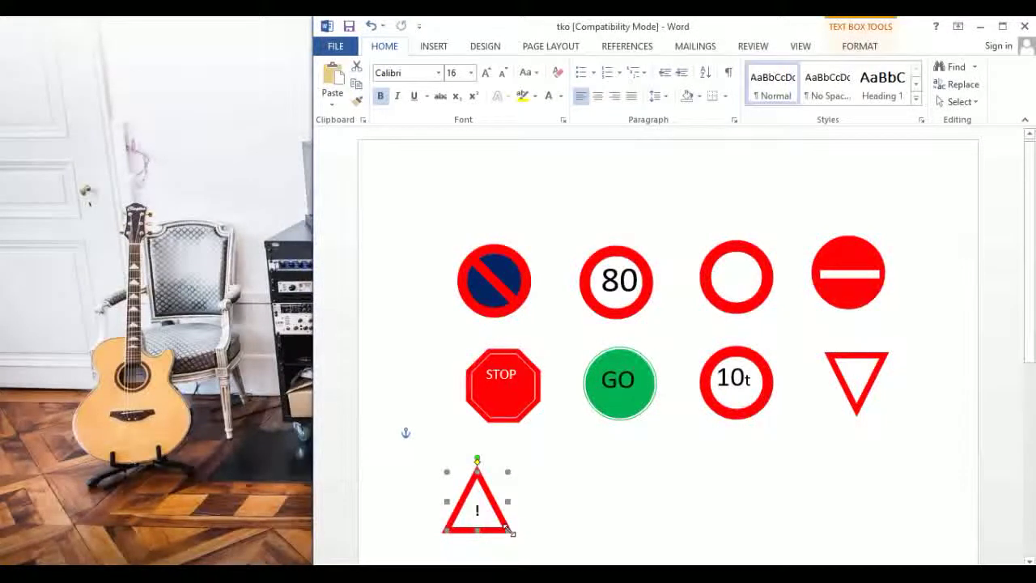
drag(503, 525, 505, 526)
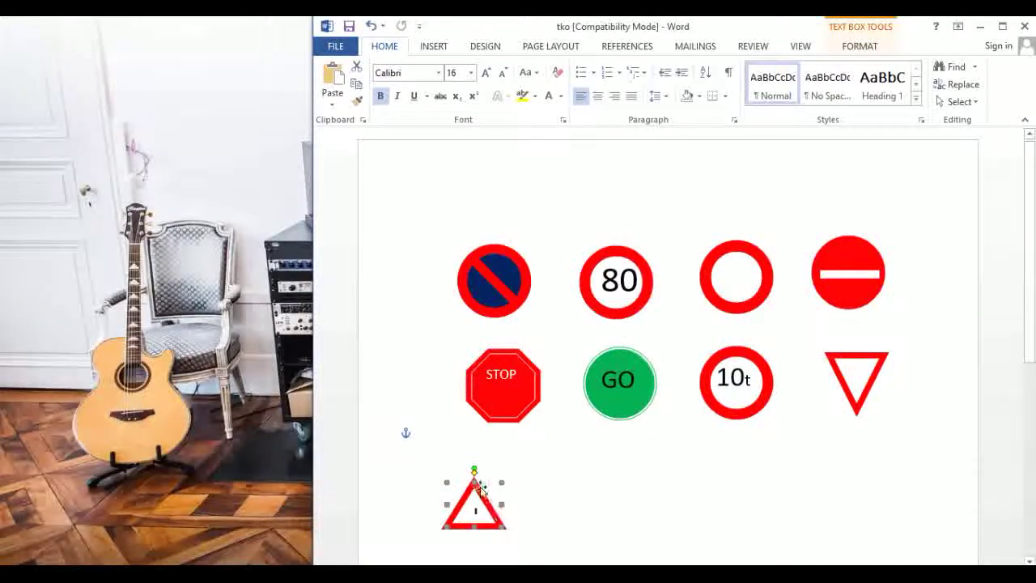
drag(474, 468, 473, 471)
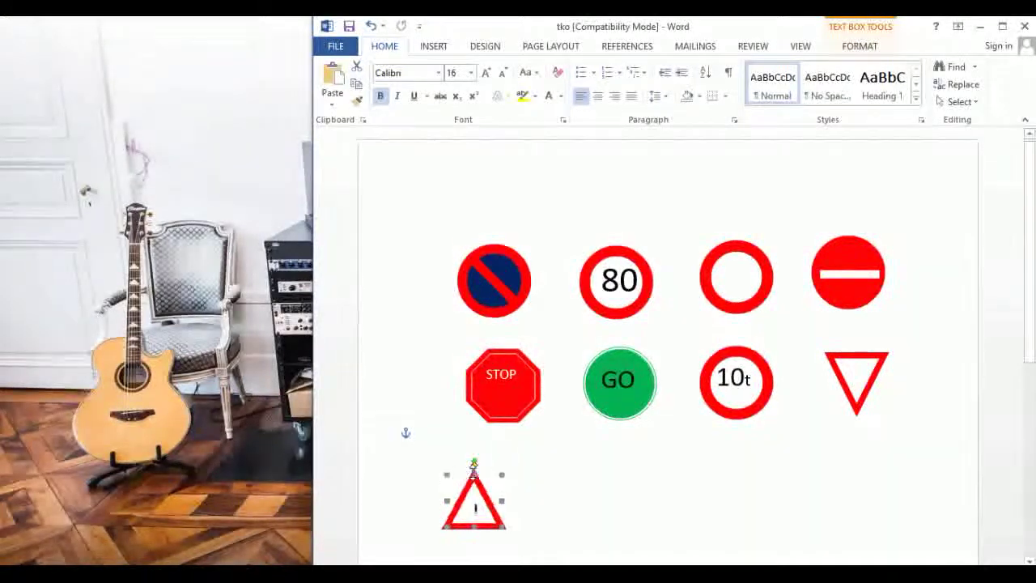
click(560, 526)
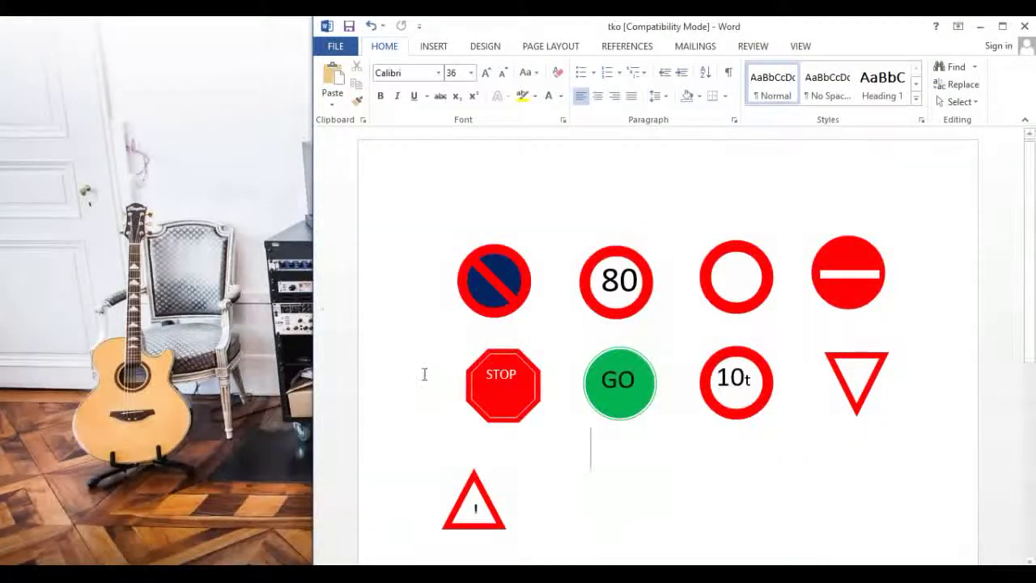
click(434, 46)
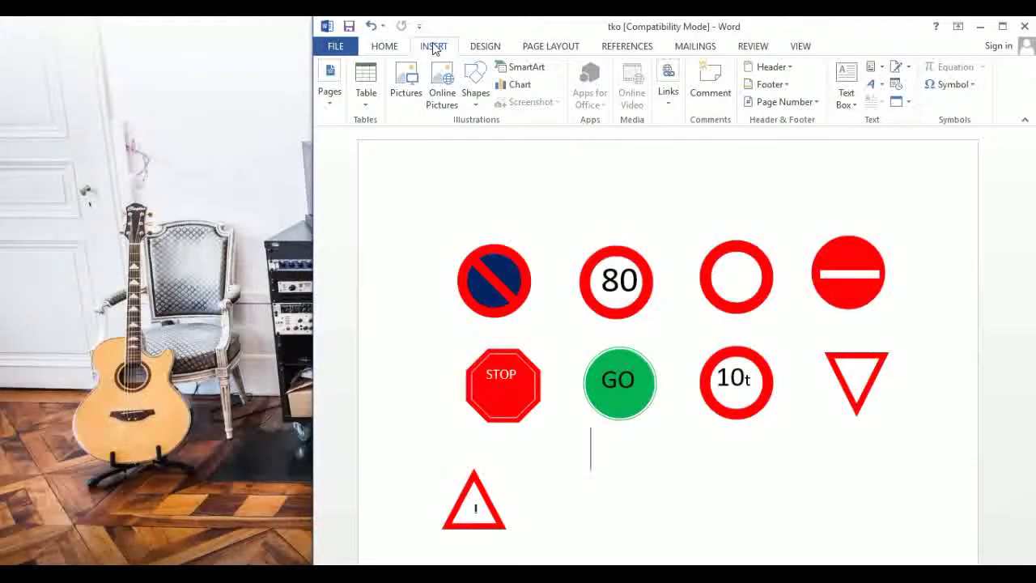
Draw a Donut shape below the GO sign and thin its band to nearly a single line
click(475, 109)
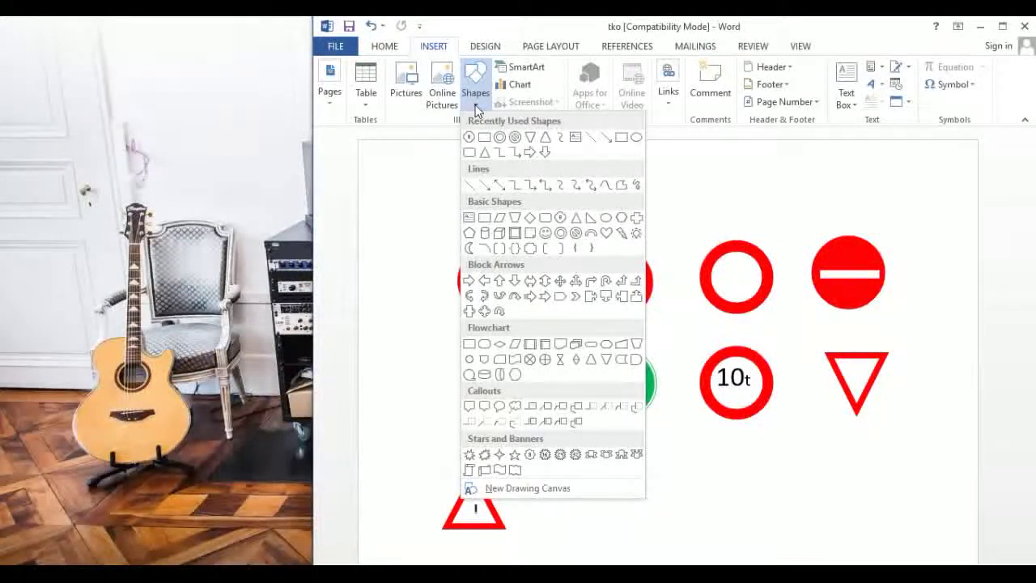
click(490, 138)
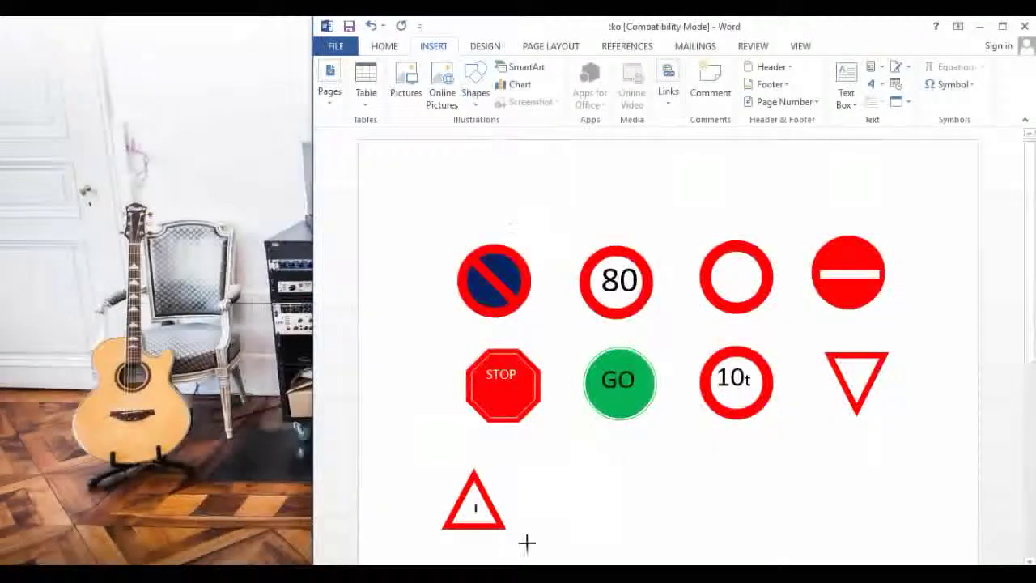
drag(555, 480, 628, 553)
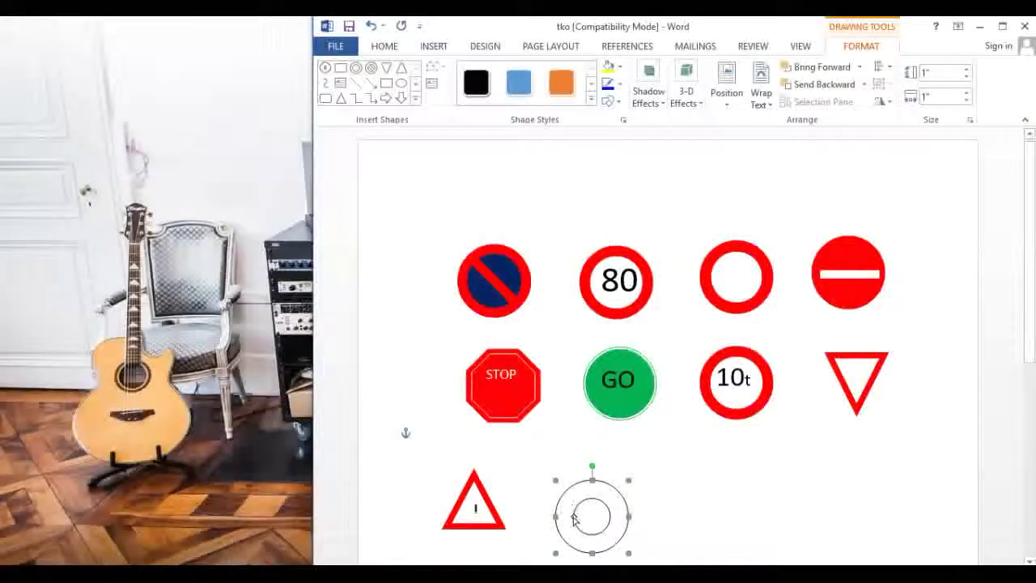
drag(564, 515, 574, 465)
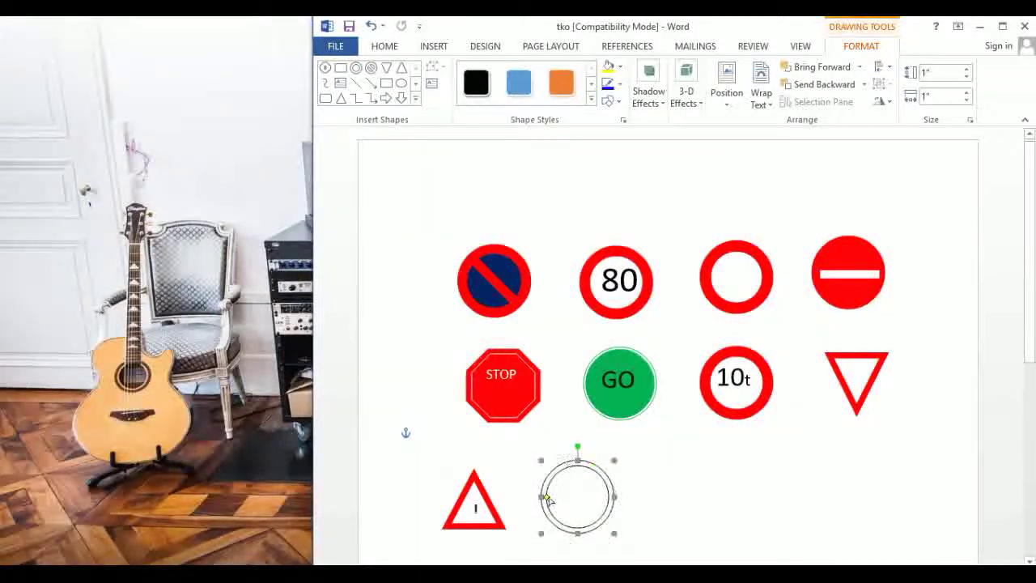
drag(547, 499, 547, 500)
Open the Format AutoShape dialog for the thin ring
click(561, 499)
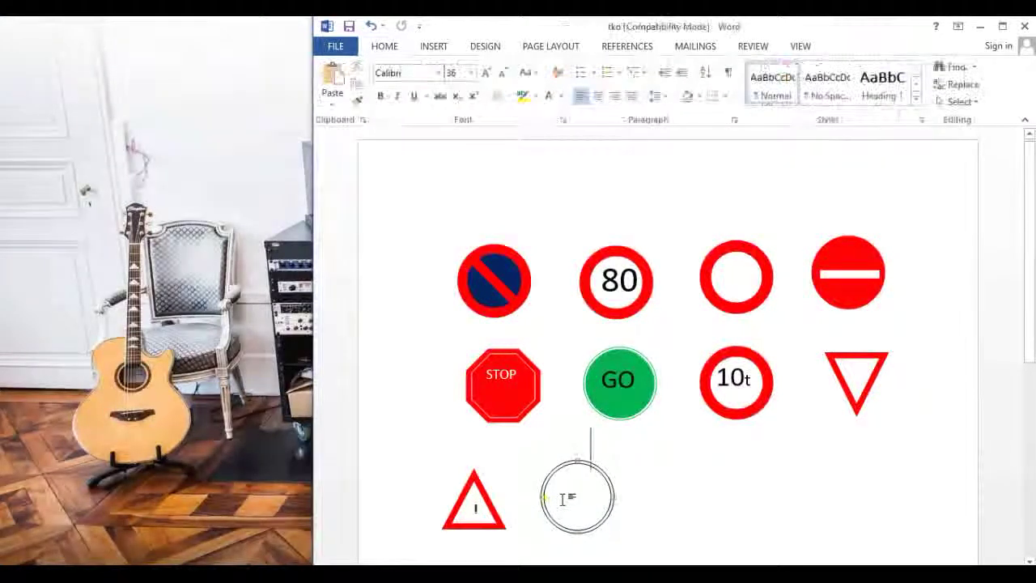
click(581, 474)
right_click(578, 463)
click(654, 416)
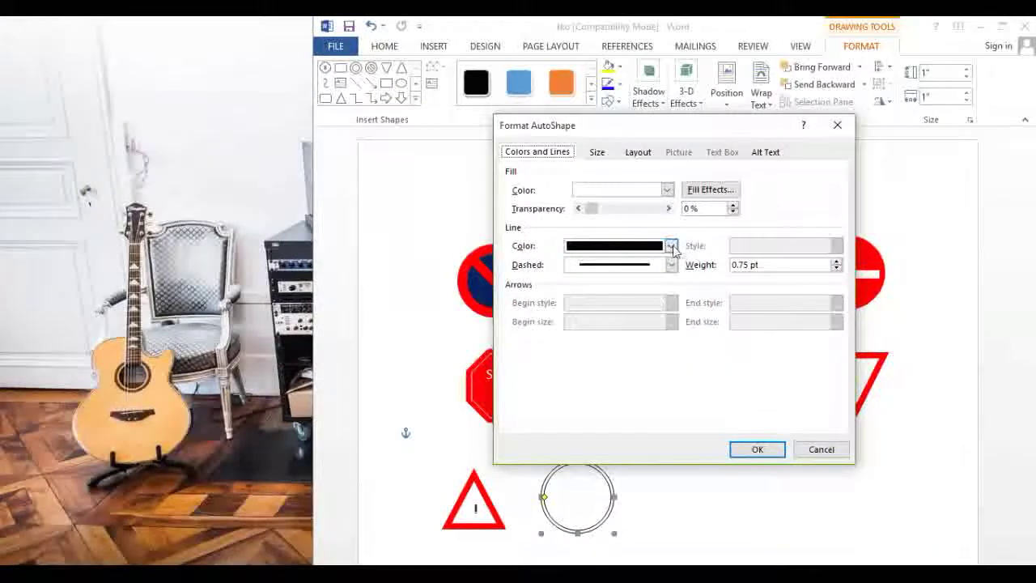
Set the ring's line colour and fill colour to blue in Format AutoShape
click(670, 246)
click(663, 363)
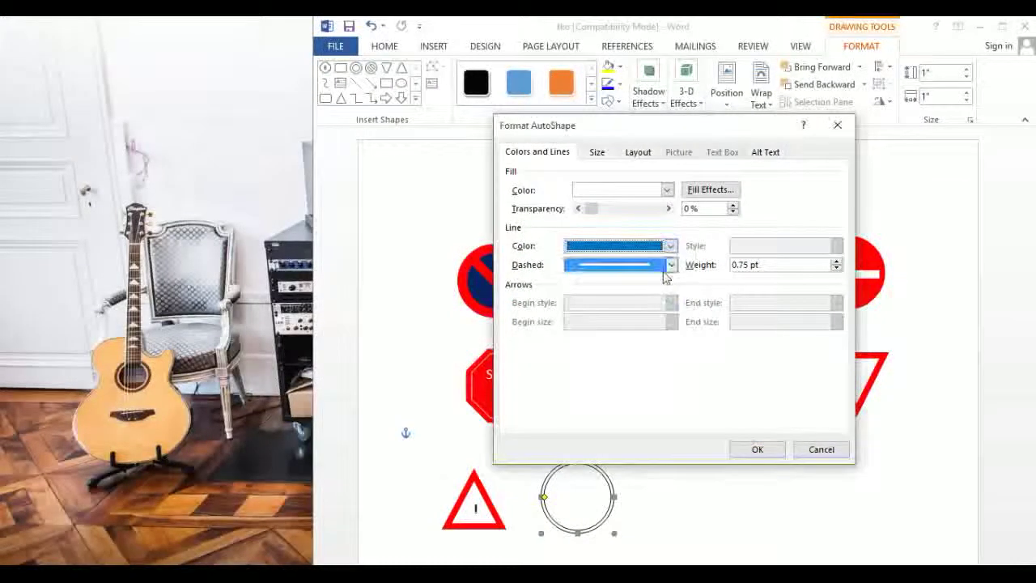
click(667, 189)
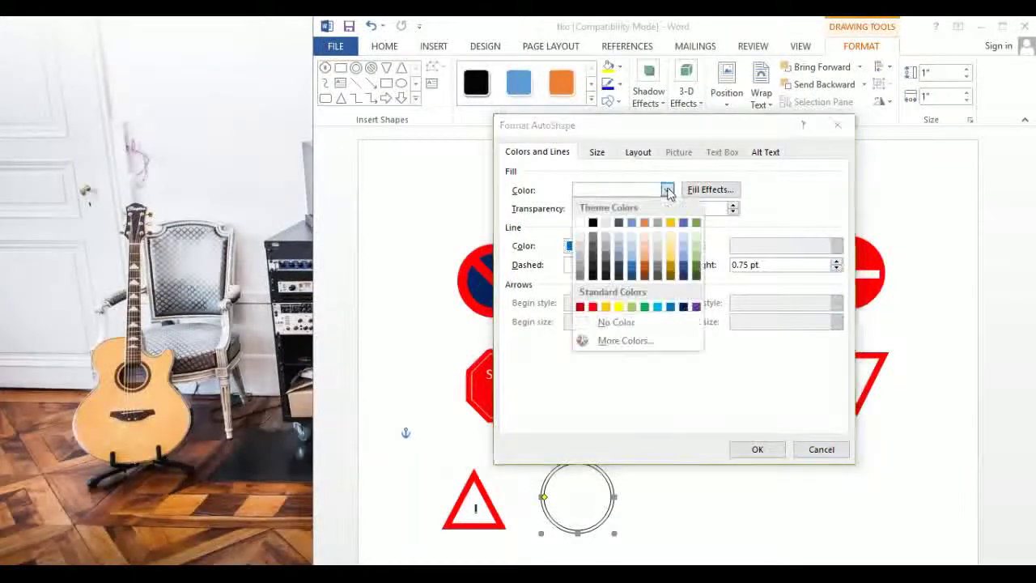
click(670, 307)
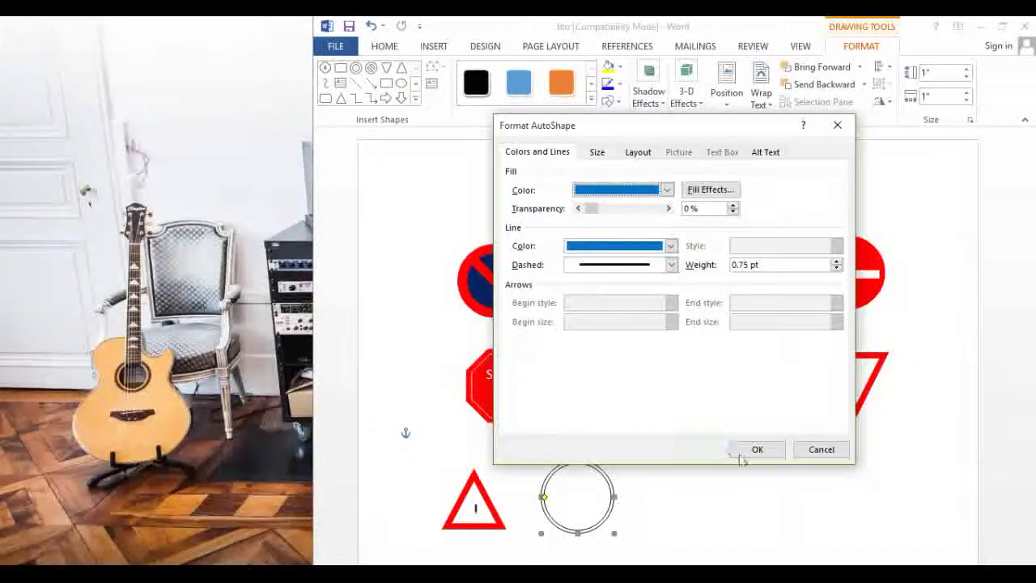
click(756, 449)
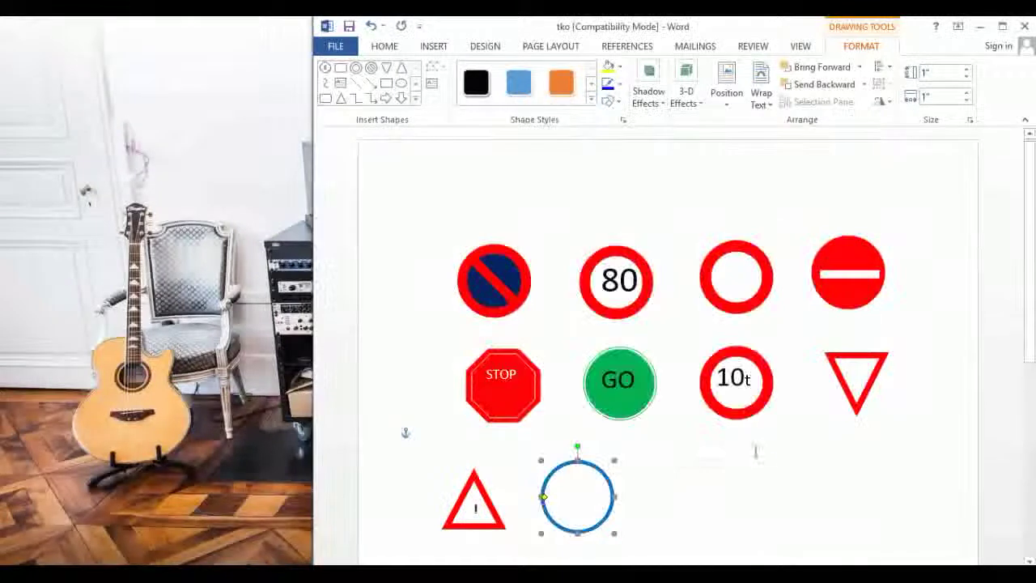
Reformat the ring to change its fill colour to white
right_click(606, 483)
click(670, 429)
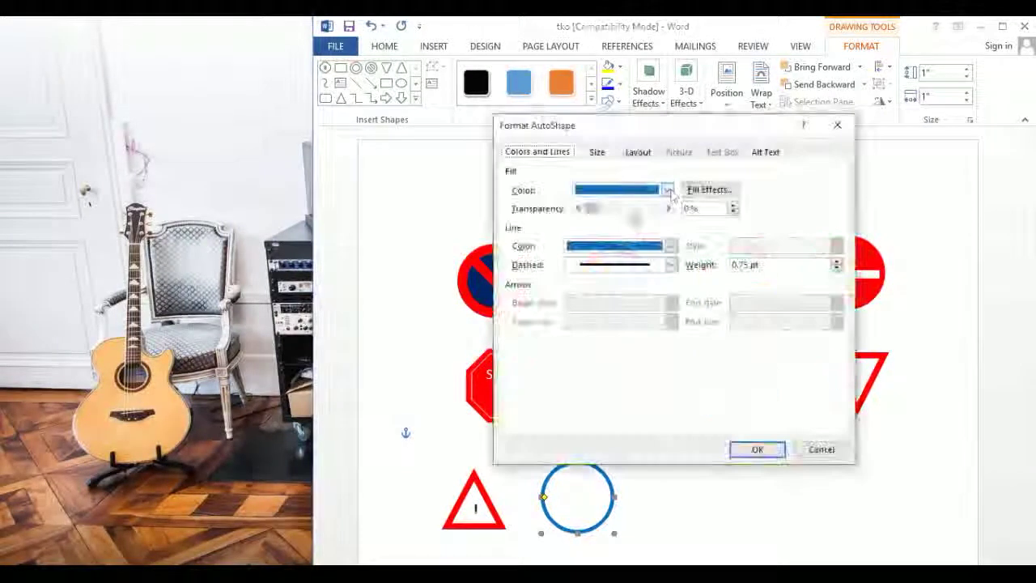
click(667, 190)
click(579, 222)
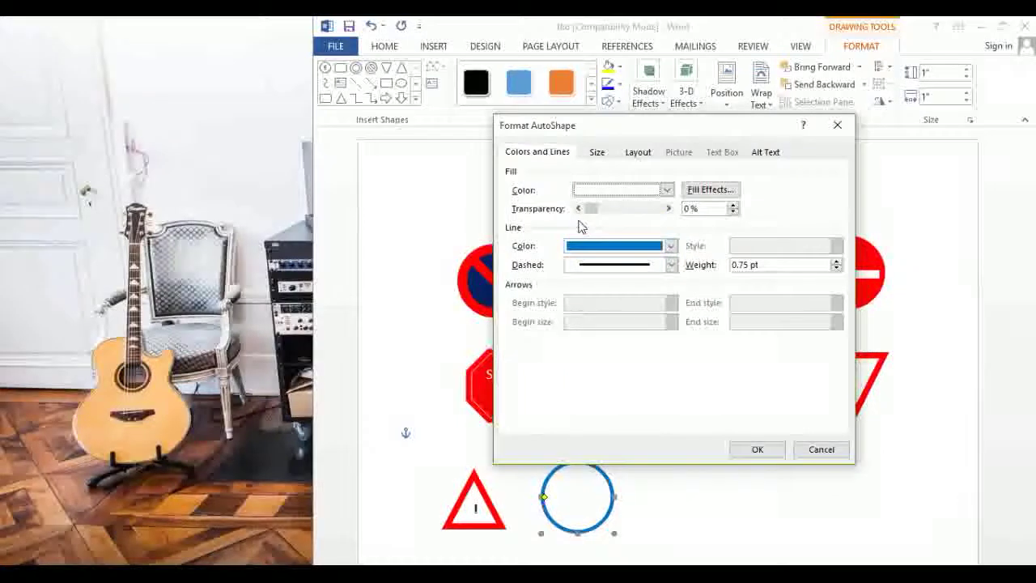
click(757, 449)
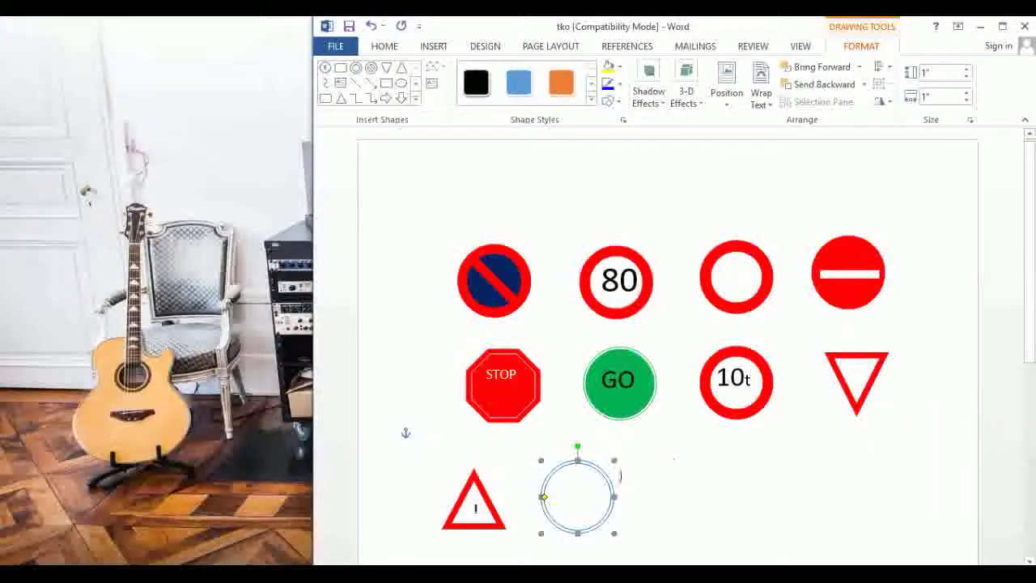
click(570, 226)
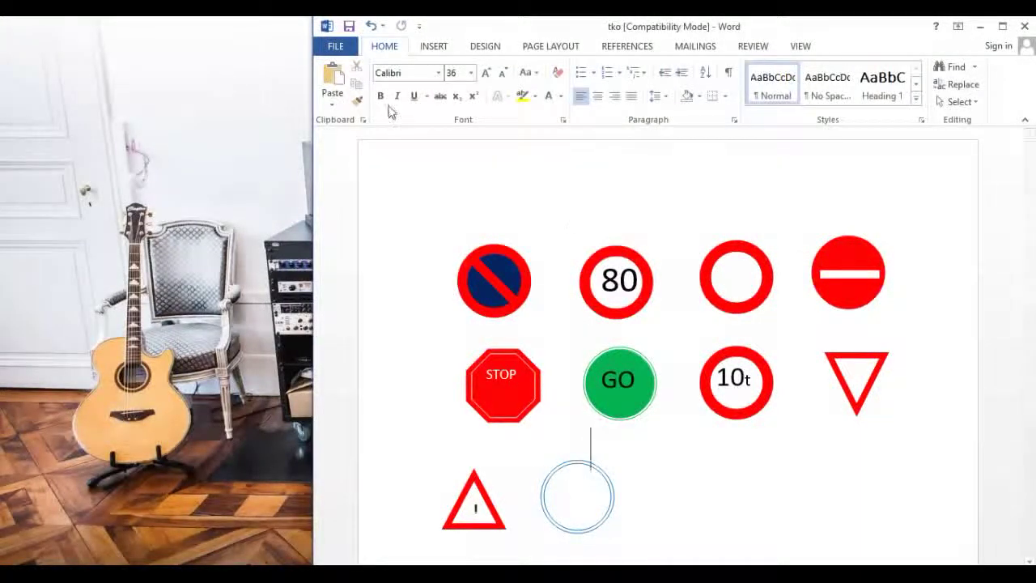
click(433, 46)
Insert an Oval, resize it to about 0.9" × 0.93" inside the ring, and open Format AutoShape
click(477, 105)
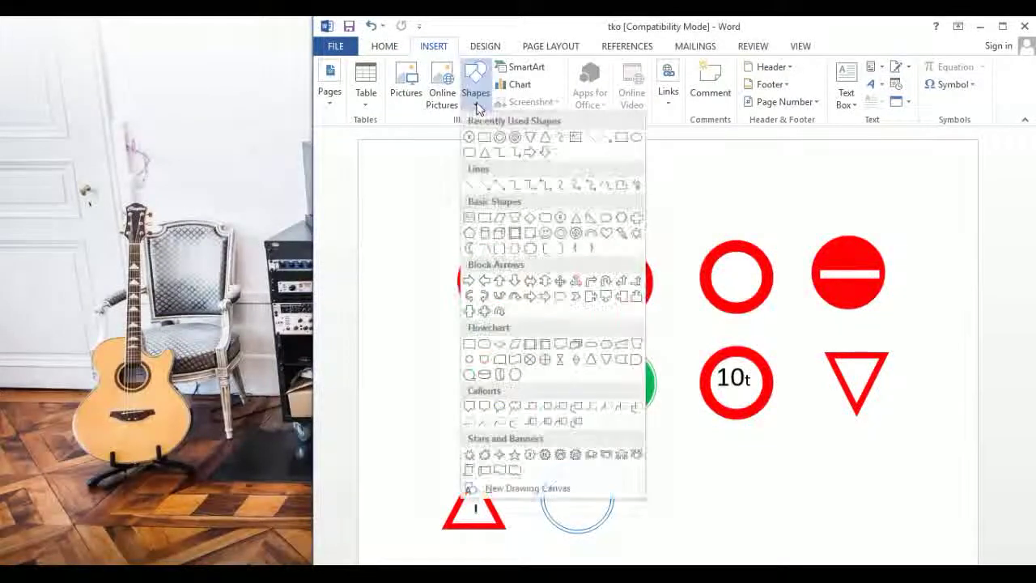
click(636, 137)
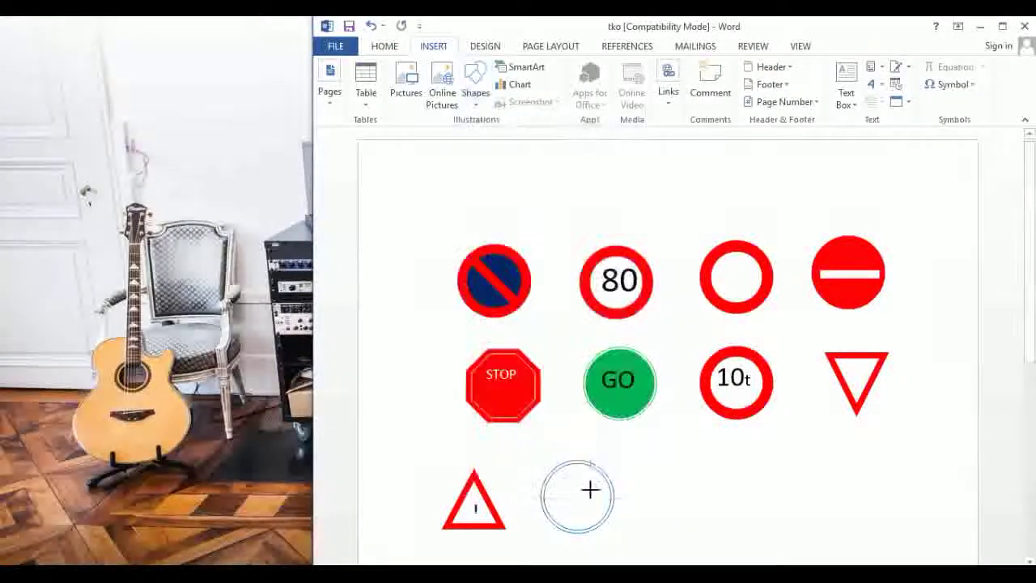
click(647, 487)
drag(649, 523, 657, 524)
mouse_move(689, 486)
mouse_down()
mouse_move(688, 496)
mouse_move(602, 491)
mouse_move(576, 464)
mouse_up()
drag(605, 495, 611, 496)
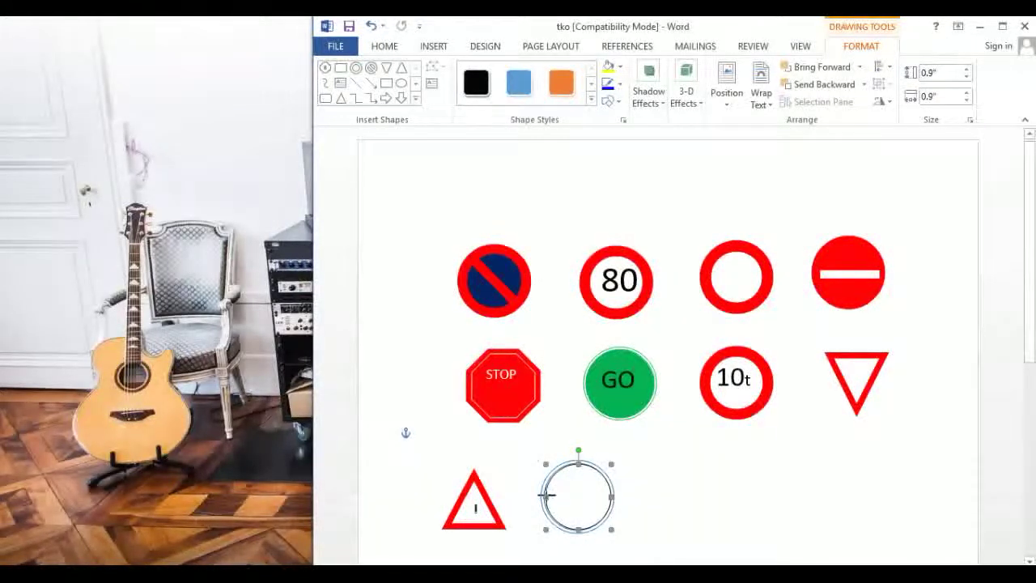
drag(545, 496, 547, 496)
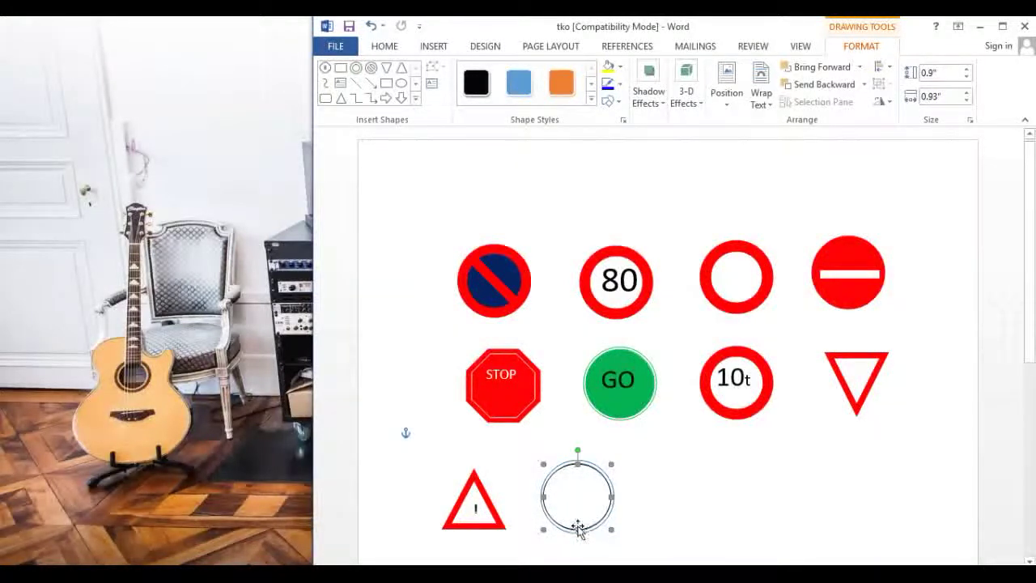
right_click(574, 486)
click(653, 441)
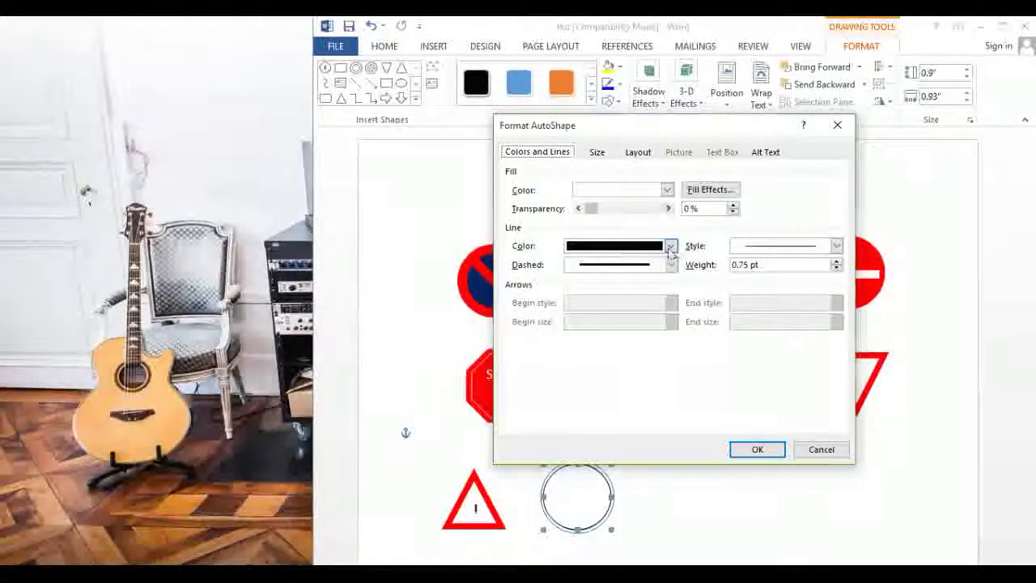
Set the circle's line colour and fill colour to standard Blue
click(670, 245)
click(665, 364)
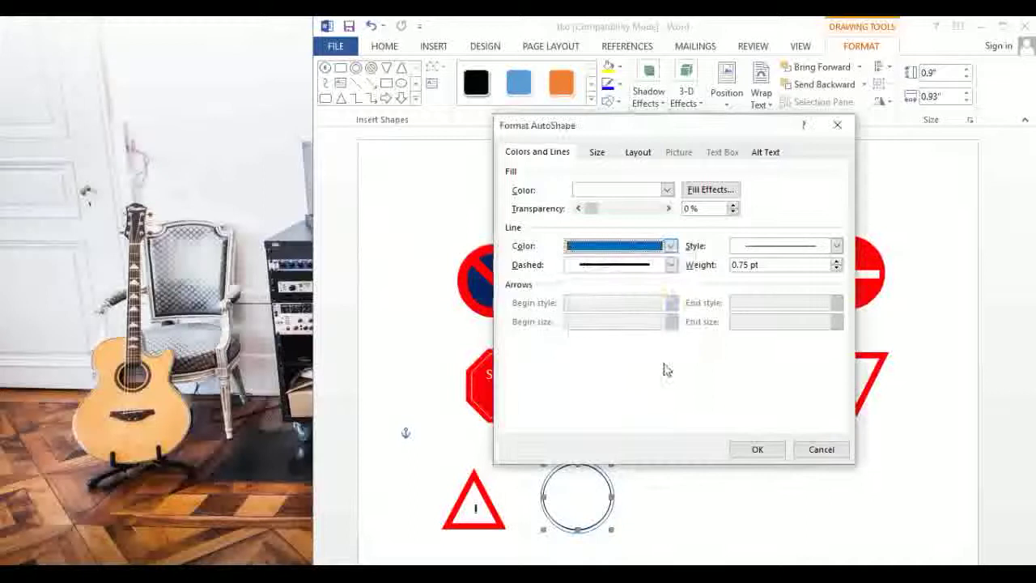
click(666, 189)
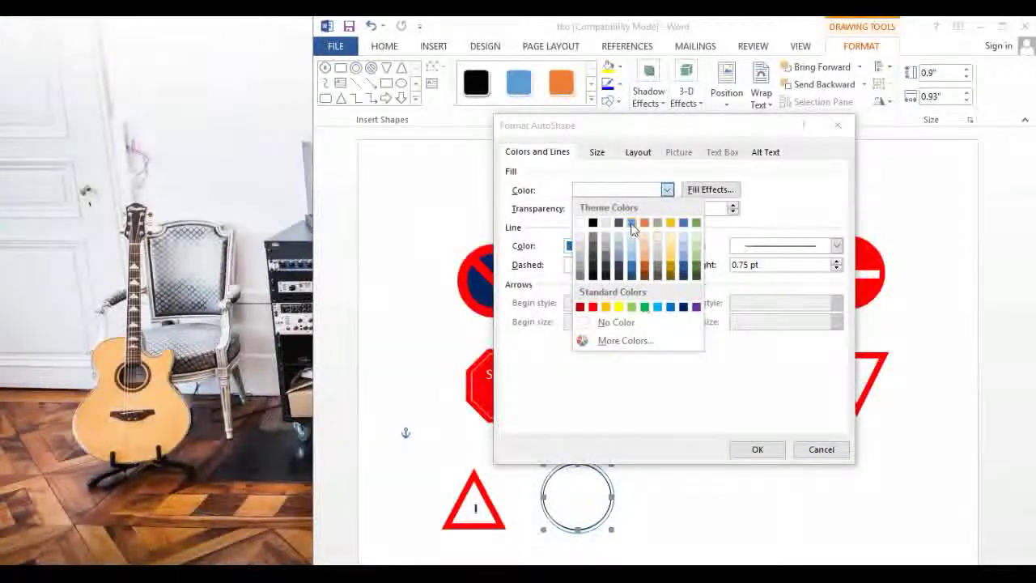
click(669, 307)
click(763, 451)
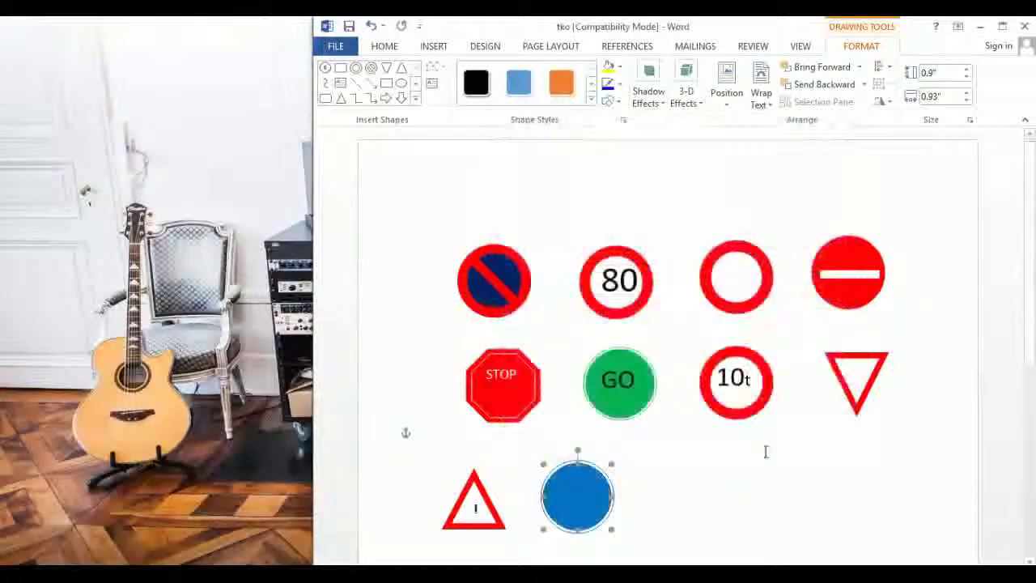
Make the blue circle able to hold text from its shortcut menu
right_click(571, 492)
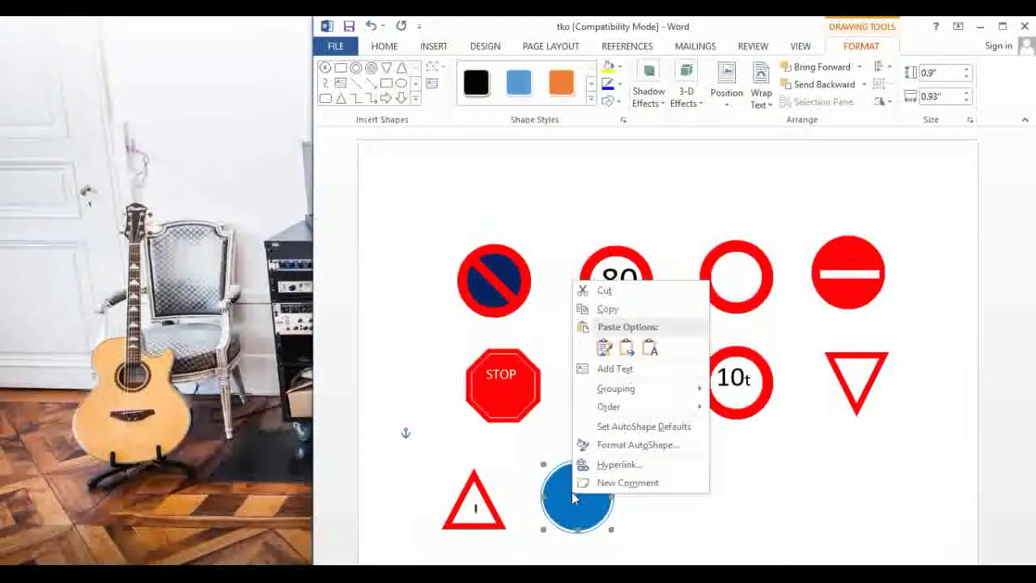
click(616, 369)
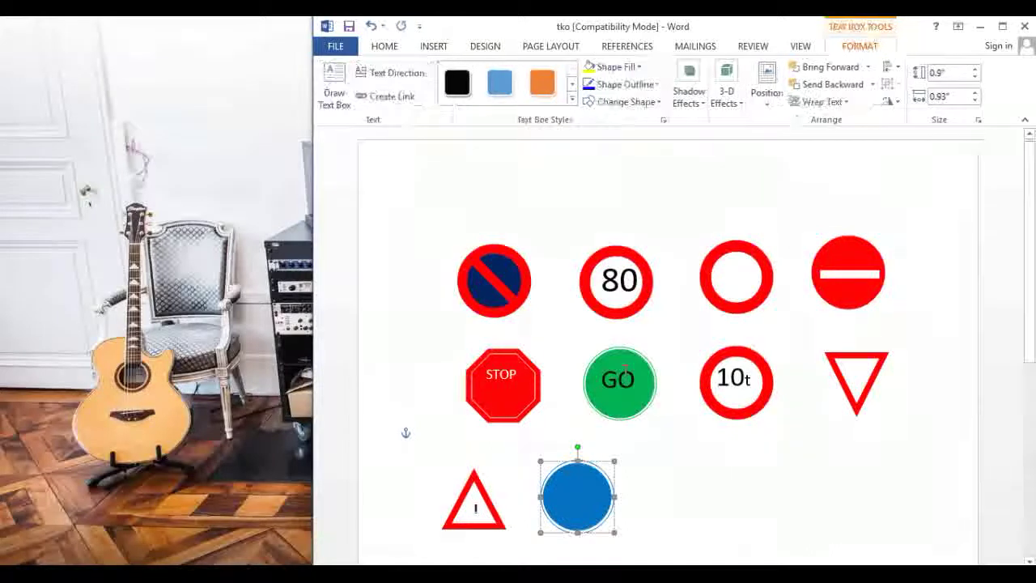
click(643, 503)
click(434, 47)
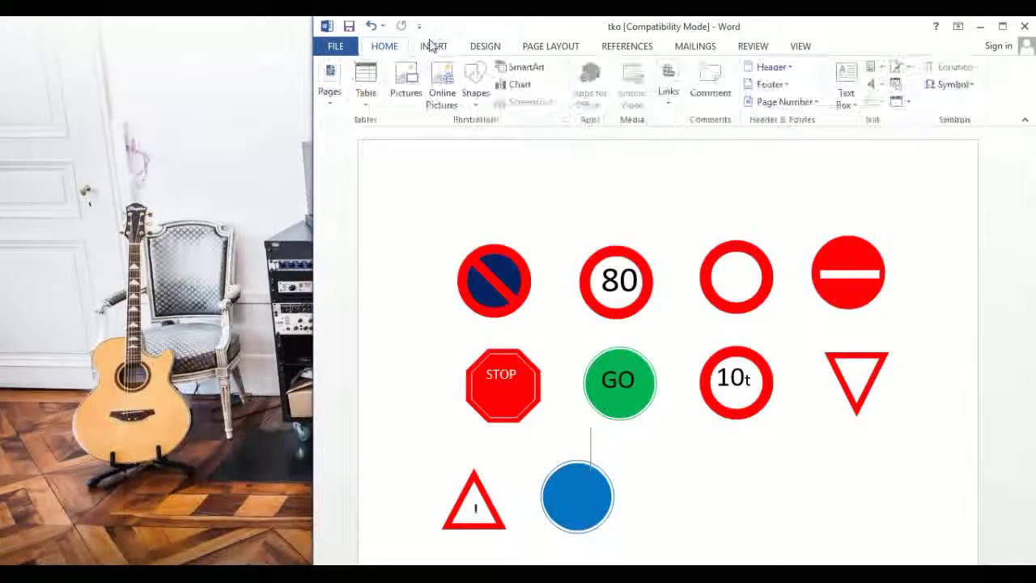
click(476, 89)
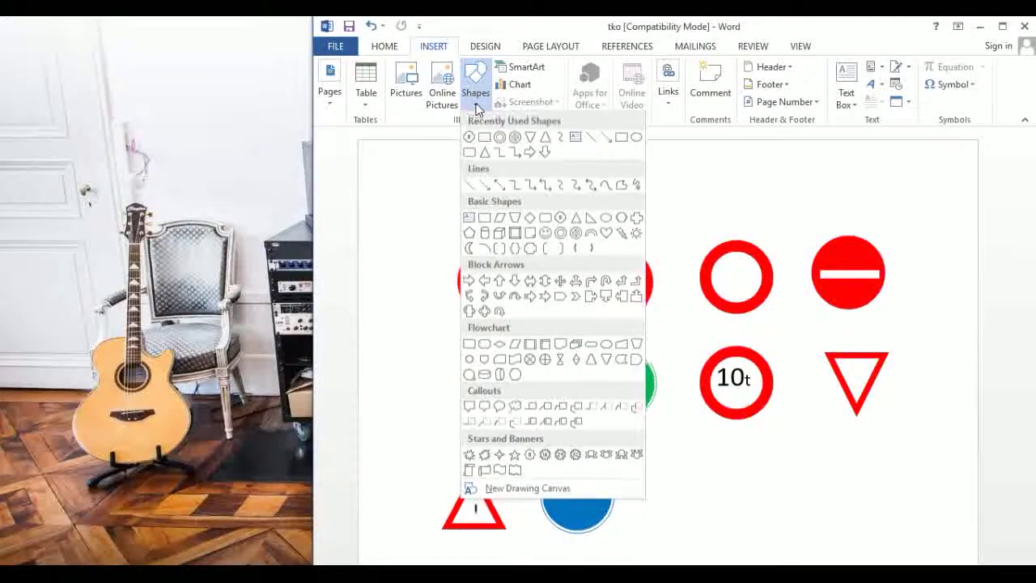
Draw a left-pointing block arrow across the middle of the blue disc
click(468, 280)
mouse_move(685, 491)
mouse_down()
mouse_move(766, 530)
mouse_move(746, 510)
mouse_move(575, 495)
mouse_up()
click(706, 508)
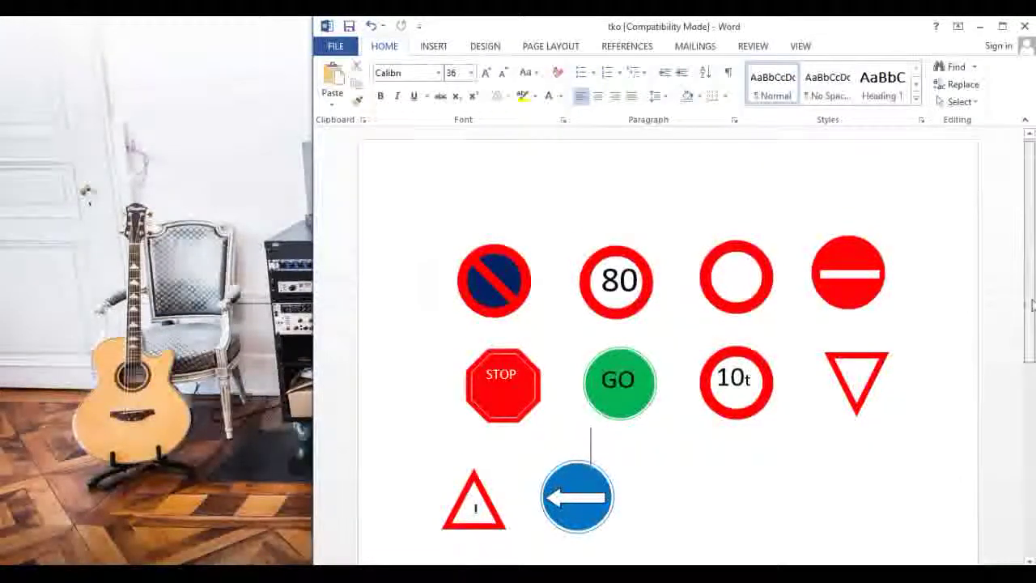
scroll(588, 150, down, 2)
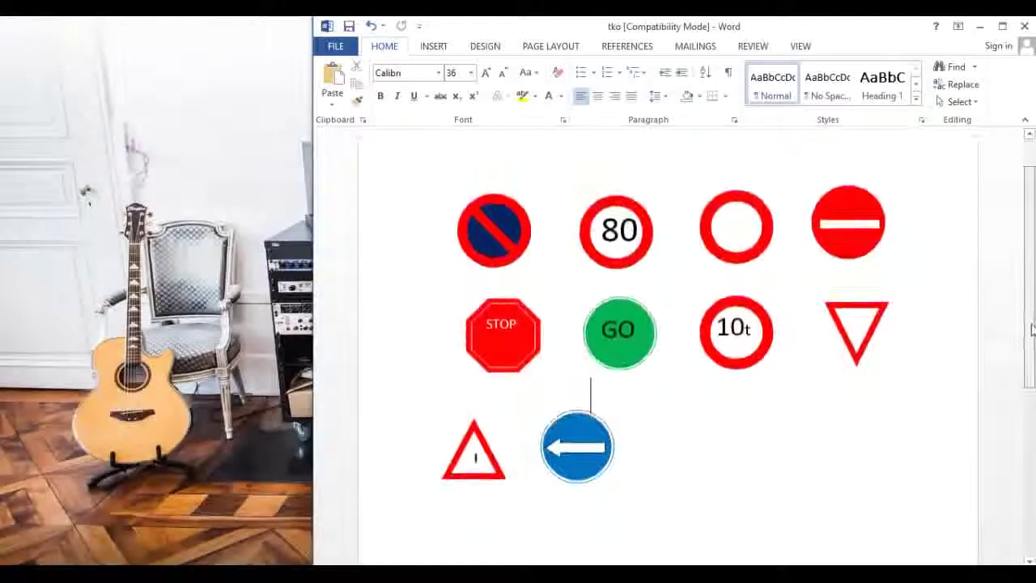
click(434, 46)
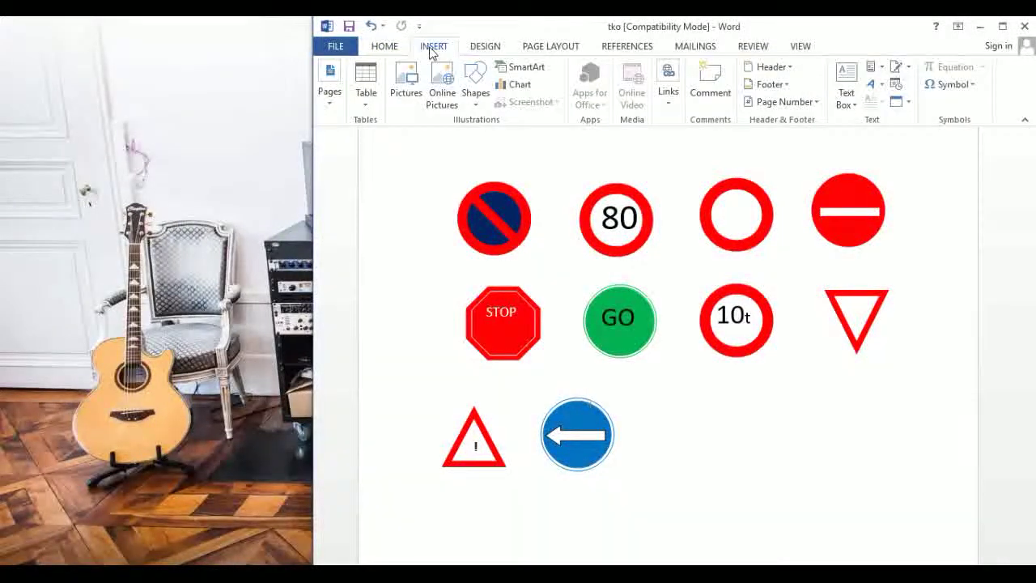
click(476, 105)
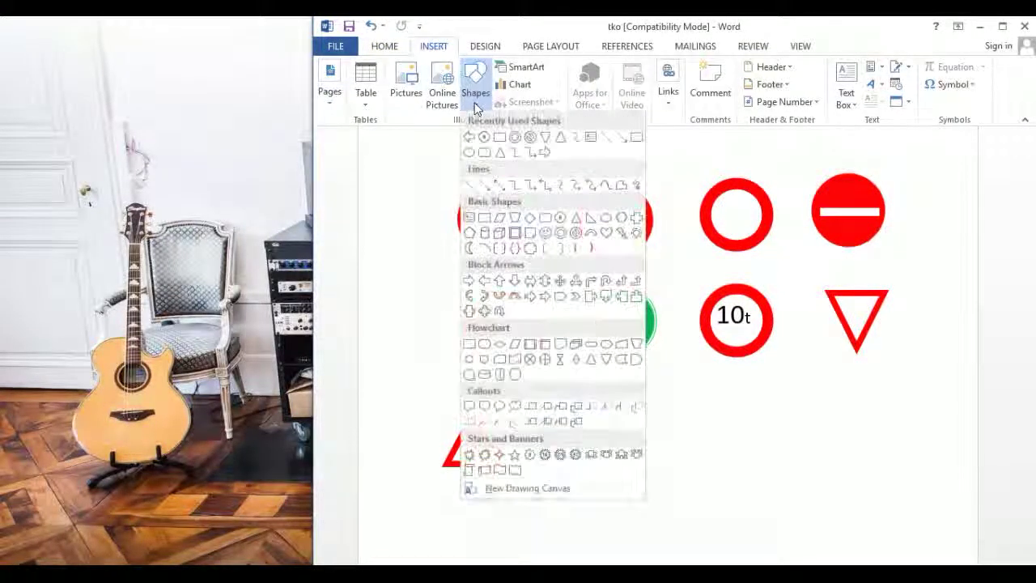
click(515, 137)
Draw a new Oval circle to the right of the blue arrow sign
drag(591, 364, 590, 401)
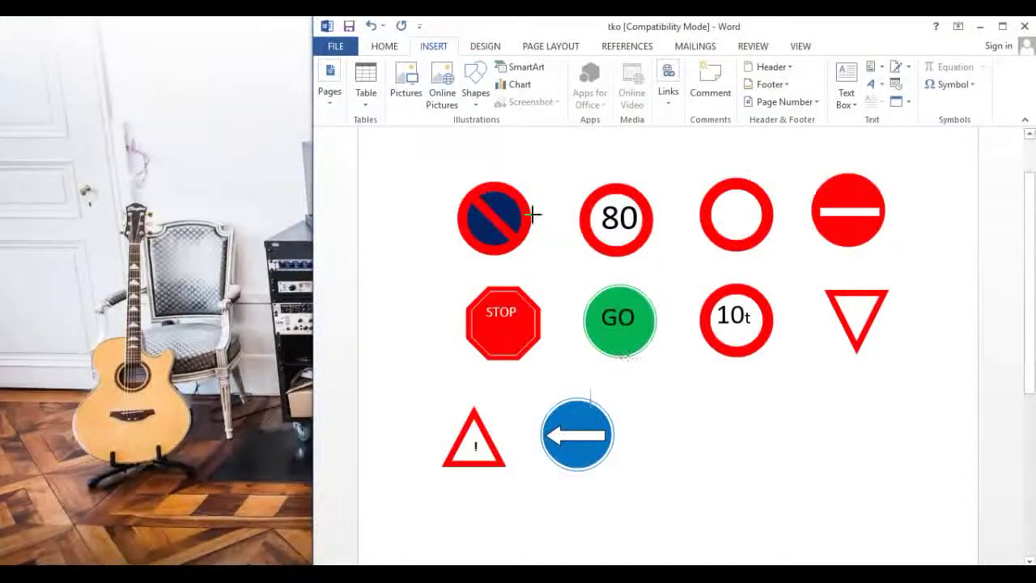
click(478, 106)
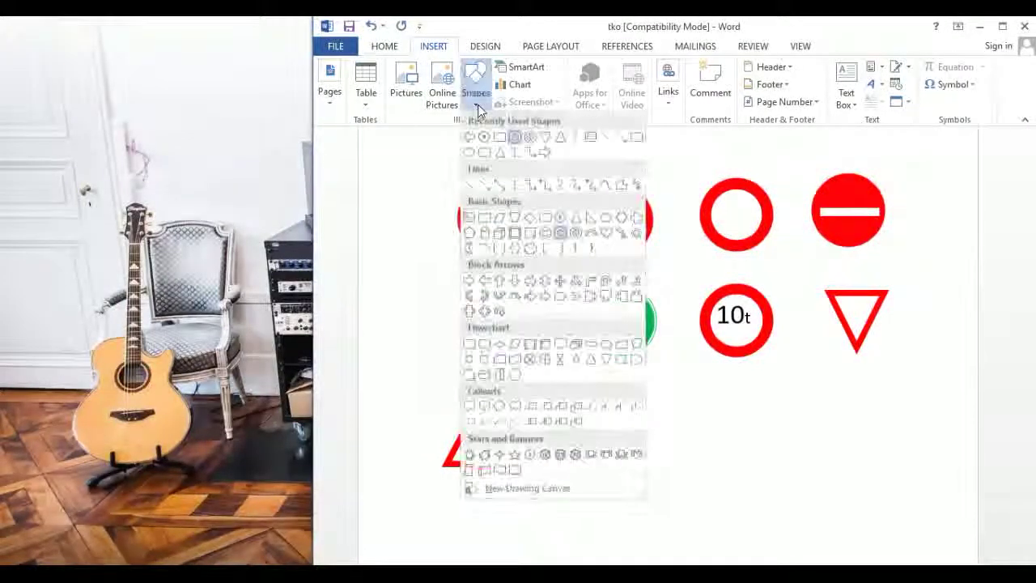
click(471, 153)
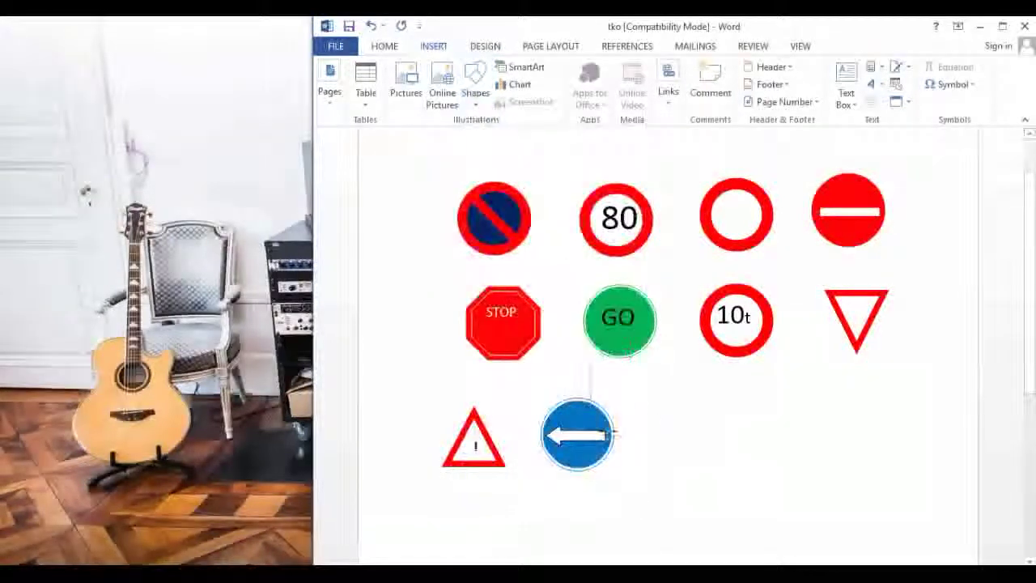
drag(650, 417, 723, 490)
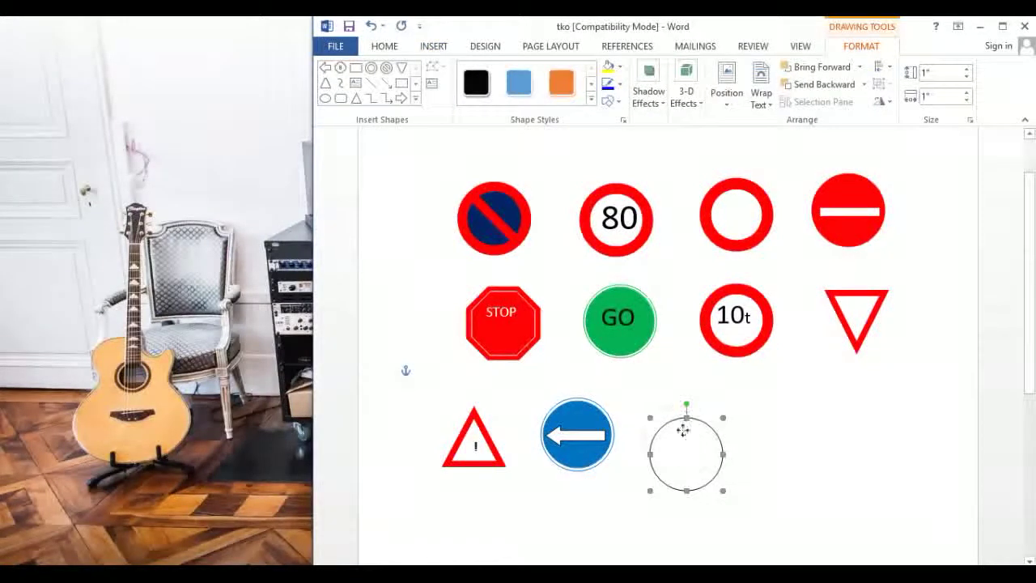
drag(686, 440, 675, 414)
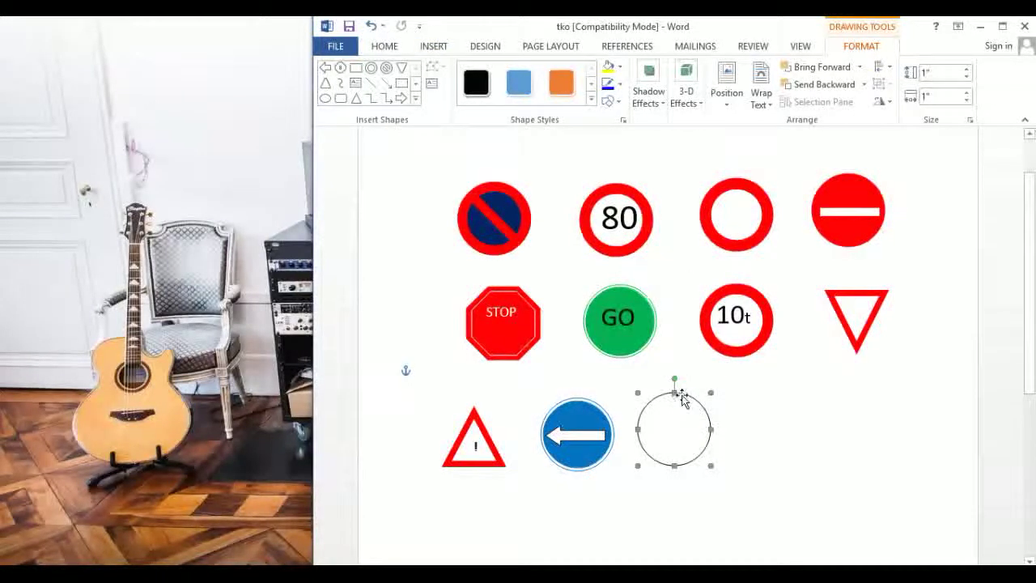
Change the new circle's line colour to blue in Format AutoShape
right_click(682, 400)
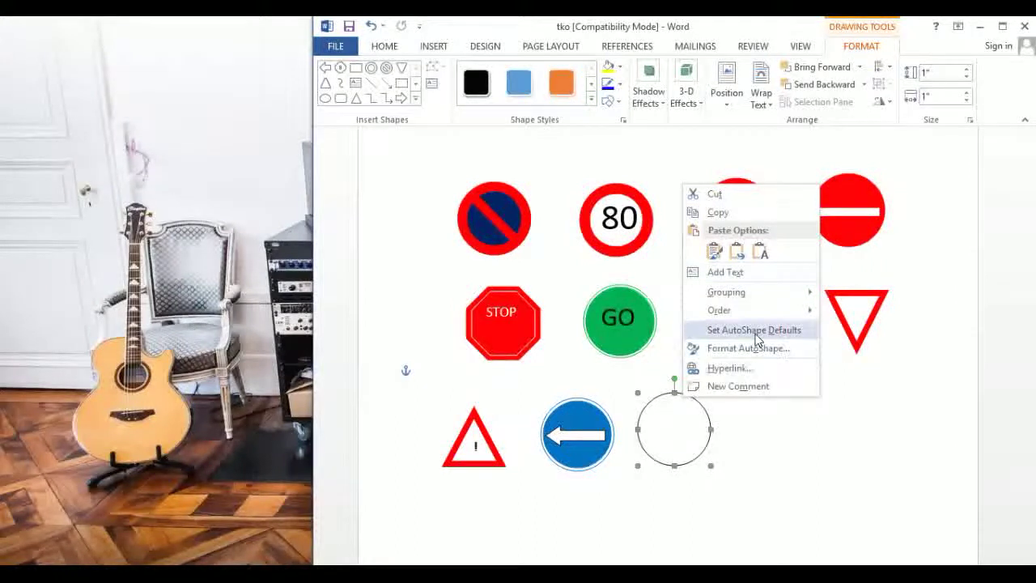
click(746, 348)
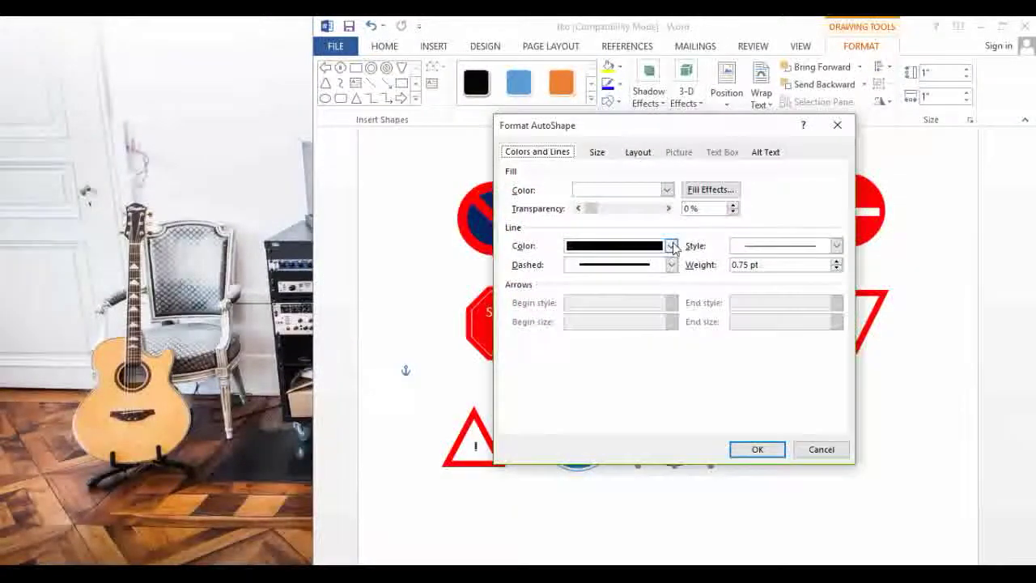
click(671, 246)
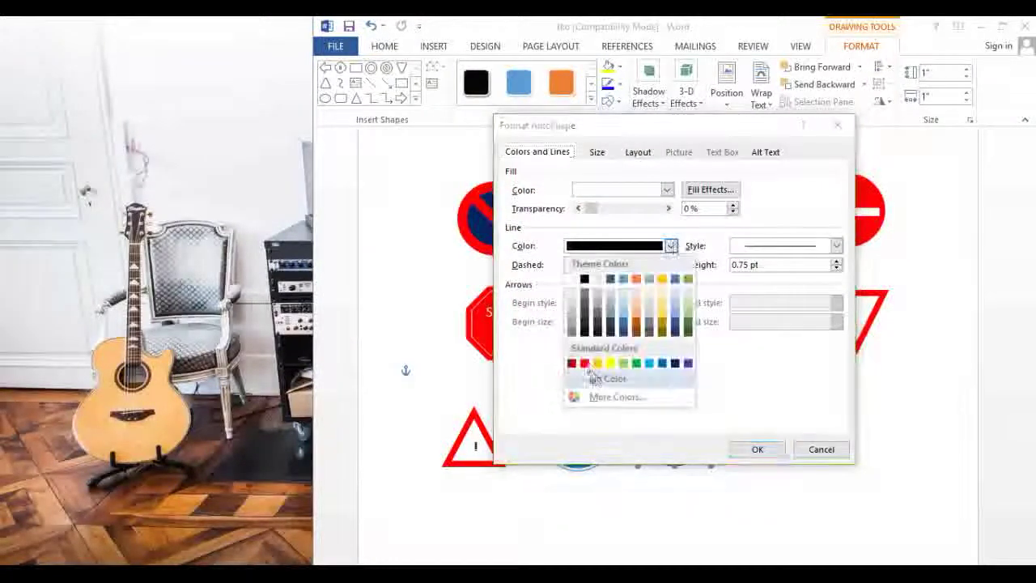
click(662, 363)
click(763, 452)
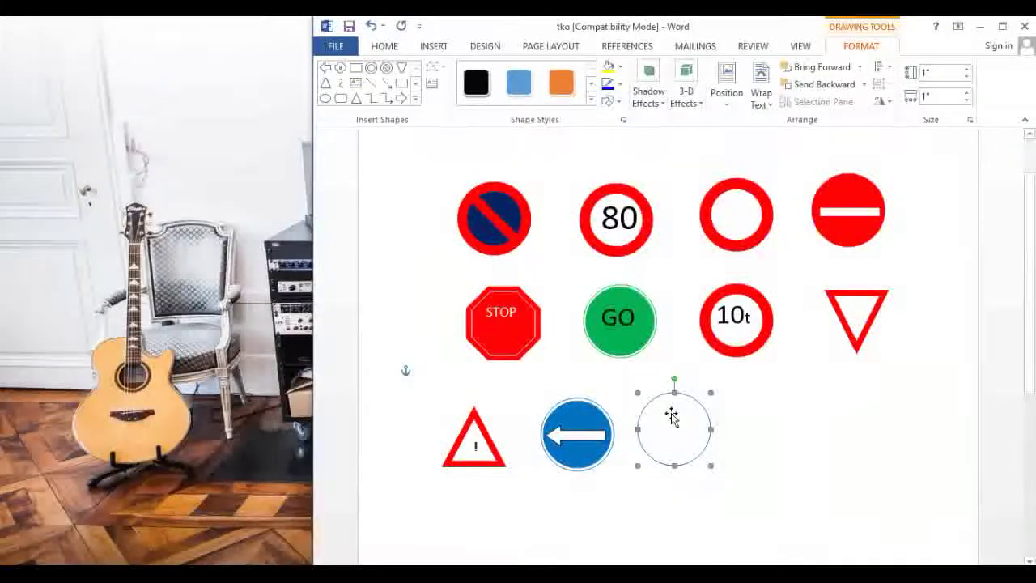
click(433, 47)
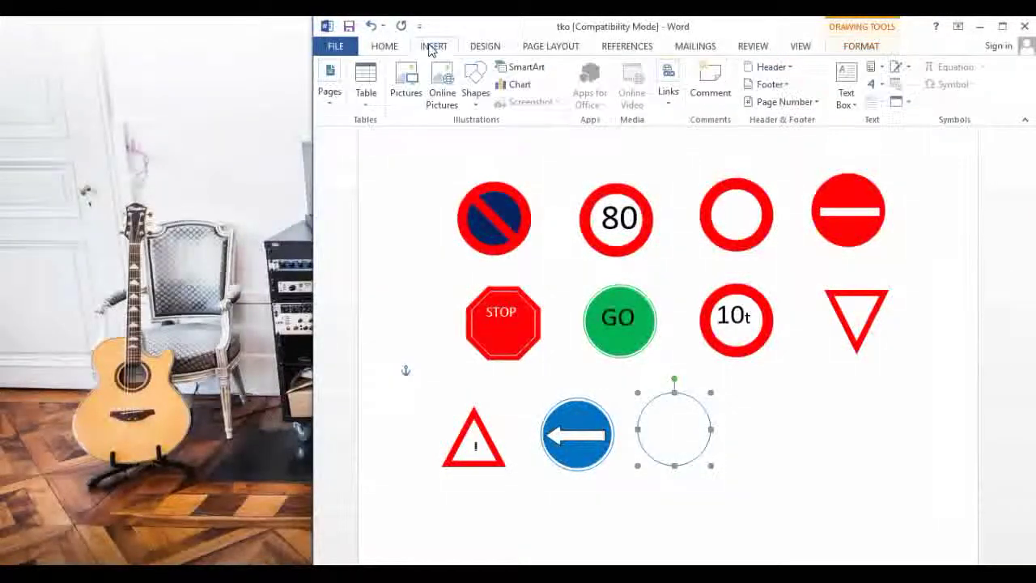
Insert another Oval at the lower right and narrow and shorten it into an ellipse
click(488, 94)
click(552, 453)
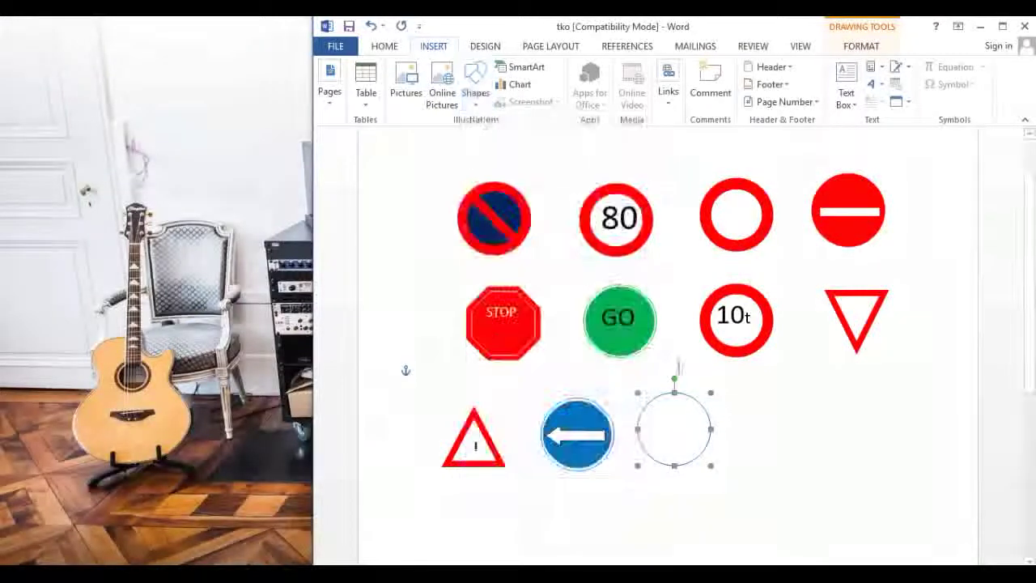
click(752, 460)
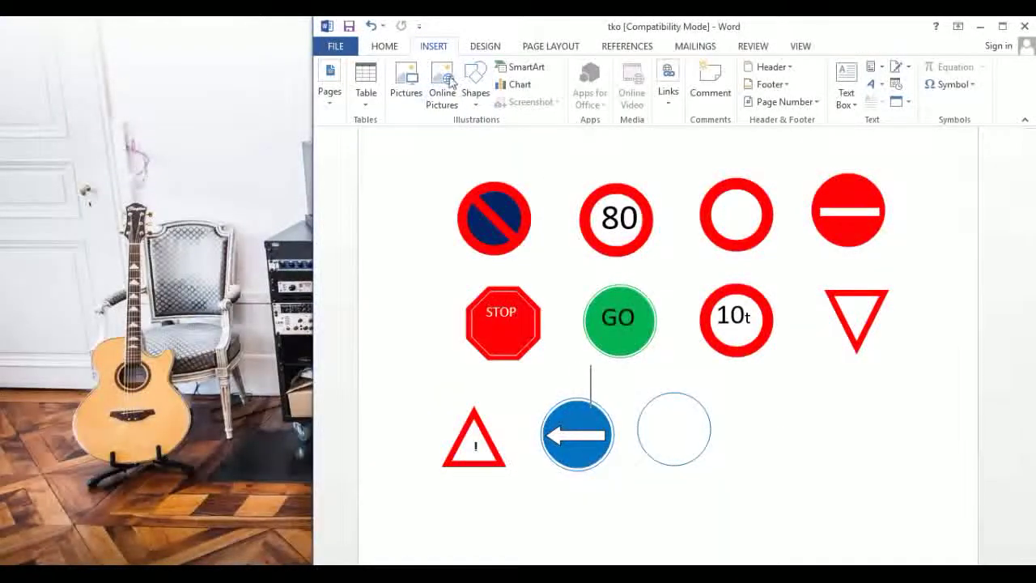
click(475, 87)
click(472, 138)
click(800, 455)
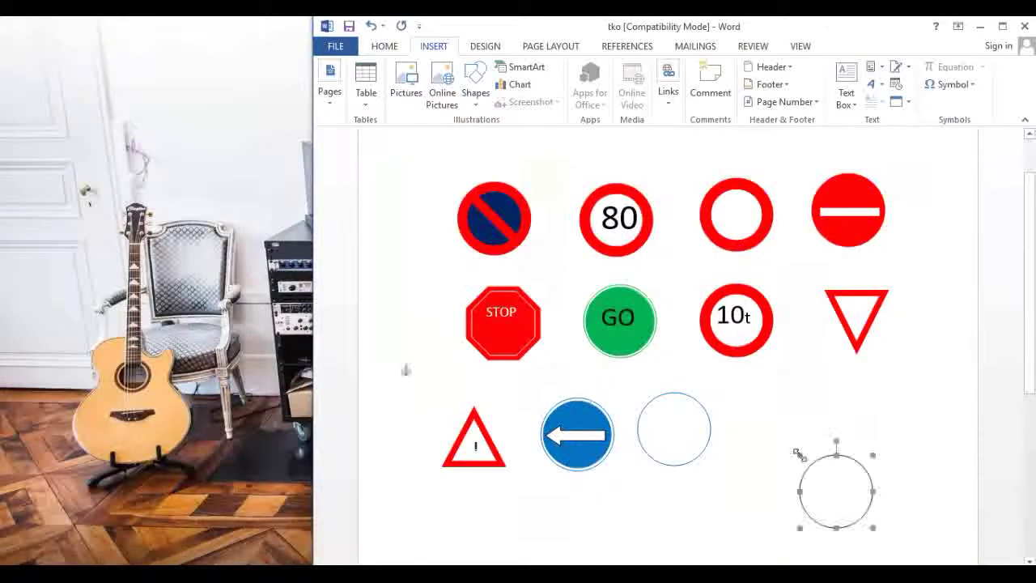
drag(810, 490, 809, 489)
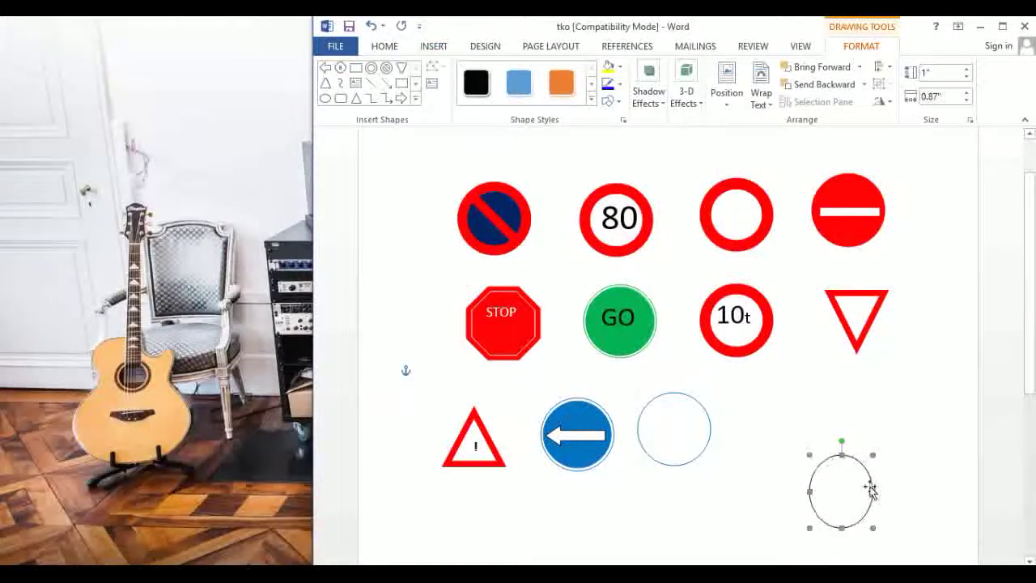
drag(872, 491, 869, 491)
drag(839, 455, 839, 462)
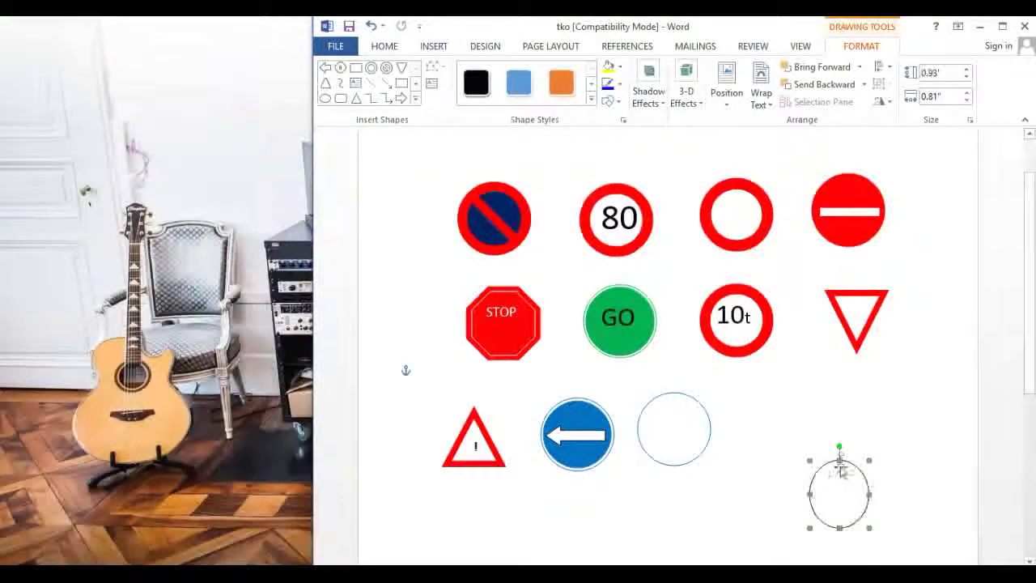
Move the ellipse beside the blue arrow sign and size it to about 0.91" × 0.9"
mouse_move(690, 420)
mouse_down()
mouse_move(674, 417)
mouse_move(673, 396)
mouse_up()
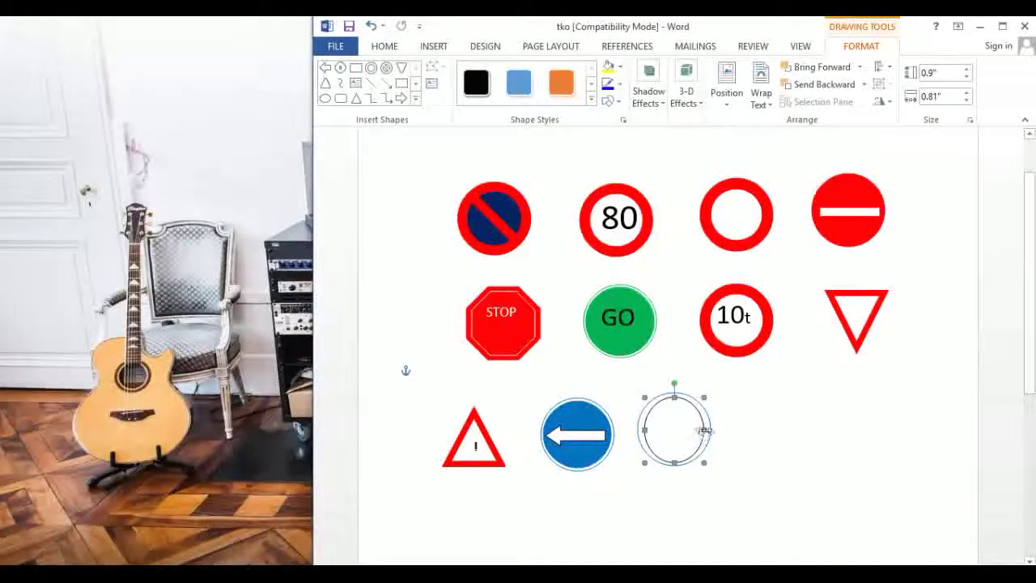
drag(706, 430, 710, 430)
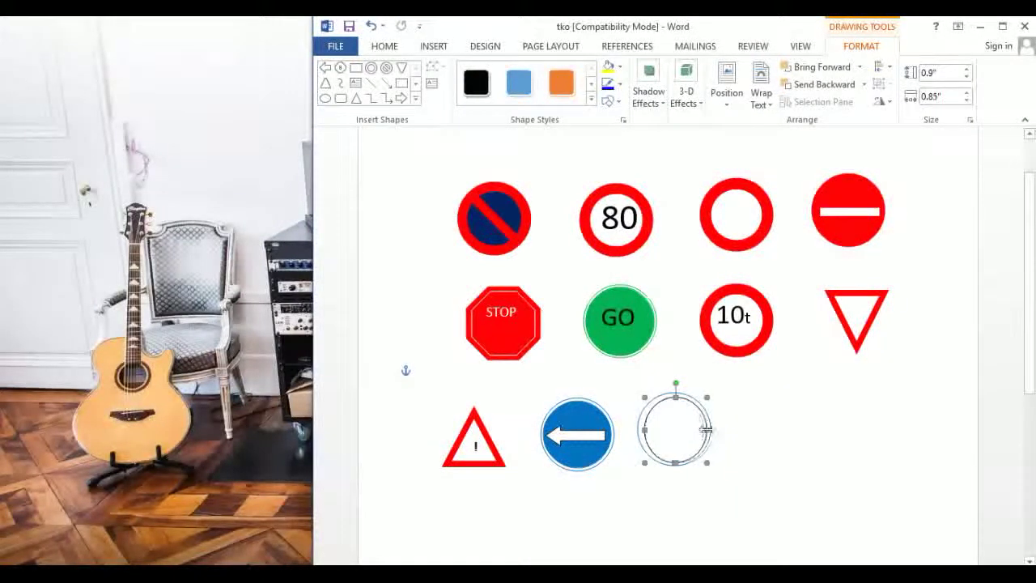
drag(643, 430, 640, 430)
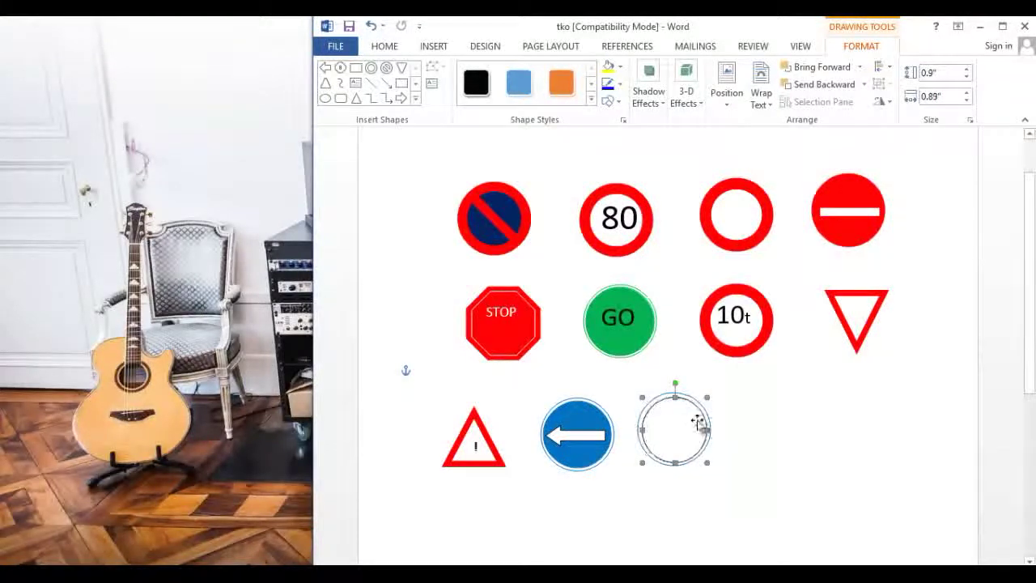
drag(674, 398, 674, 395)
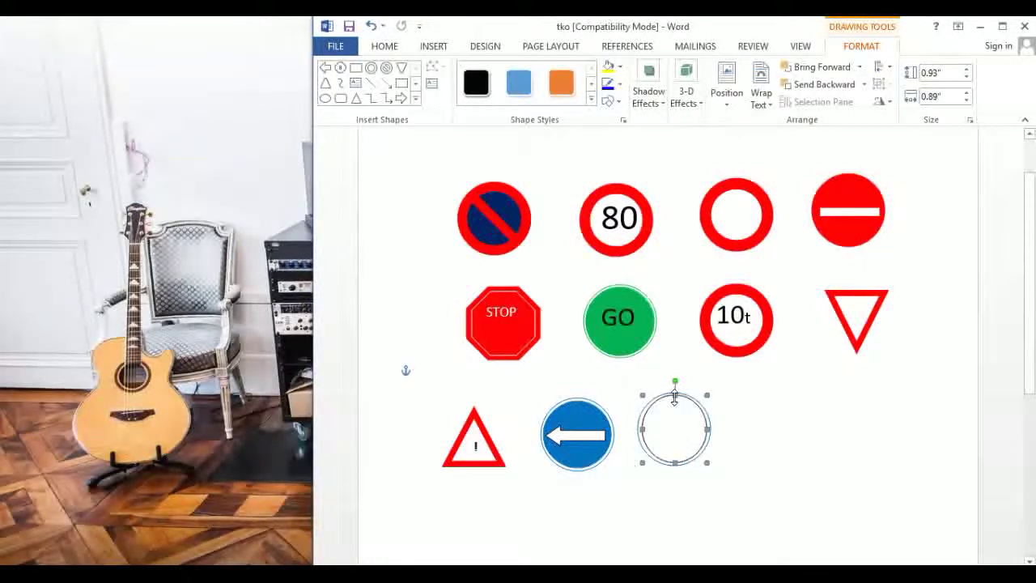
drag(640, 429, 647, 429)
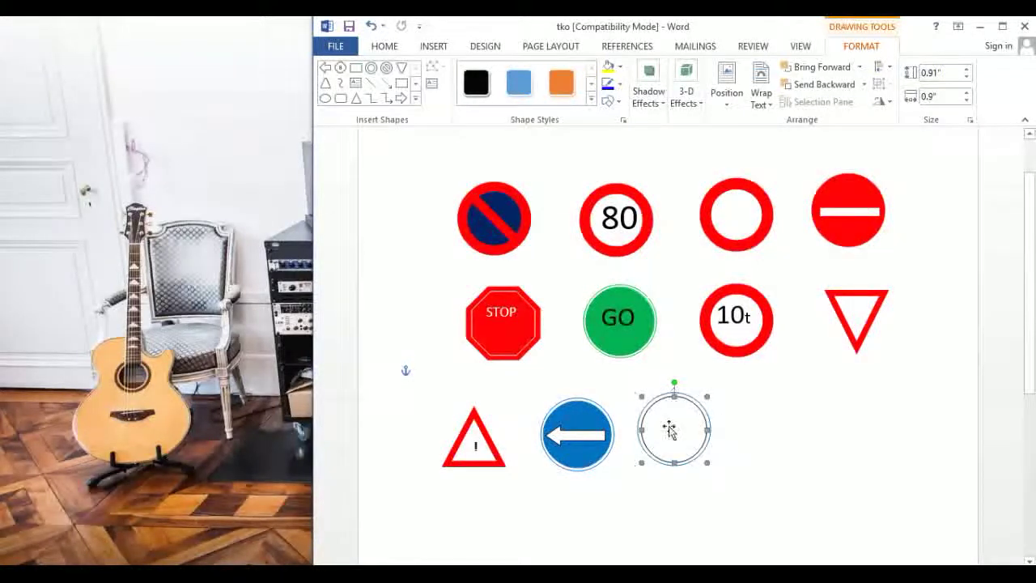
Give the new circle a blue outline and blue fill via Format AutoShape
right_click(668, 427)
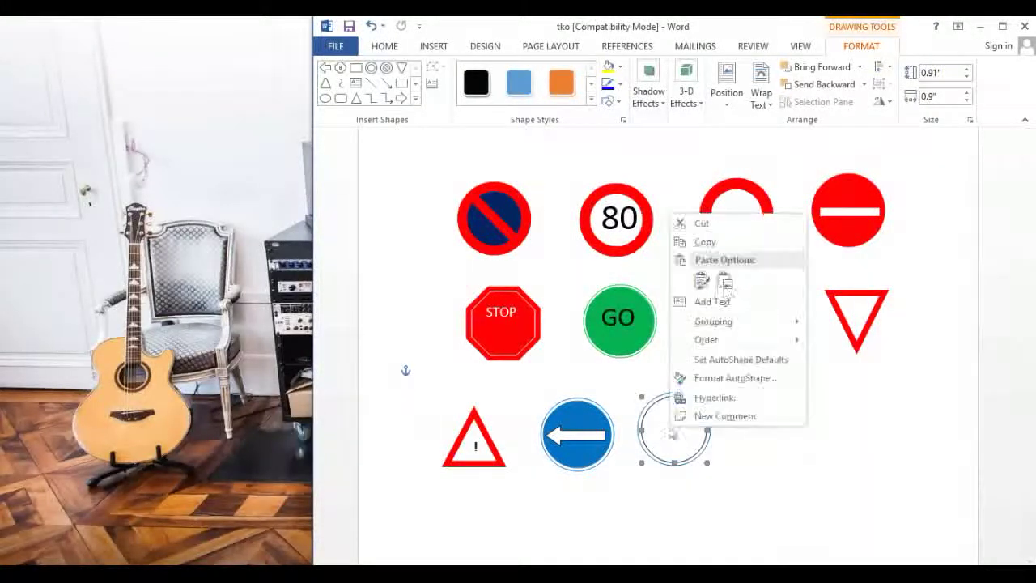
click(726, 386)
click(670, 245)
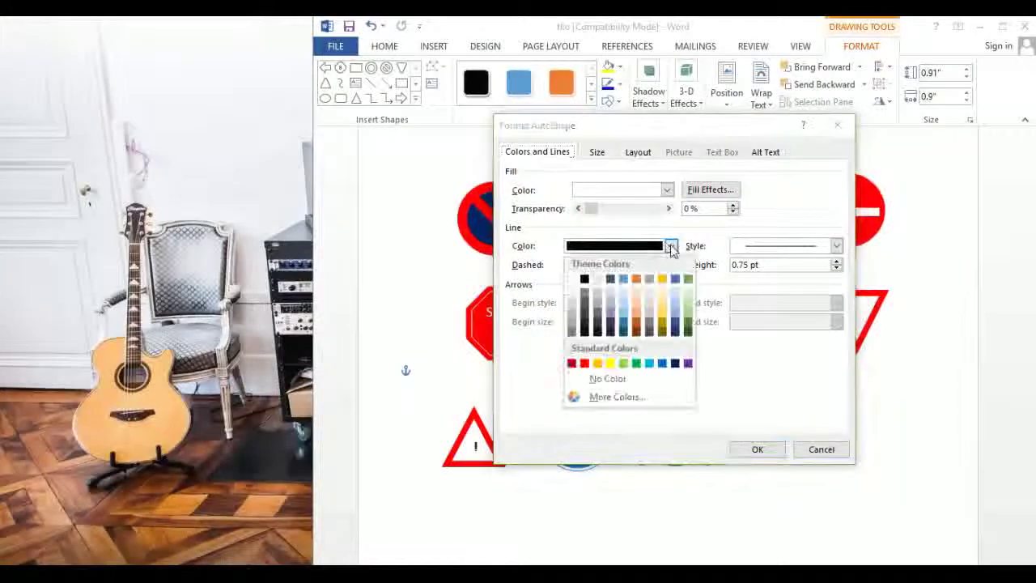
click(662, 364)
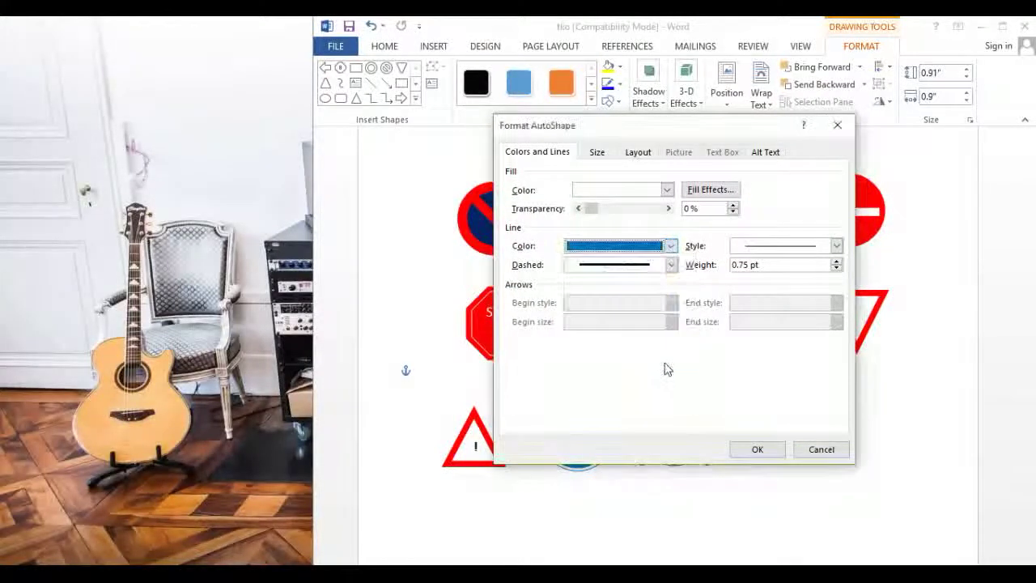
click(666, 189)
click(670, 306)
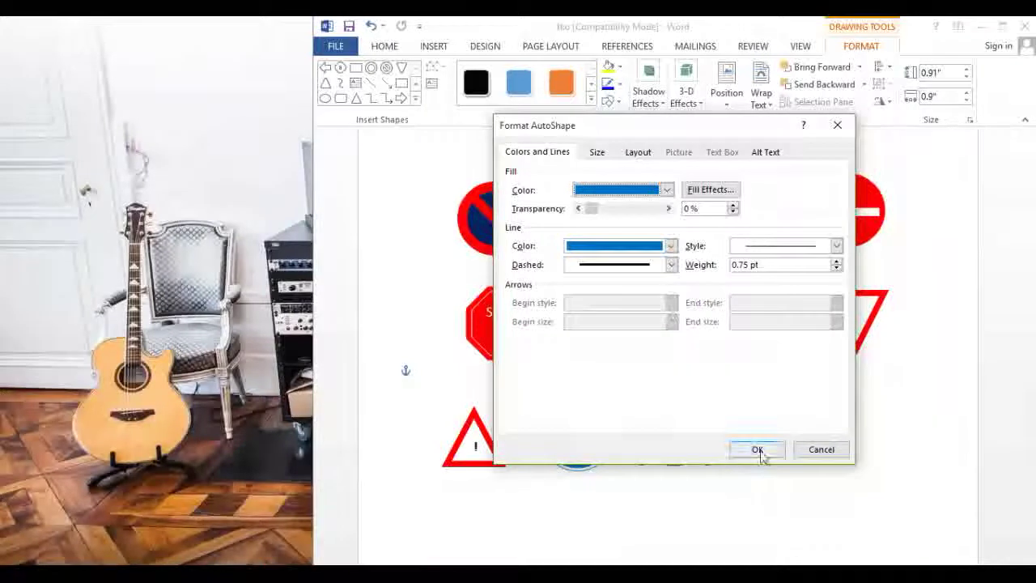
click(757, 449)
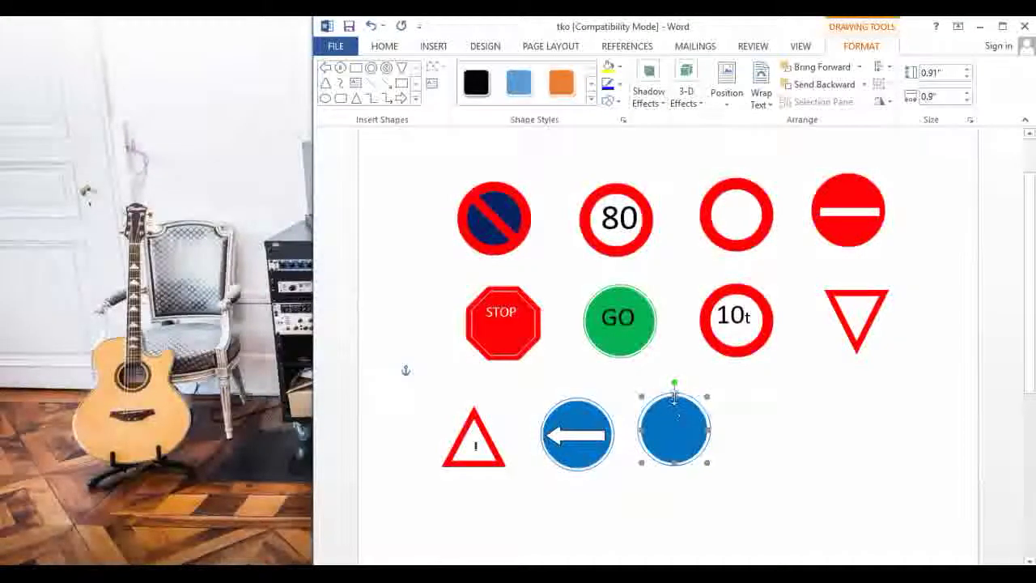
Fine-tune the blue disc's height and width to about 0.92" × 0.9"
drag(674, 395, 674, 394)
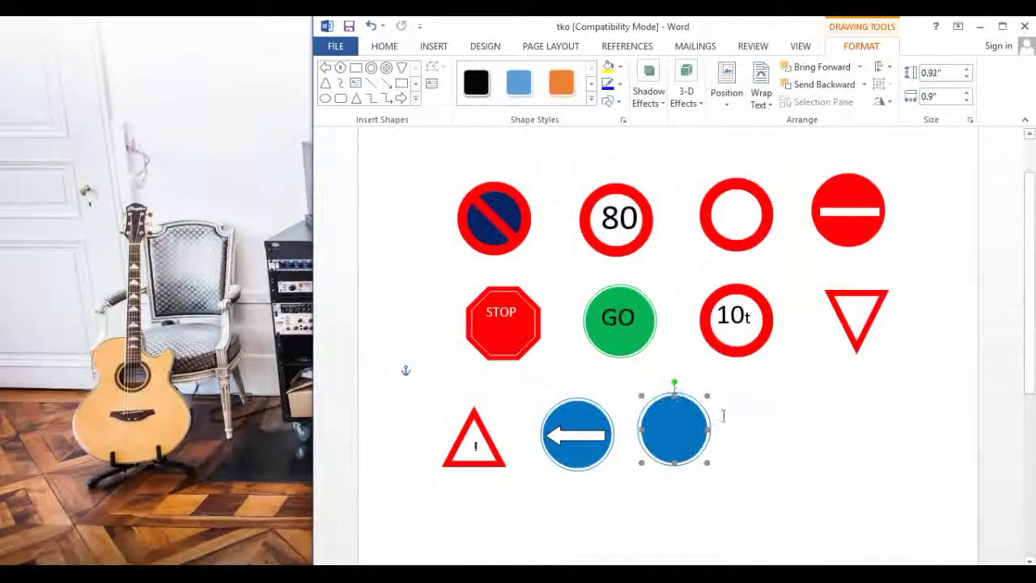
click(761, 447)
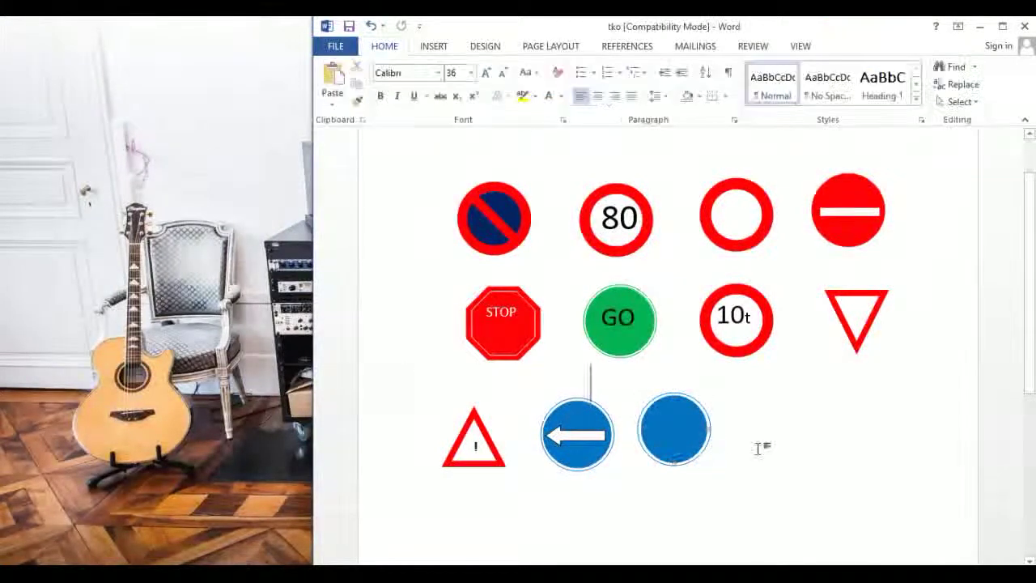
click(640, 432)
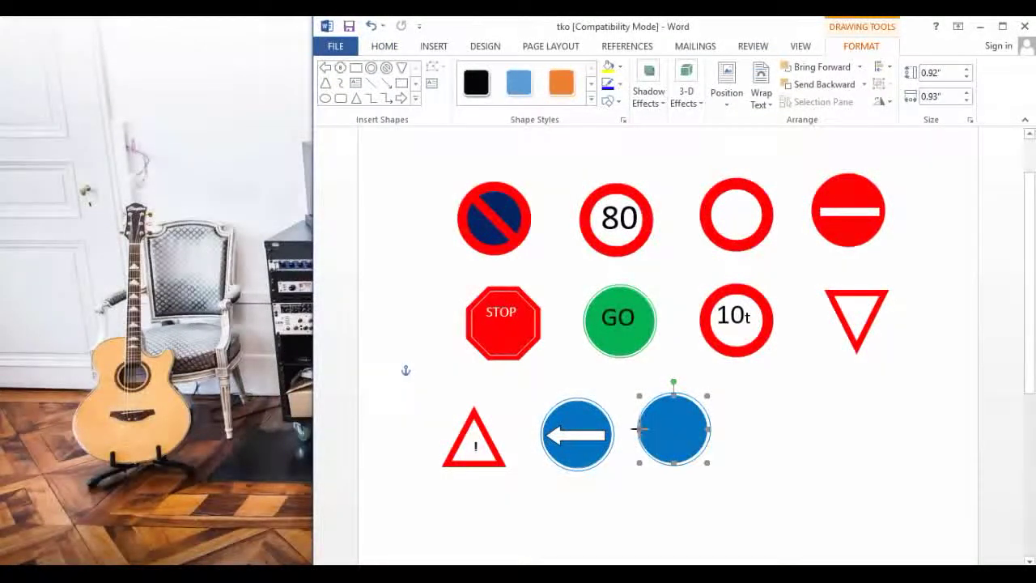
drag(640, 429, 644, 429)
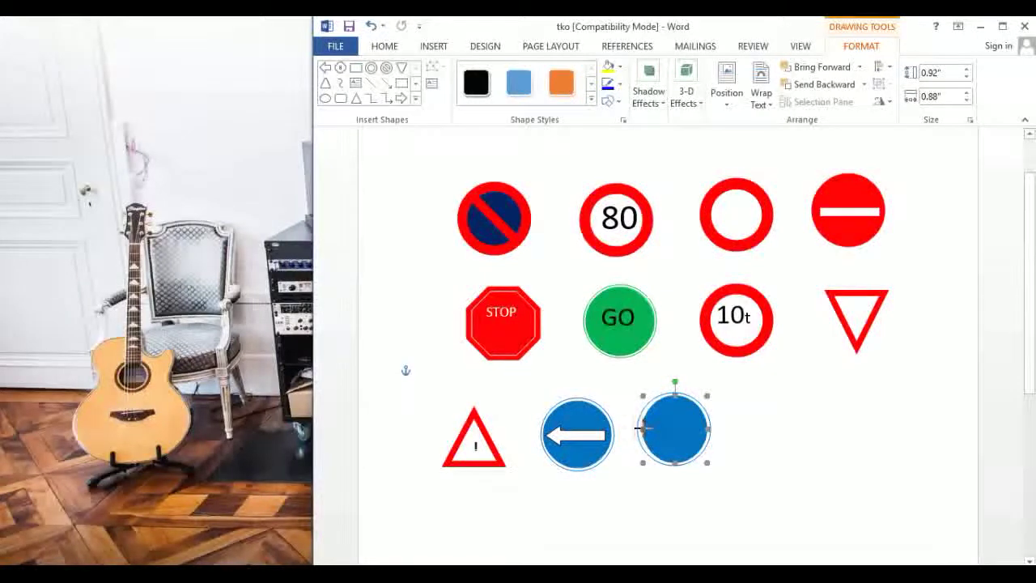
click(736, 433)
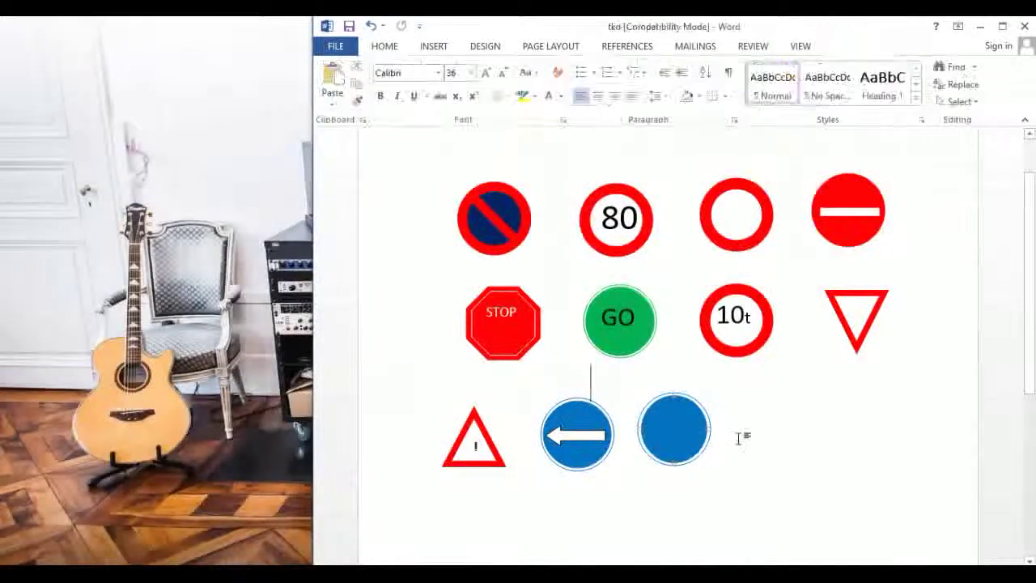
click(670, 430)
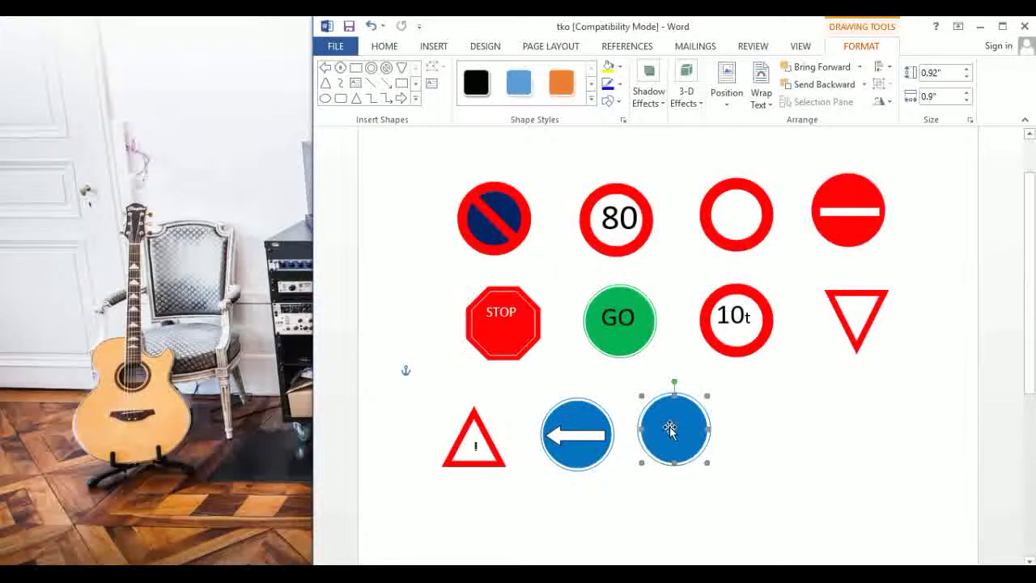
click(433, 46)
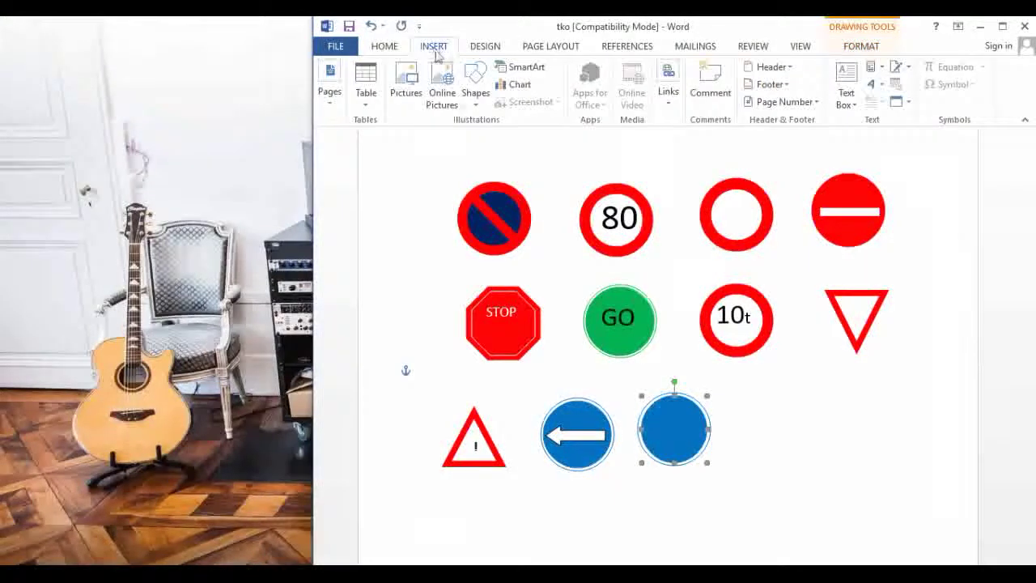
Draw a Right Arrow block arrow at the lower right and flatten it to about 0.43" × 0.83"
click(475, 95)
click(737, 461)
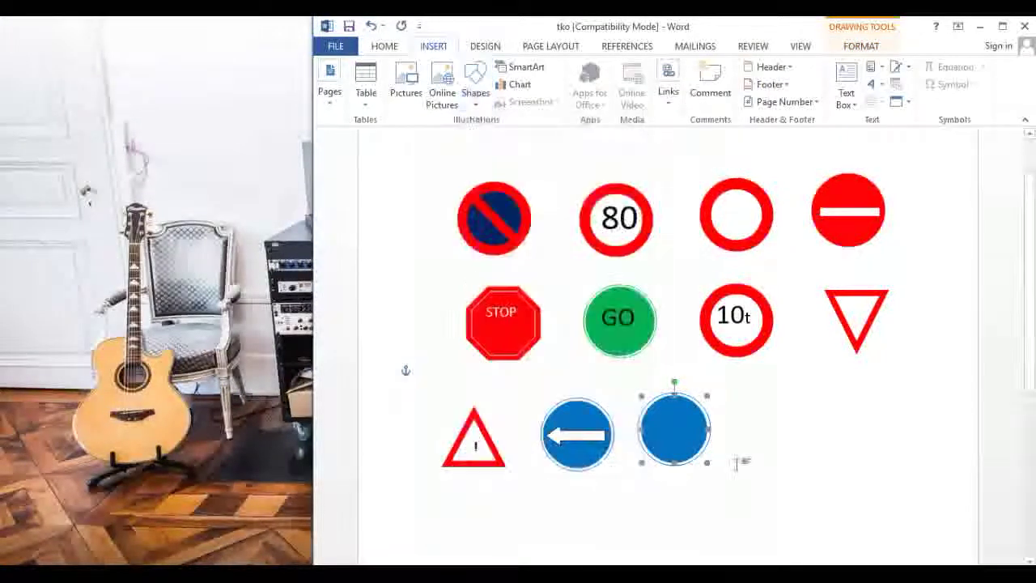
click(474, 103)
click(470, 280)
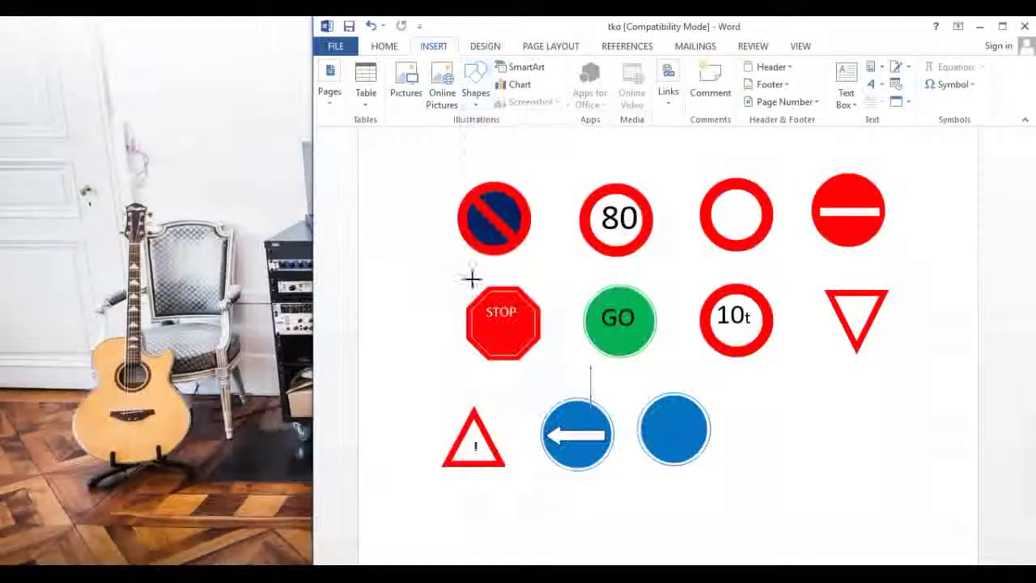
drag(842, 451, 903, 490)
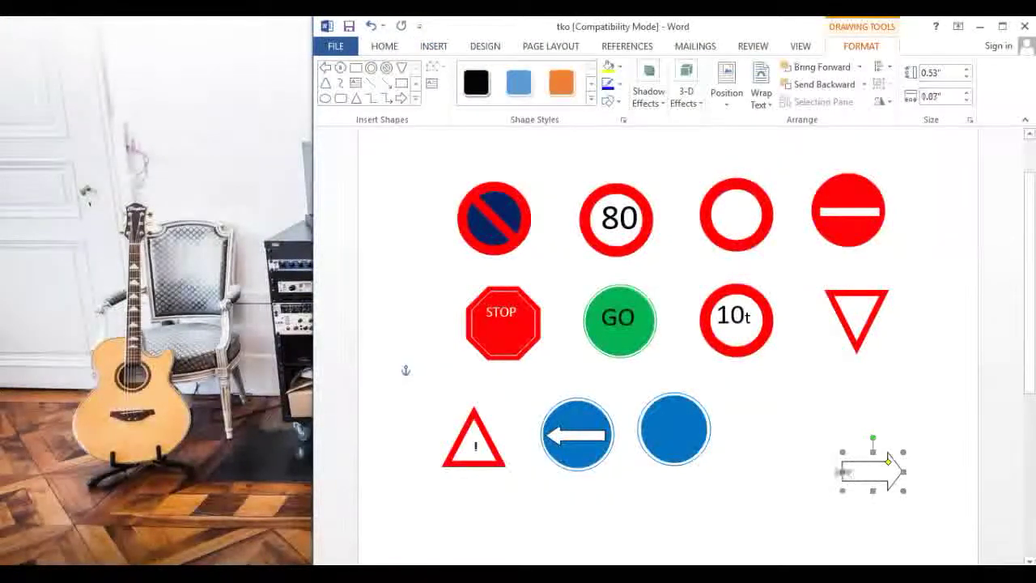
drag(873, 452, 874, 459)
click(873, 489)
click(872, 483)
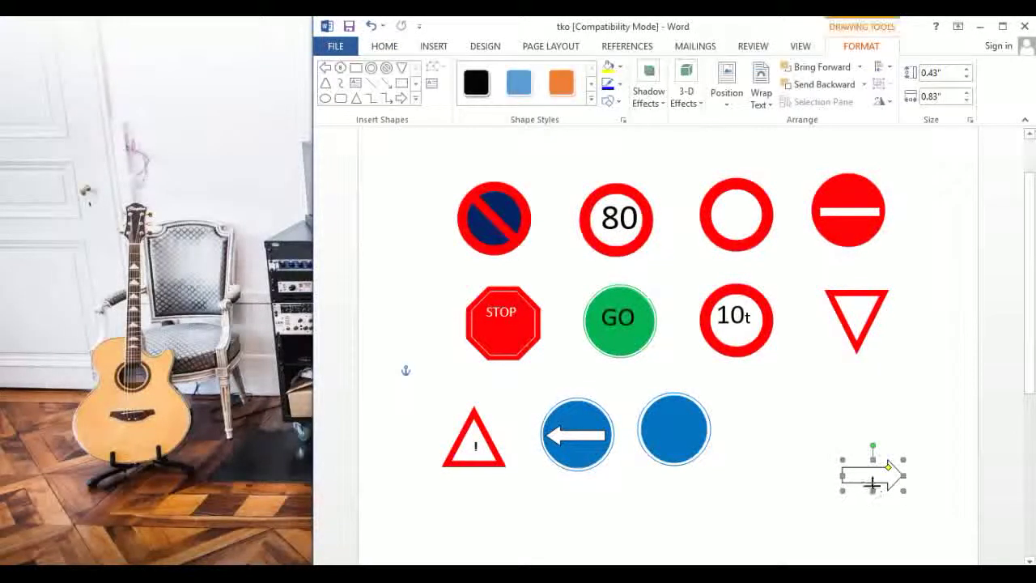
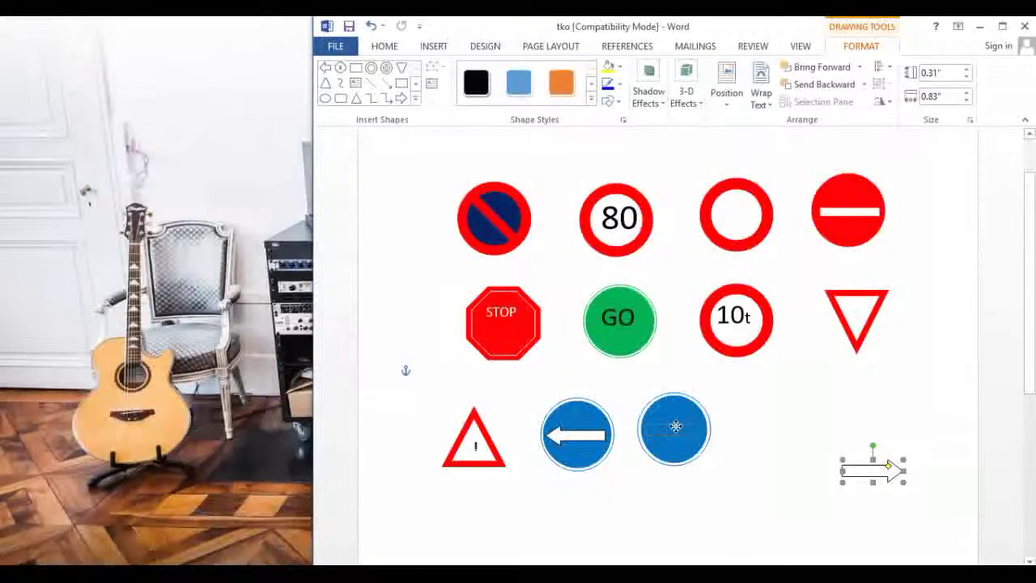
Drag the white block arrow onto the blank blue circle to form a right-arrow sign
drag(676, 427, 674, 432)
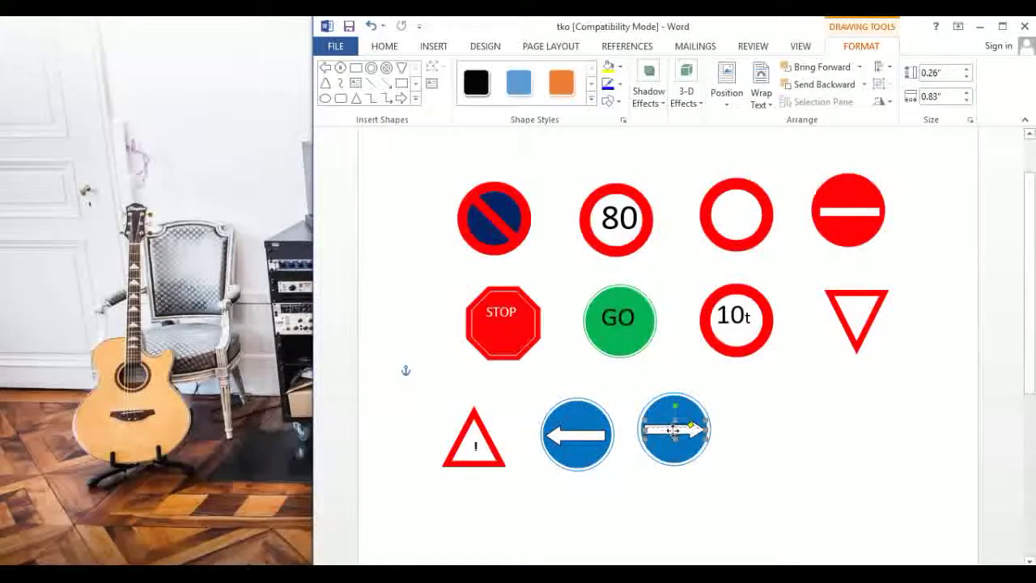
click(779, 461)
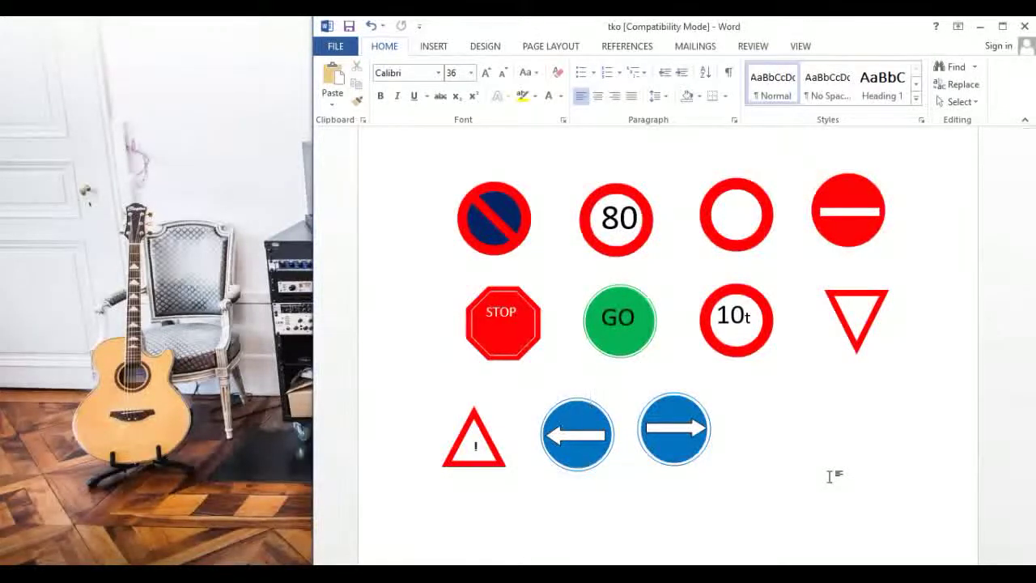
Insert a 1-inch rectangle square beside the right-arrow sign
click(433, 46)
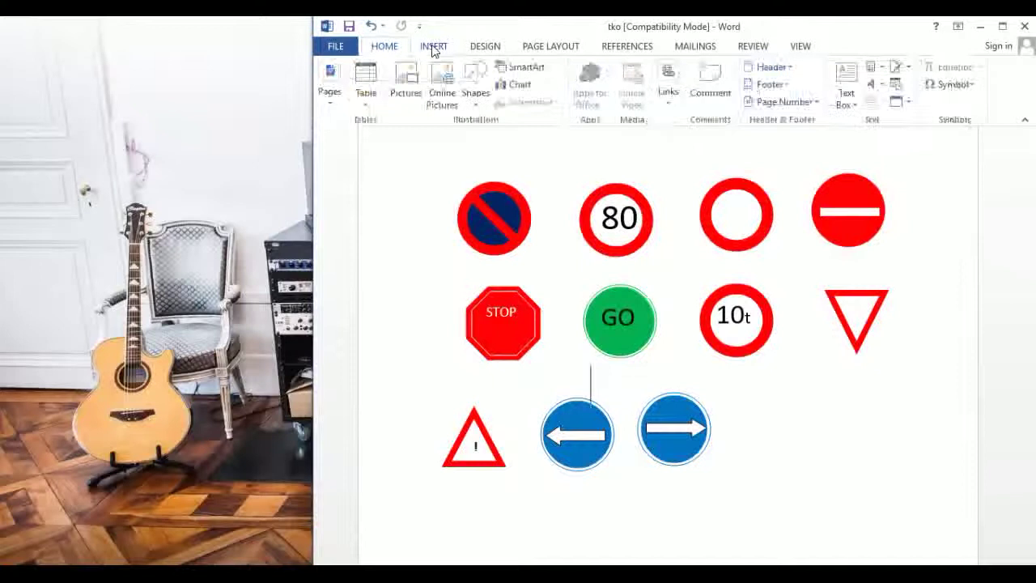
click(476, 89)
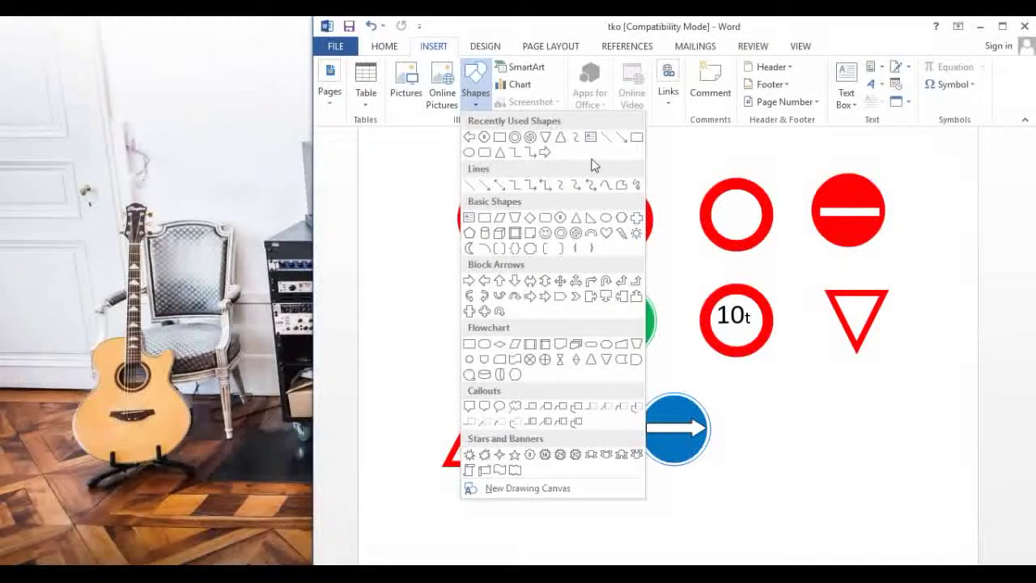
click(484, 217)
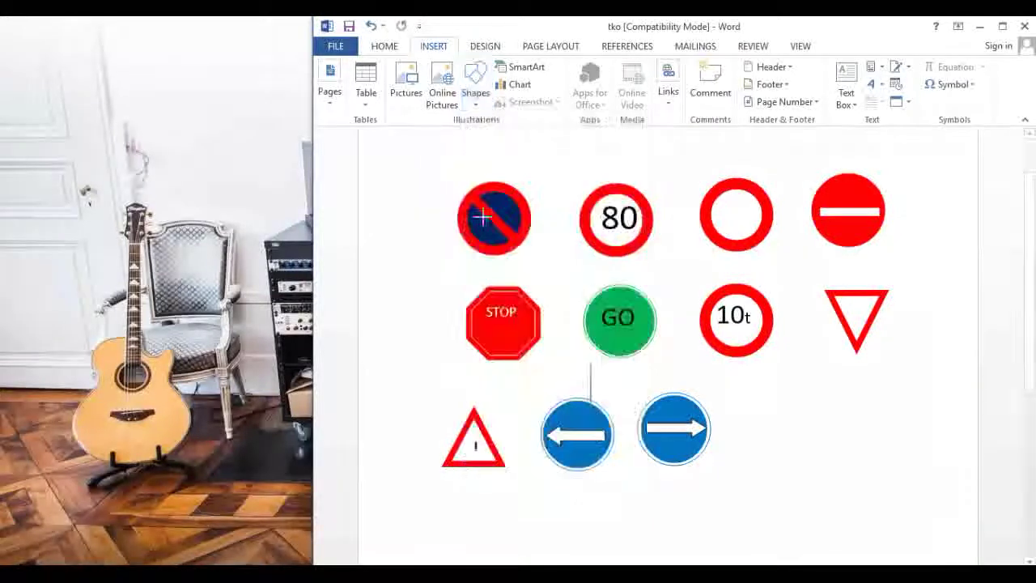
click(743, 398)
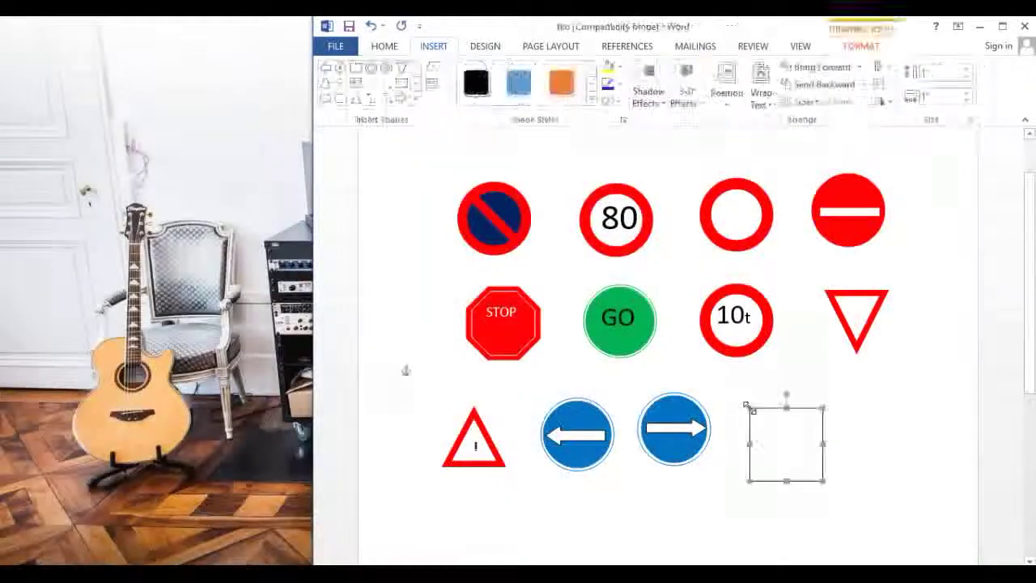
Give the square a blue line colour in Format AutoShape
right_click(816, 404)
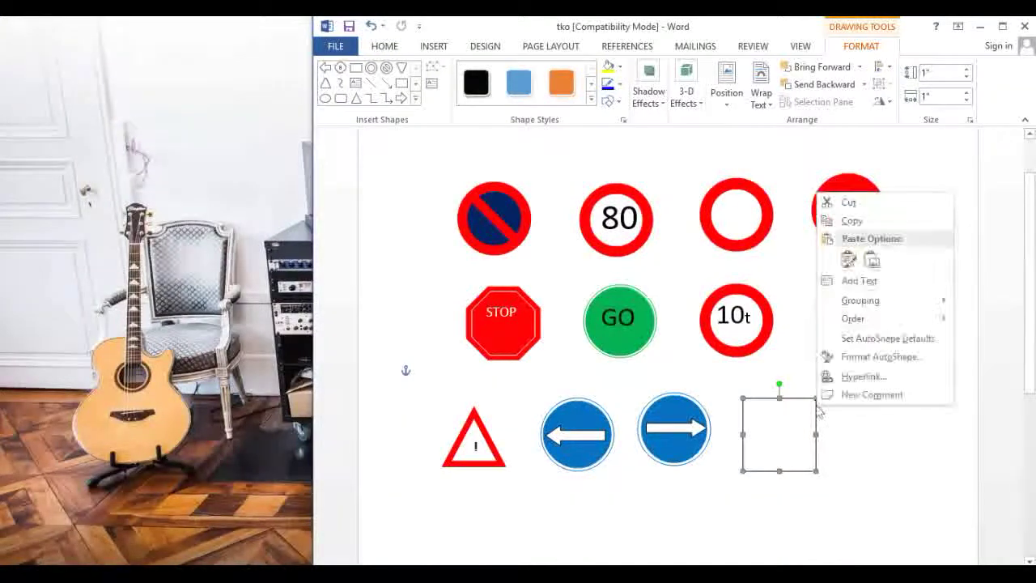
click(865, 357)
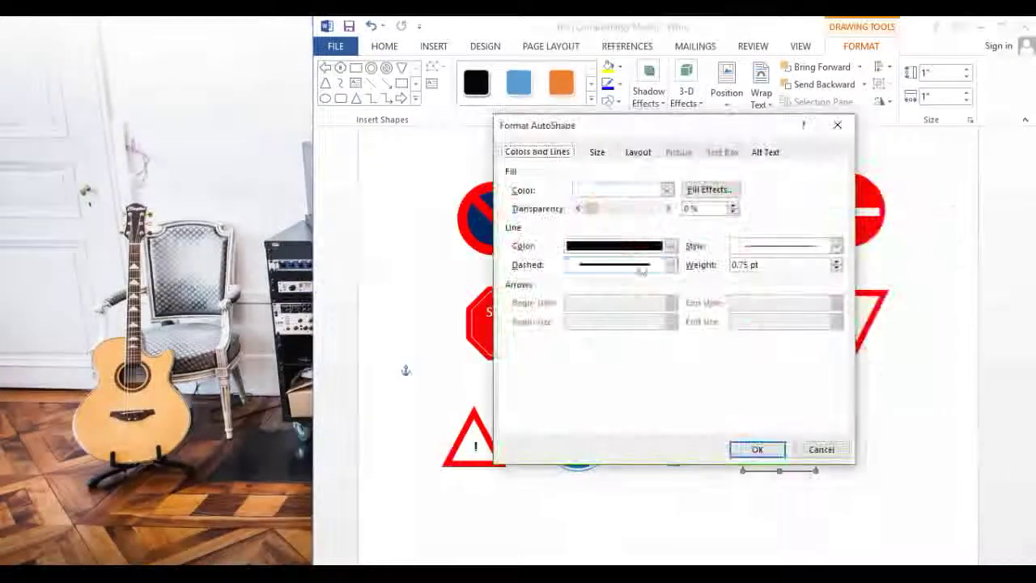
click(670, 245)
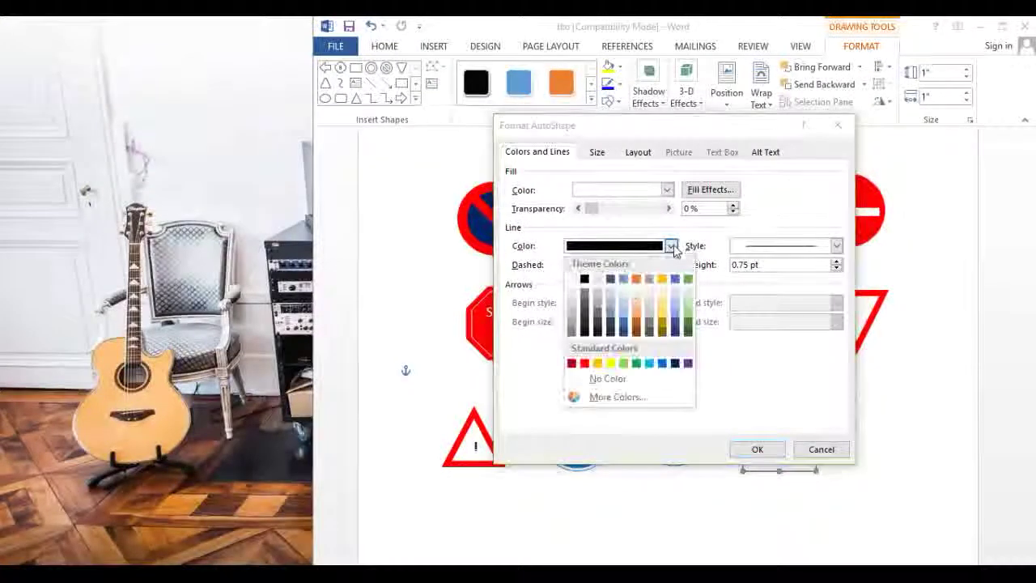
click(663, 363)
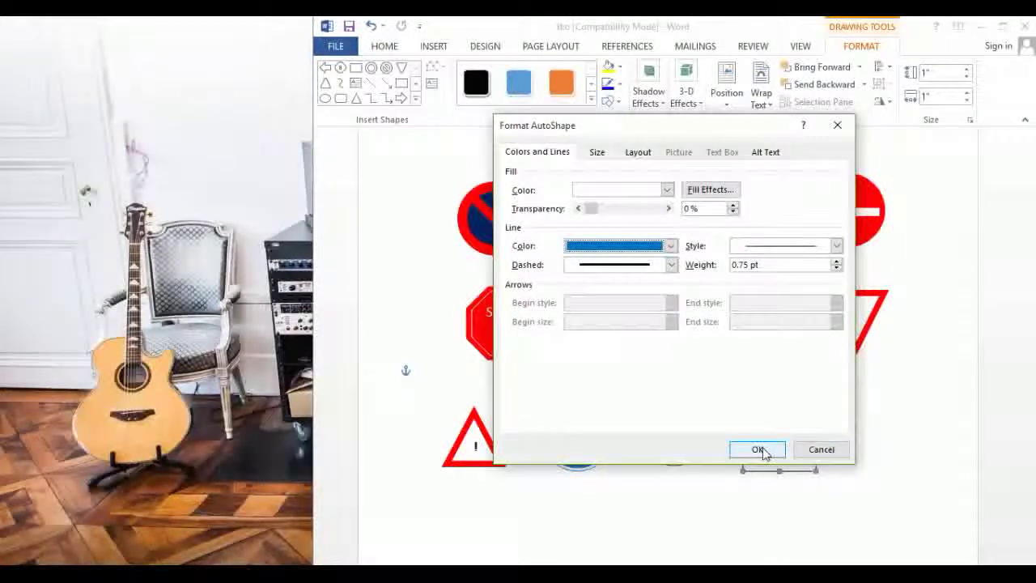
click(760, 452)
click(875, 490)
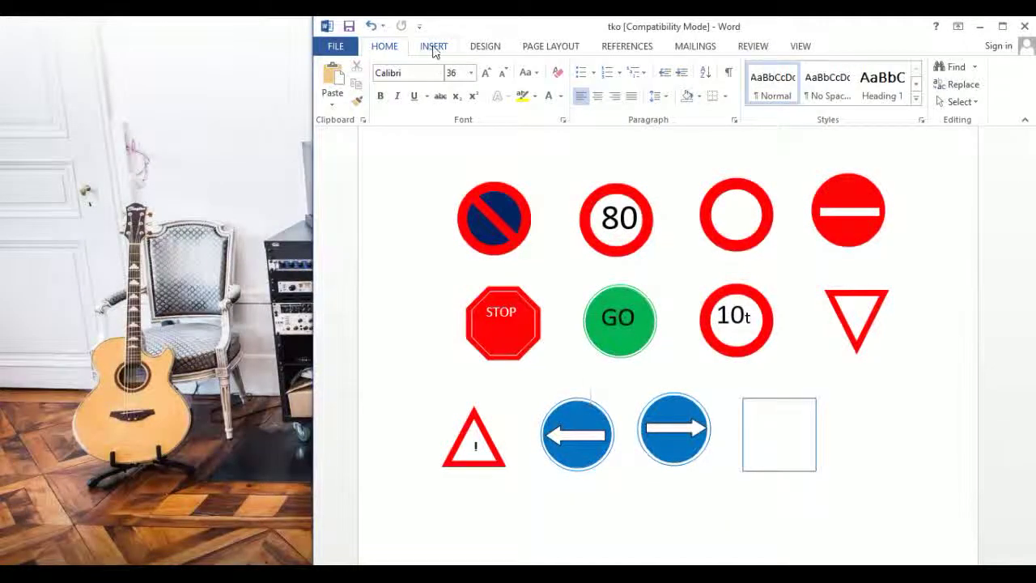
Draw a second rectangle right of the square and resize it smaller
click(434, 48)
click(476, 96)
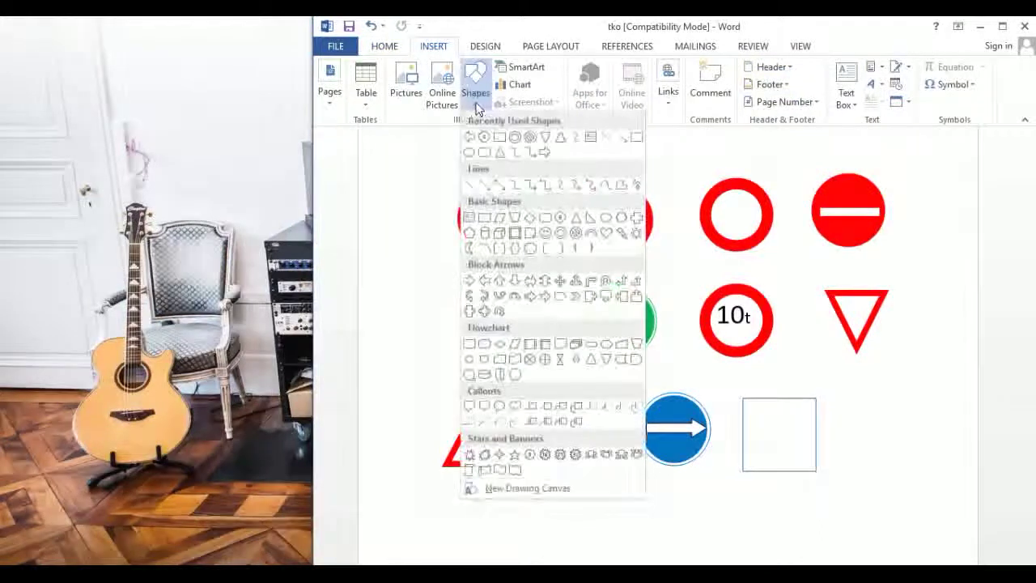
click(499, 136)
drag(860, 450, 931, 502)
drag(860, 451, 856, 438)
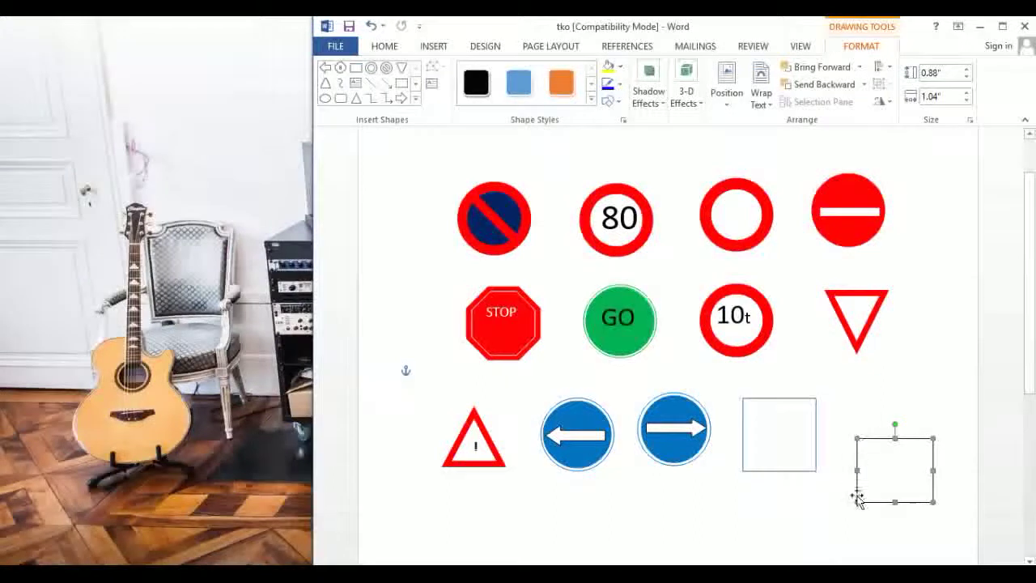
drag(855, 491, 854, 489)
drag(931, 466, 920, 465)
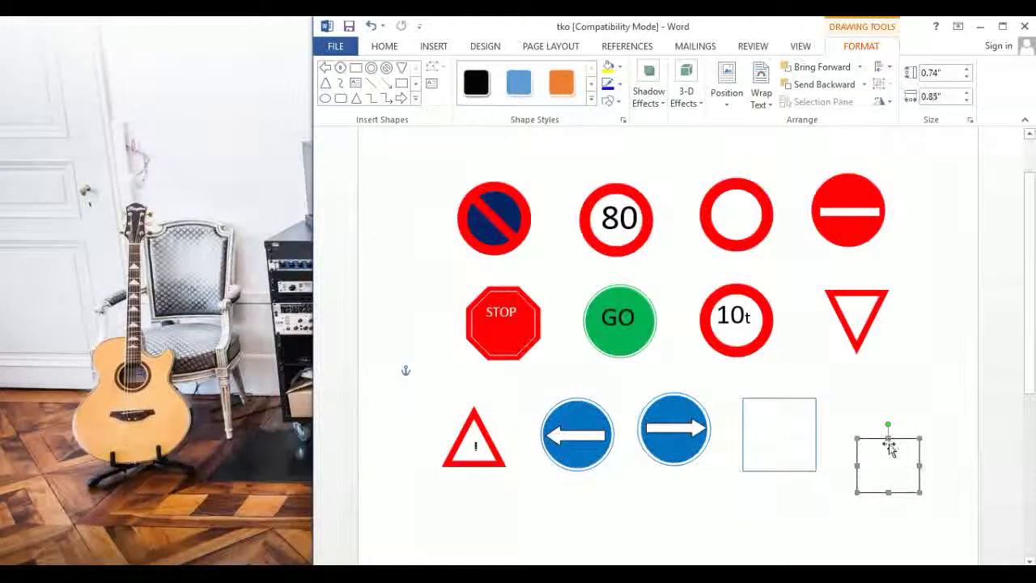
Move the small rectangle inside the blue-outlined square and stretch it to fit
drag(777, 411, 804, 404)
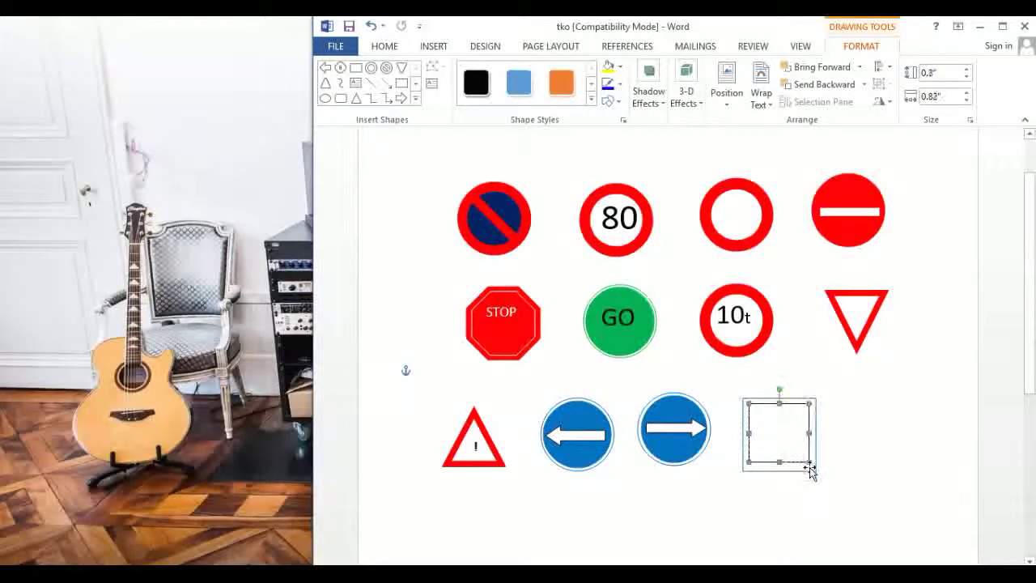
drag(779, 459, 779, 465)
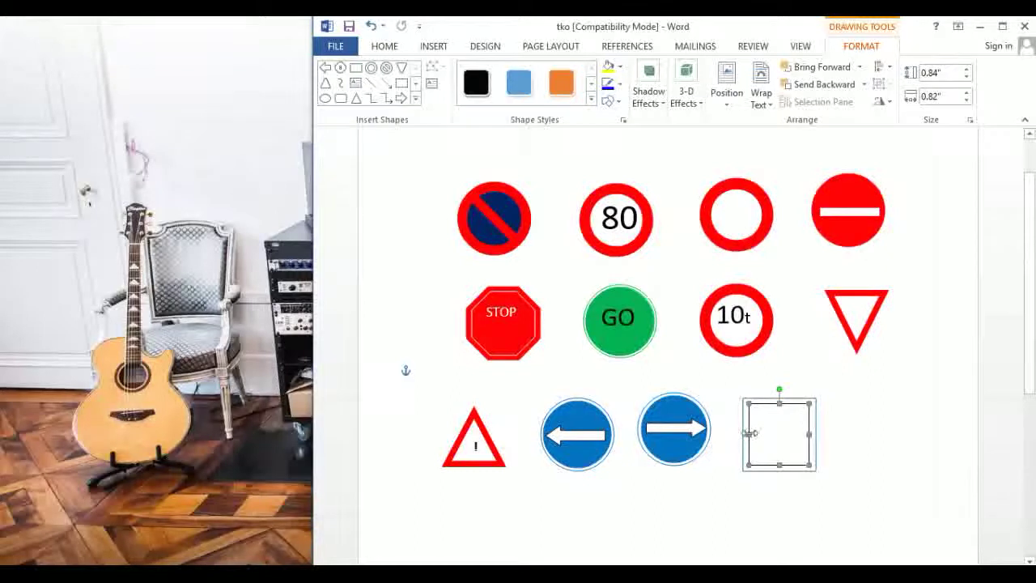
drag(745, 432, 746, 433)
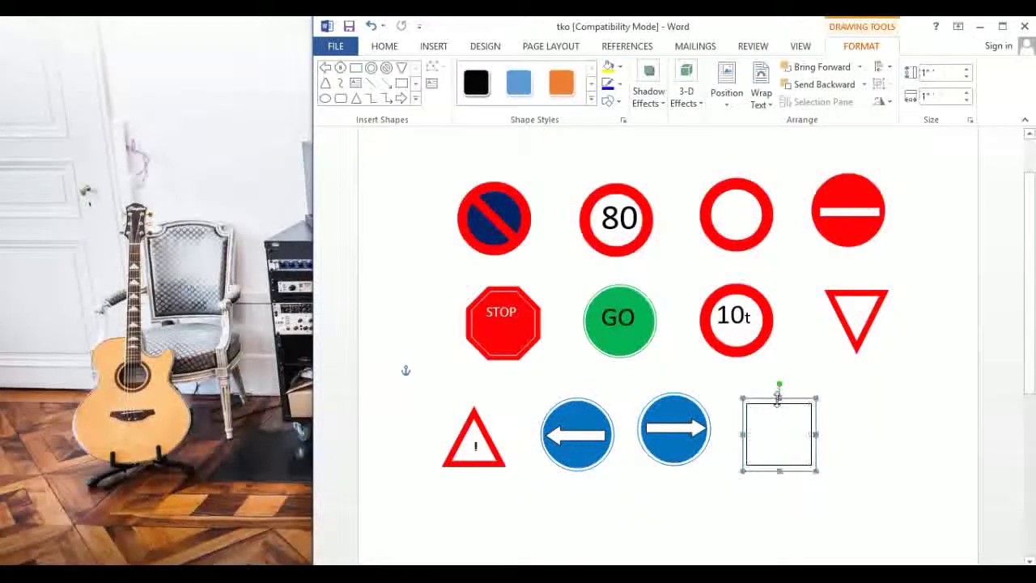
Fill the inner square with blue and give it a blue outline
right_click(776, 415)
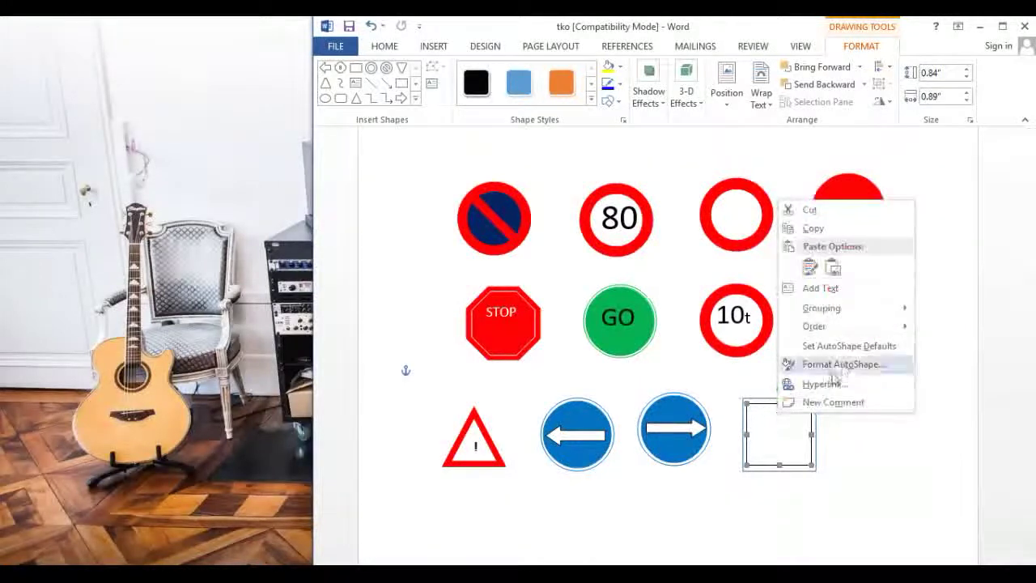
click(833, 366)
click(666, 190)
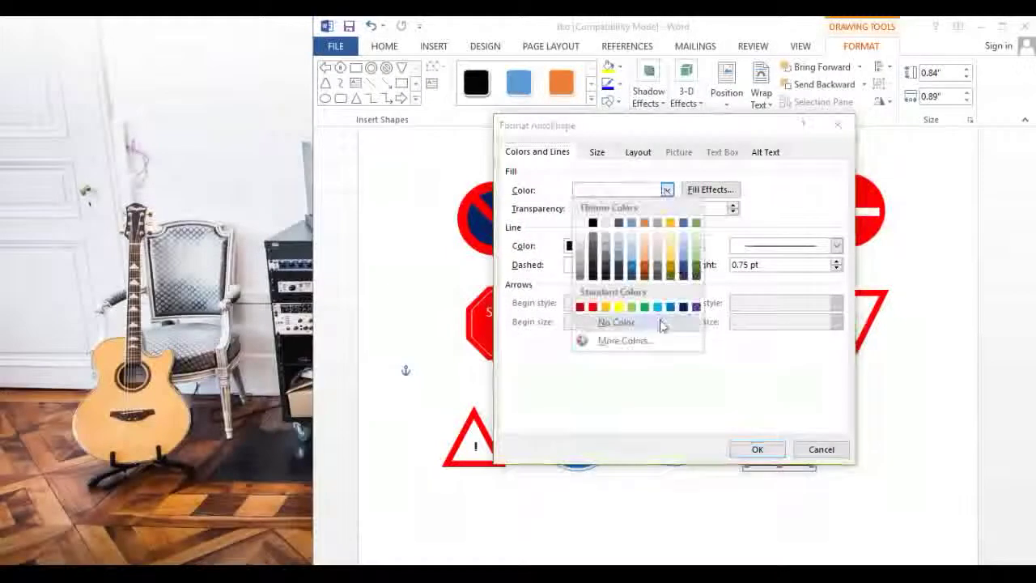
click(670, 304)
click(670, 246)
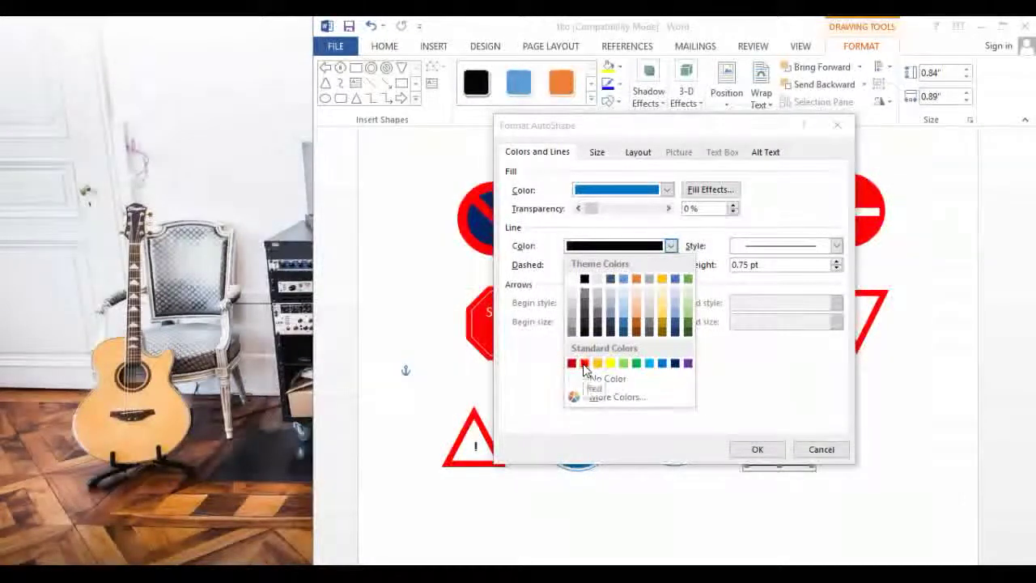
click(665, 364)
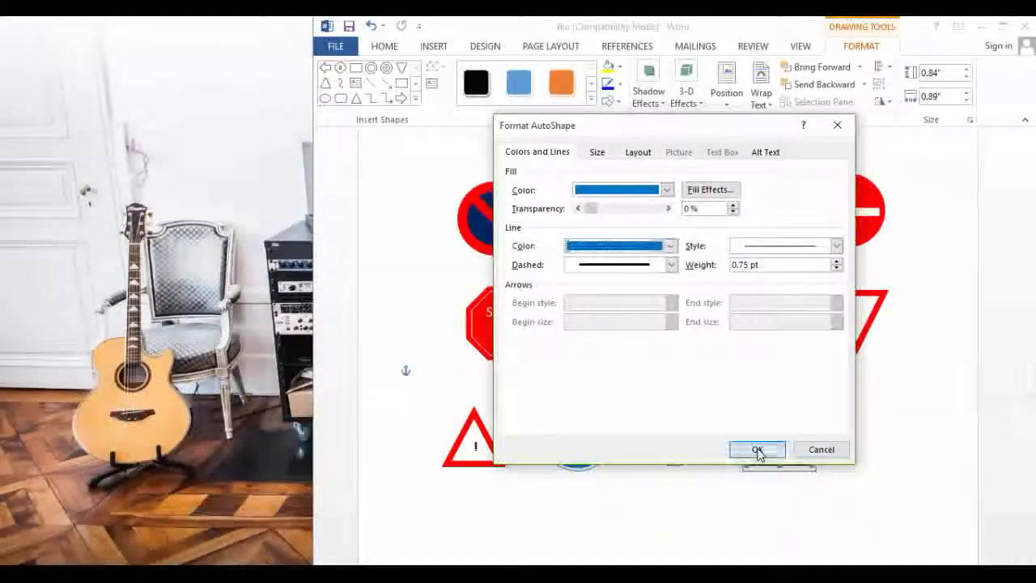
click(756, 450)
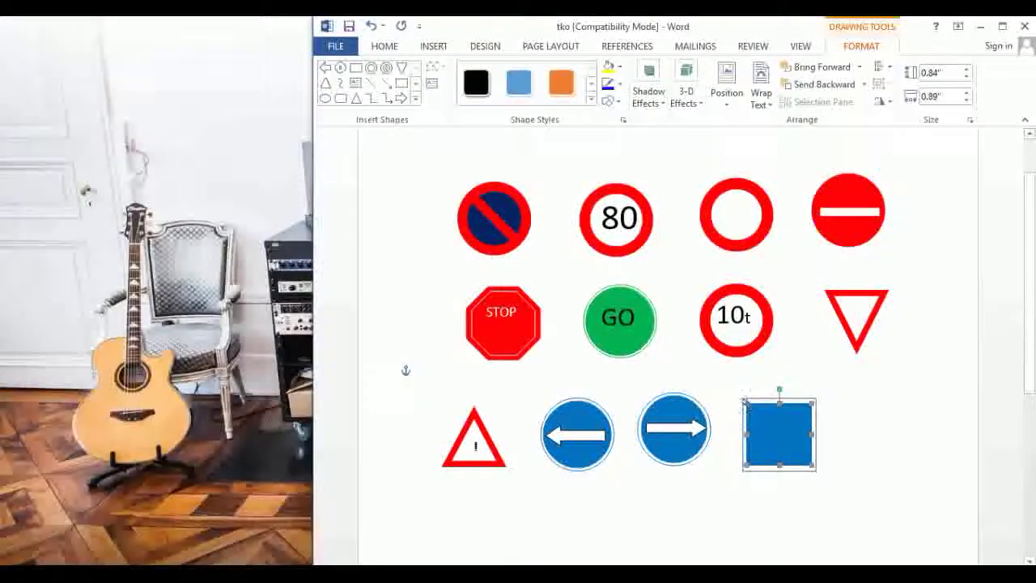
Resize the blue square to about 0.91" by 0.92" inside the frame
drag(744, 403, 744, 400)
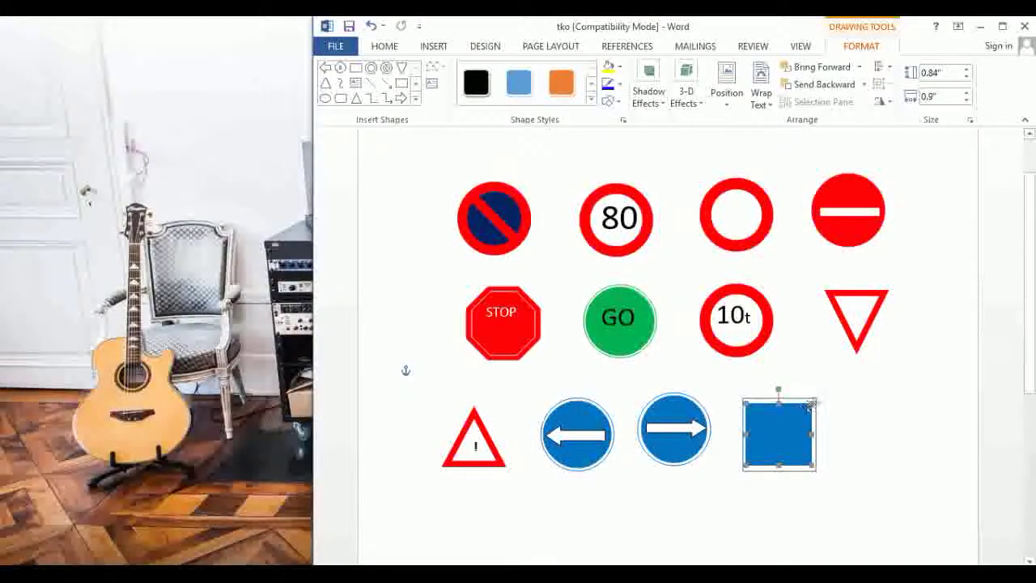
drag(812, 401, 816, 397)
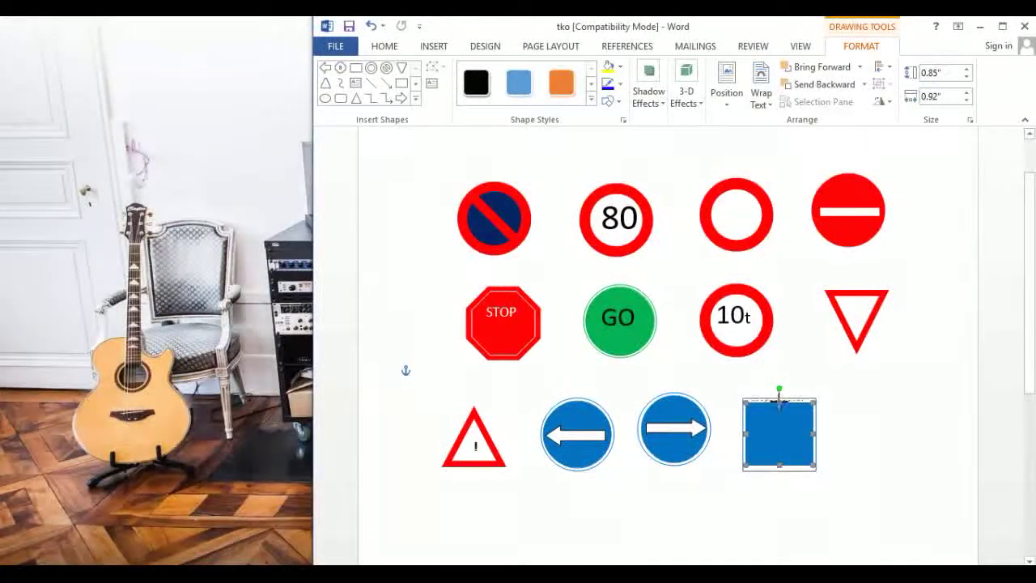
drag(776, 466, 780, 460)
Add the text 'p' inside the blue square
right_click(783, 435)
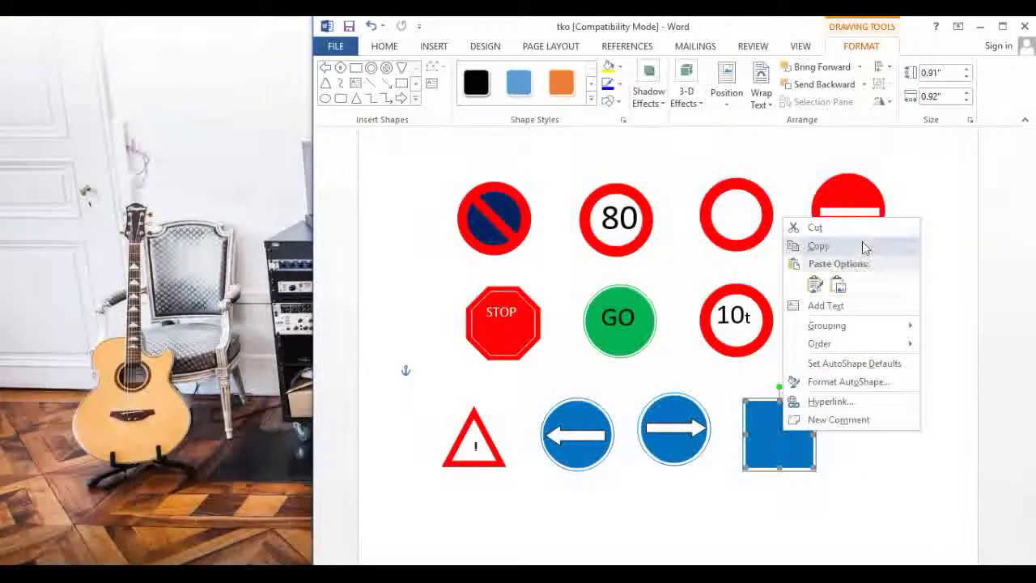
click(821, 310)
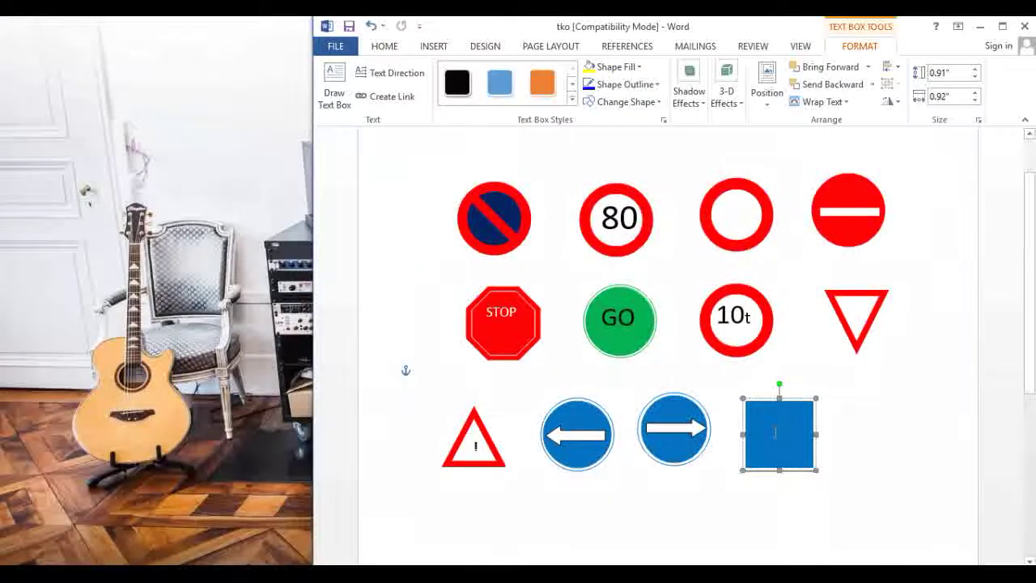
text(p)
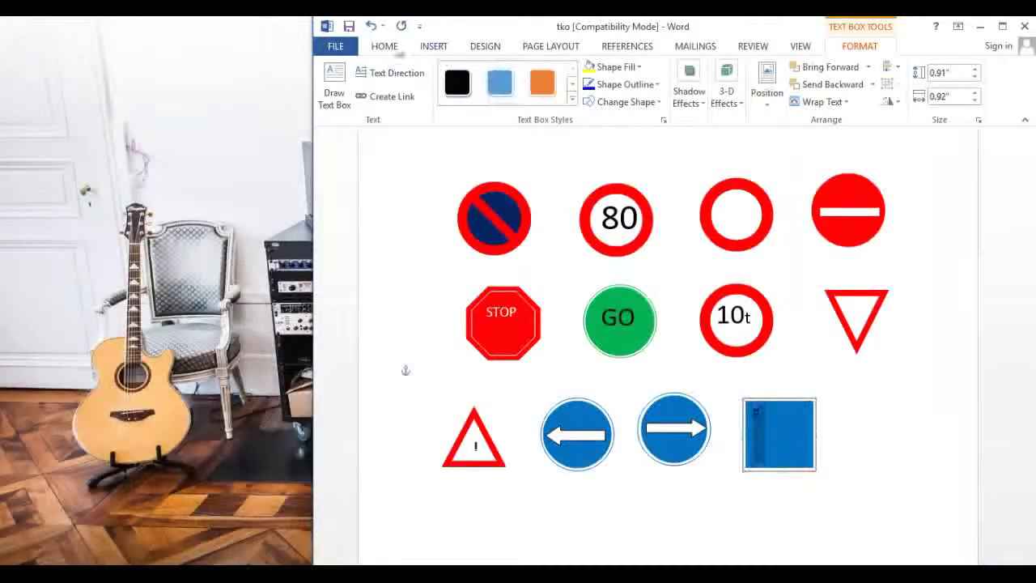
Make the letter a centred uppercase P at font size 48
click(382, 46)
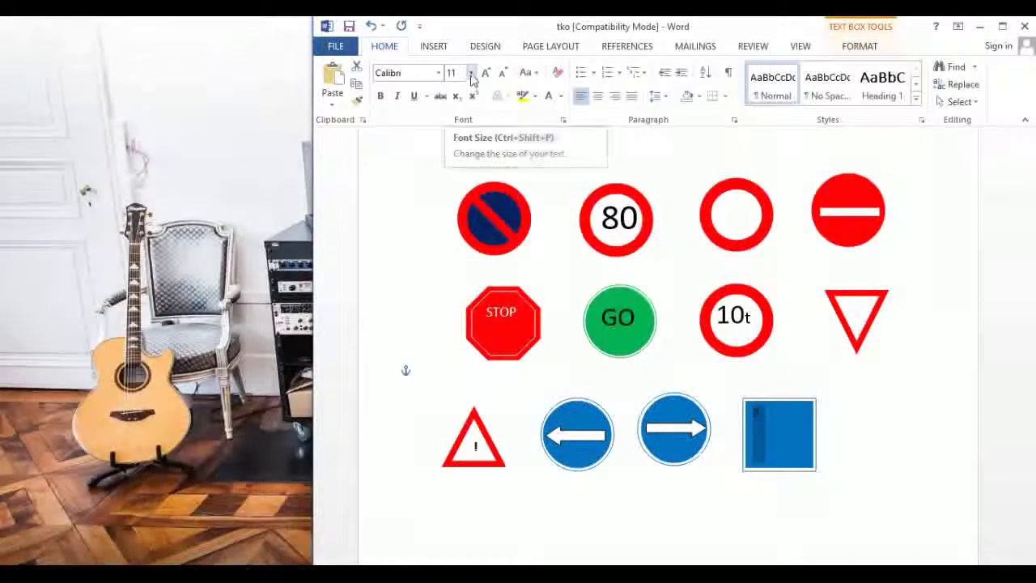
click(560, 97)
key(Escape)
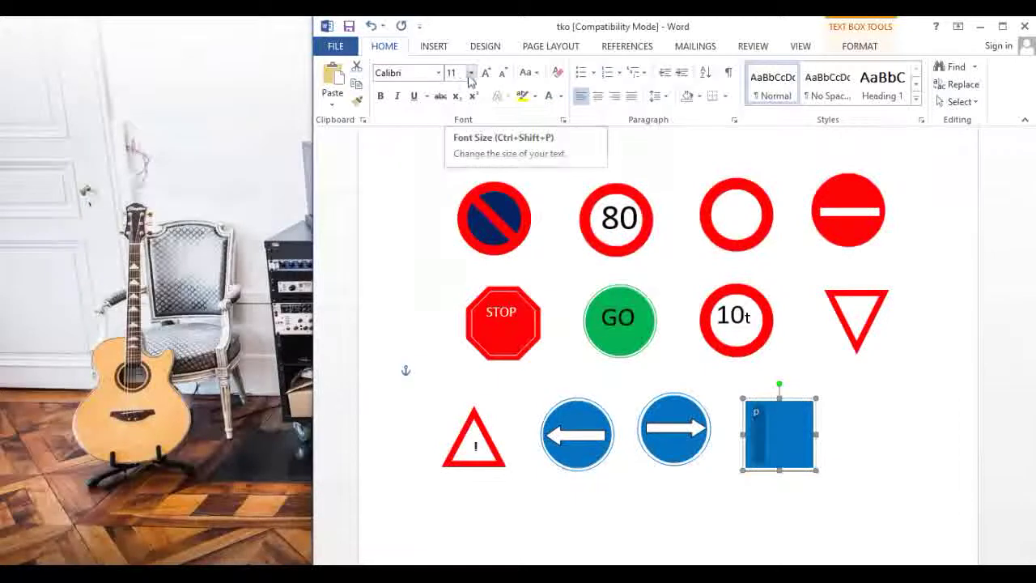
click(471, 73)
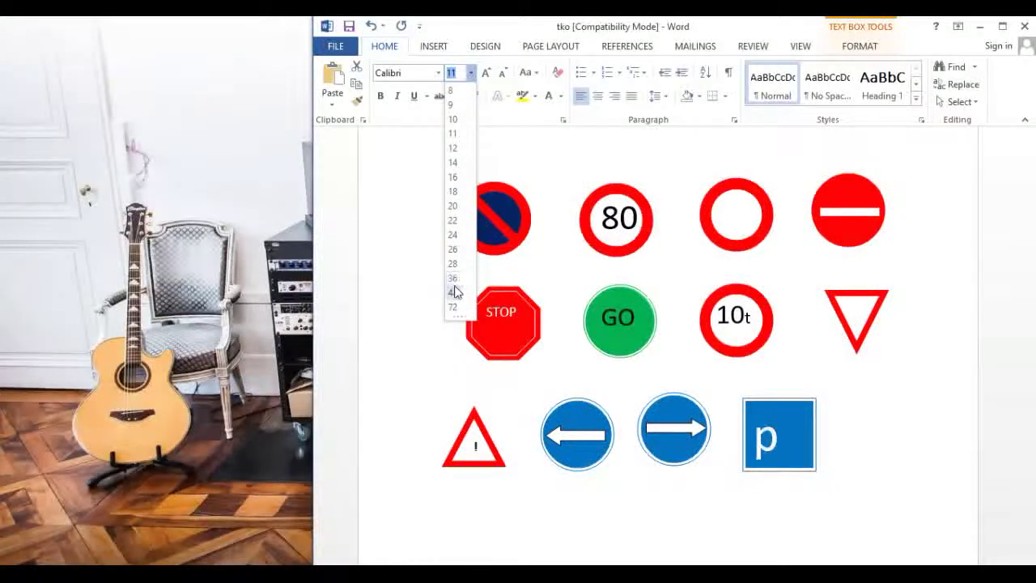
click(453, 292)
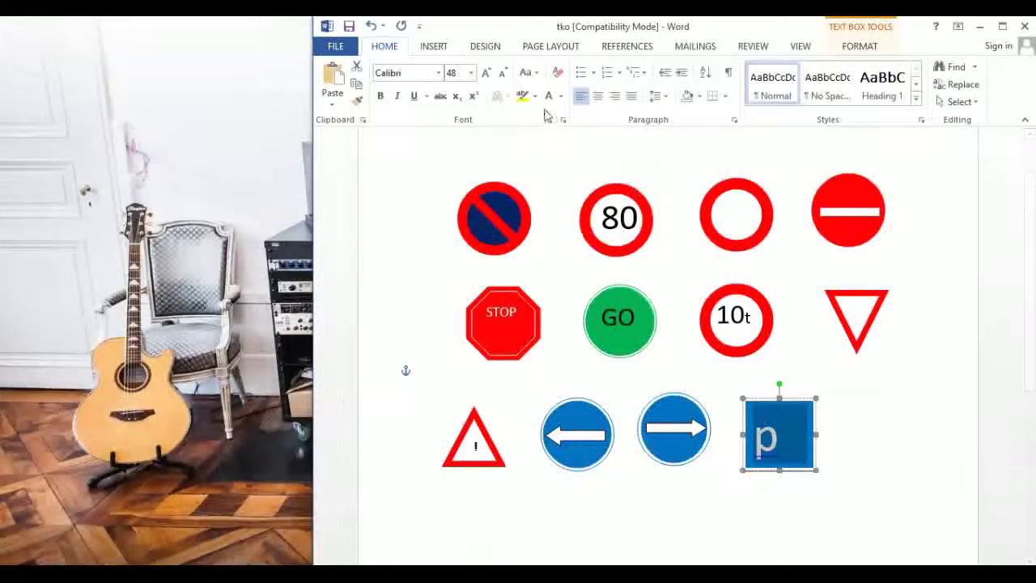
click(528, 73)
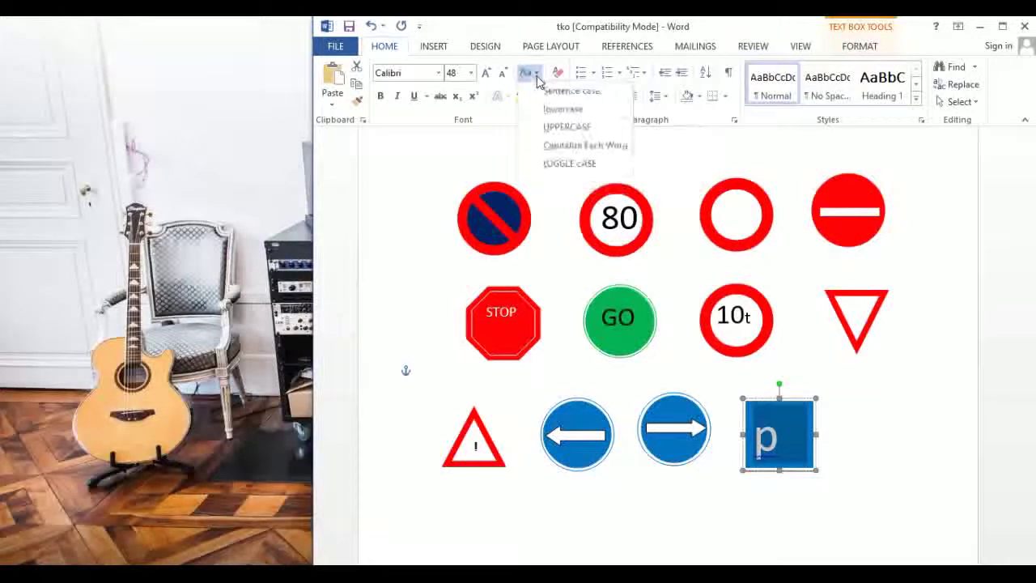
click(567, 129)
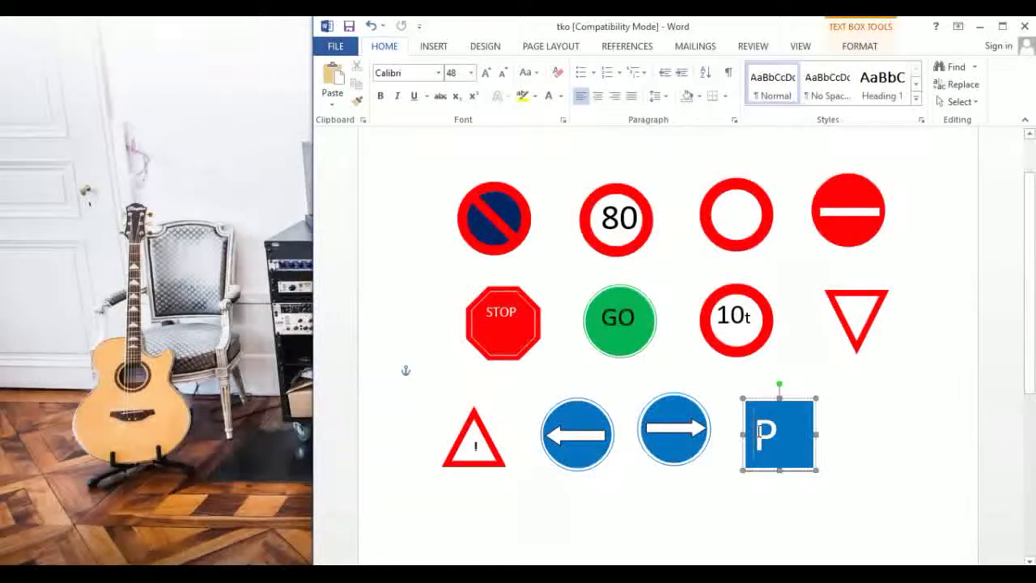
key(ctrl+e)
click(860, 461)
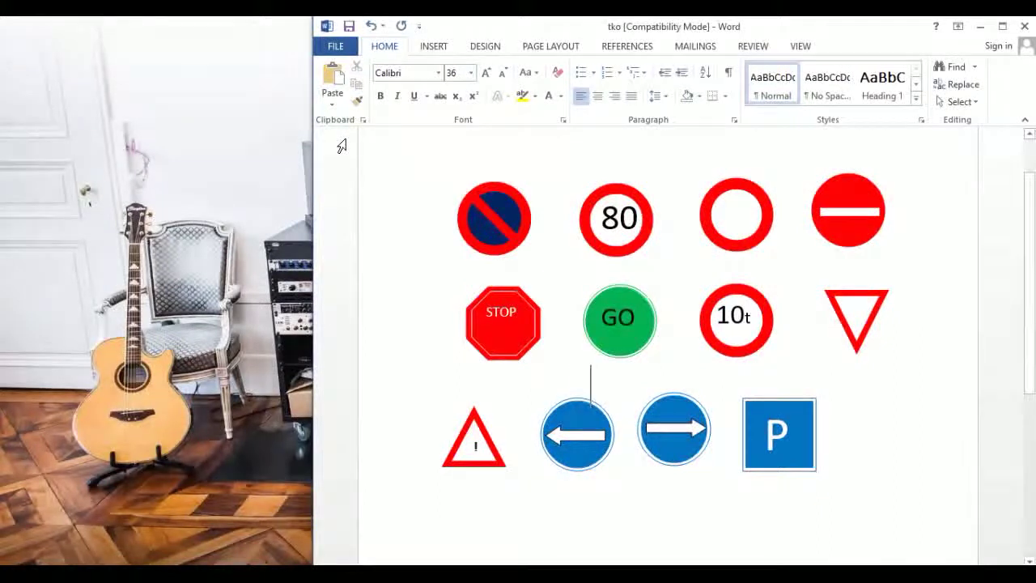
Draw a 0.9" by 1" rectangle to the right of the P sign
click(434, 46)
click(475, 85)
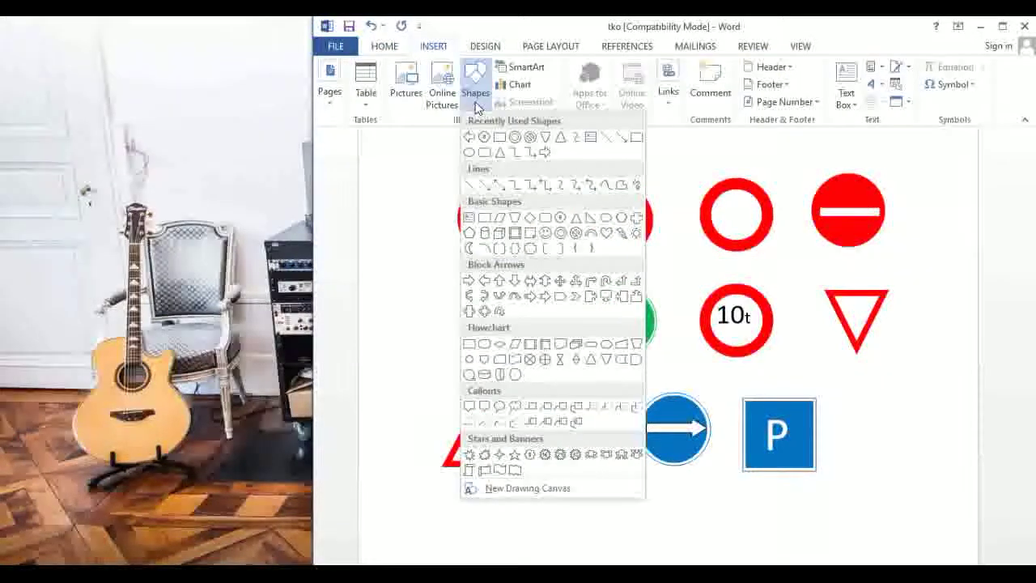
click(508, 139)
drag(858, 415, 933, 463)
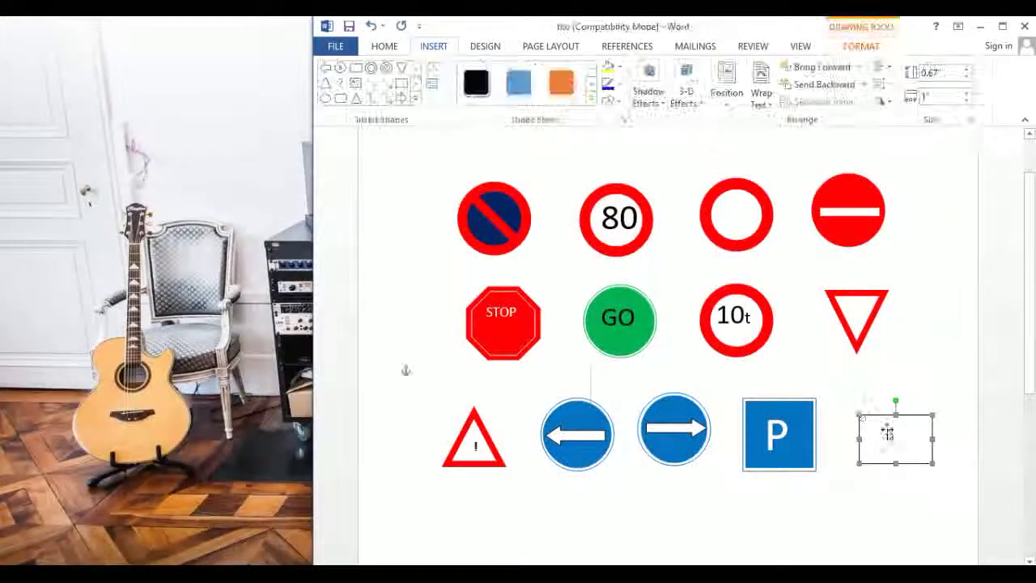
drag(890, 398, 893, 397)
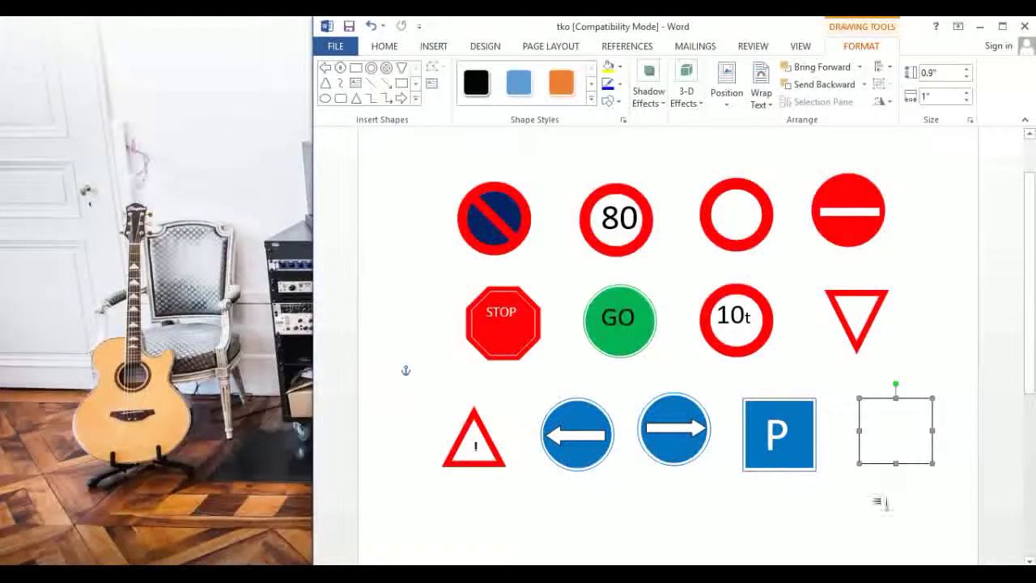
Set the rectangle to a blue outline with no fill
right_click(928, 404)
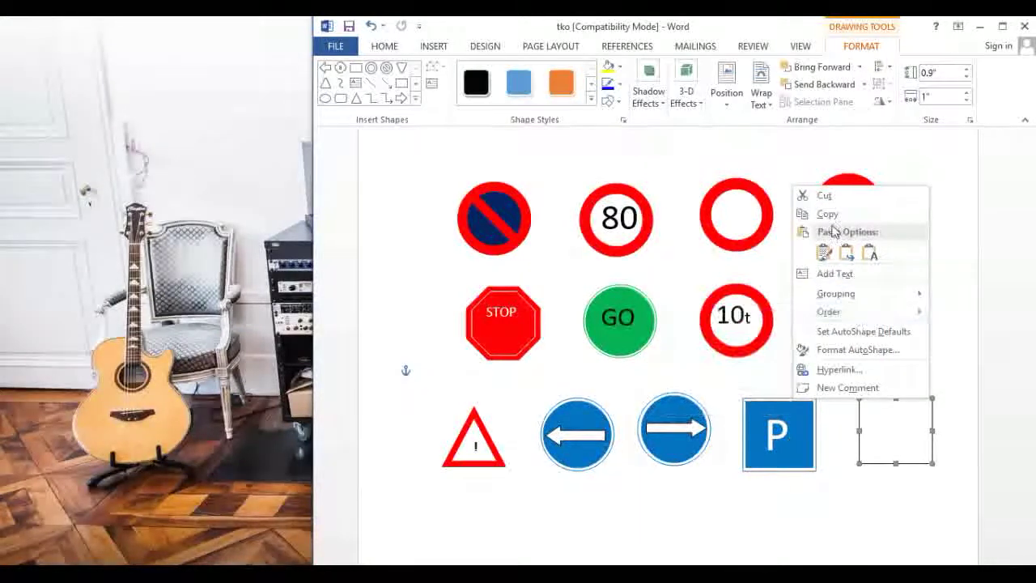
click(858, 351)
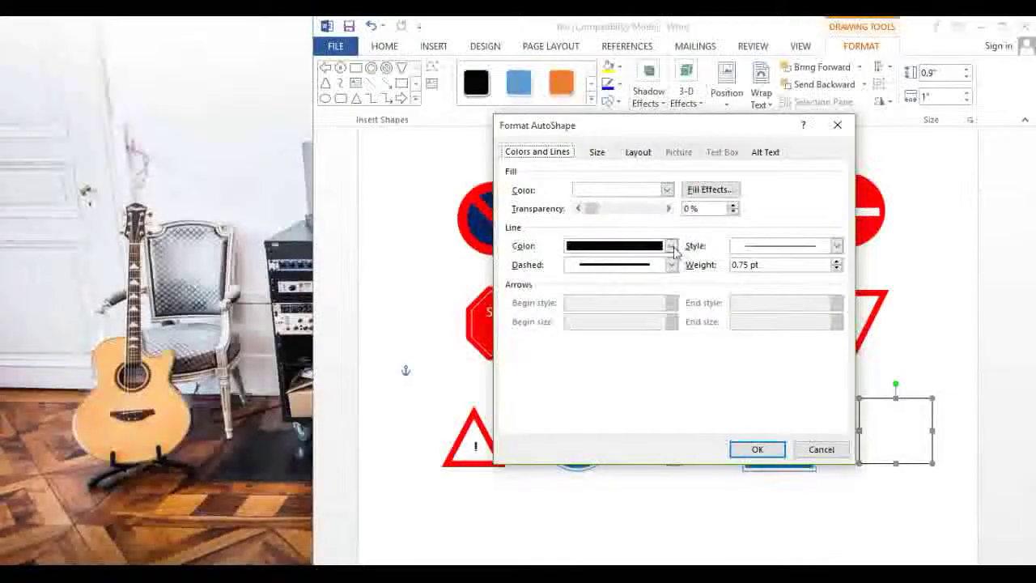
click(670, 245)
click(662, 363)
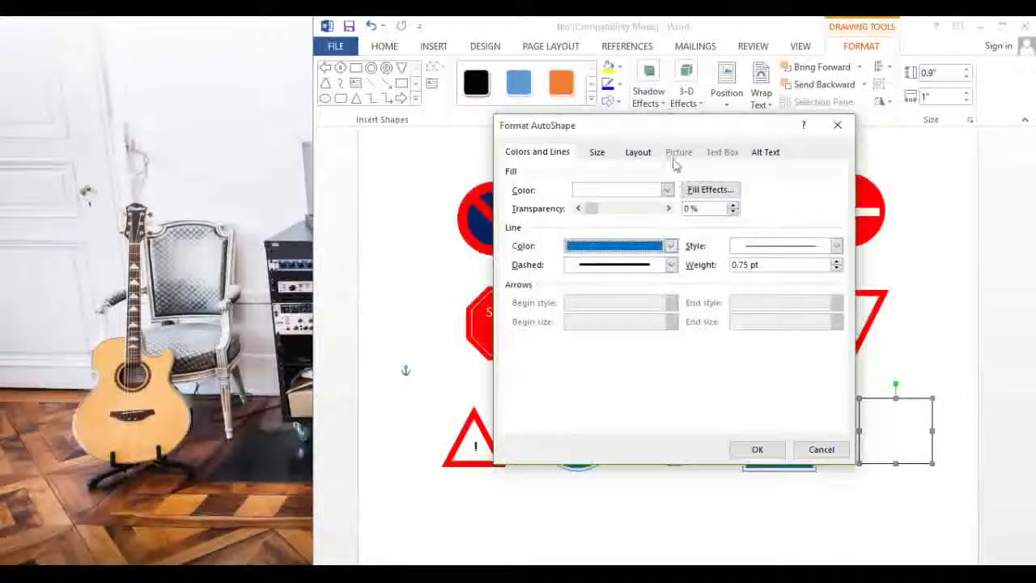
click(665, 190)
click(606, 323)
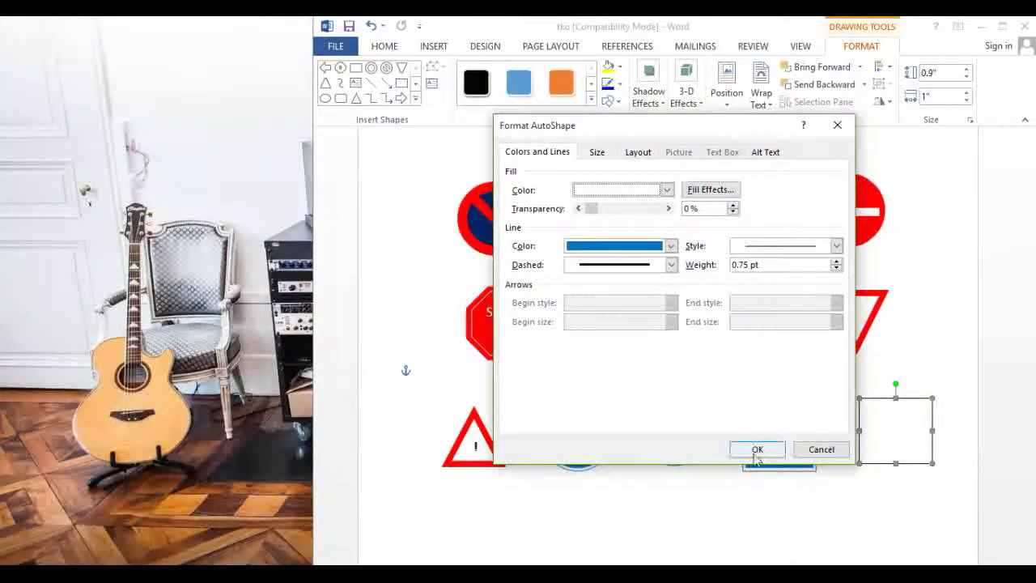
click(757, 449)
Draw a new rectangle below the P sign and make it taller
click(432, 46)
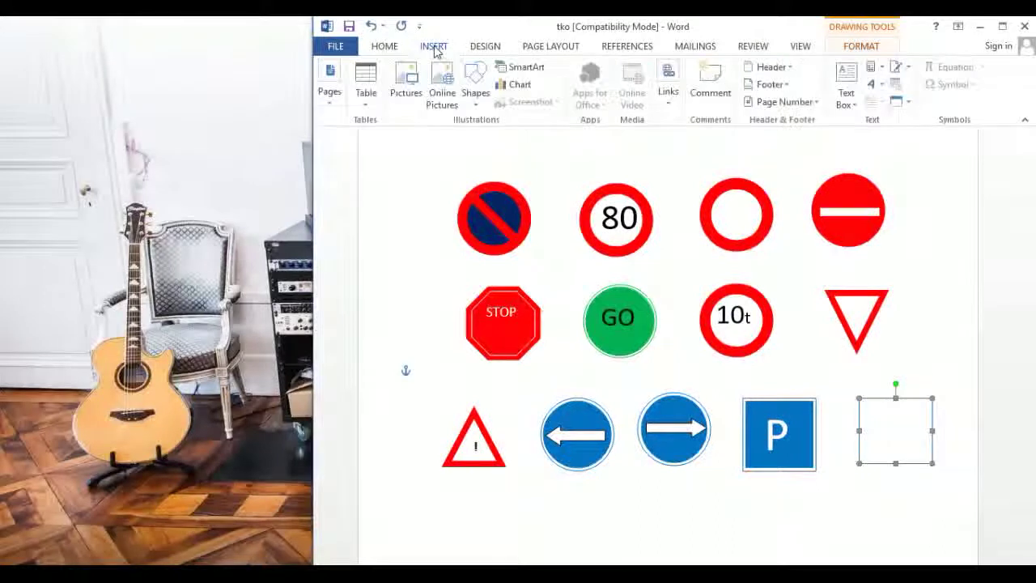
click(478, 93)
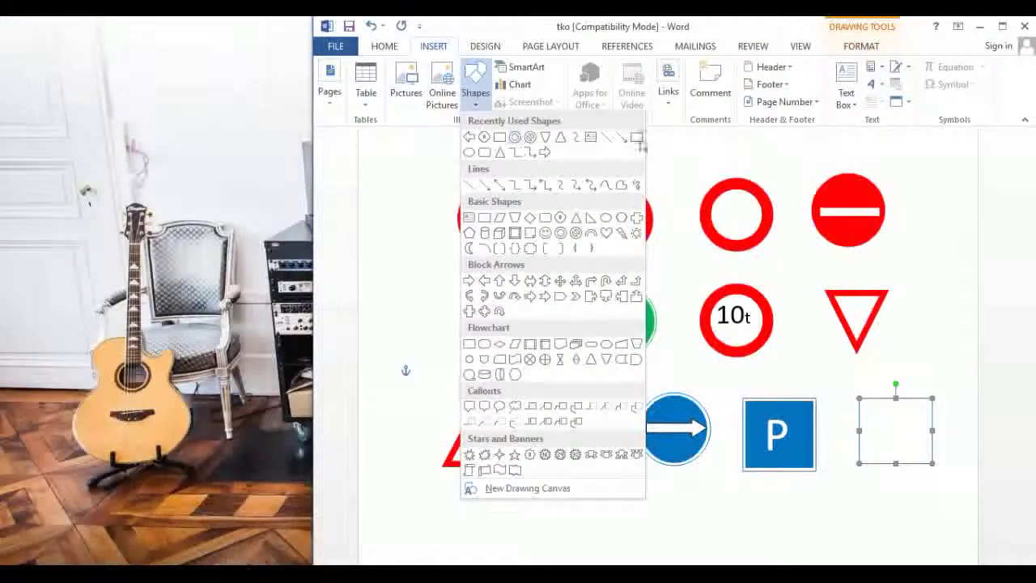
click(637, 138)
click(826, 506)
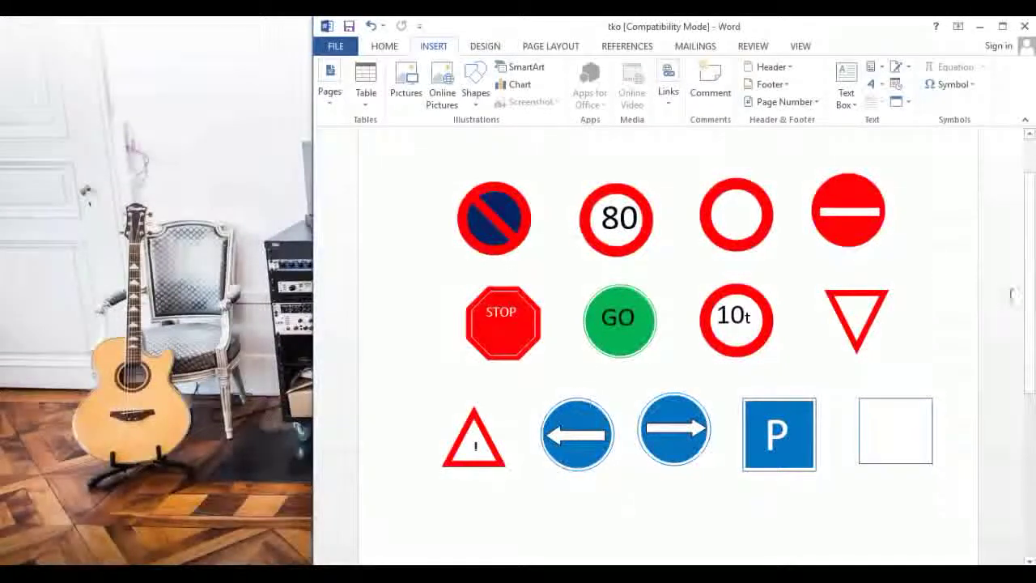
drag(1027, 300, 1032, 371)
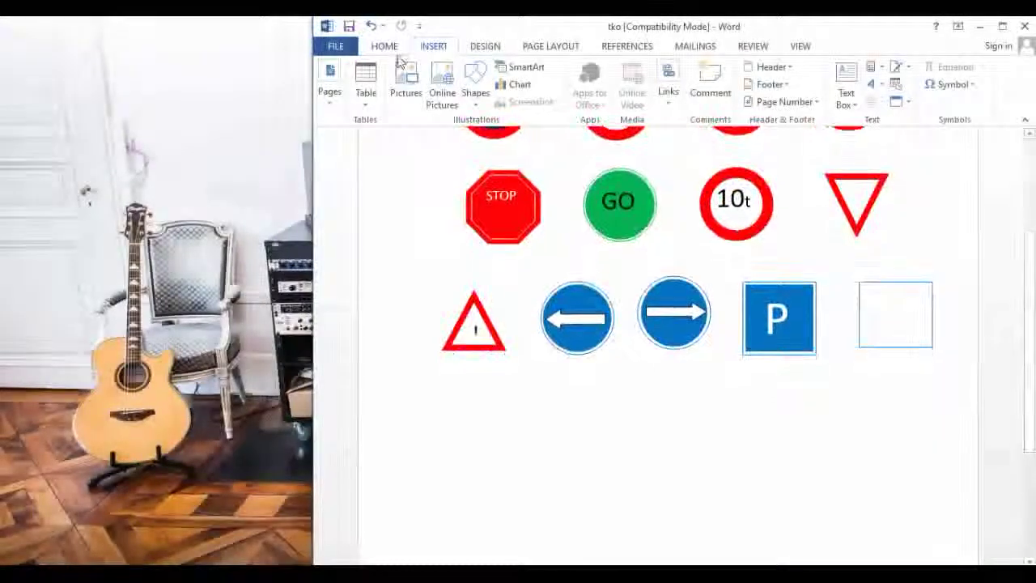
click(476, 105)
click(499, 136)
drag(761, 422, 835, 471)
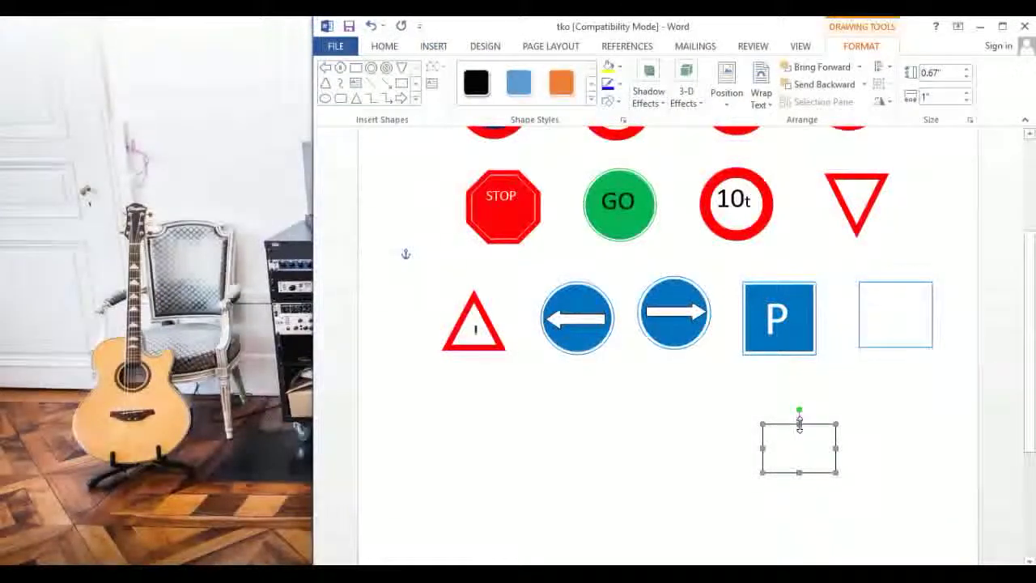
mouse_move(798, 422)
mouse_down()
mouse_move(799, 411)
mouse_move(826, 441)
mouse_up()
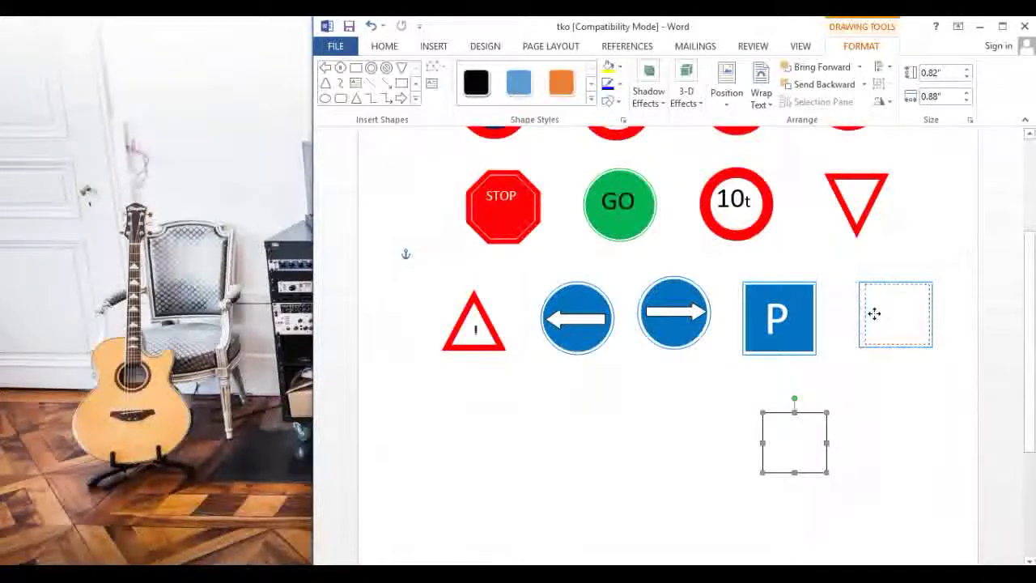
Move the rectangle into the blue-outlined frame and fit it to about 0.78" by 0.88"
drag(870, 315, 872, 314)
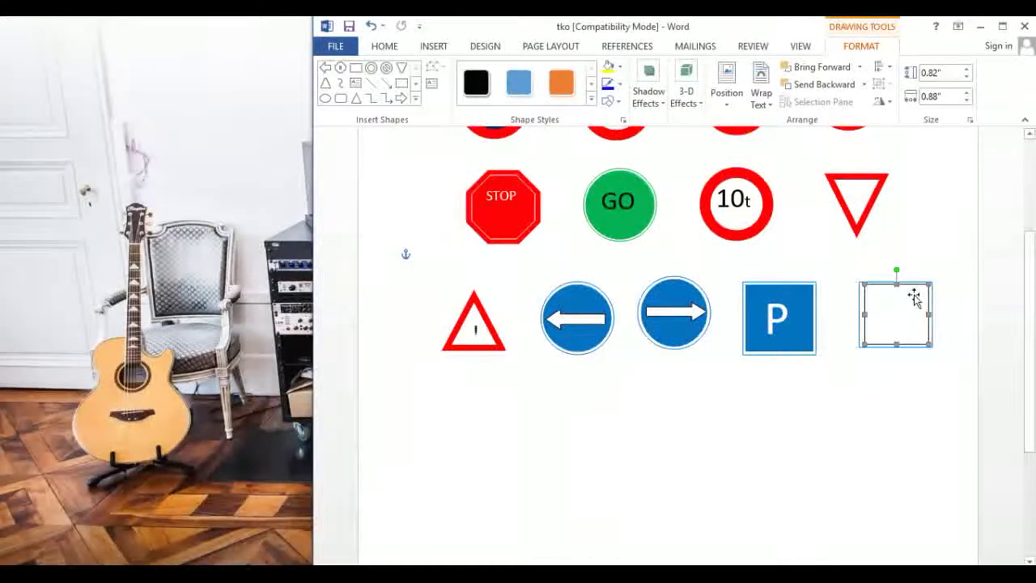
drag(896, 283, 896, 288)
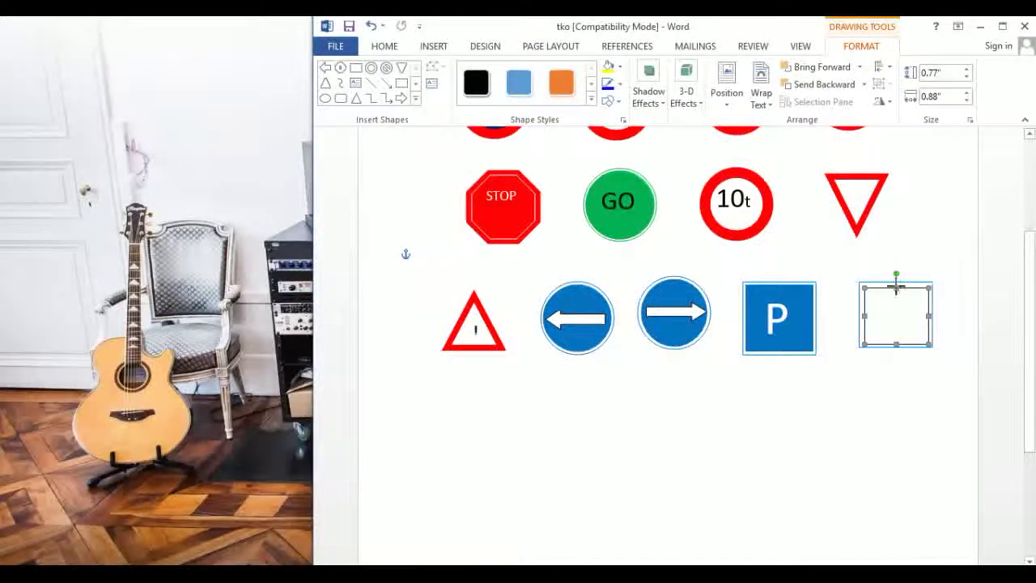
drag(896, 285, 895, 283)
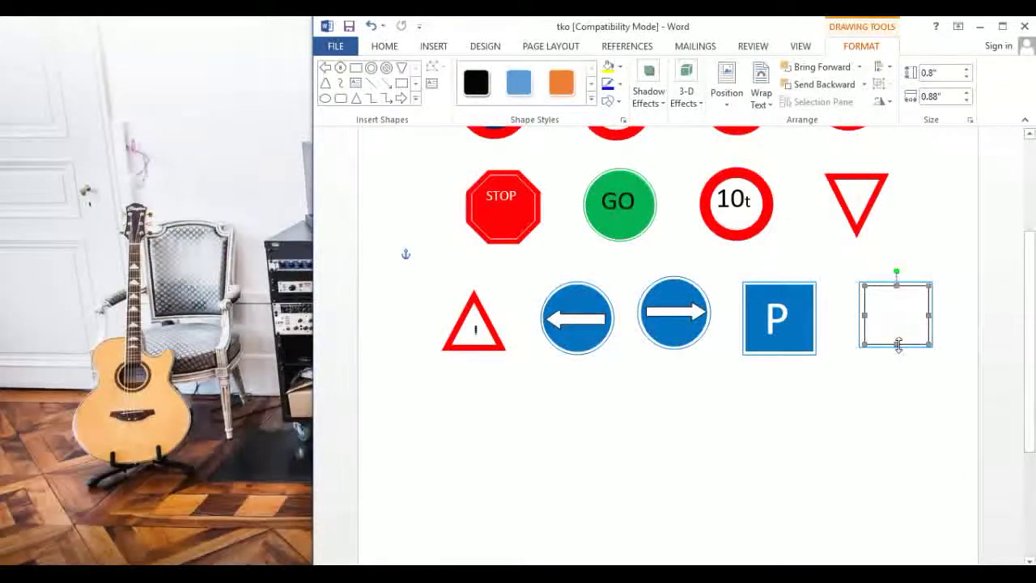
click(924, 249)
click(887, 316)
Set the inner rectangle's line colour and fill colour to blue in Format AutoShape
right_click(888, 318)
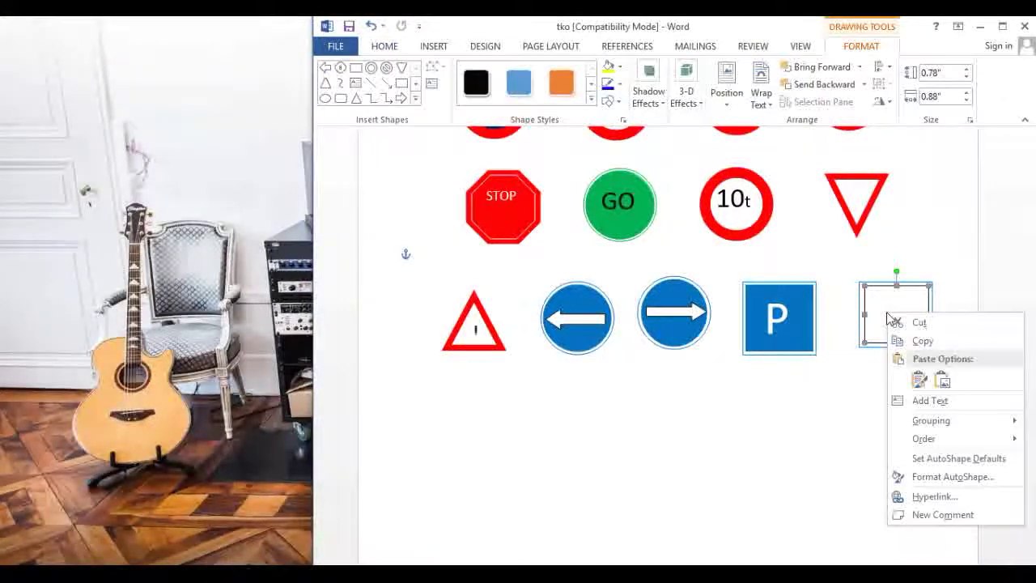
click(947, 477)
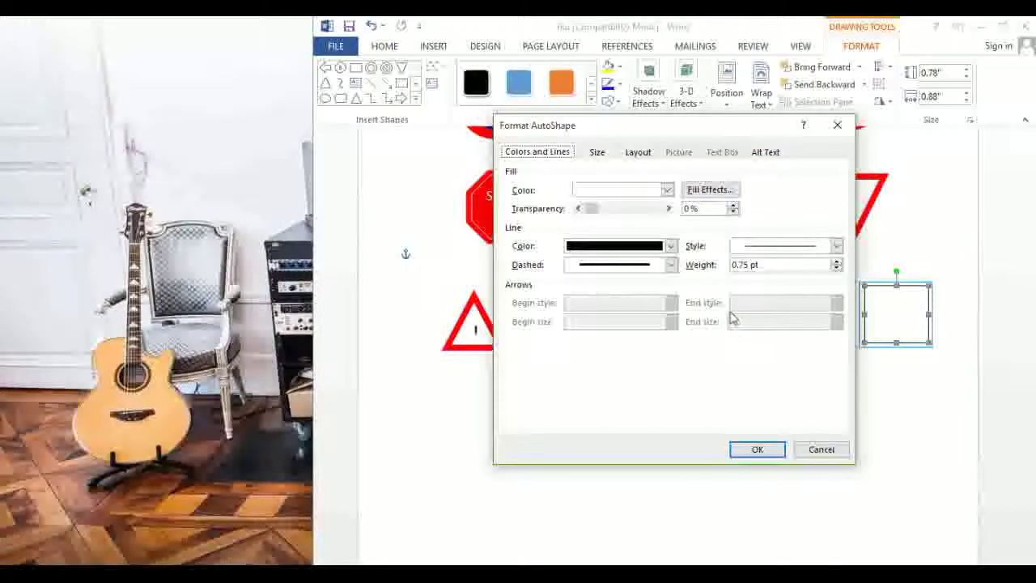
click(671, 246)
click(665, 363)
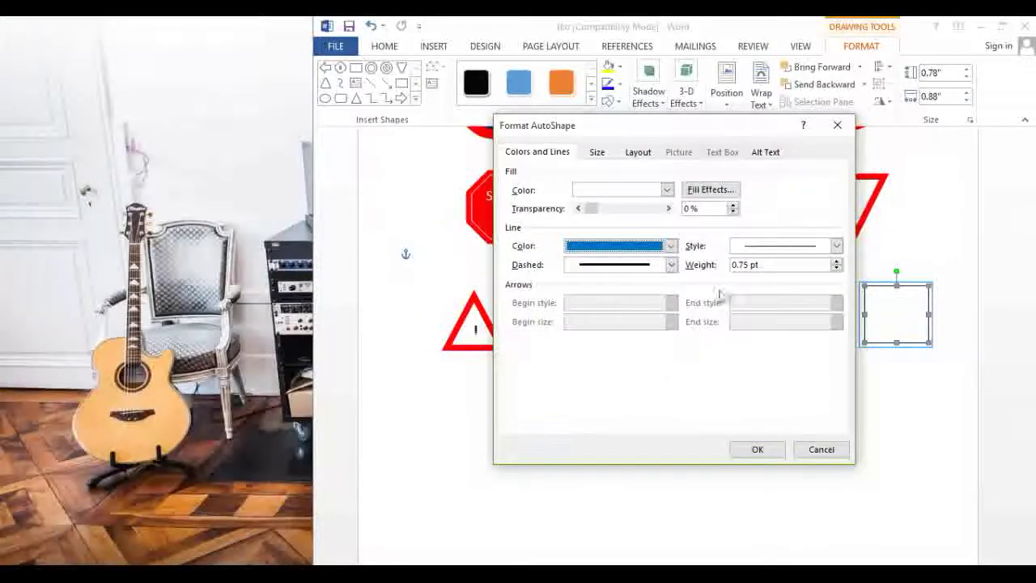
click(667, 191)
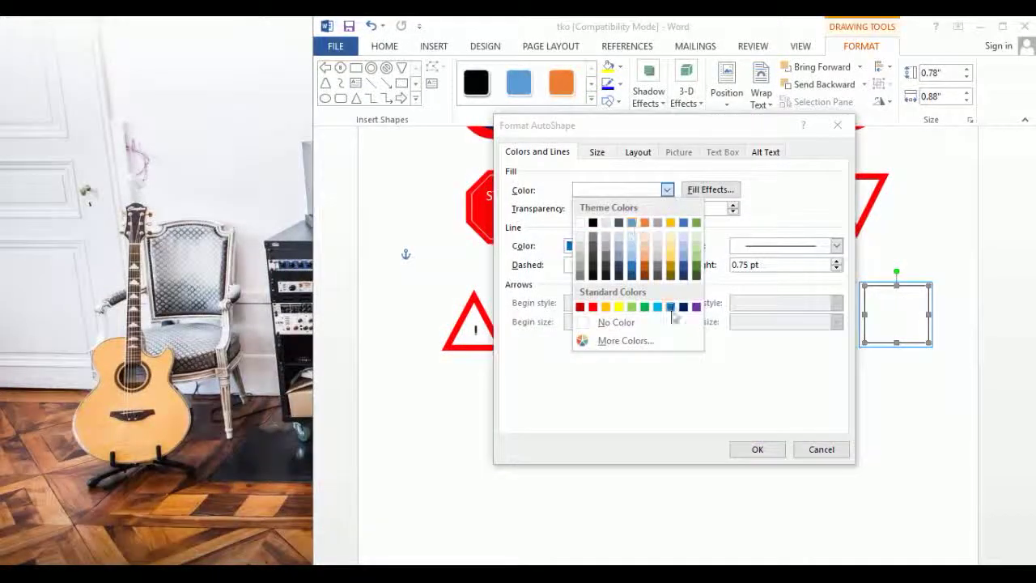
click(673, 305)
click(760, 450)
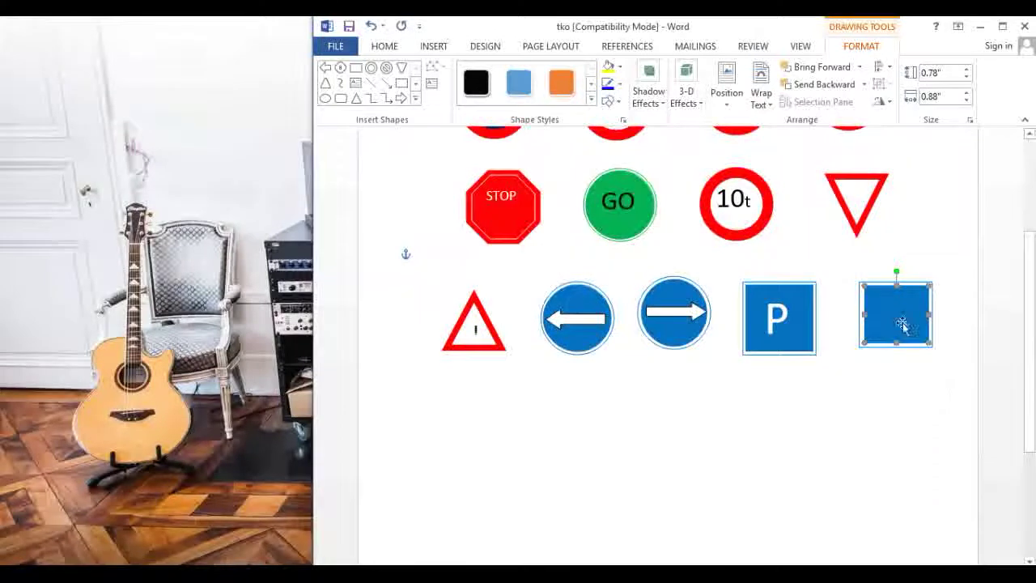
click(888, 376)
click(884, 314)
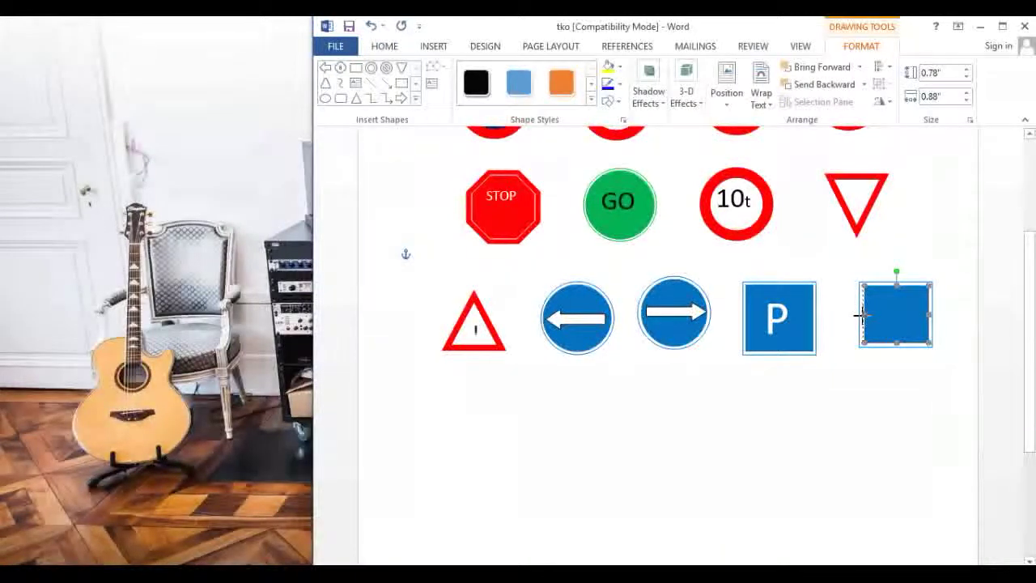
click(901, 393)
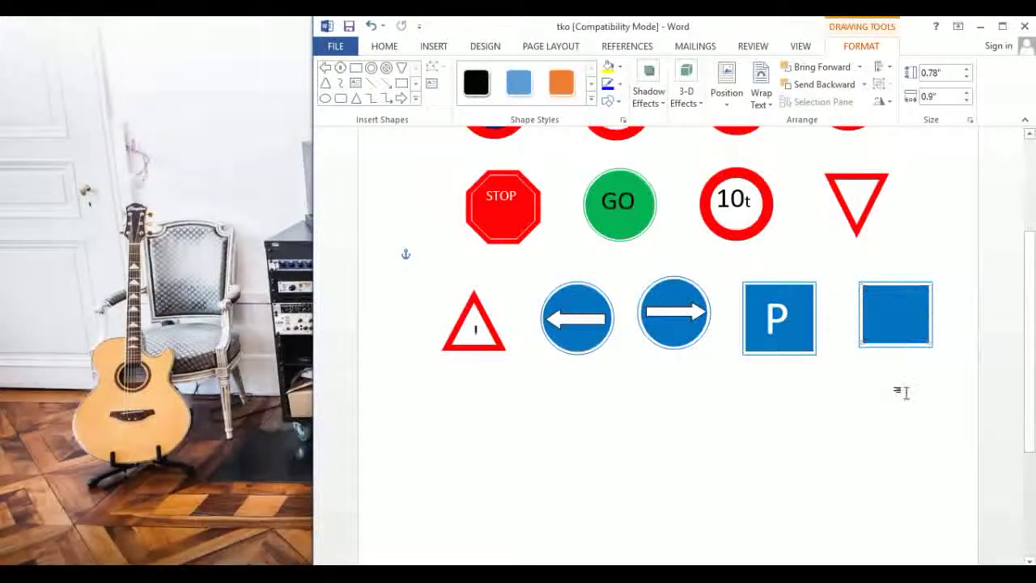
Add the text 'H' inside the blue square
right_click(897, 316)
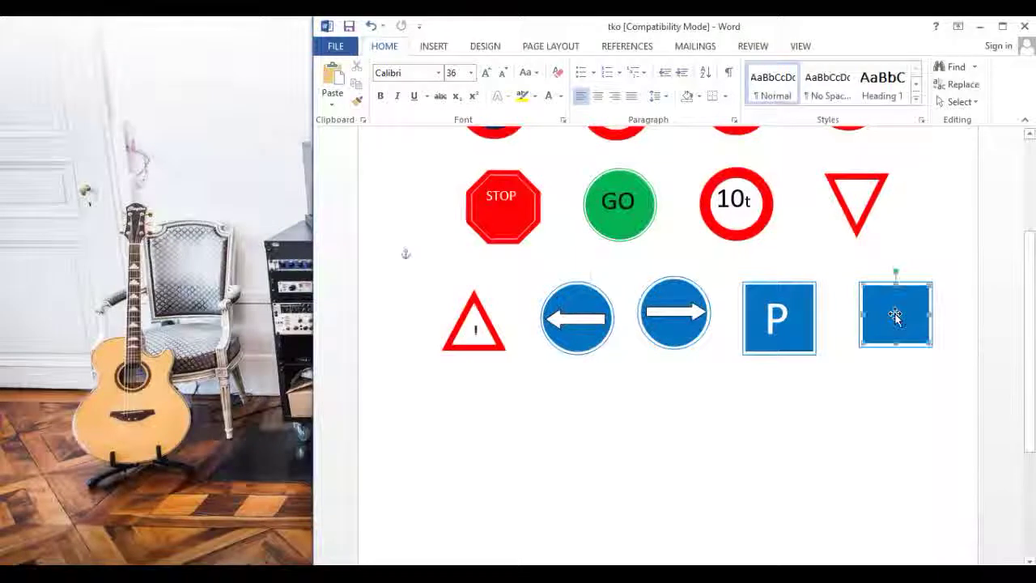
click(943, 402)
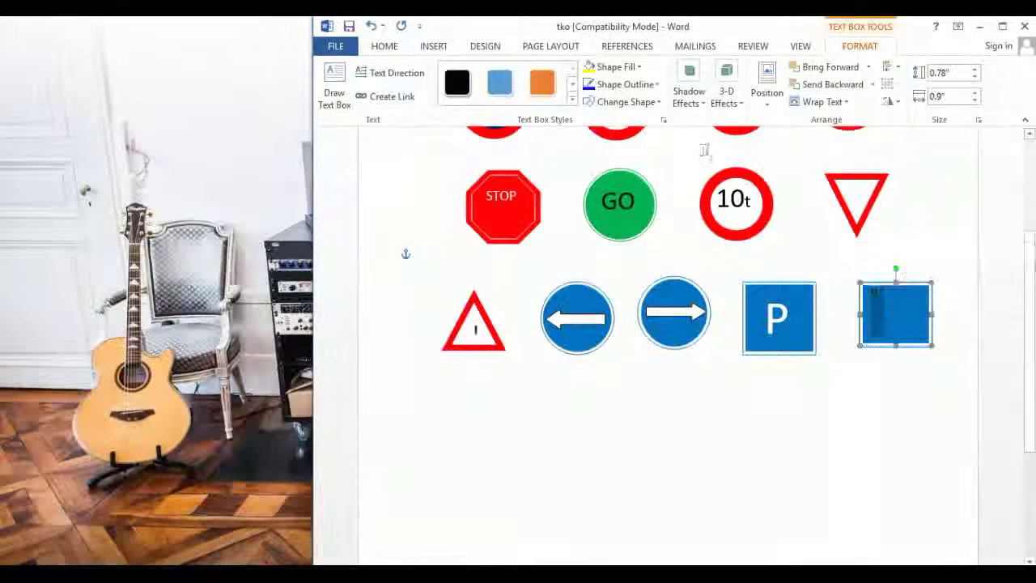
click(433, 46)
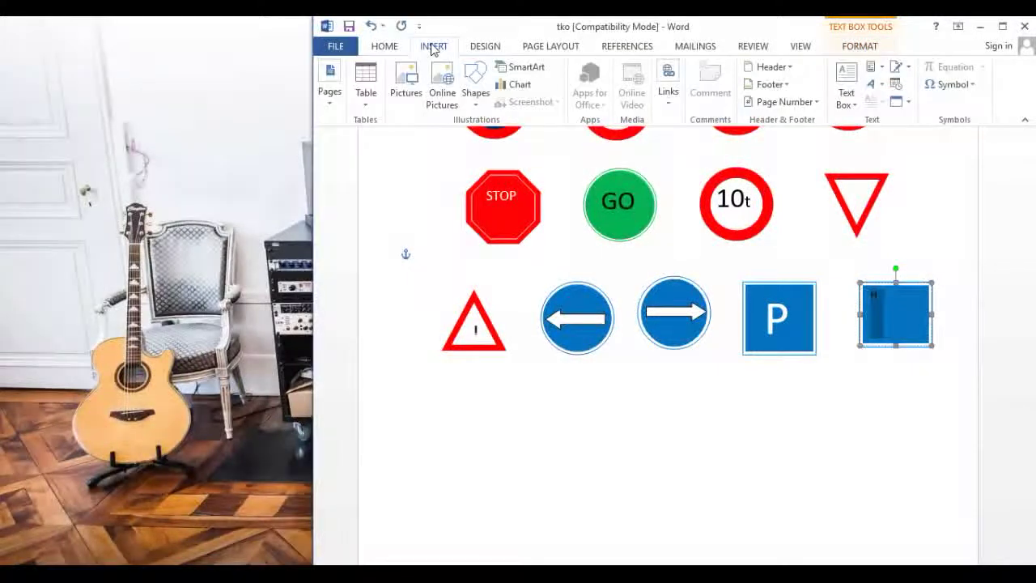
Make the H white at font size 48
click(384, 46)
click(560, 96)
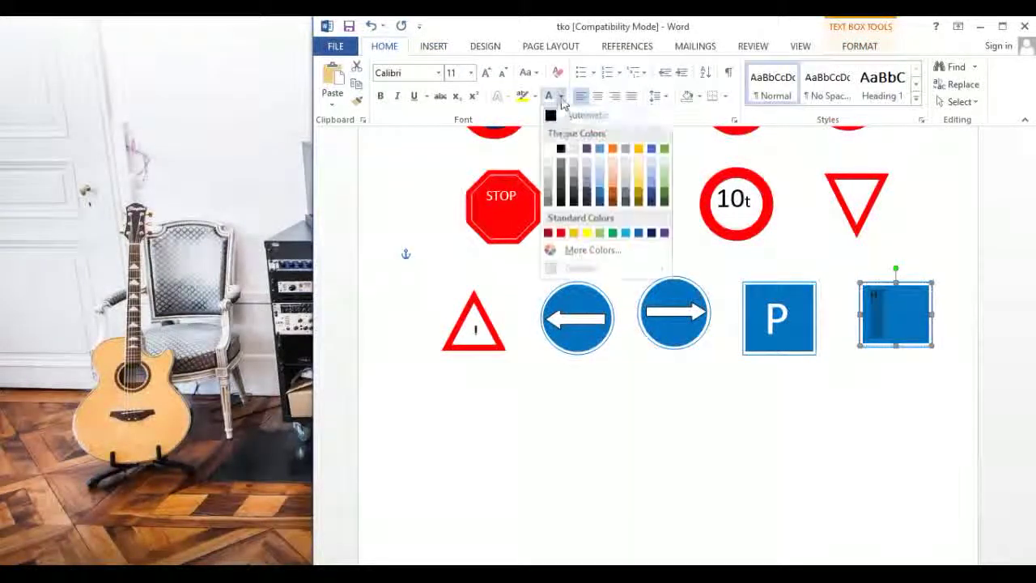
click(549, 152)
click(470, 72)
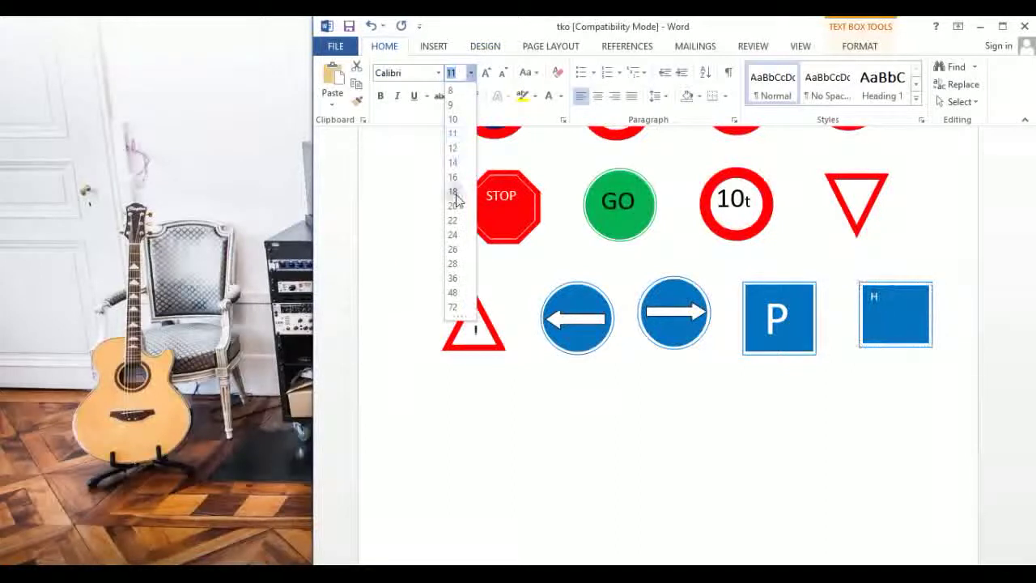
click(456, 293)
click(902, 428)
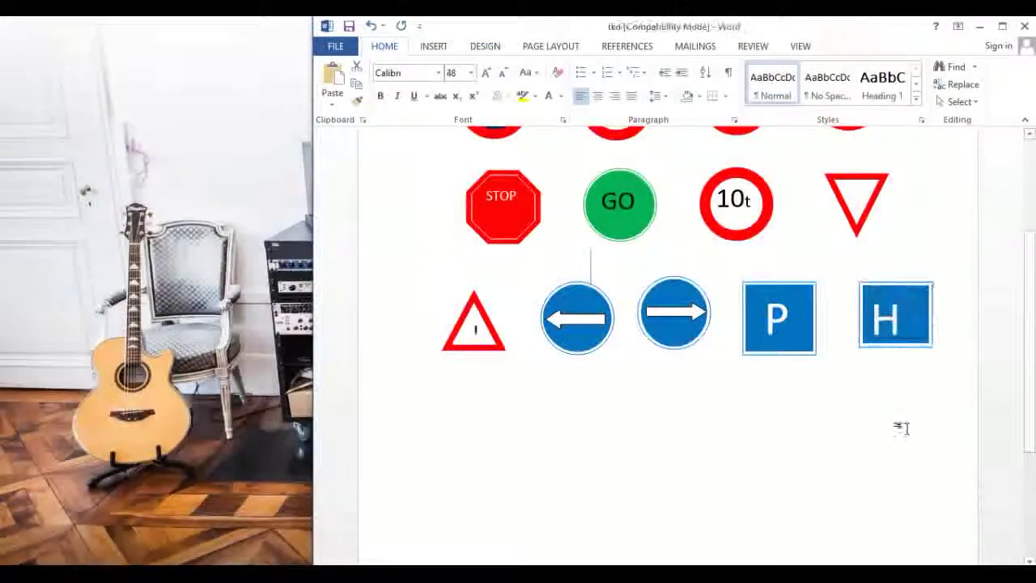
click(874, 323)
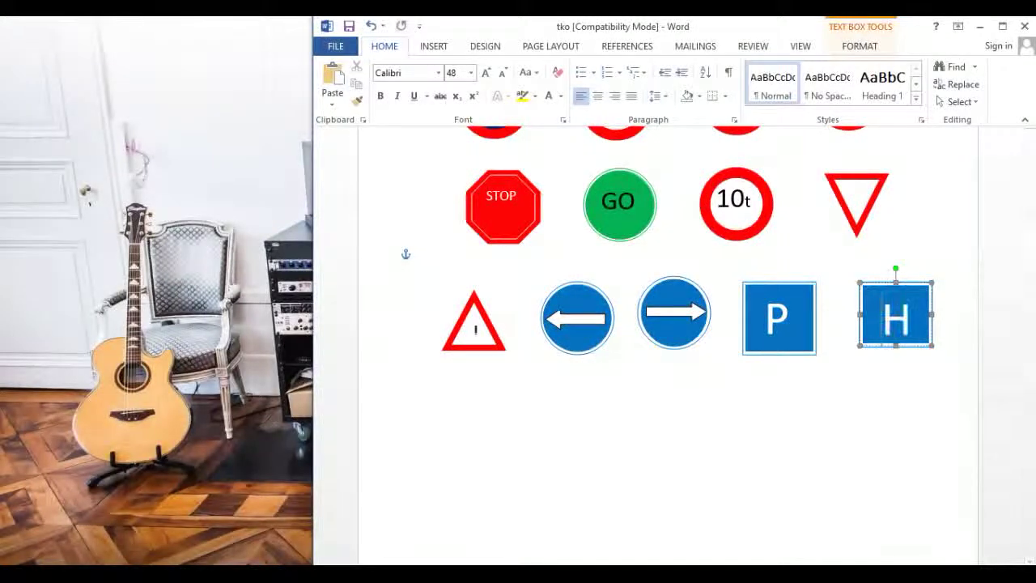
click(896, 397)
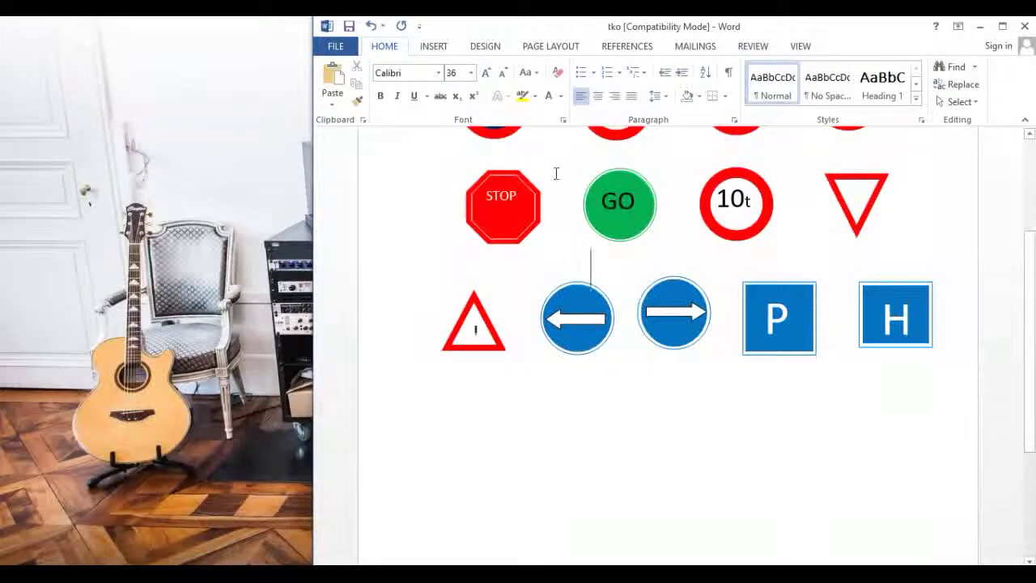
Scroll up to show all thirteen signs, including the new P and H signs
drag(1031, 272, 1030, 223)
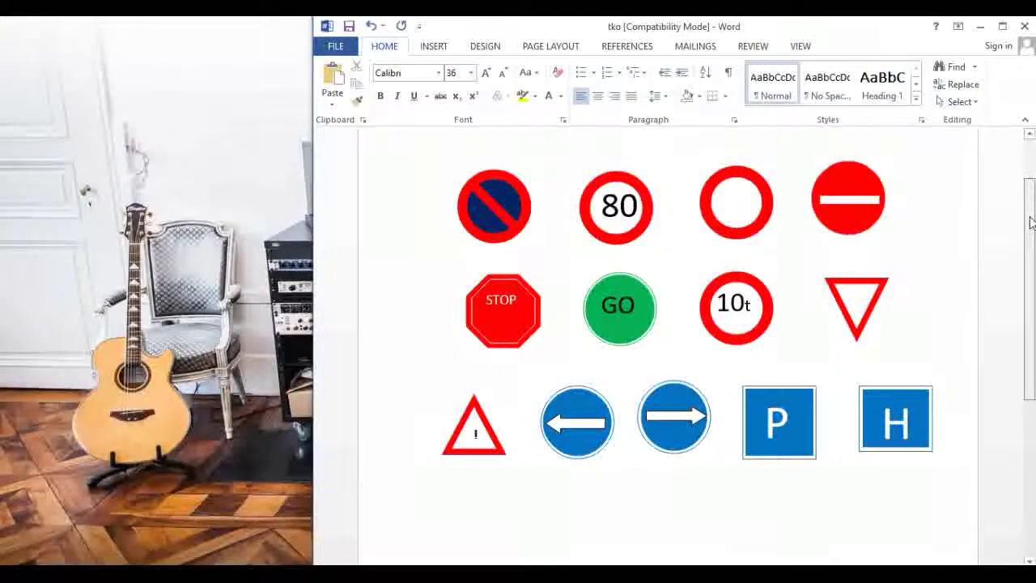